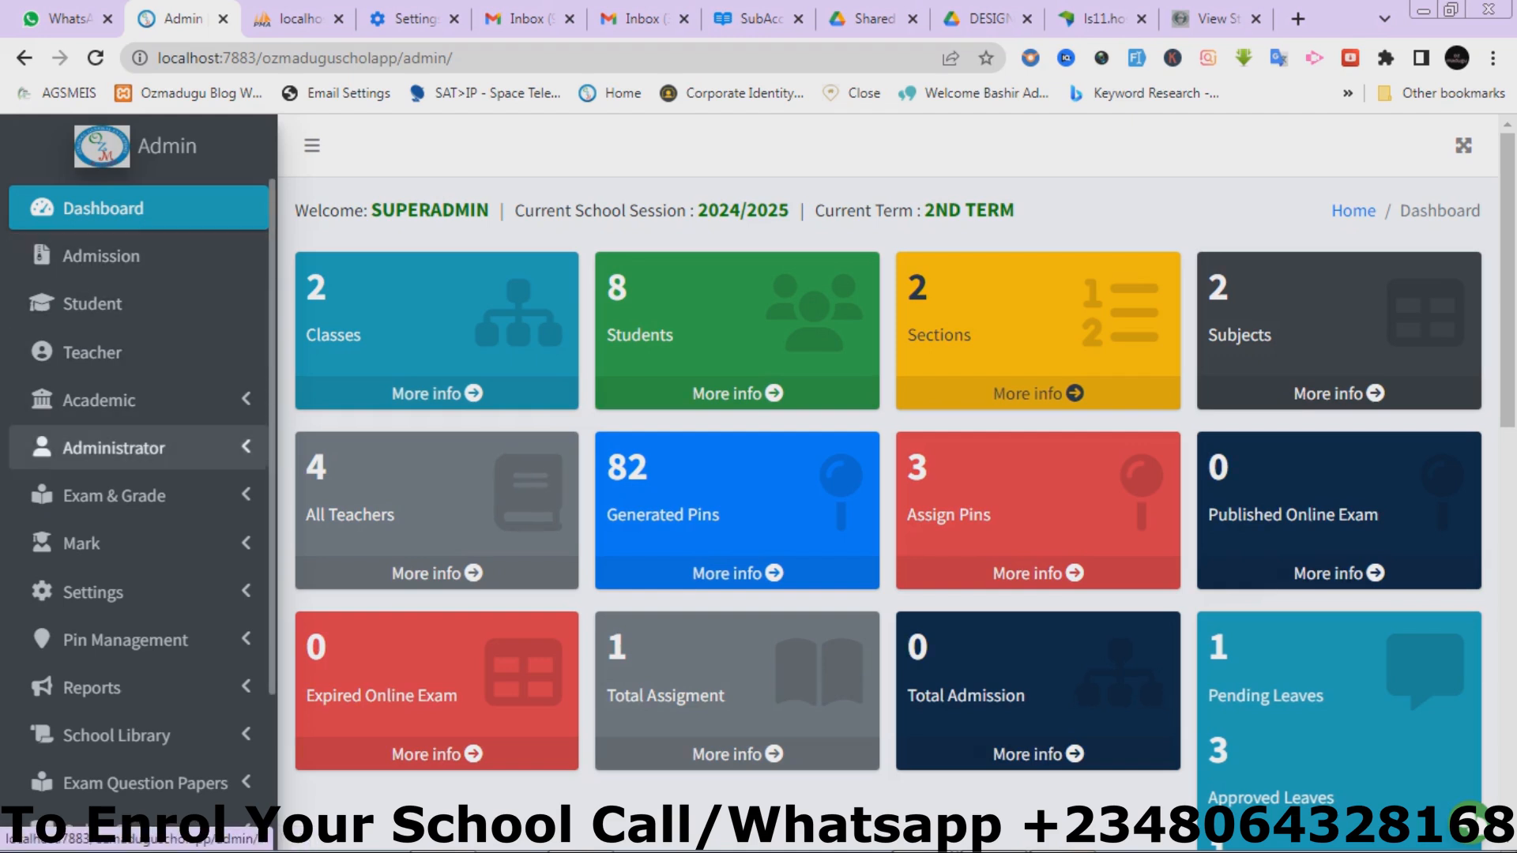
Step: Open the form for adding a new school mark
click(82, 543)
click(81, 592)
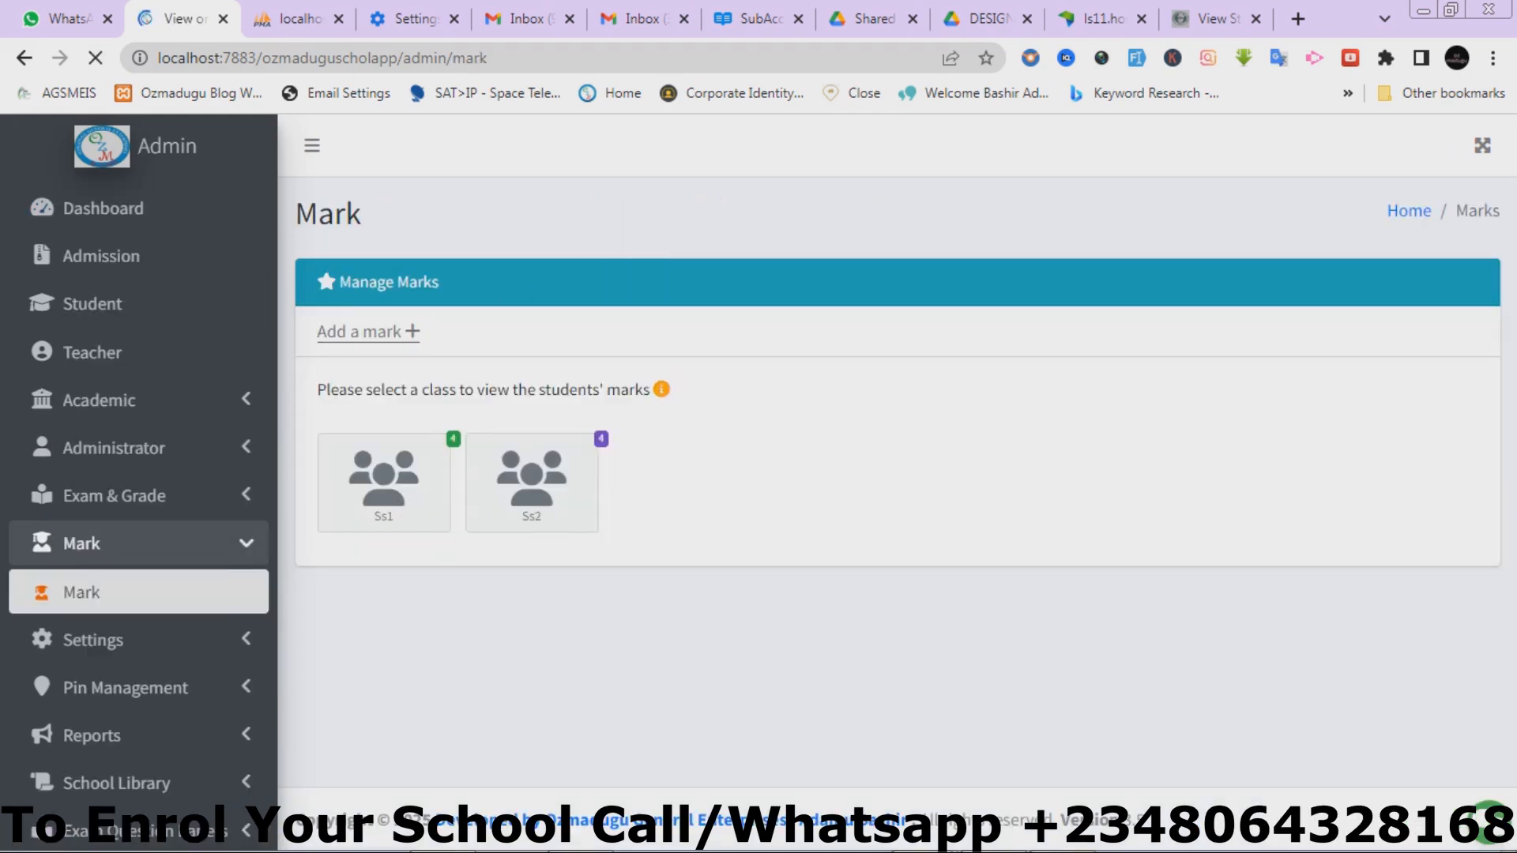
click(368, 331)
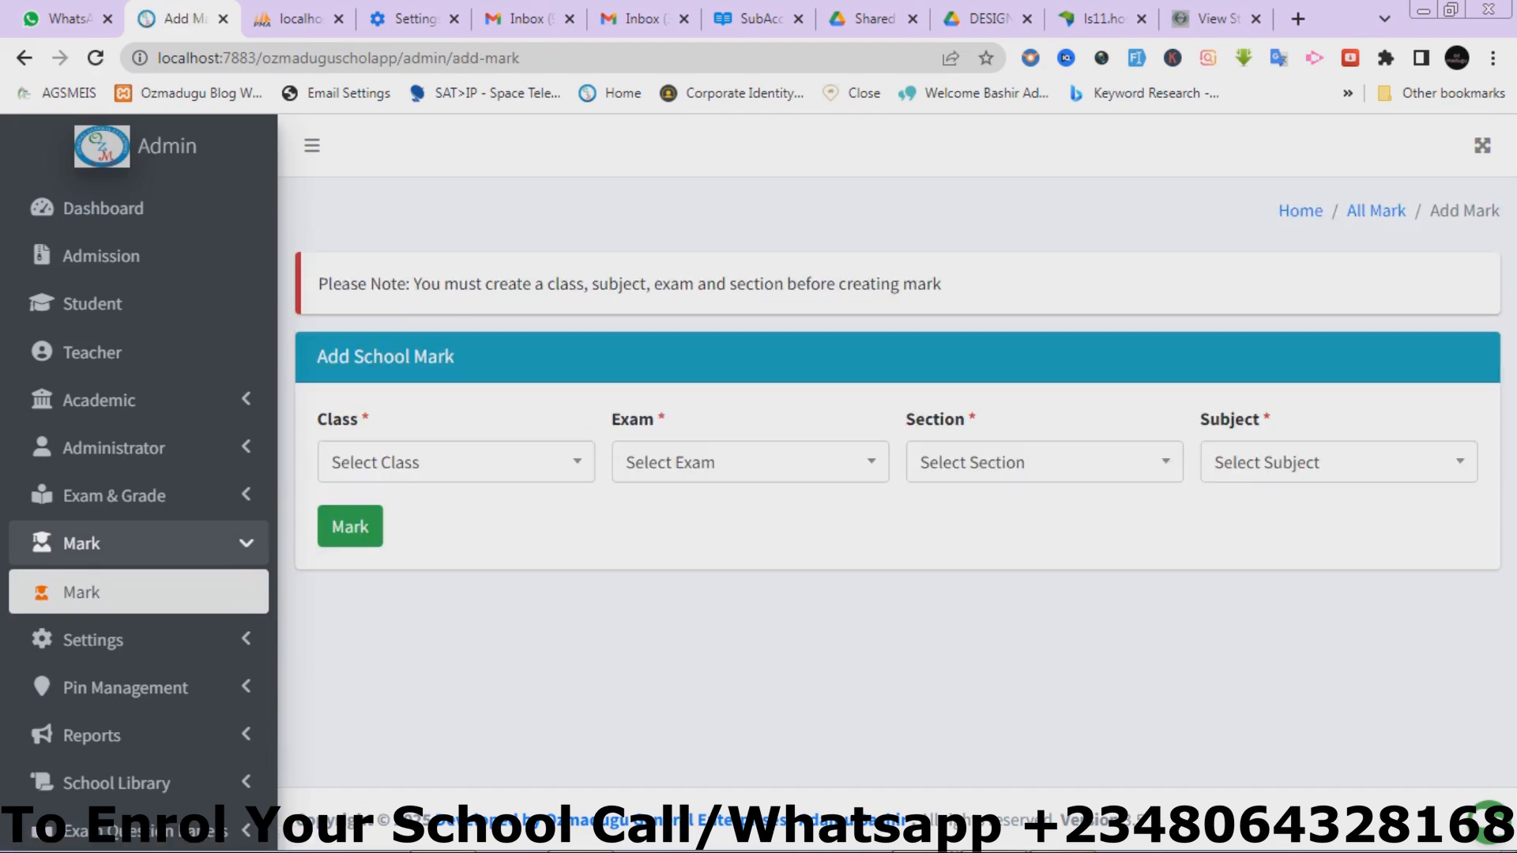
Step: Load the mark sheet for class SS1, exam 1st Term 2024 2025, section Science Class and subject English Studies
click(456, 462)
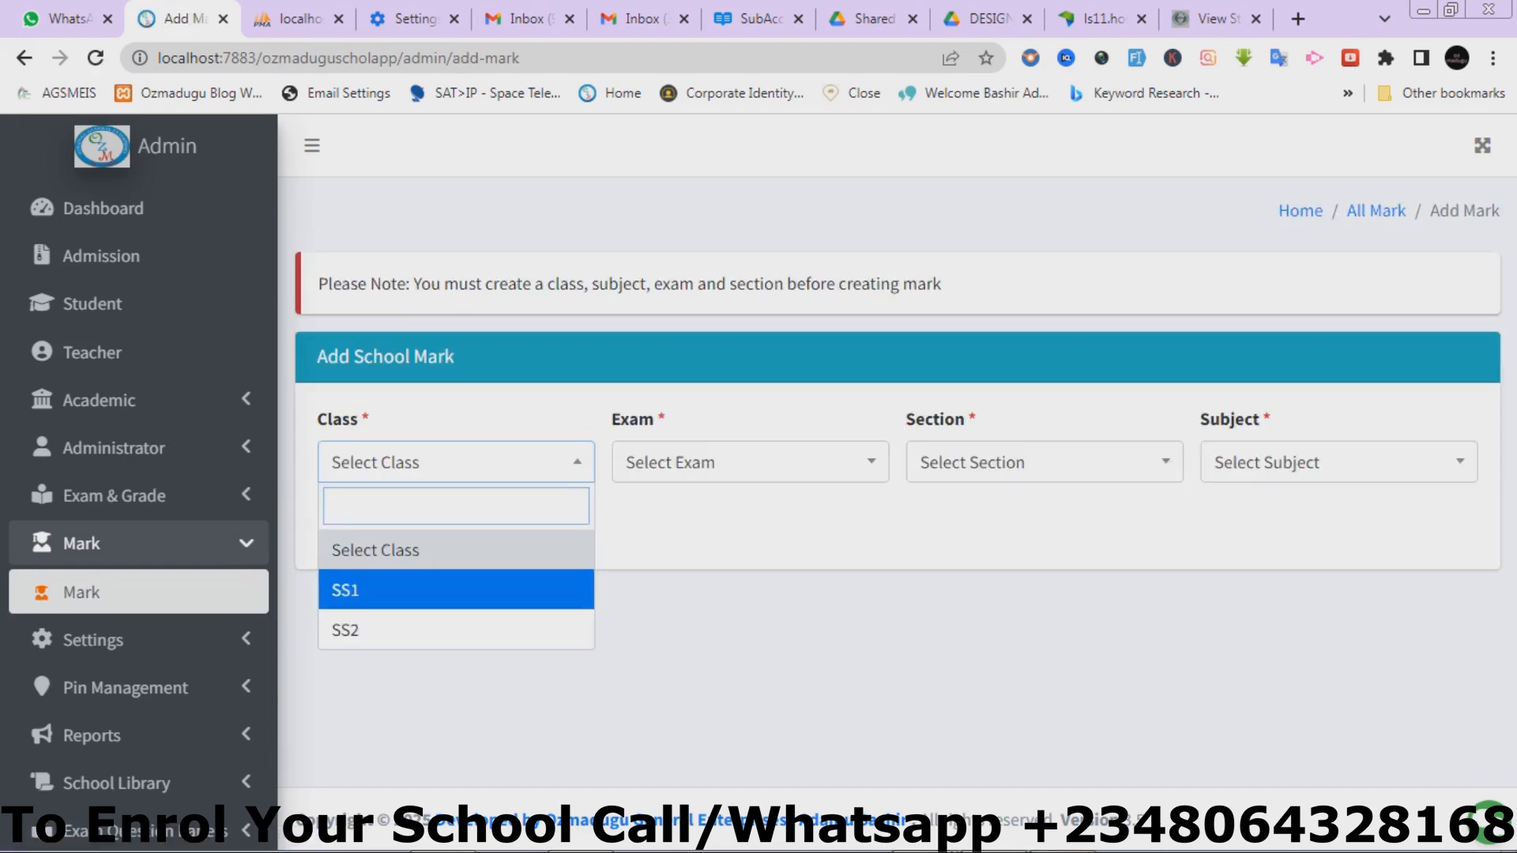
click(456, 590)
click(750, 462)
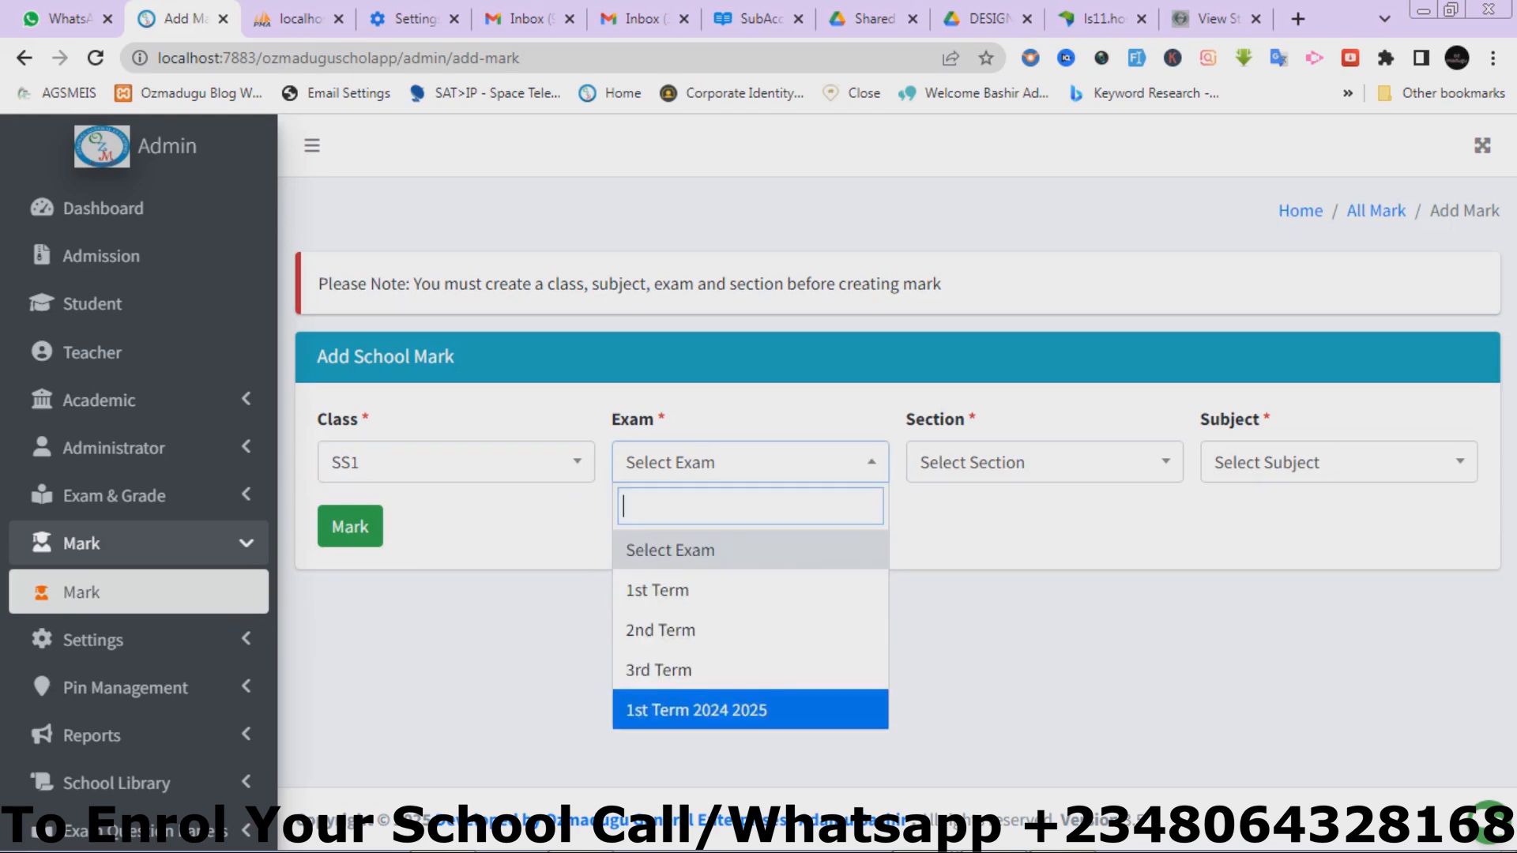
click(750, 711)
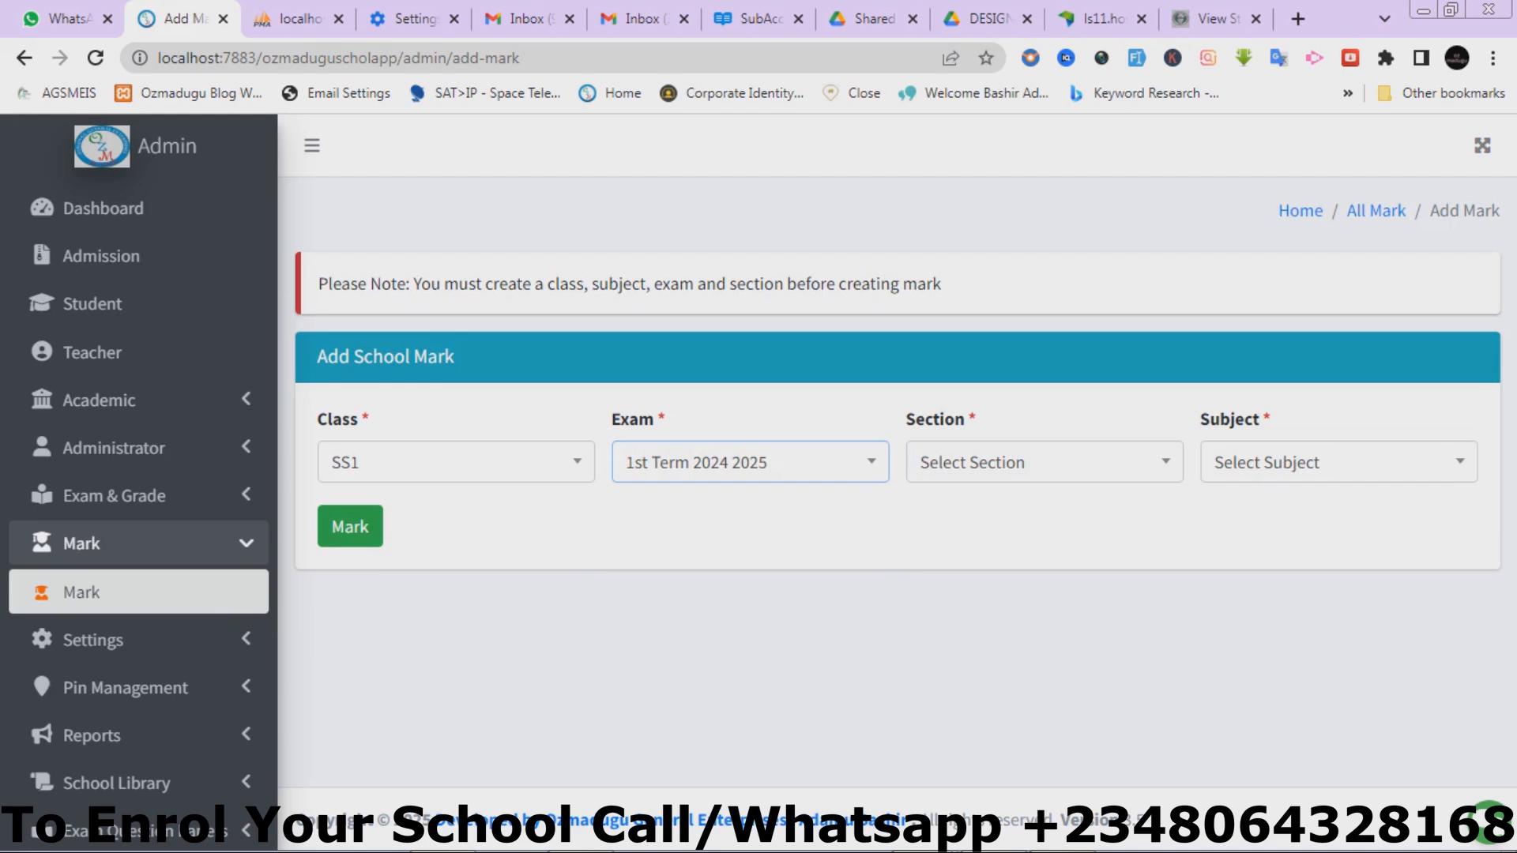
click(1044, 463)
click(1045, 590)
click(1339, 462)
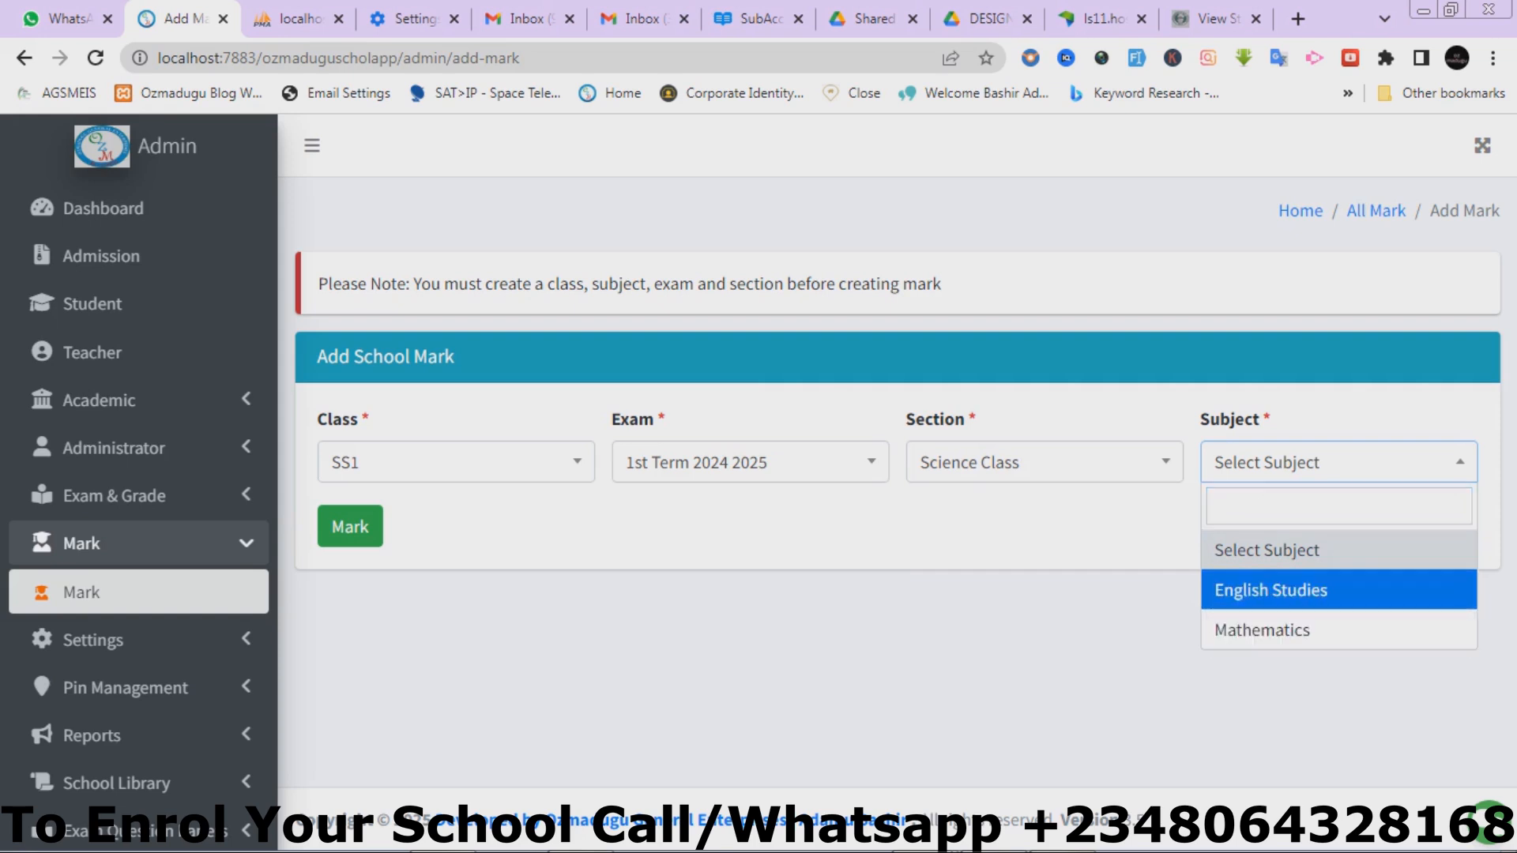
key(Return)
click(350, 527)
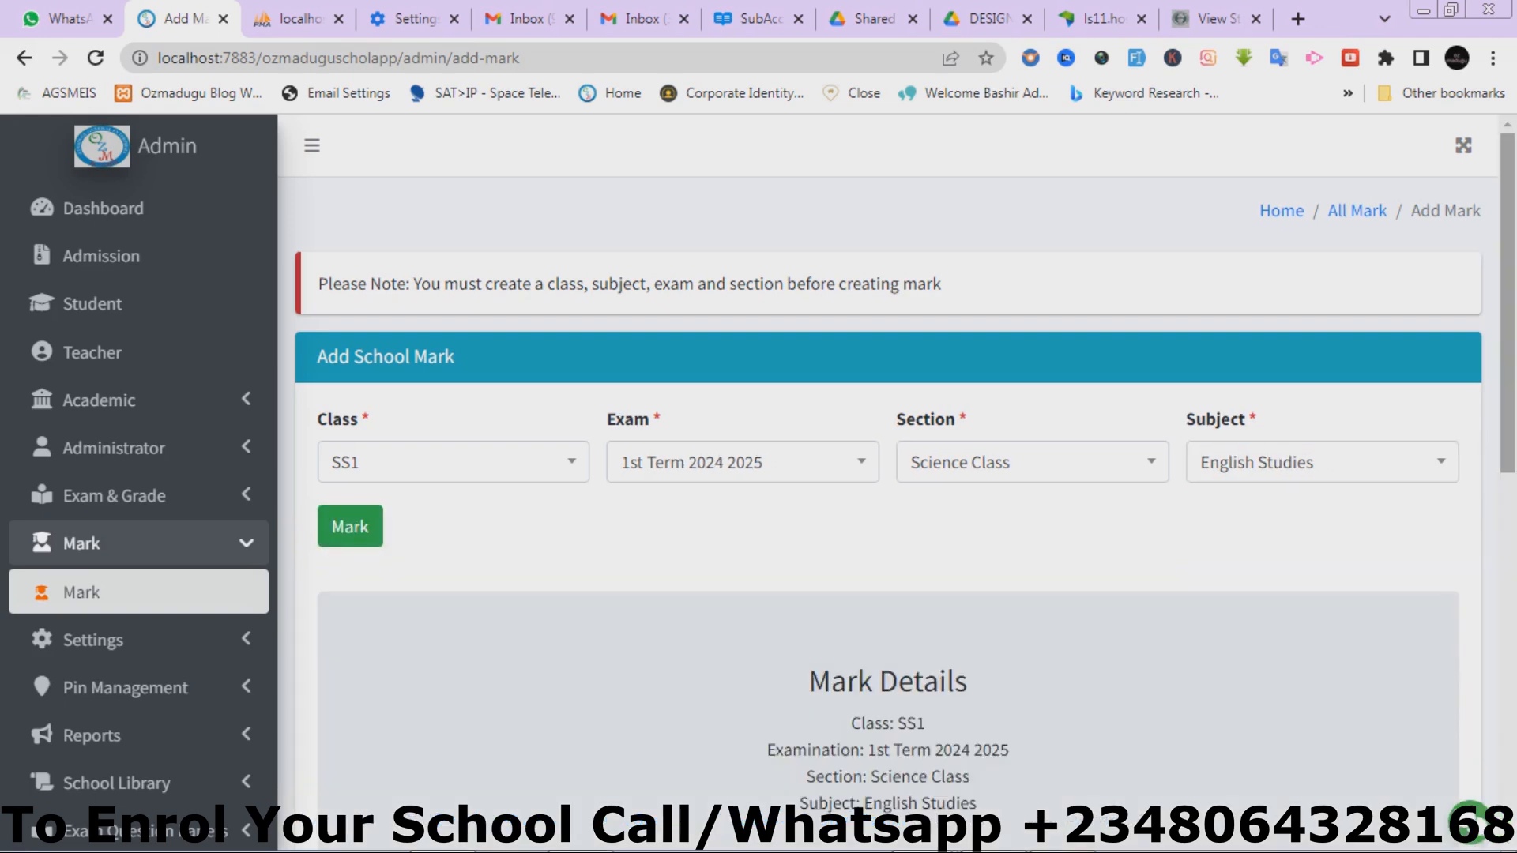
Step: Export the English Studies score sheet for the listed students to CSV
scroll(897, 466, down, 3)
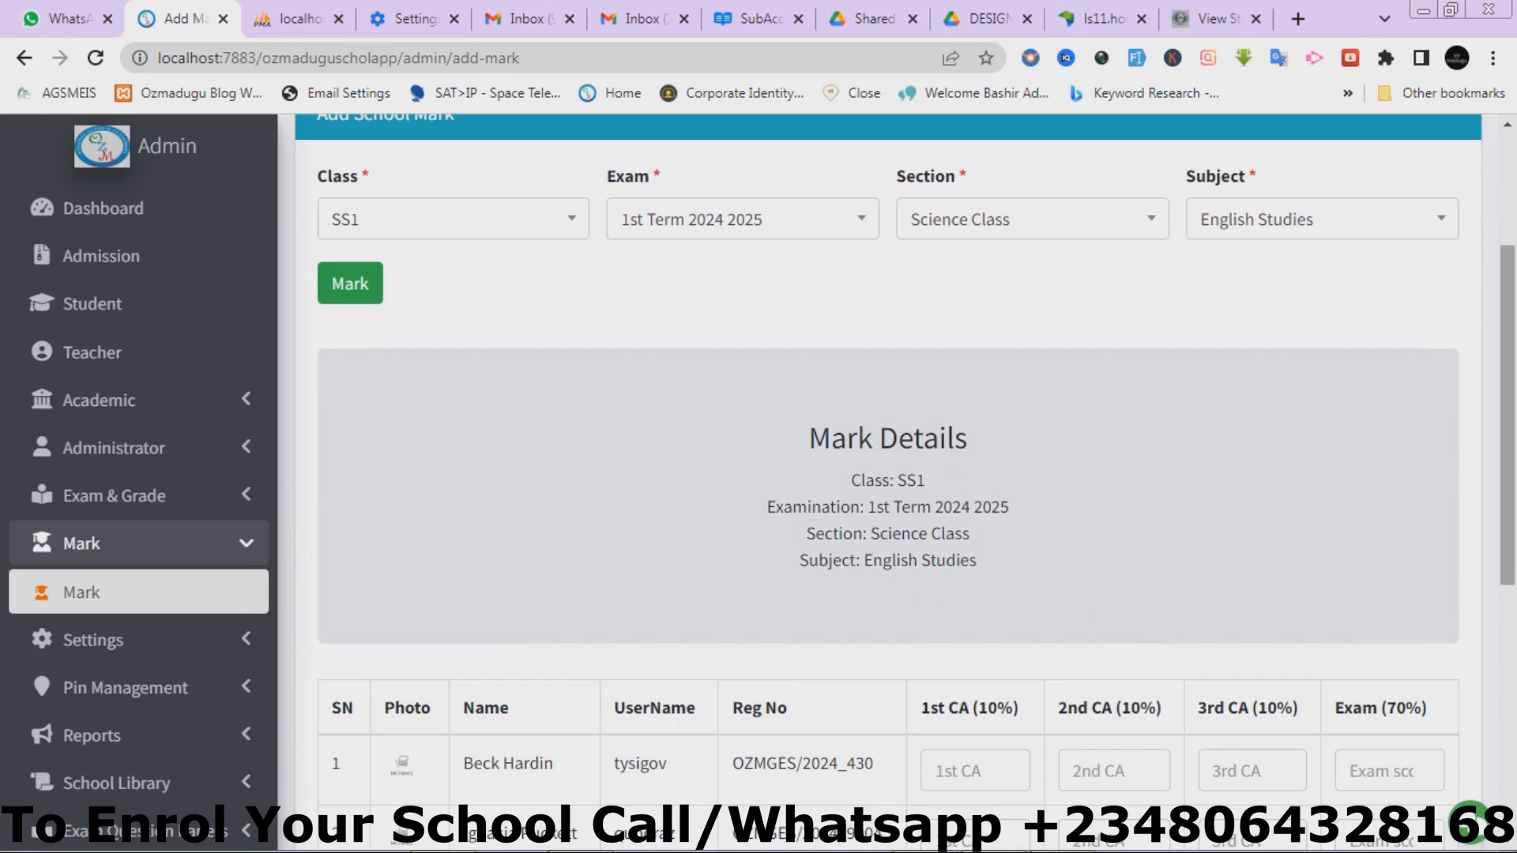
scroll(889, 467, down, 6)
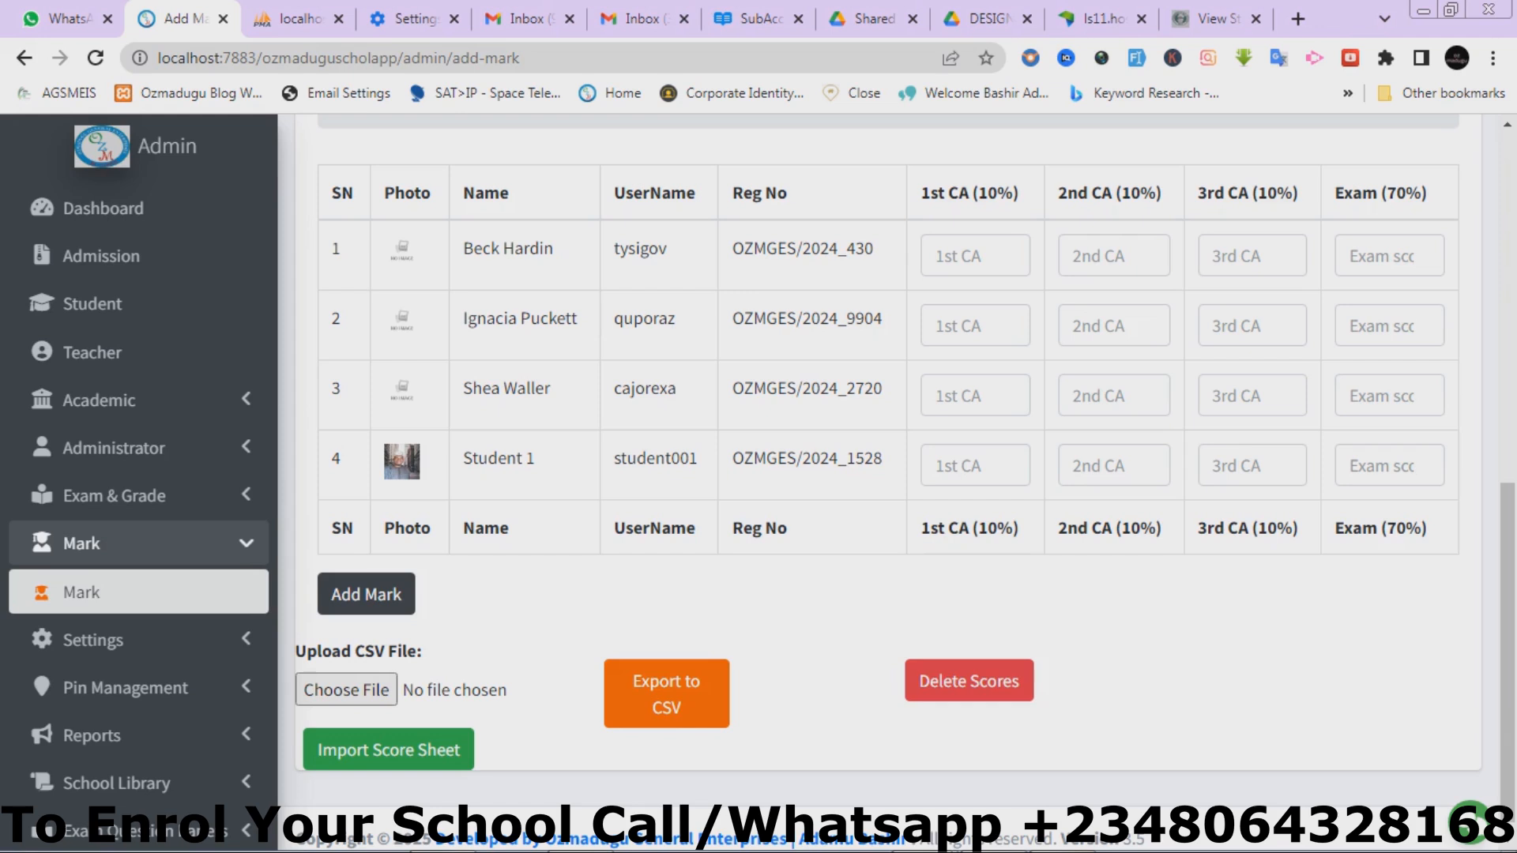
click(667, 694)
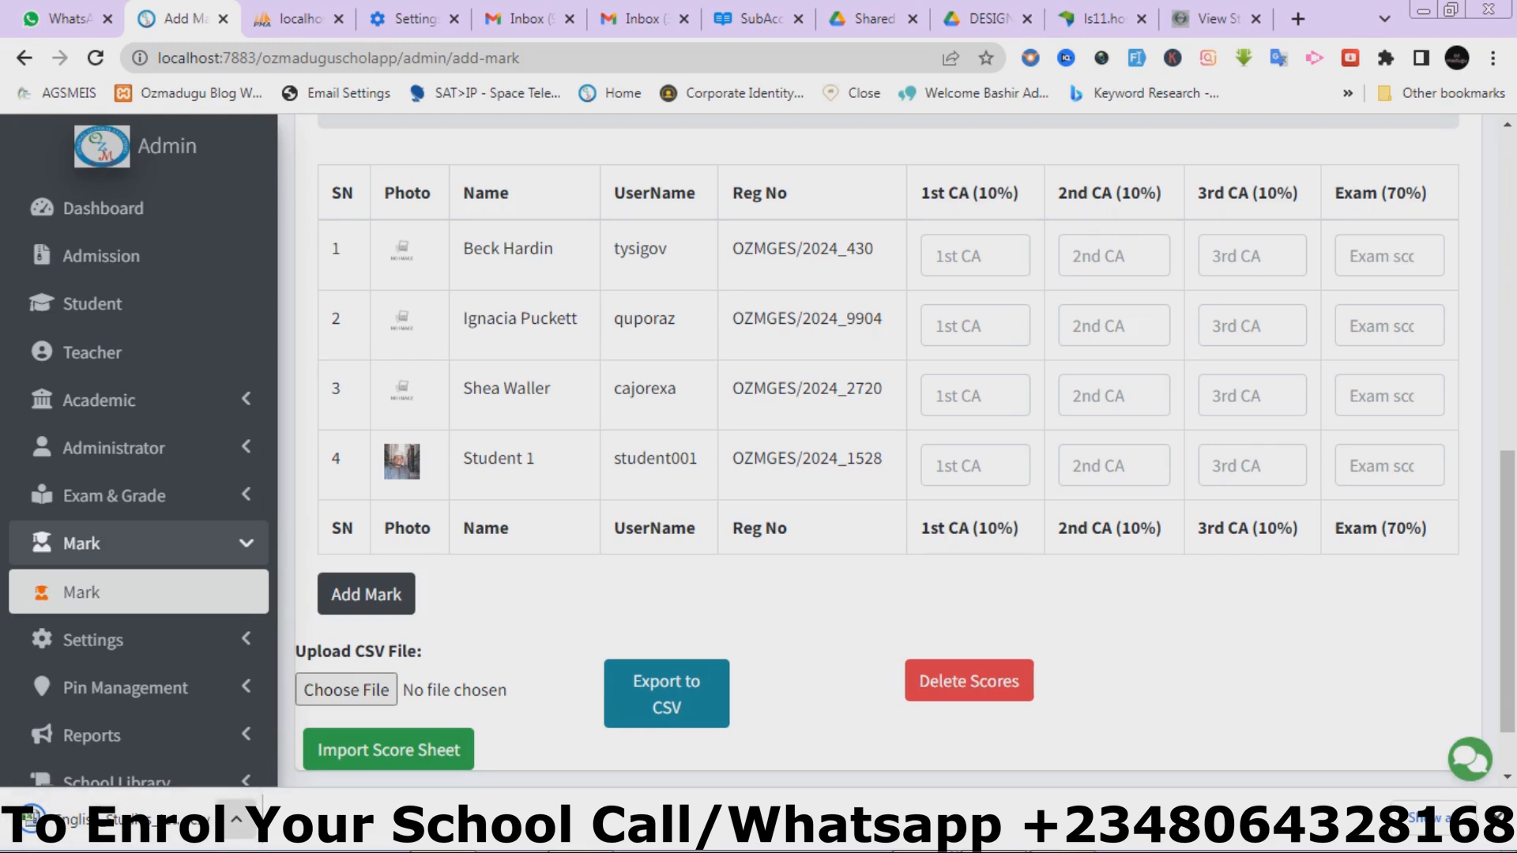
Step: Open the downloaded English Studies CSV file and switch to it in Microsoft Excel
click(235, 819)
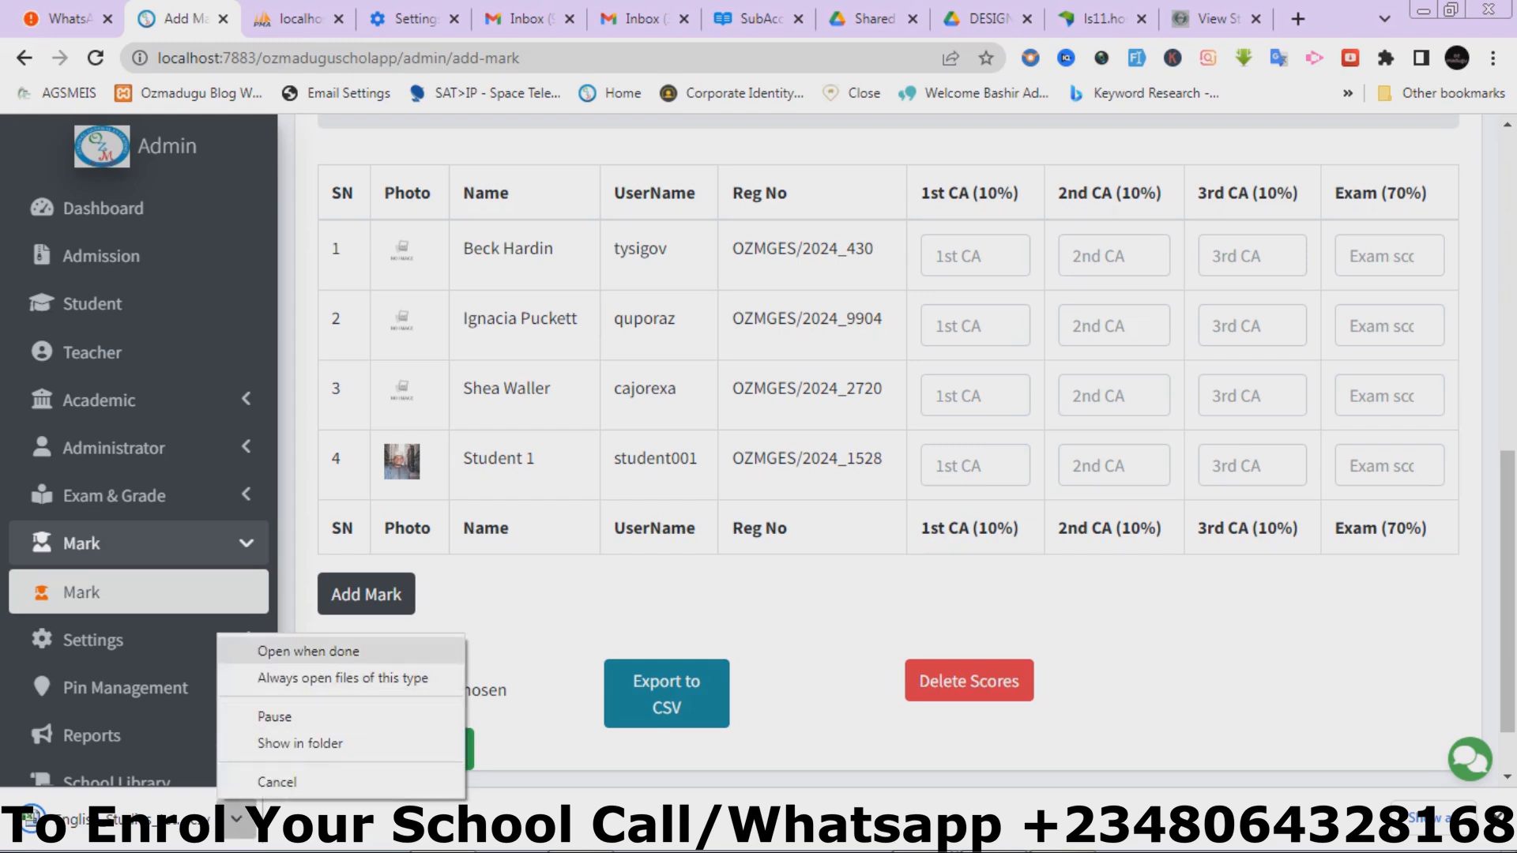
click(308, 652)
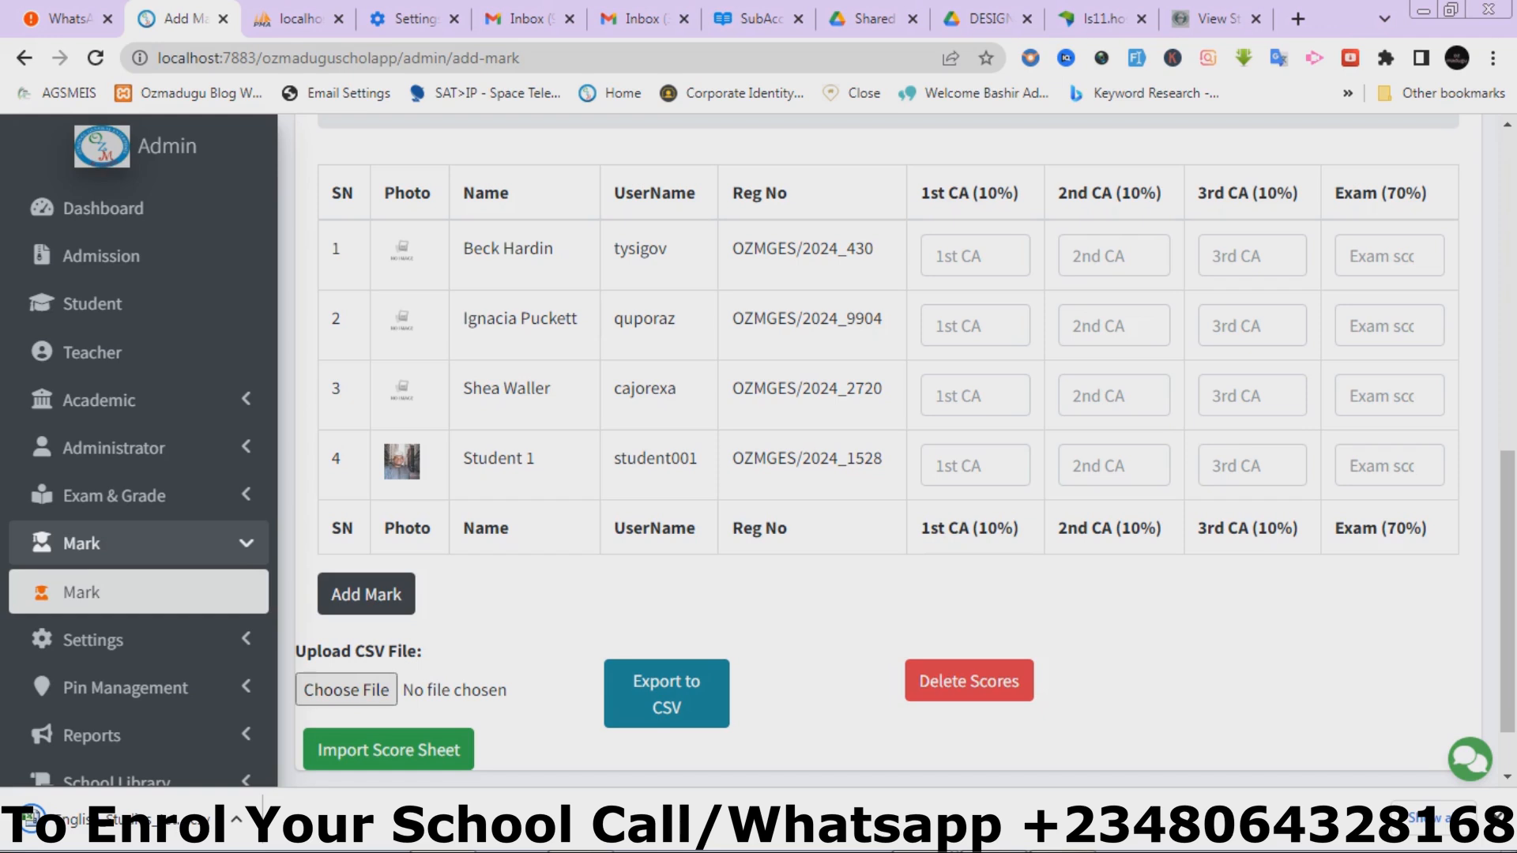
click(236, 820)
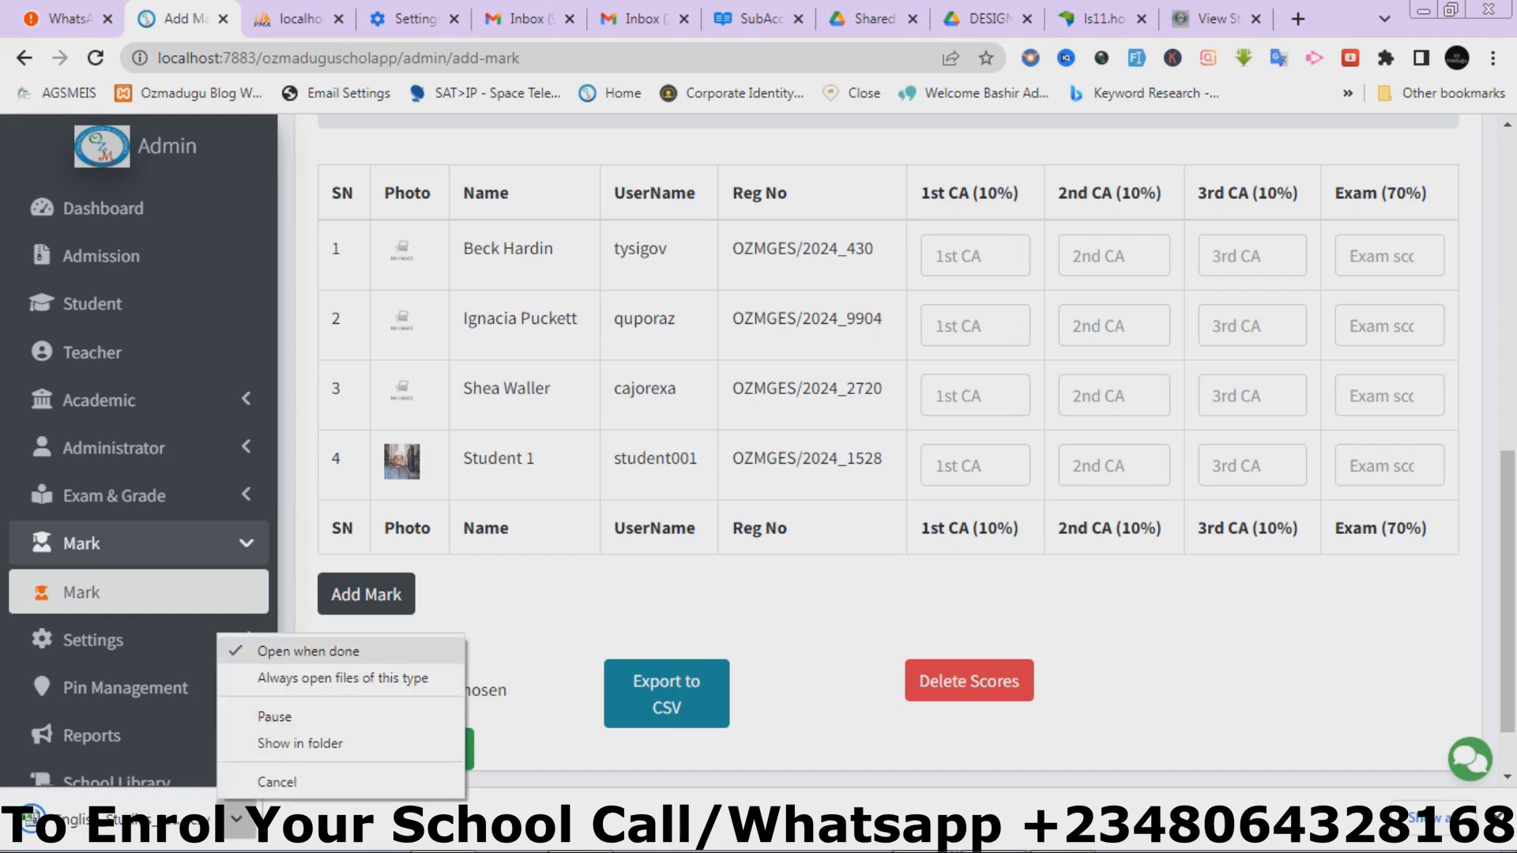
click(308, 652)
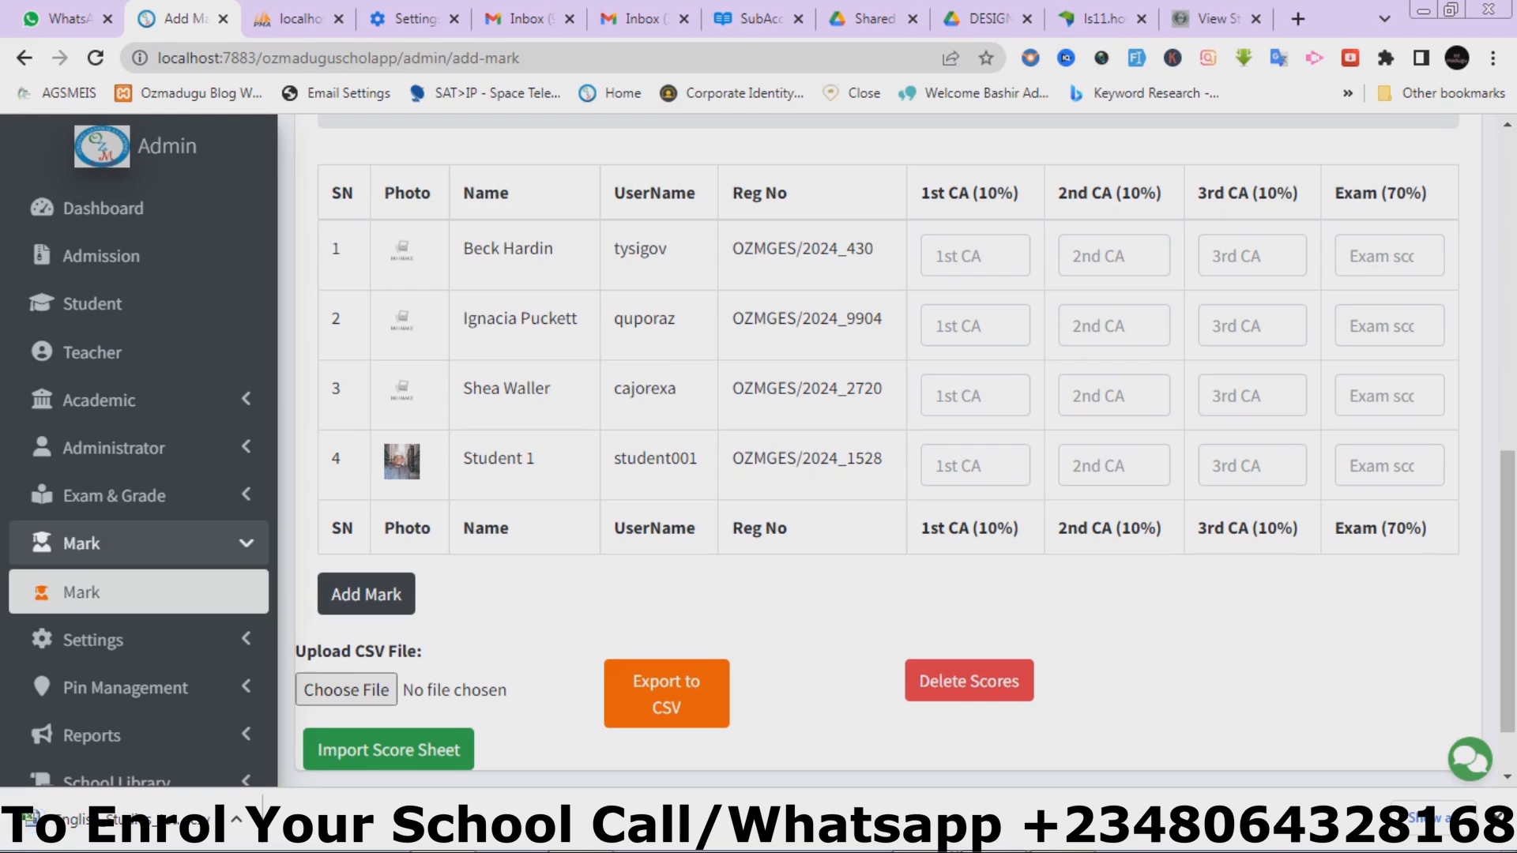
click(236, 820)
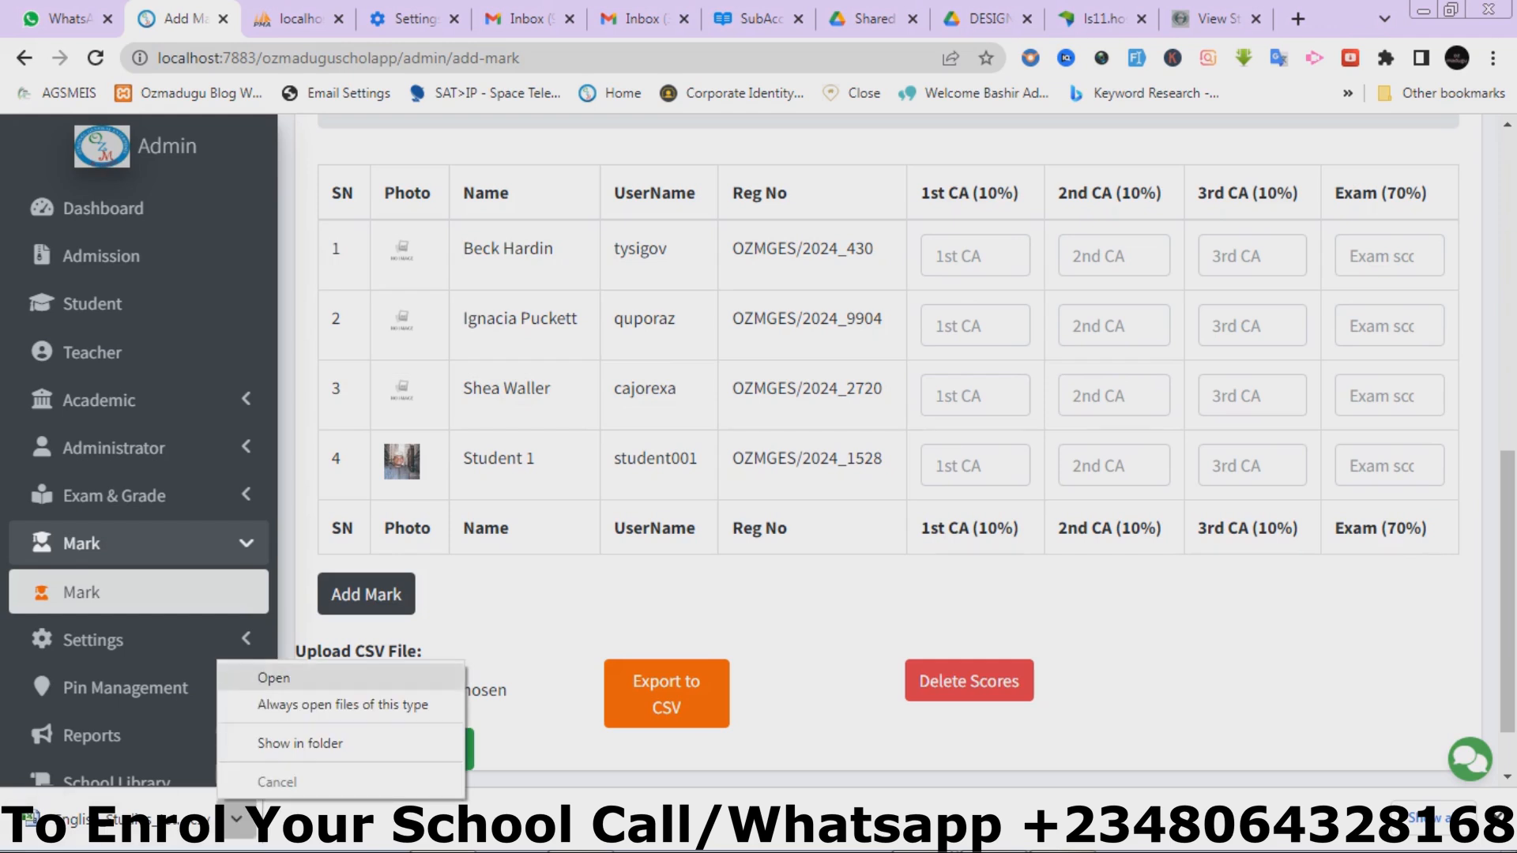
click(273, 679)
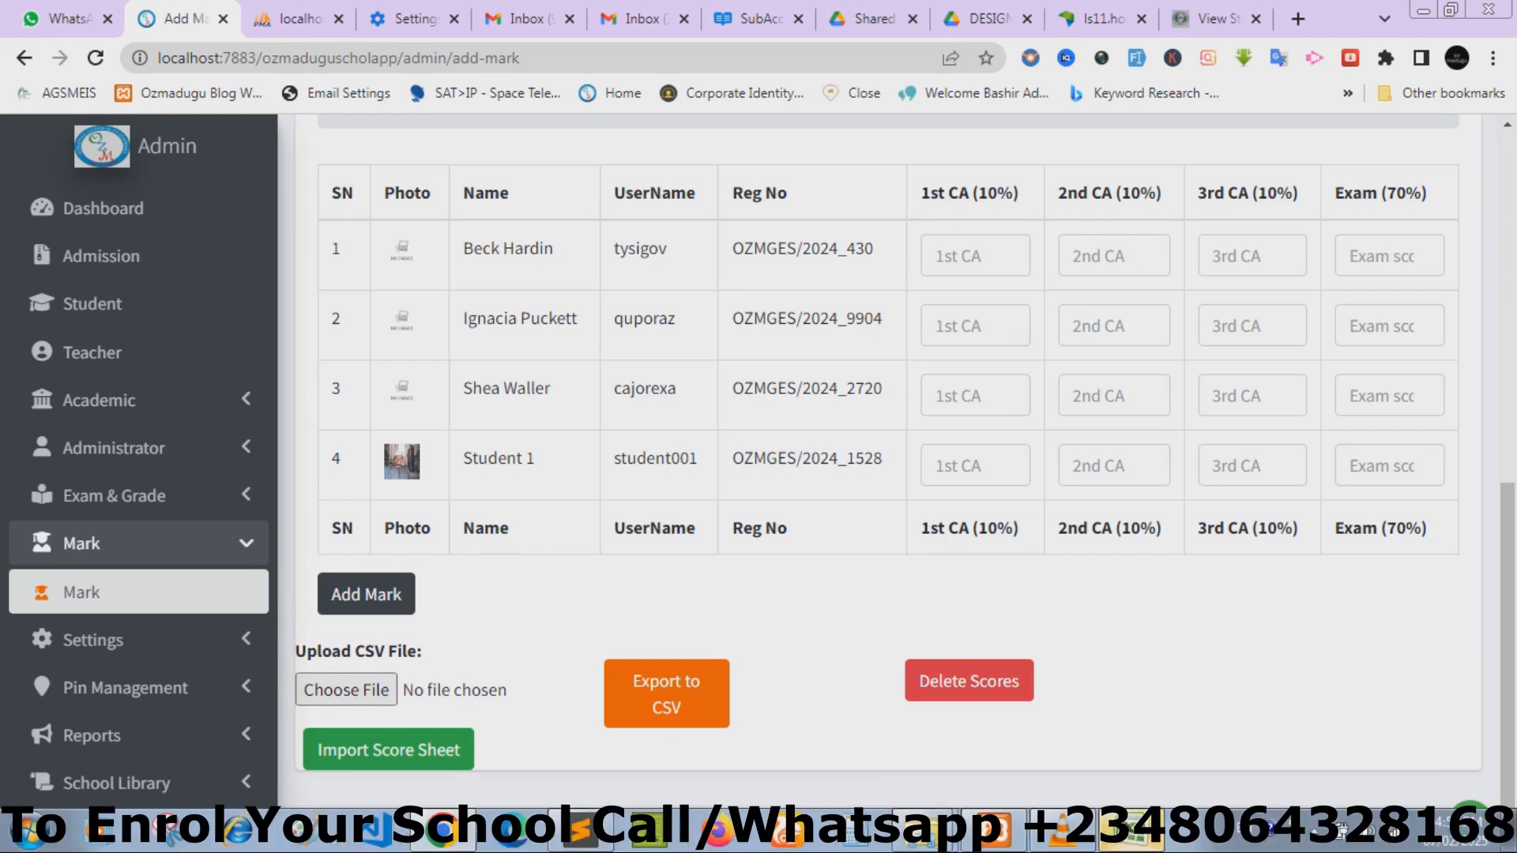
click(1136, 837)
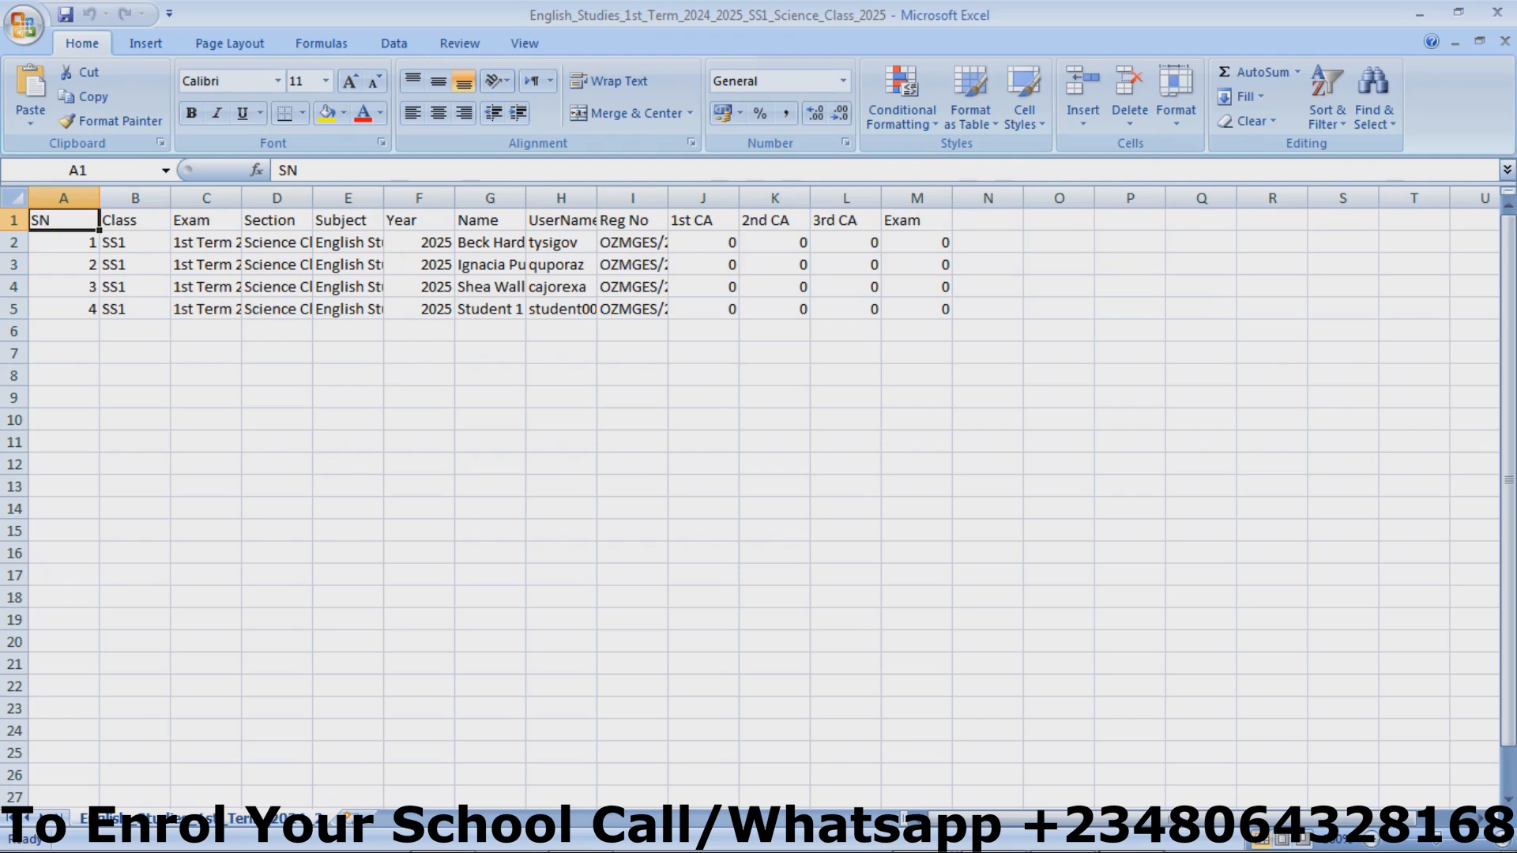
Step: Widen the Name, UserName and Reg No columns of the score sheet
drag(525, 198, 594, 197)
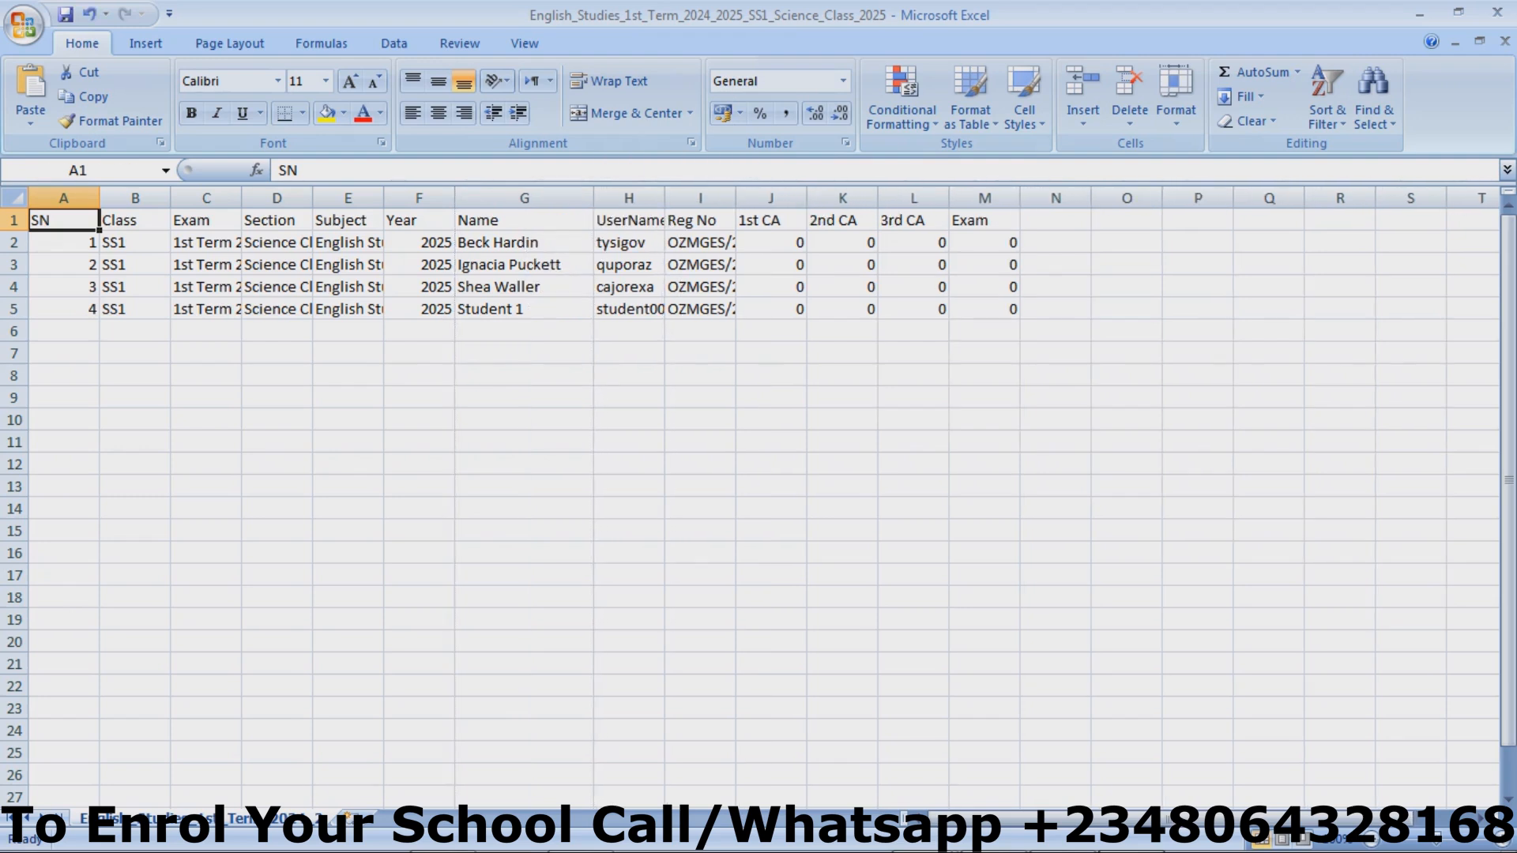
drag(665, 198, 707, 198)
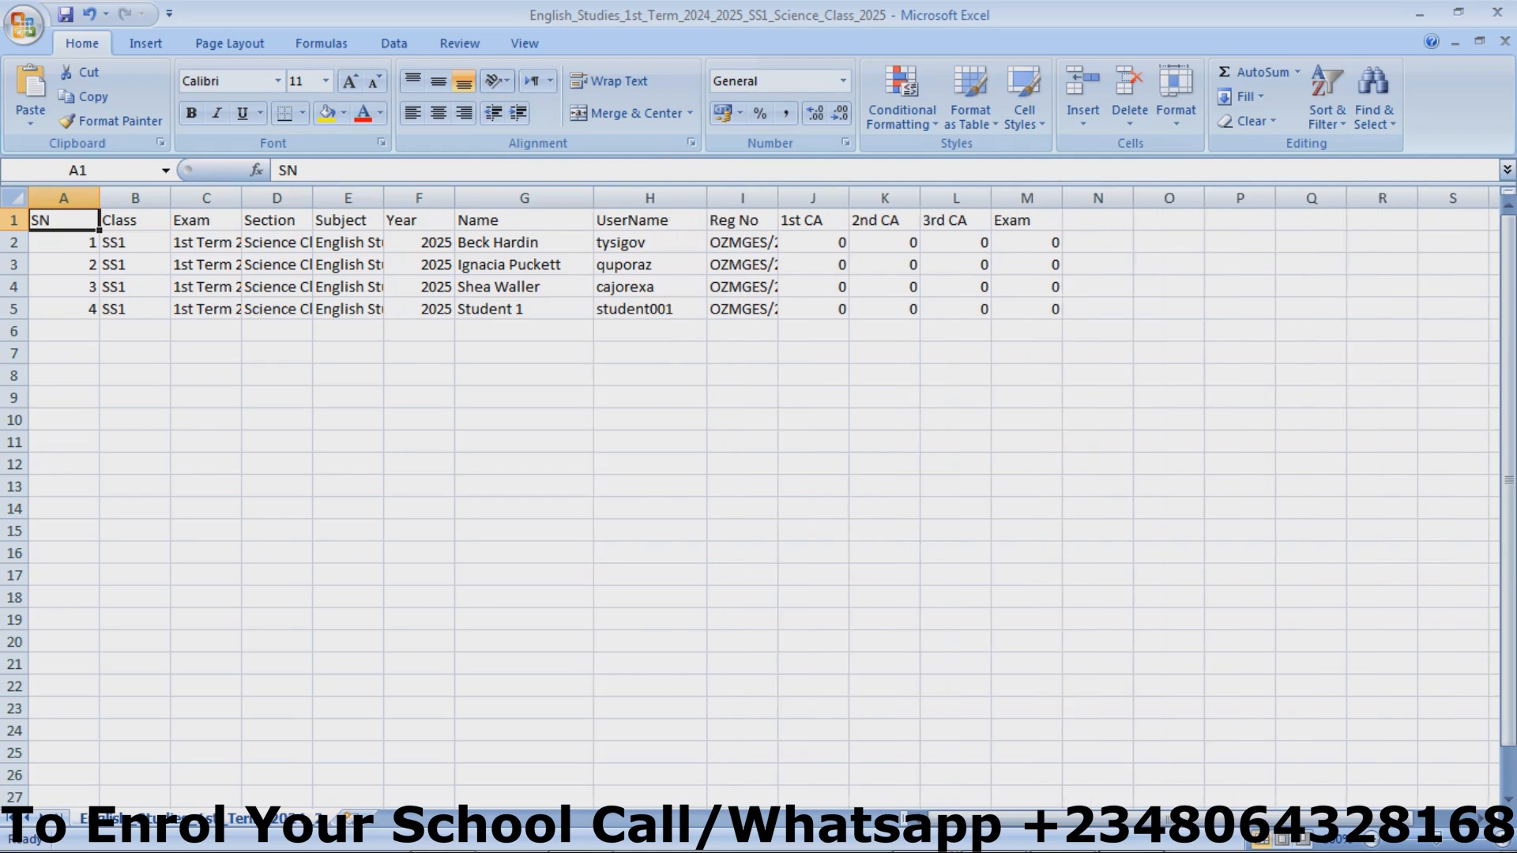
drag(777, 198, 865, 197)
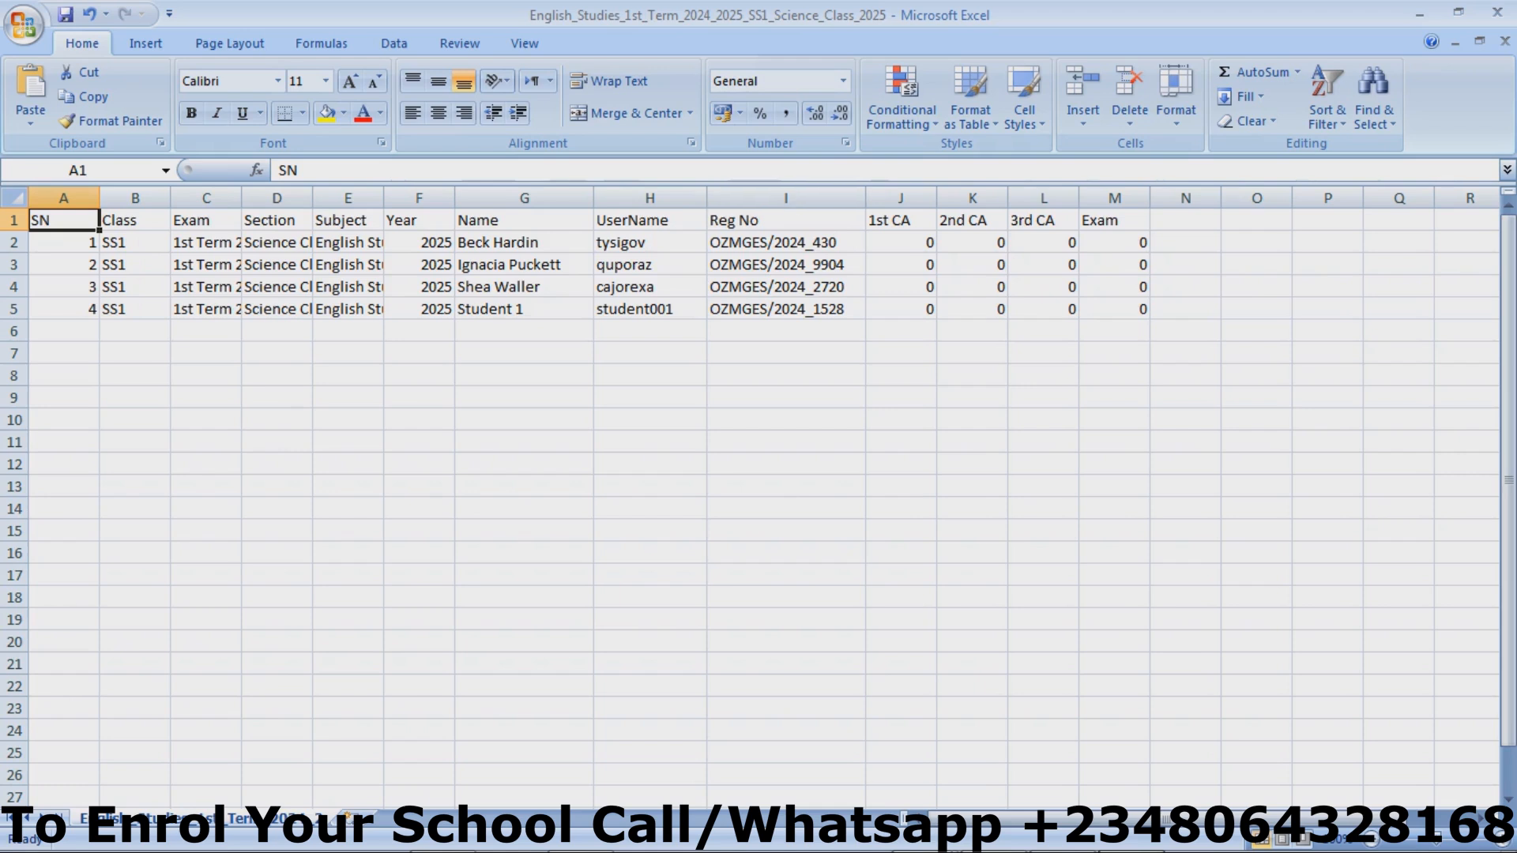
drag(865, 198, 836, 198)
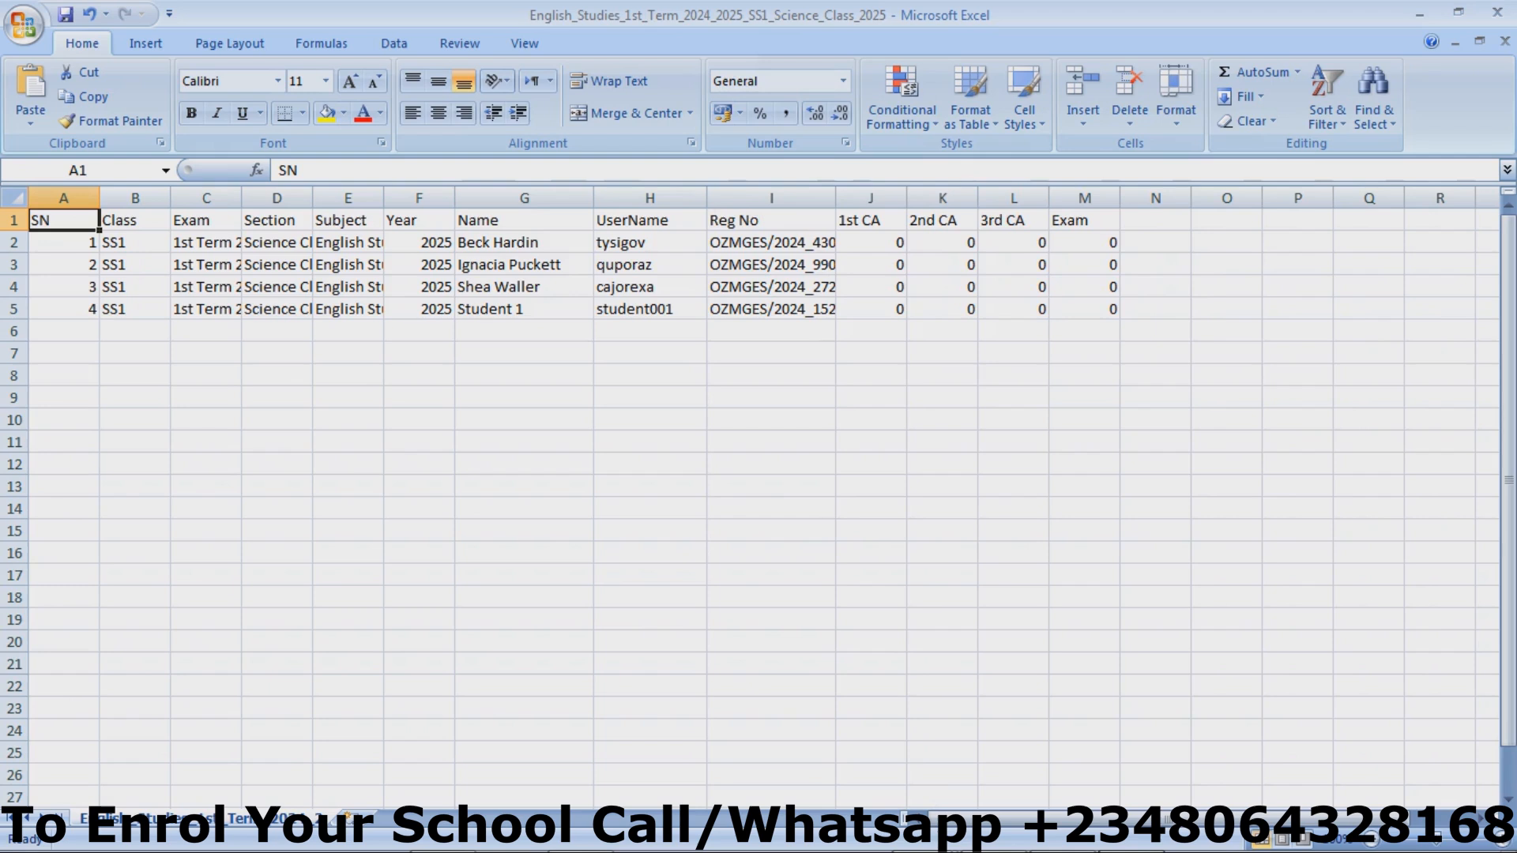
Step: Enter the first student's scores in row 2: 5 for 1st, 2nd and 3rd CA, and 55 for Exam
click(871, 243)
text(5)
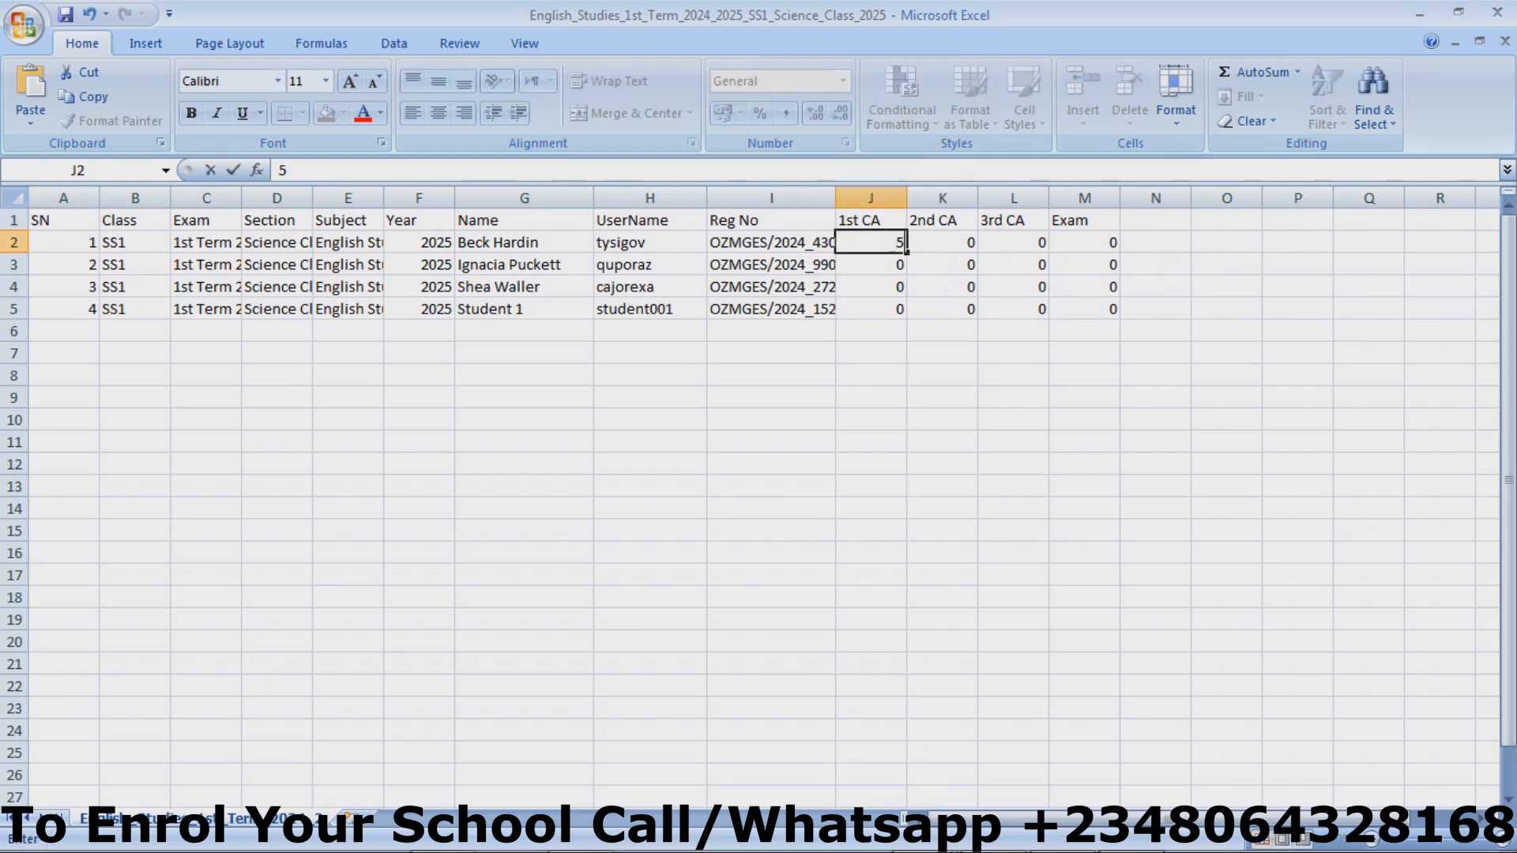
key(Tab)
text(5)
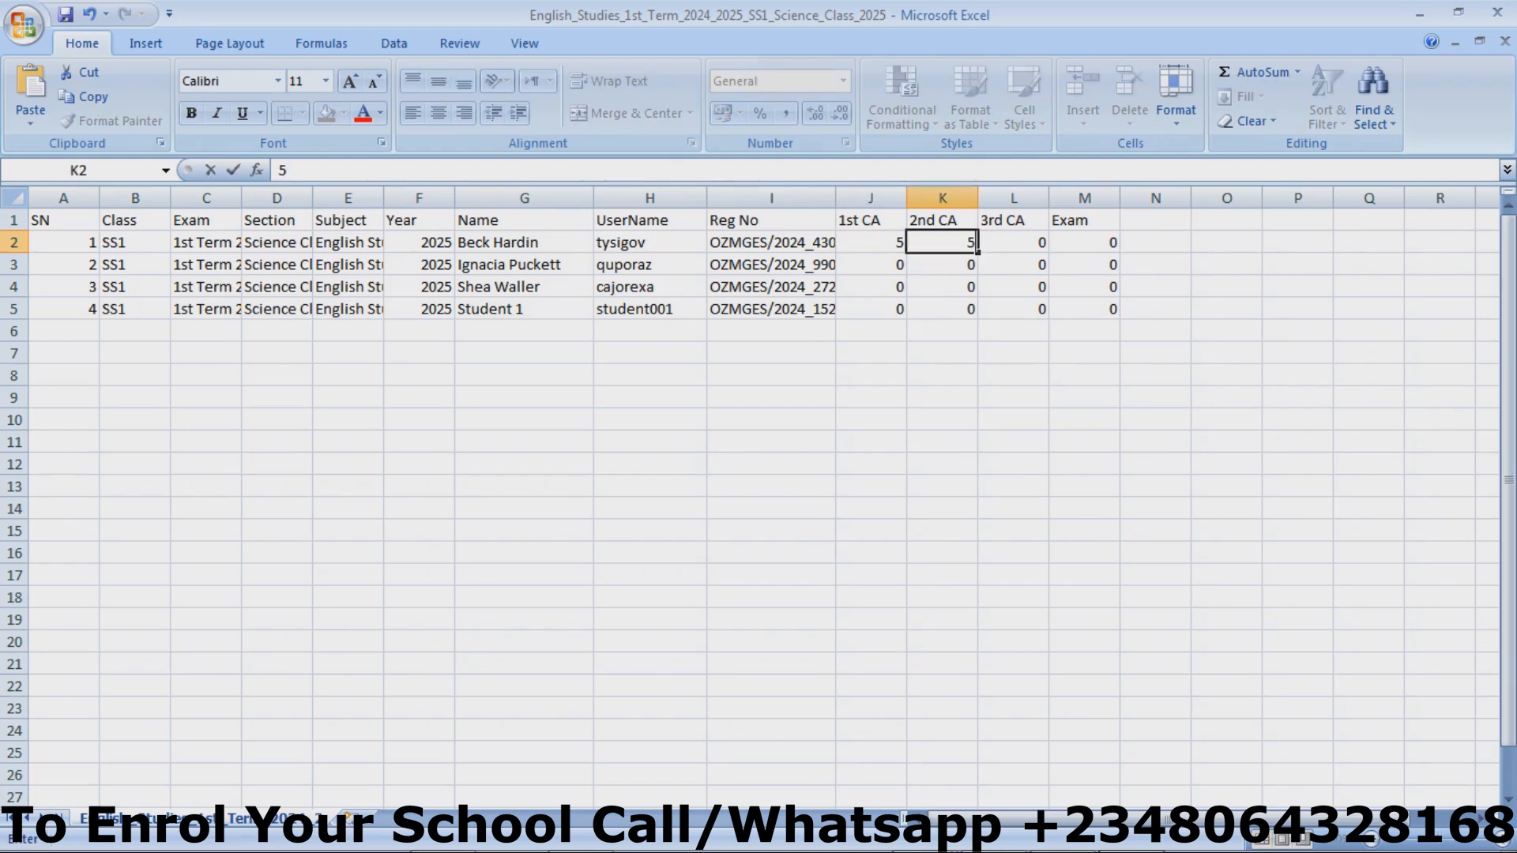
key(Tab)
text(5)
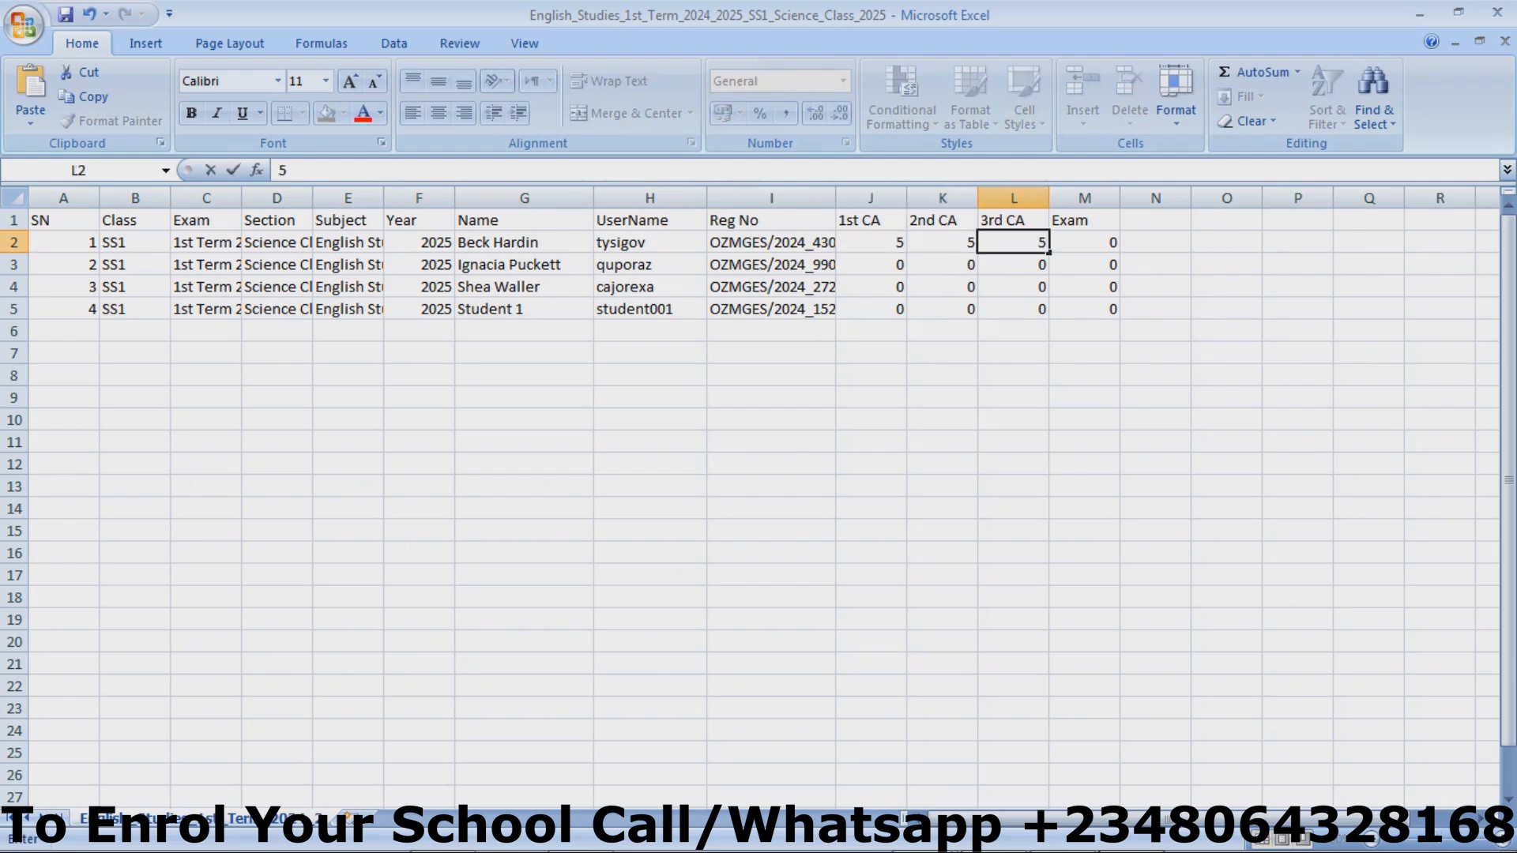
key(Tab)
text(55)
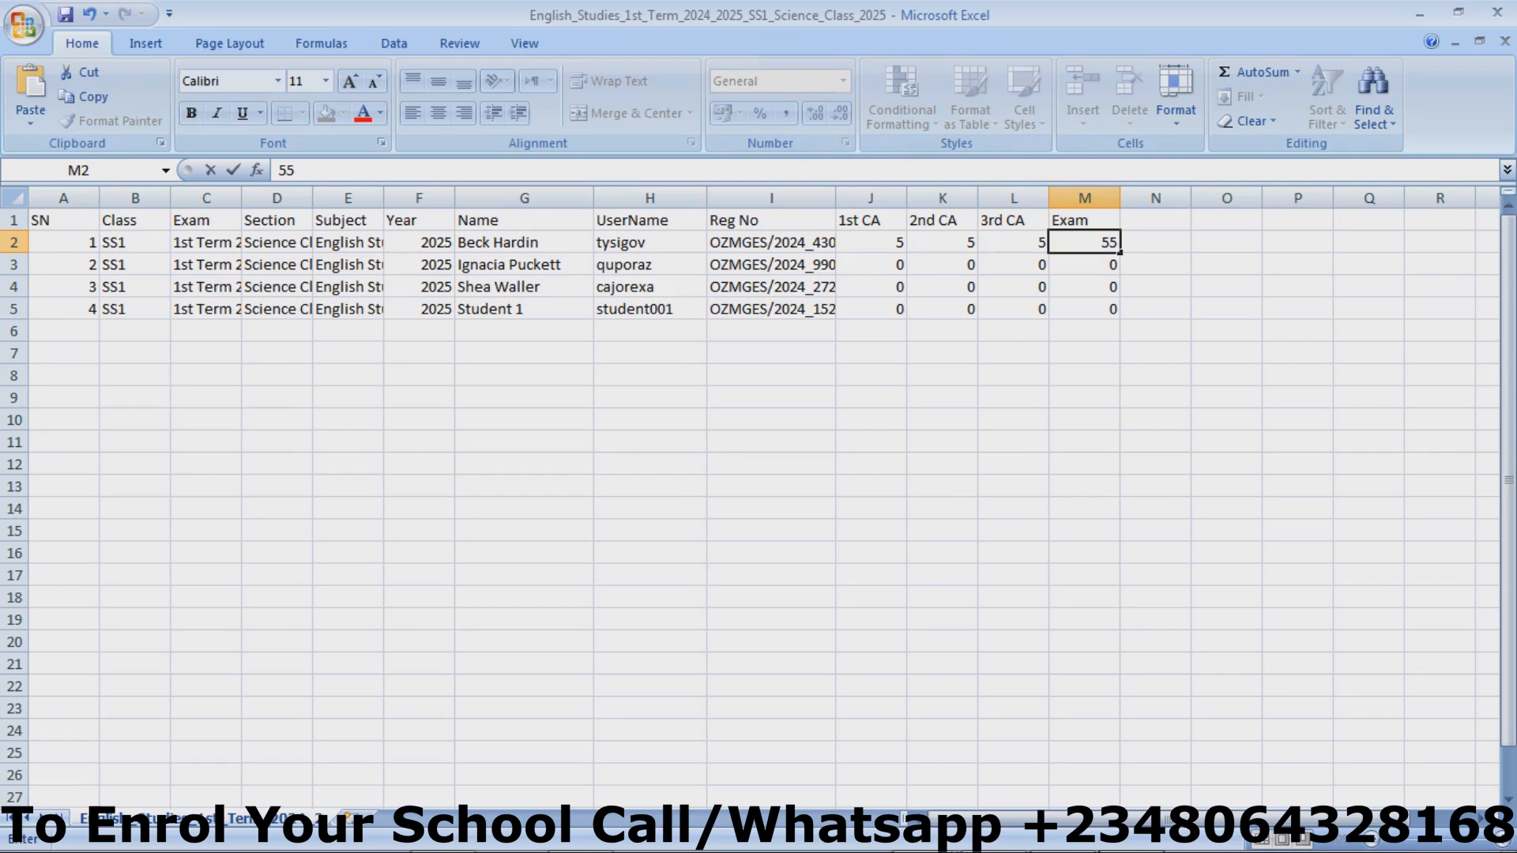
key(Return)
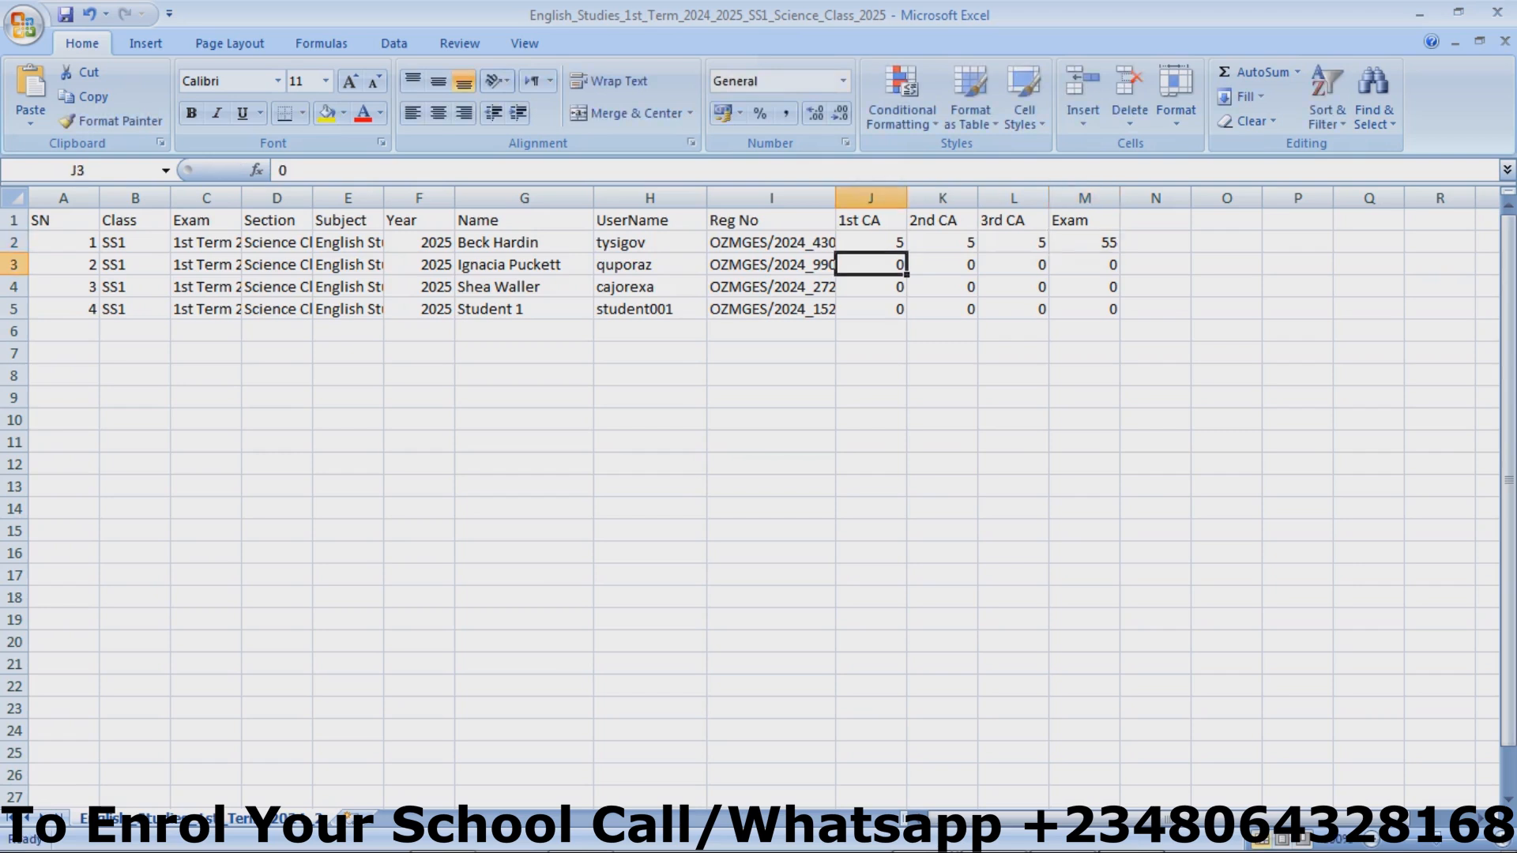
Step: Enter the second student's scores in row 3: 6 for 1st, 2nd and 3rd CA, and 56 for Exam
text(6)
key(Tab)
text(6)
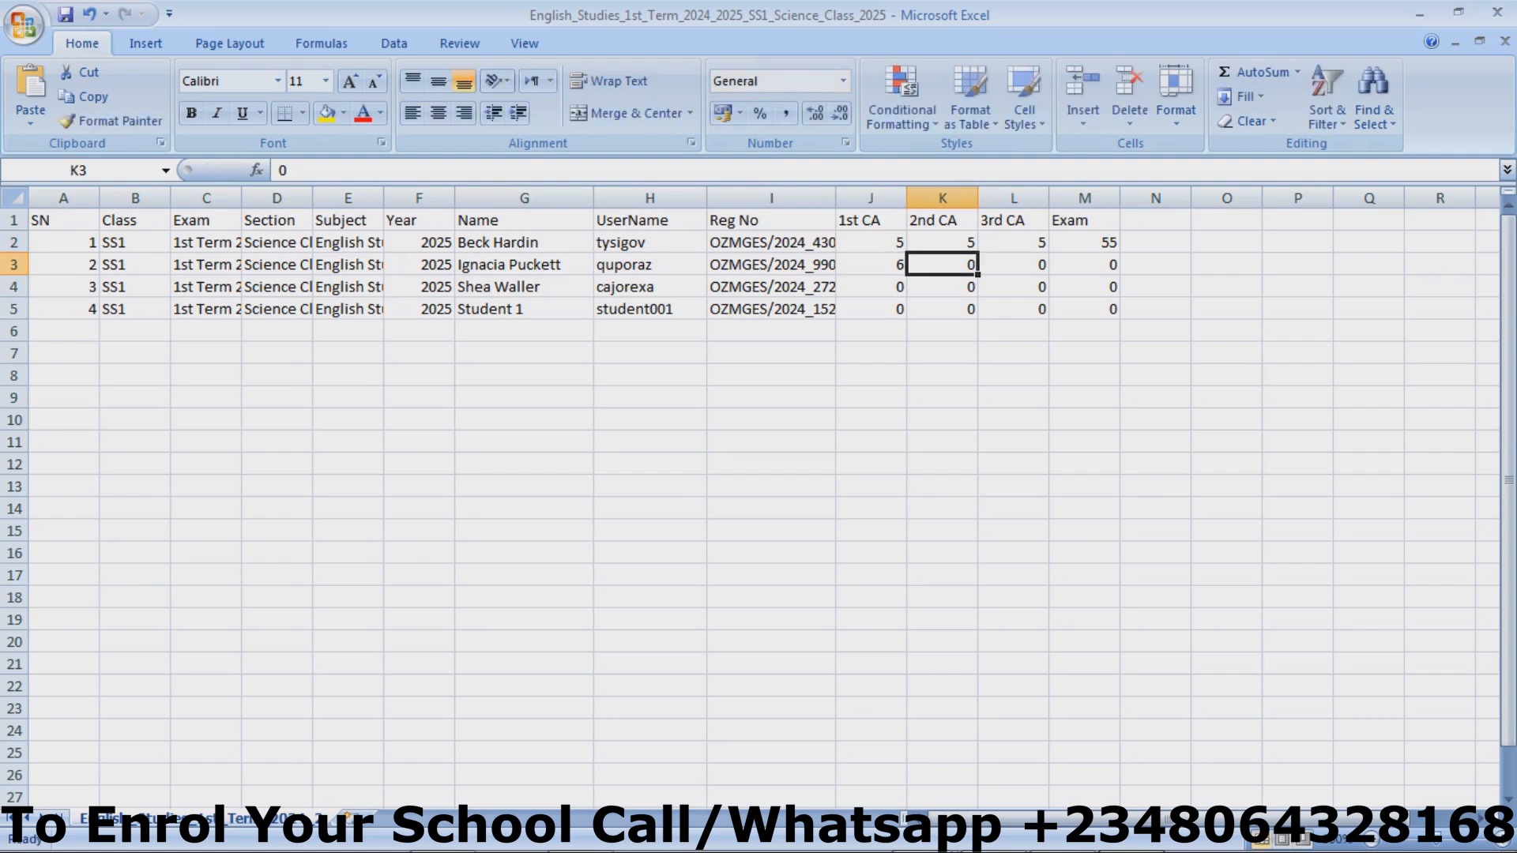
key(Tab)
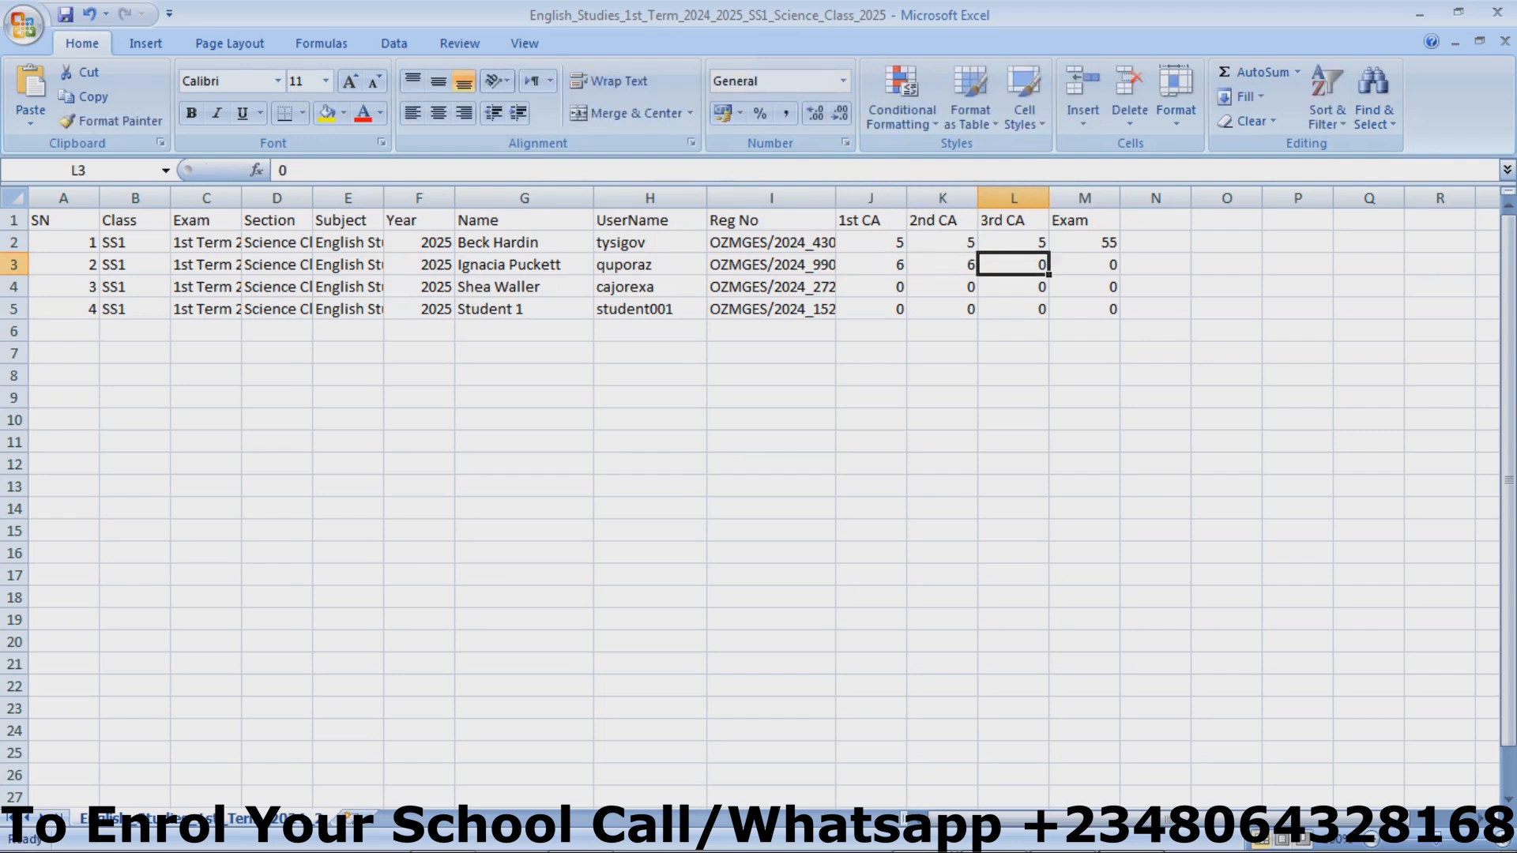
text(6)
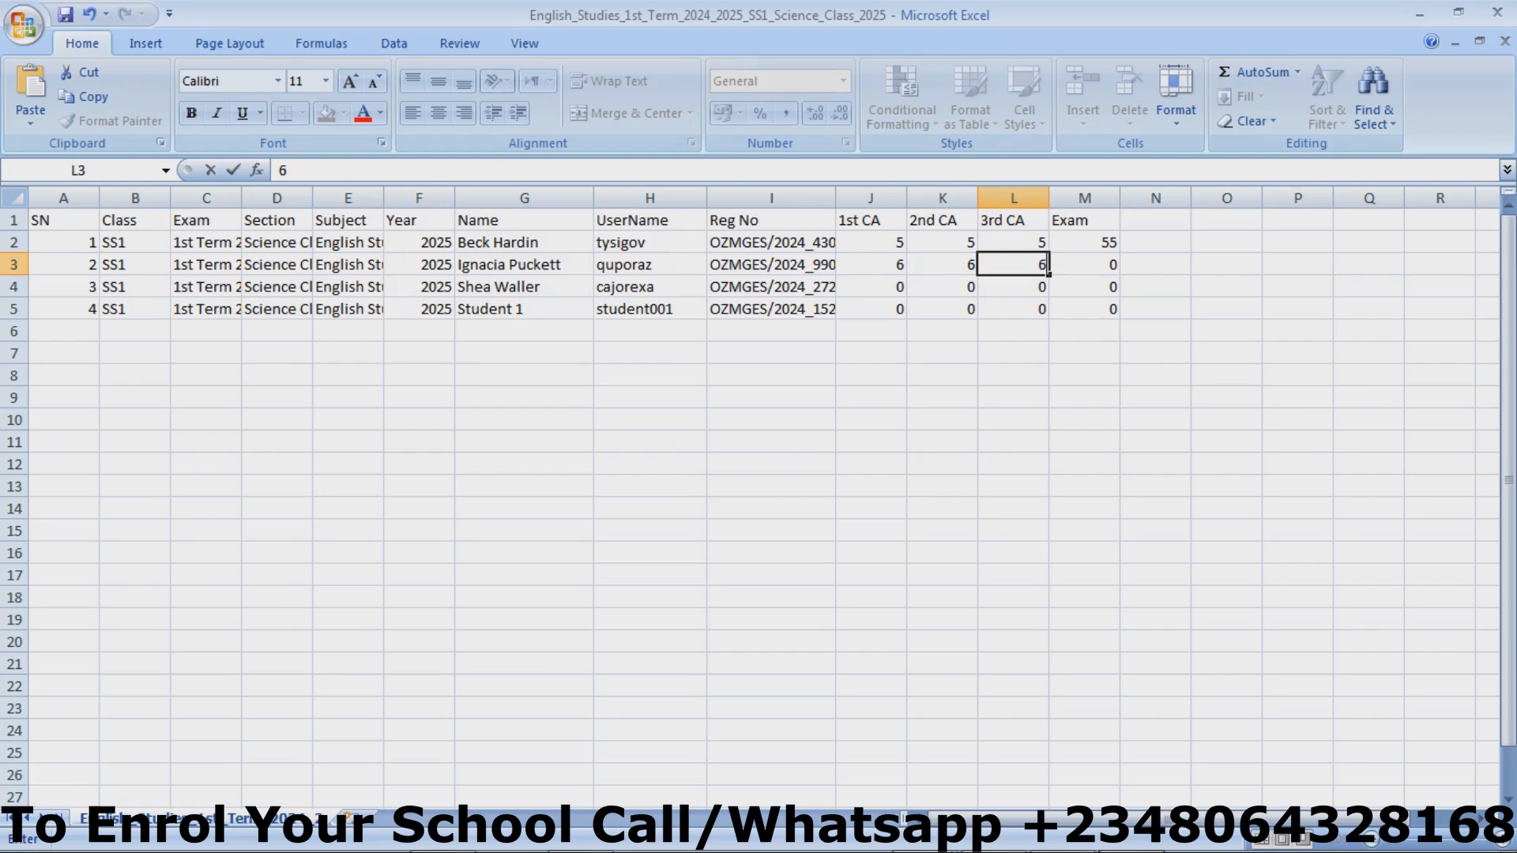
key(Tab)
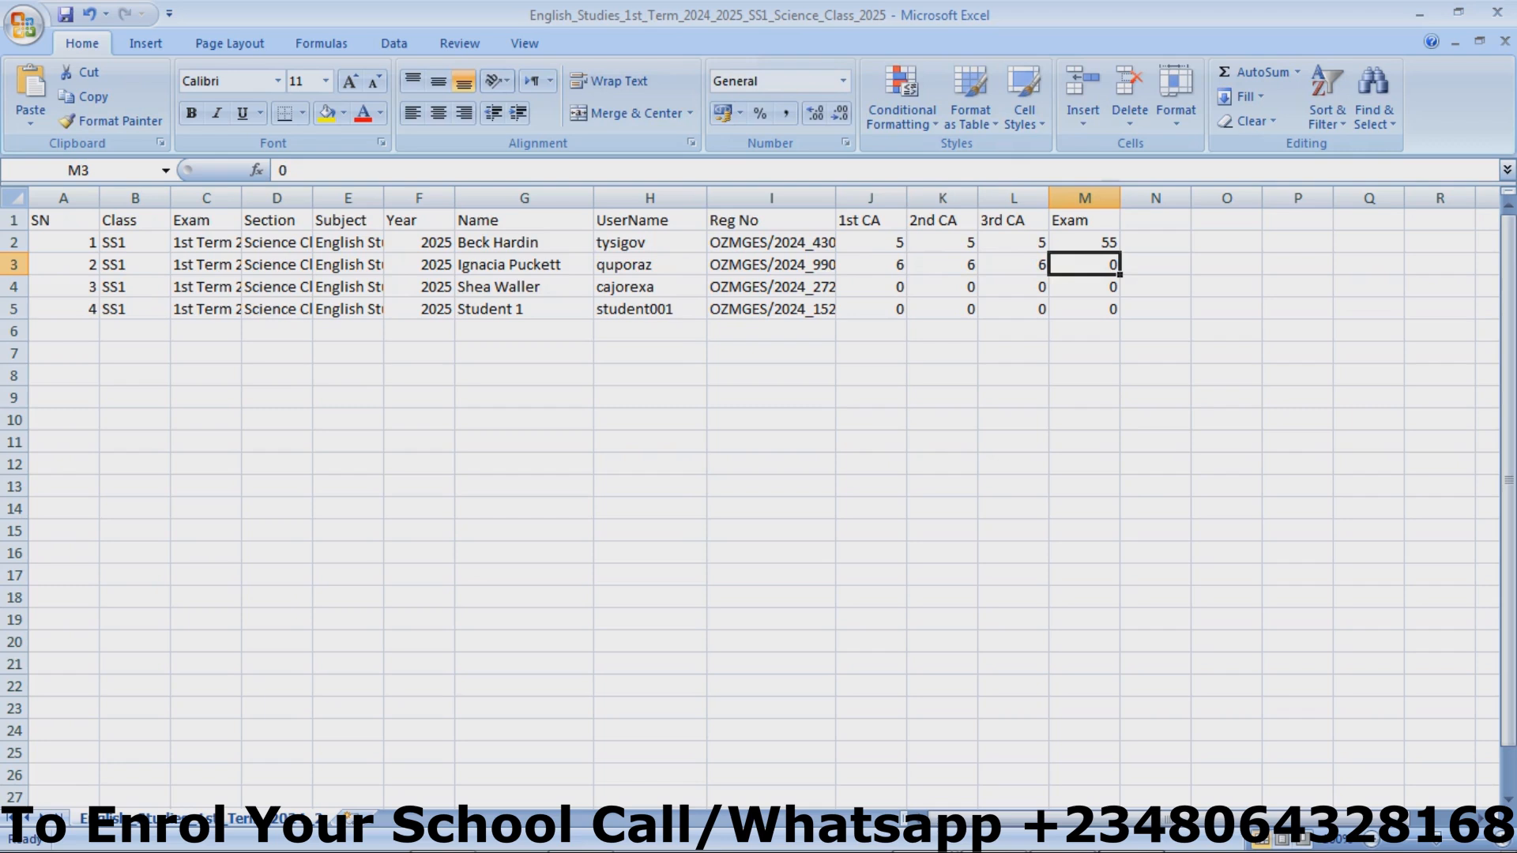
text(56)
key(Return)
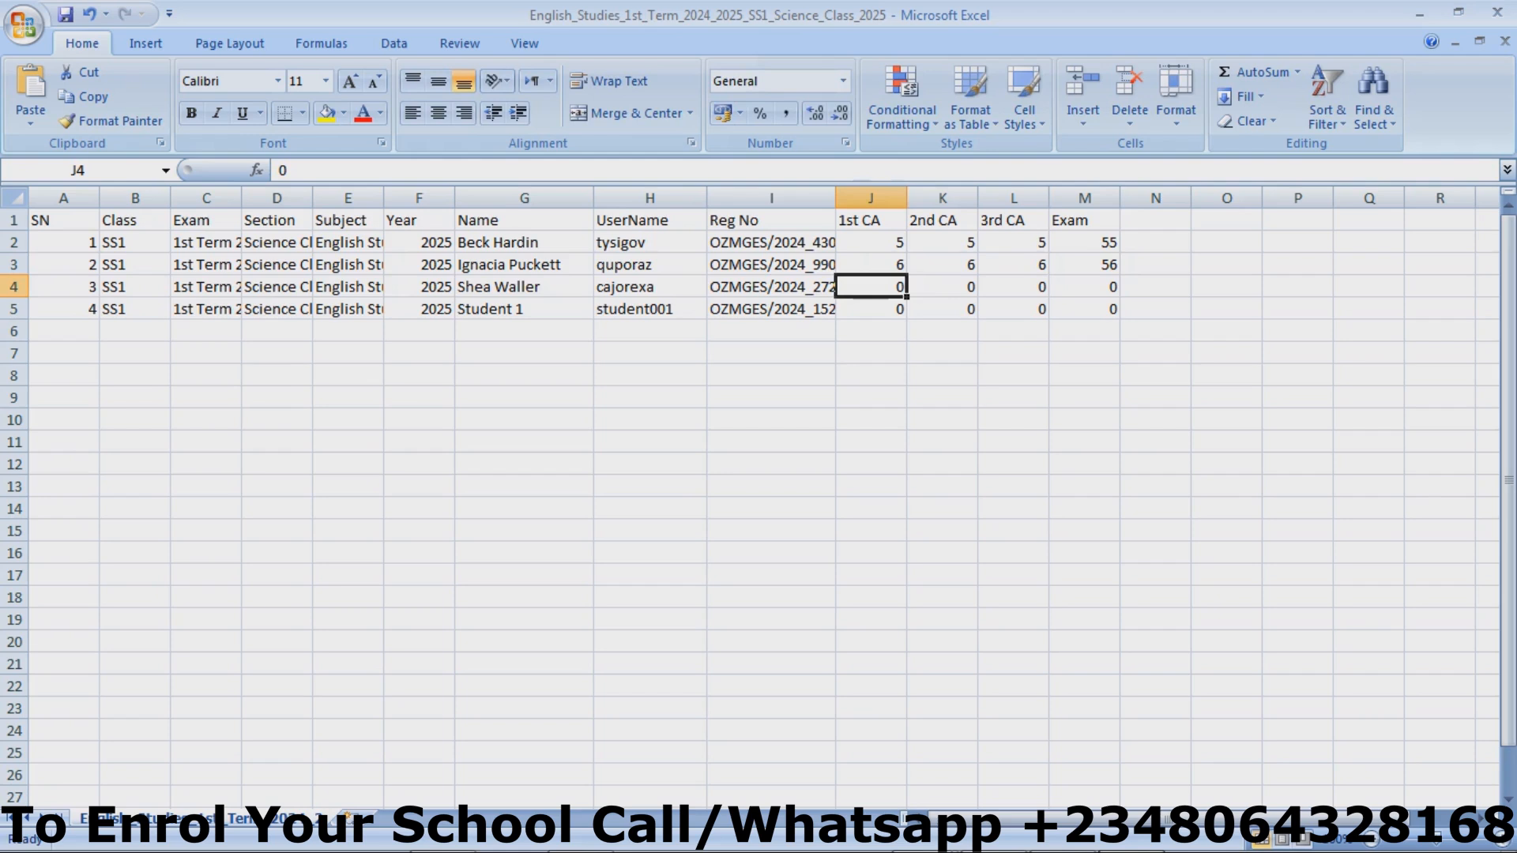
Step: Enter the third student's scores in row 4: 7 for 1st, 2nd and 3rd CA, and 57 for Exam
text(7)
key(Tab)
text(7)
key(Tab)
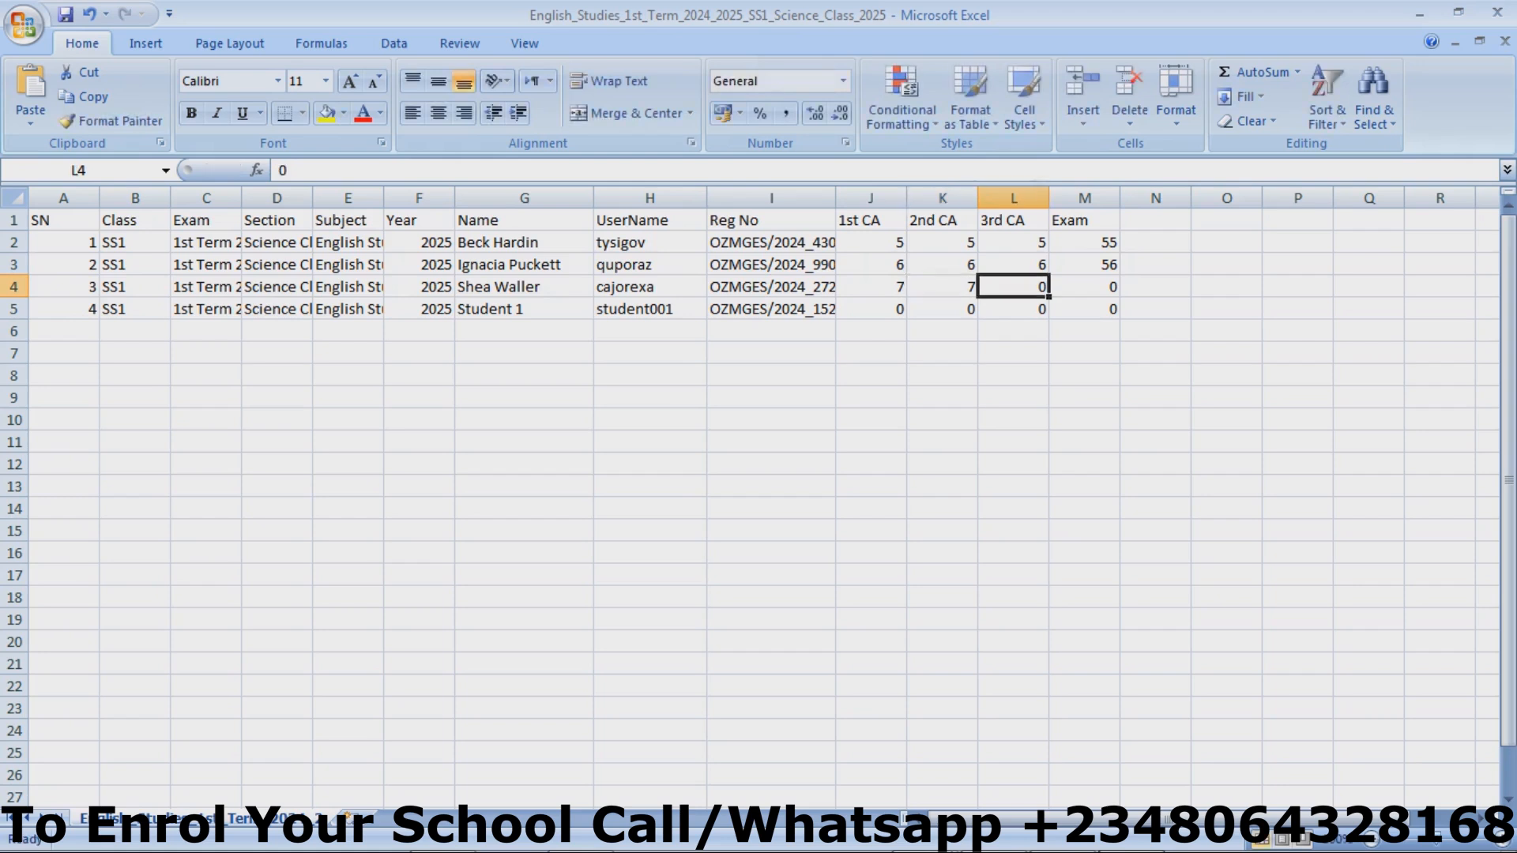
text(7)
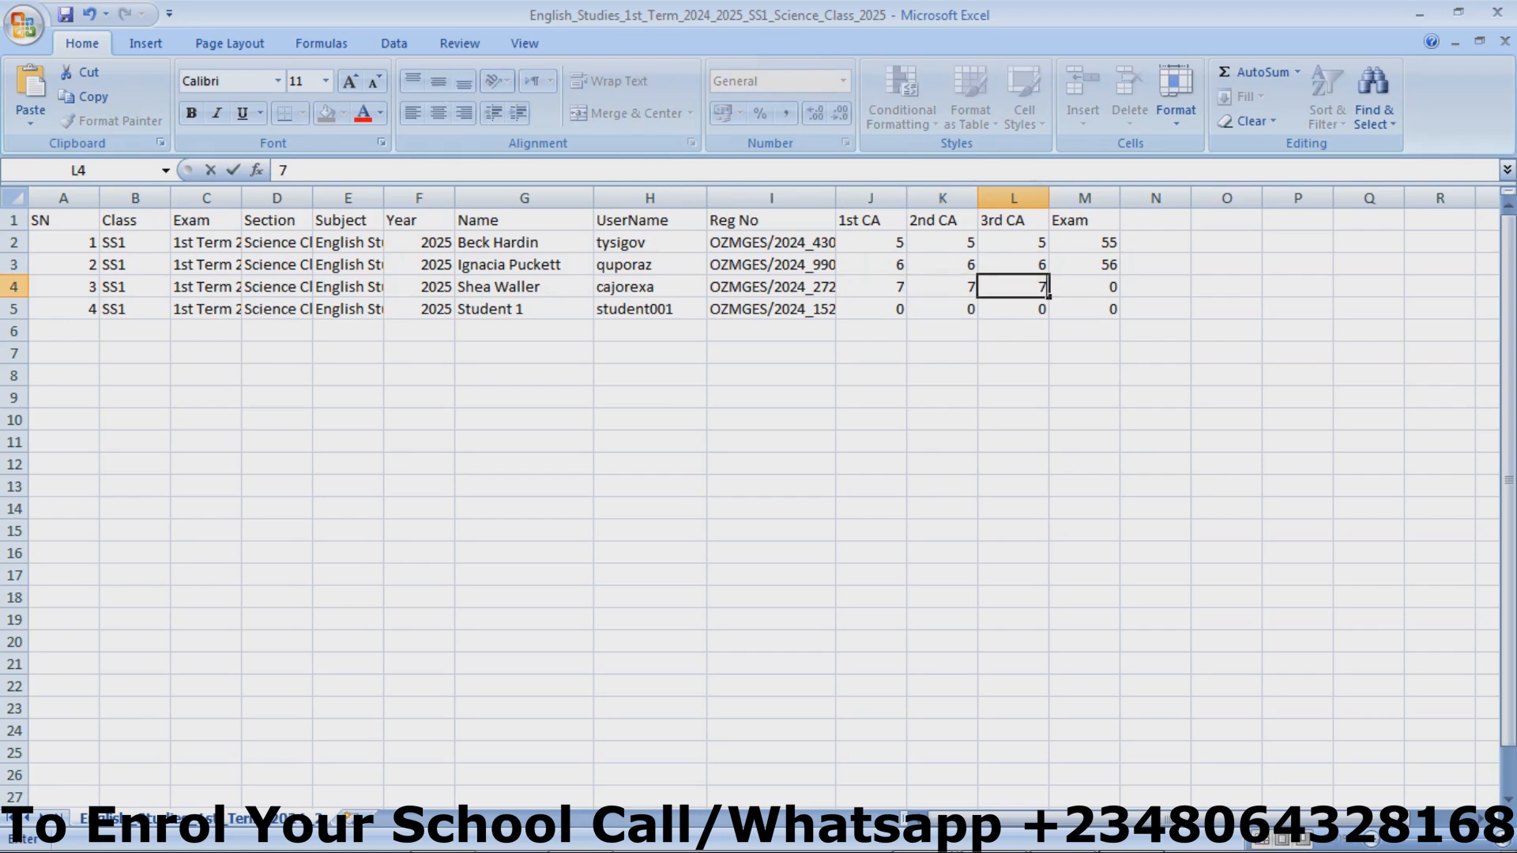
key(Tab)
text(5)
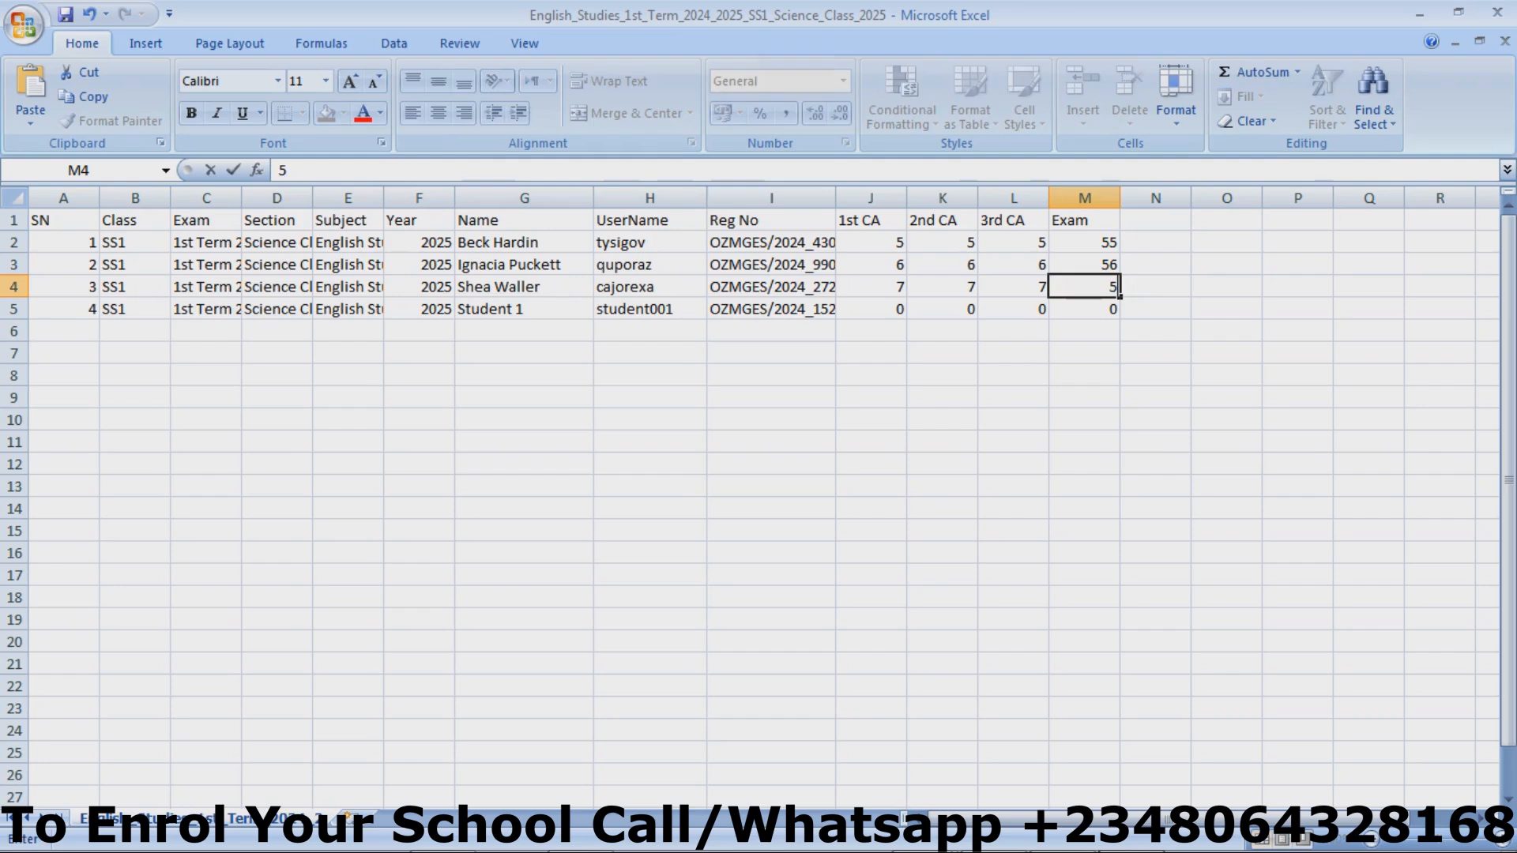
text(7)
key(Return)
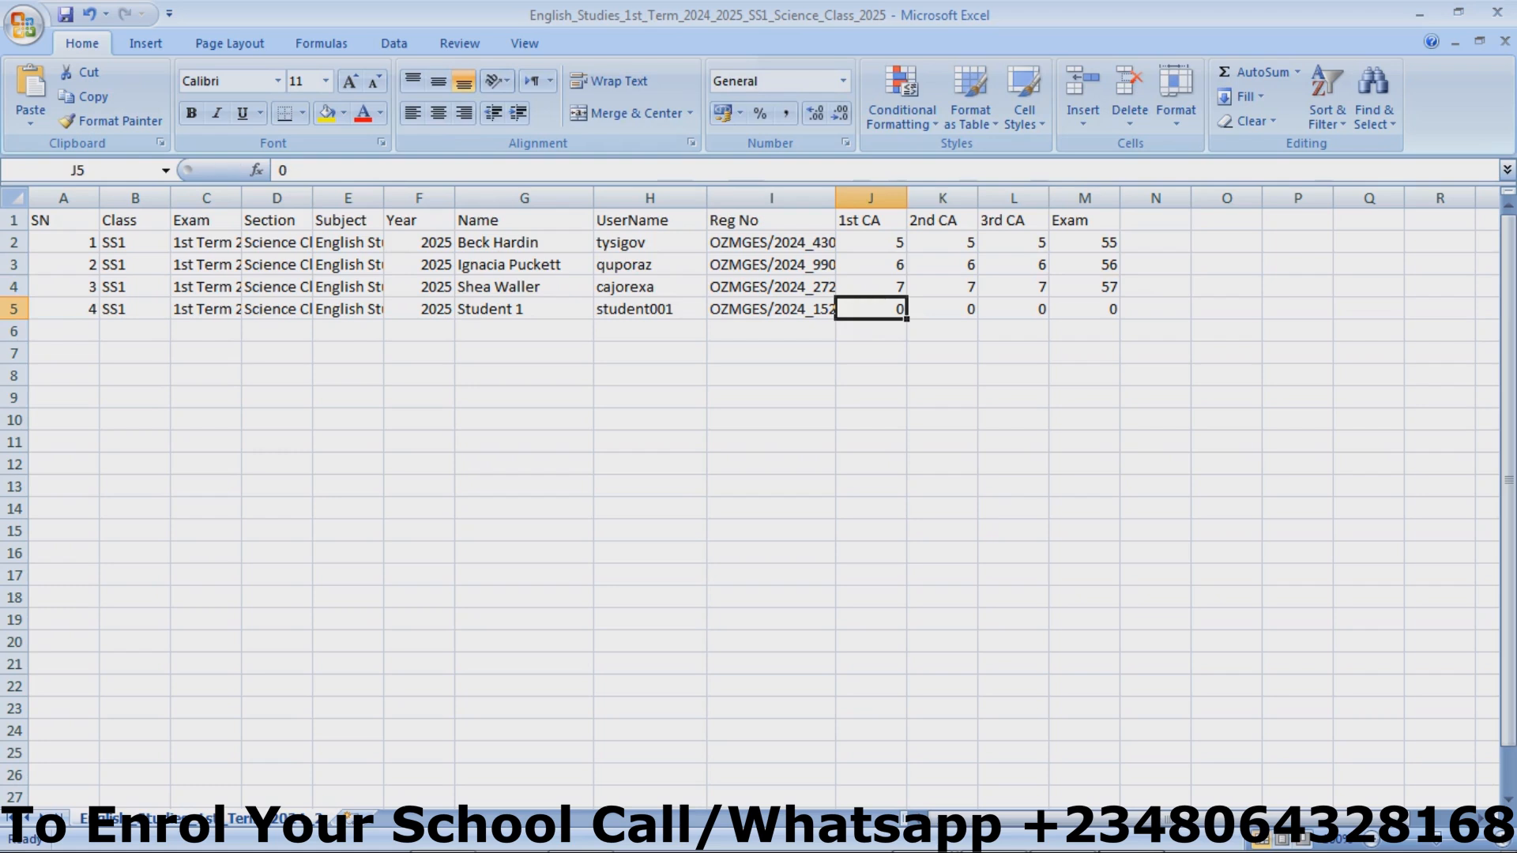
Step: Enter the fourth student's scores in row 5: 8 for 1st, 2nd and 3rd CA, and 58 for Exam
text(8)
key(Tab)
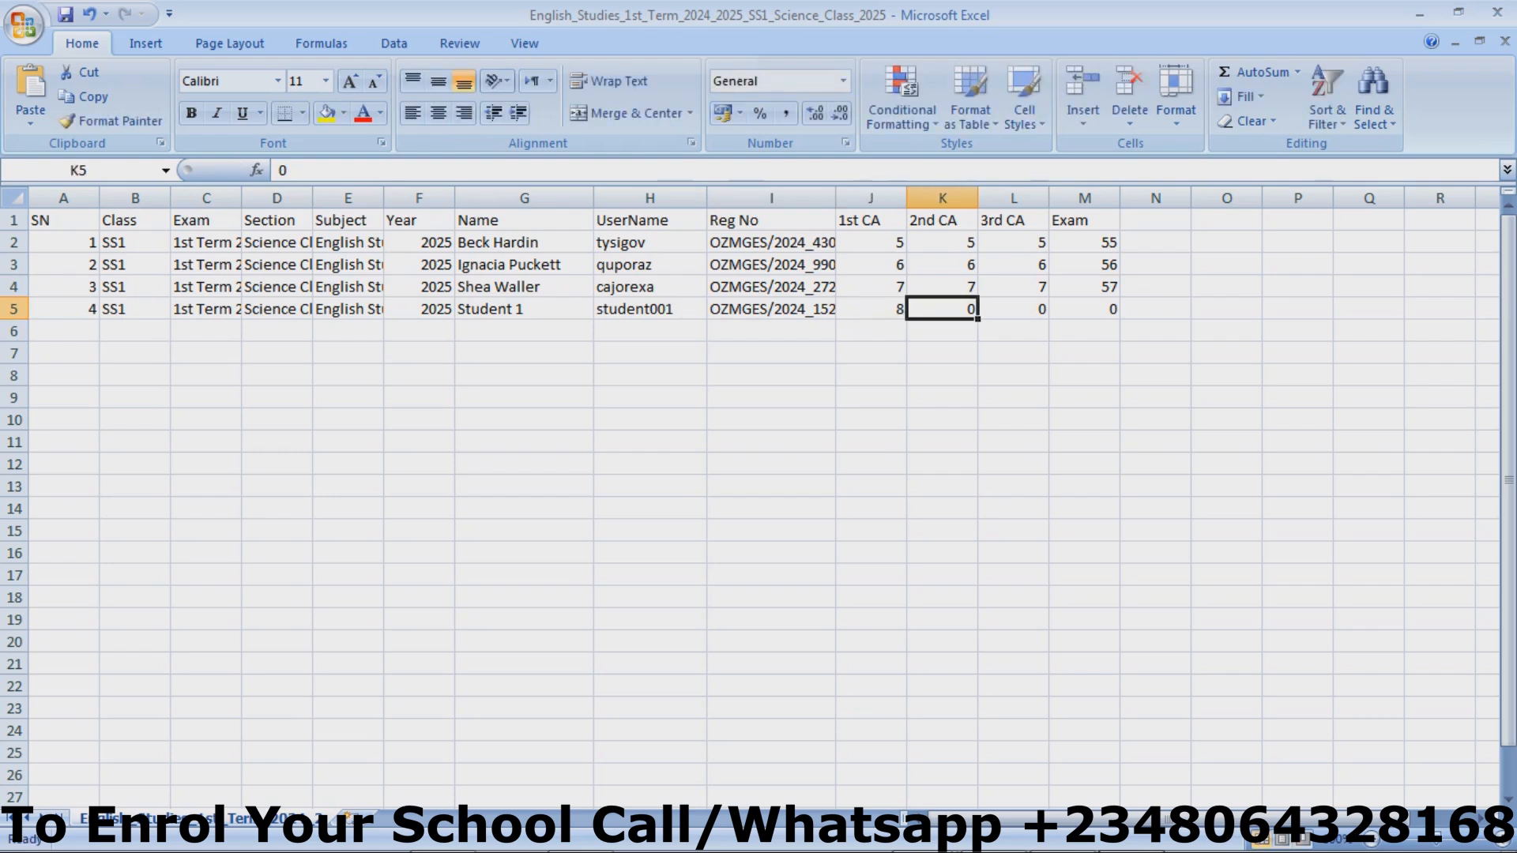
text(8)
key(Tab)
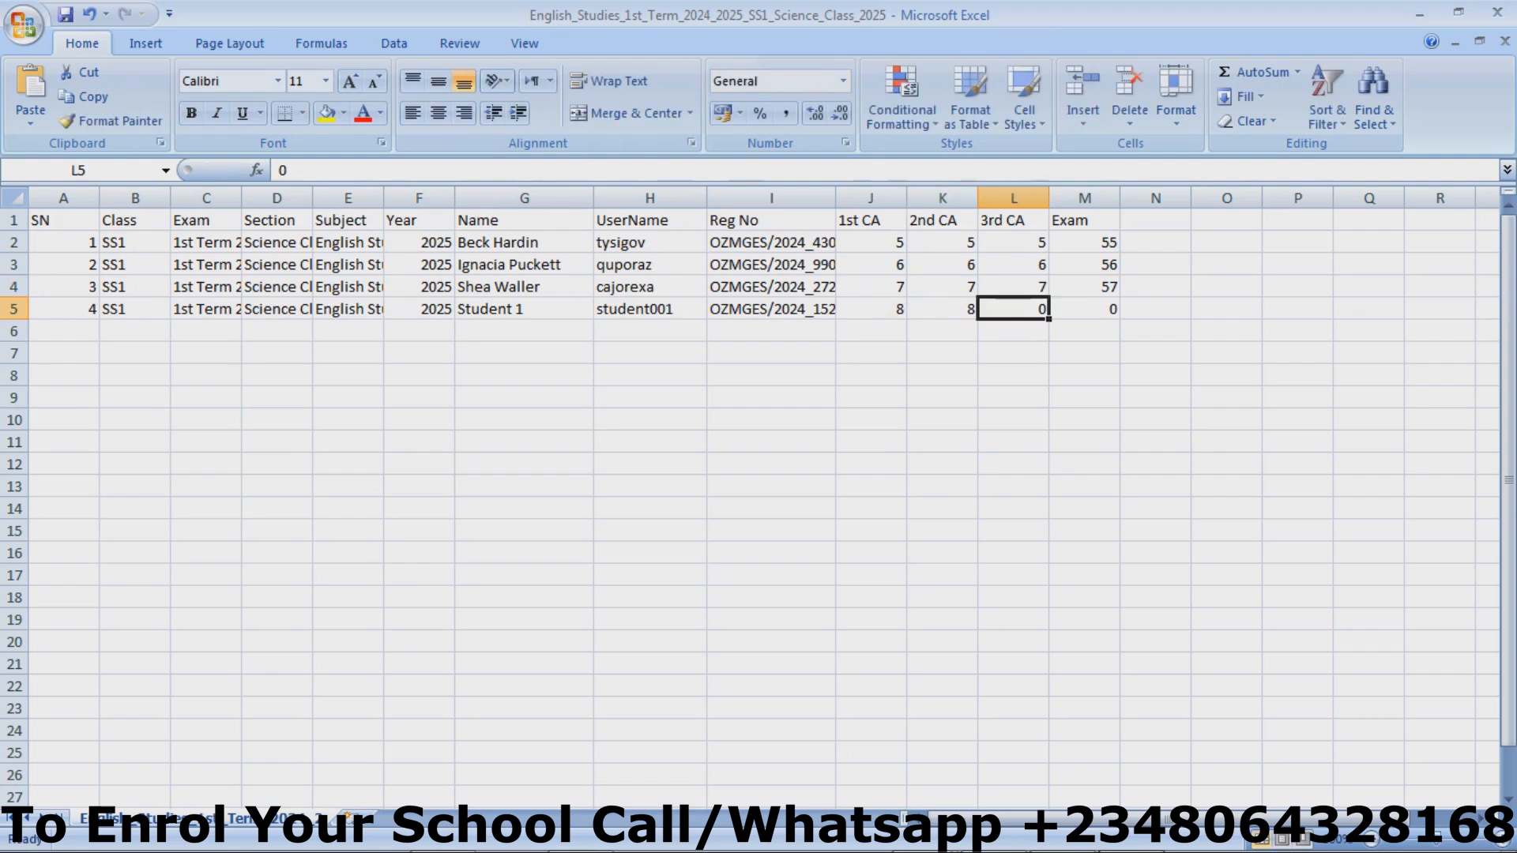
text(8)
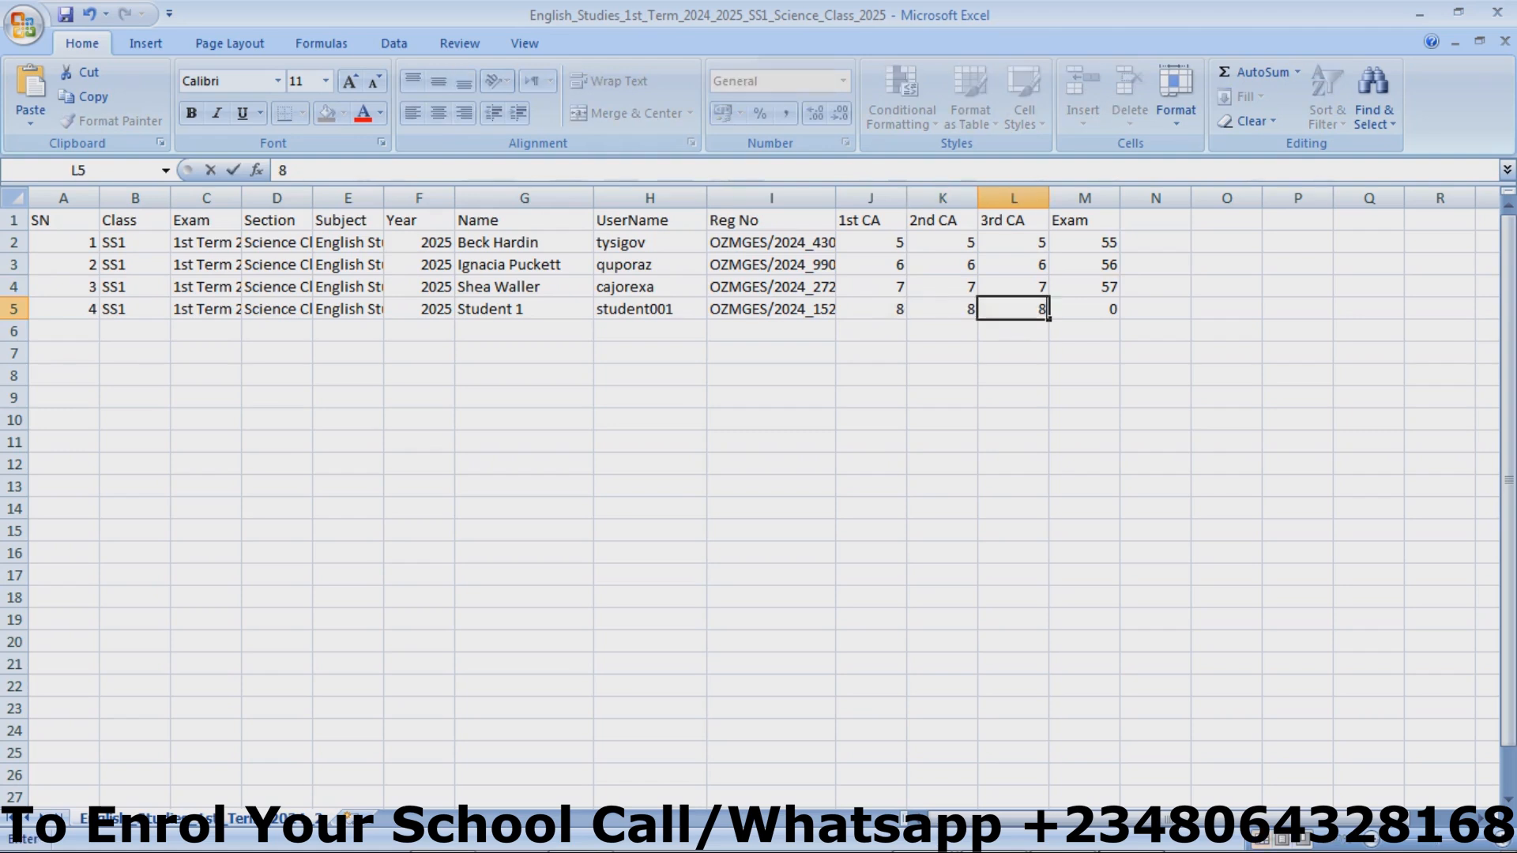
key(Tab)
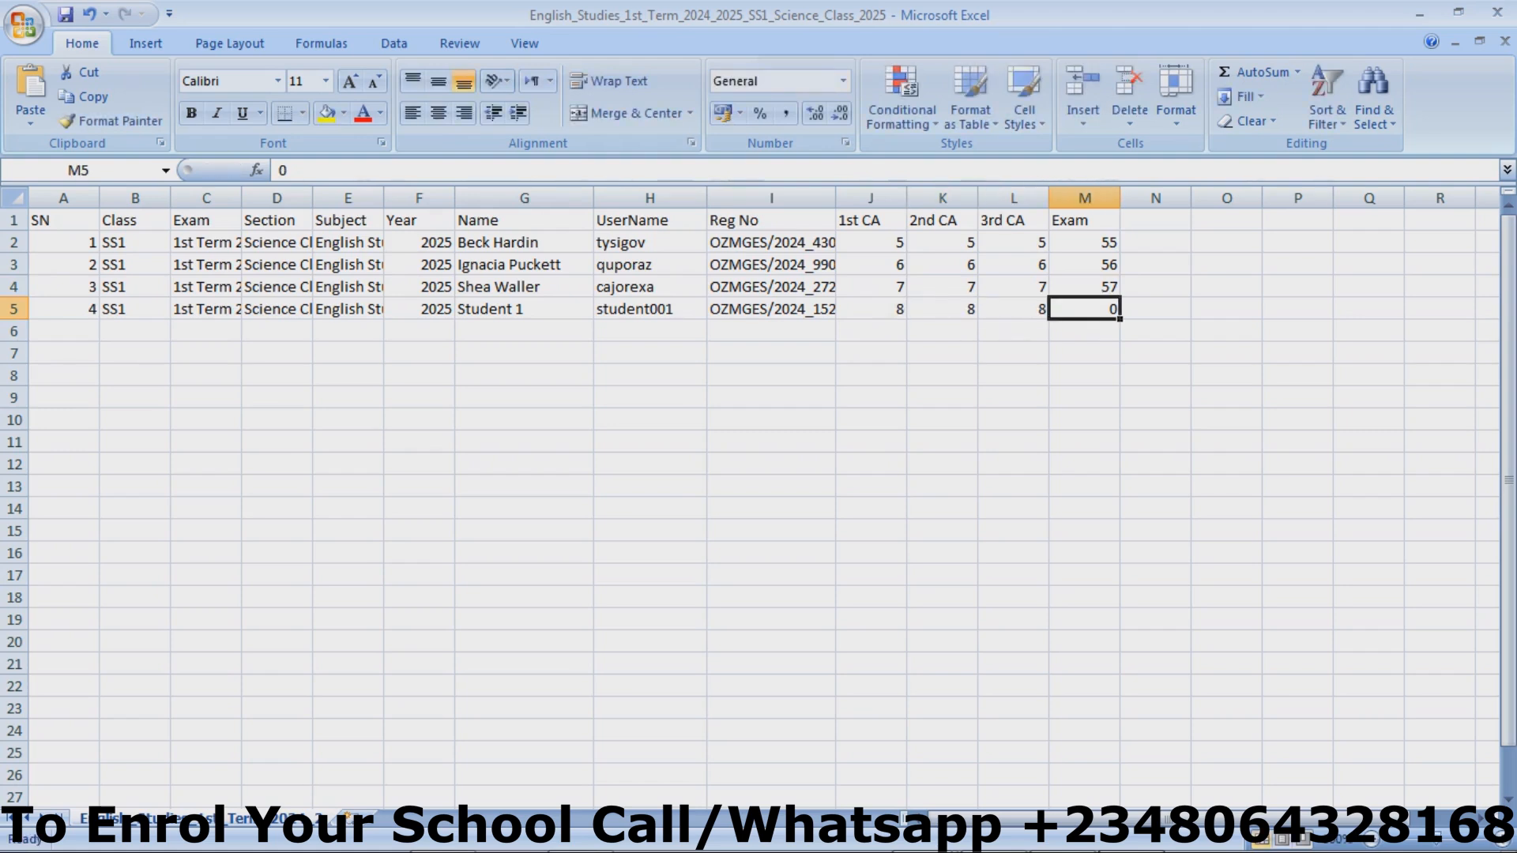
text(58)
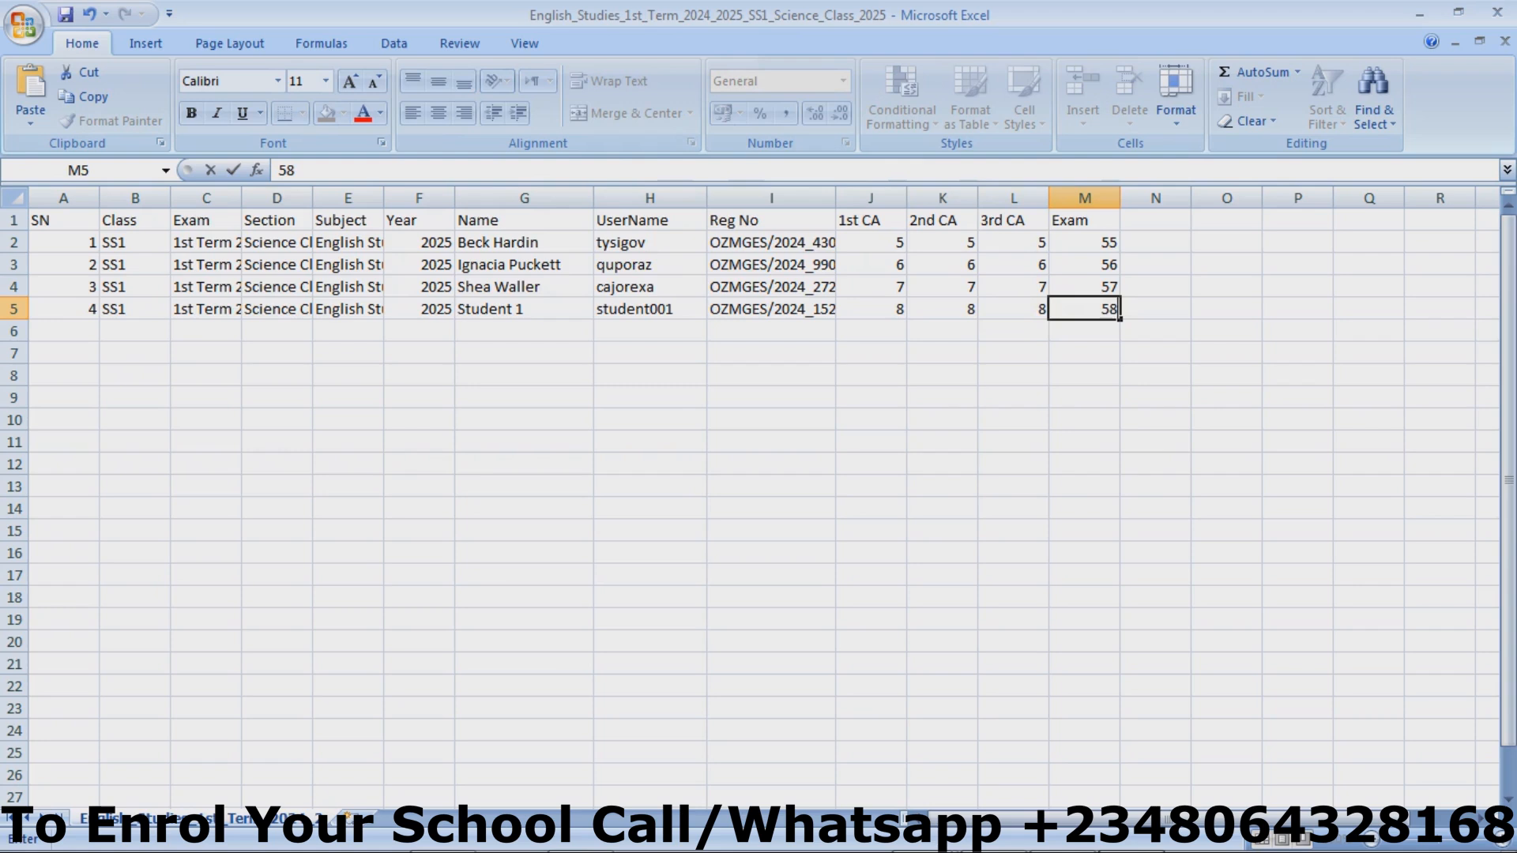
key(ctrl+Return)
Step: Save the English Studies score sheet, keeping it in CSV (Comma delimited) format
key(ctrl+s)
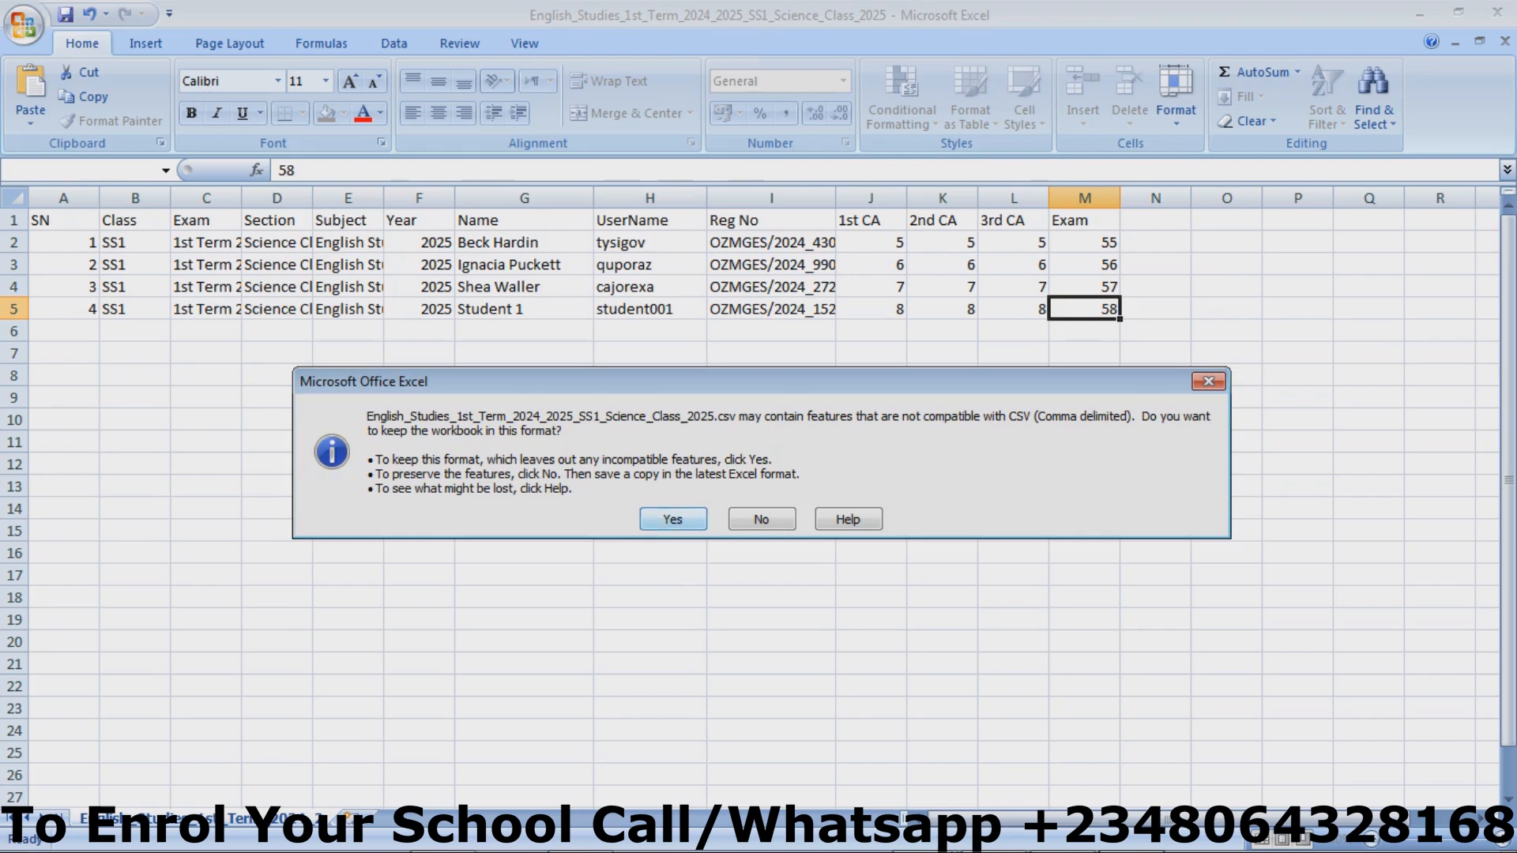
key(Return)
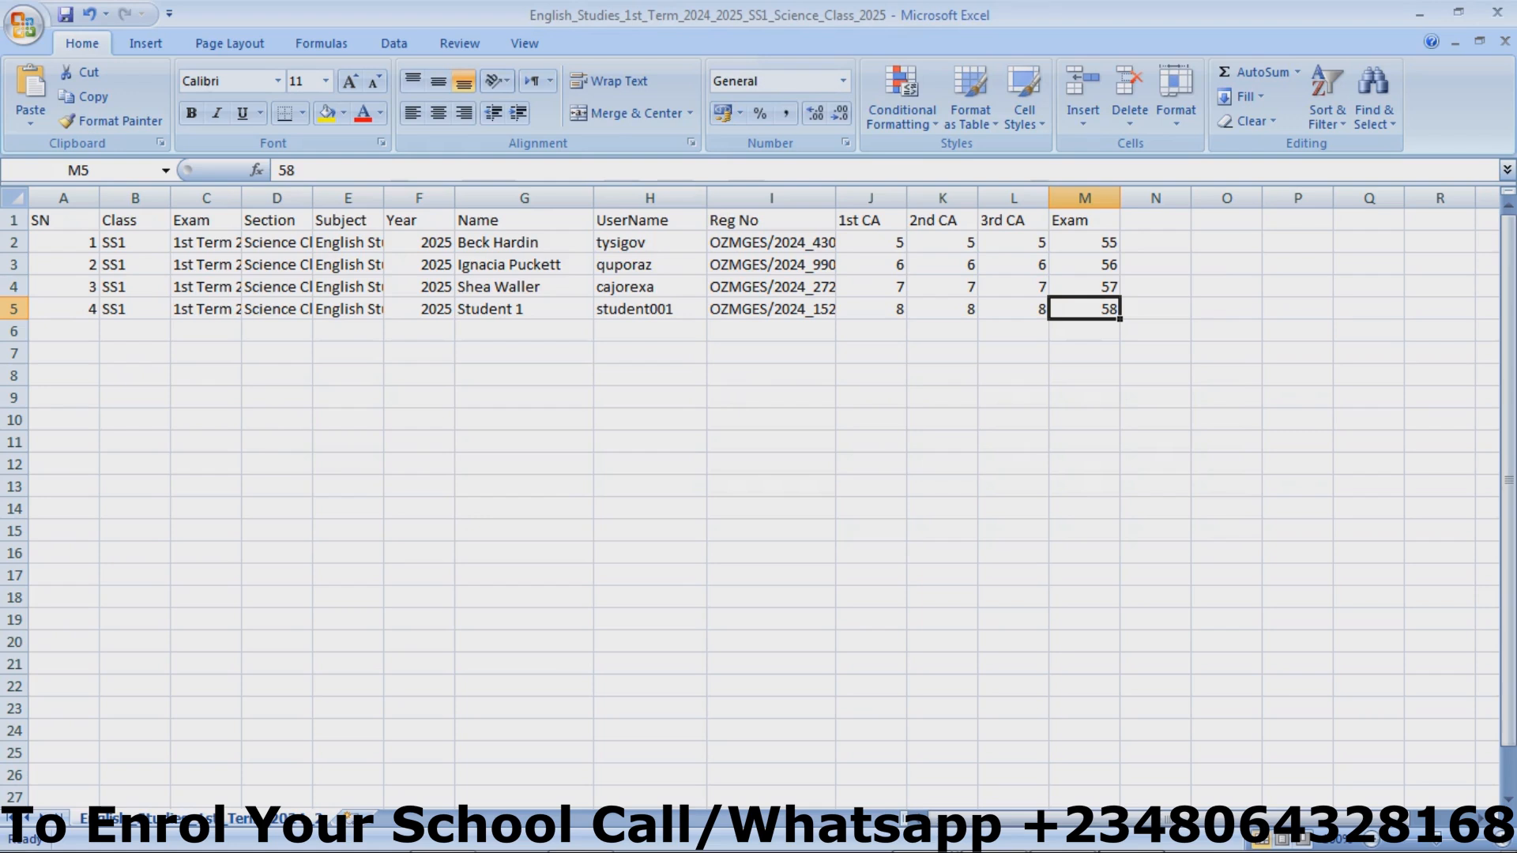
key(ctrl+s)
key(Return)
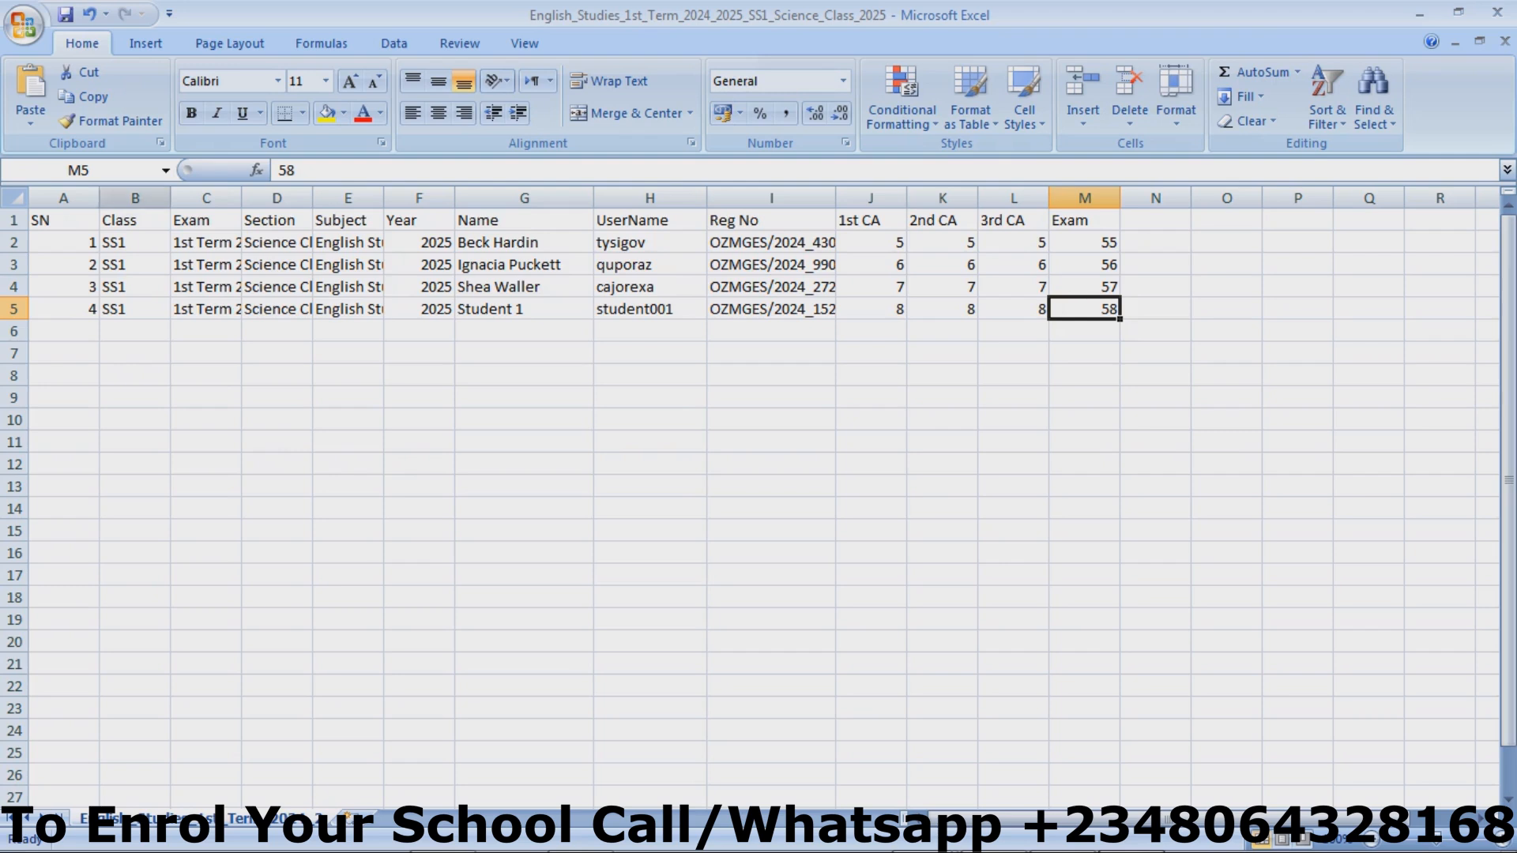
click(23, 24)
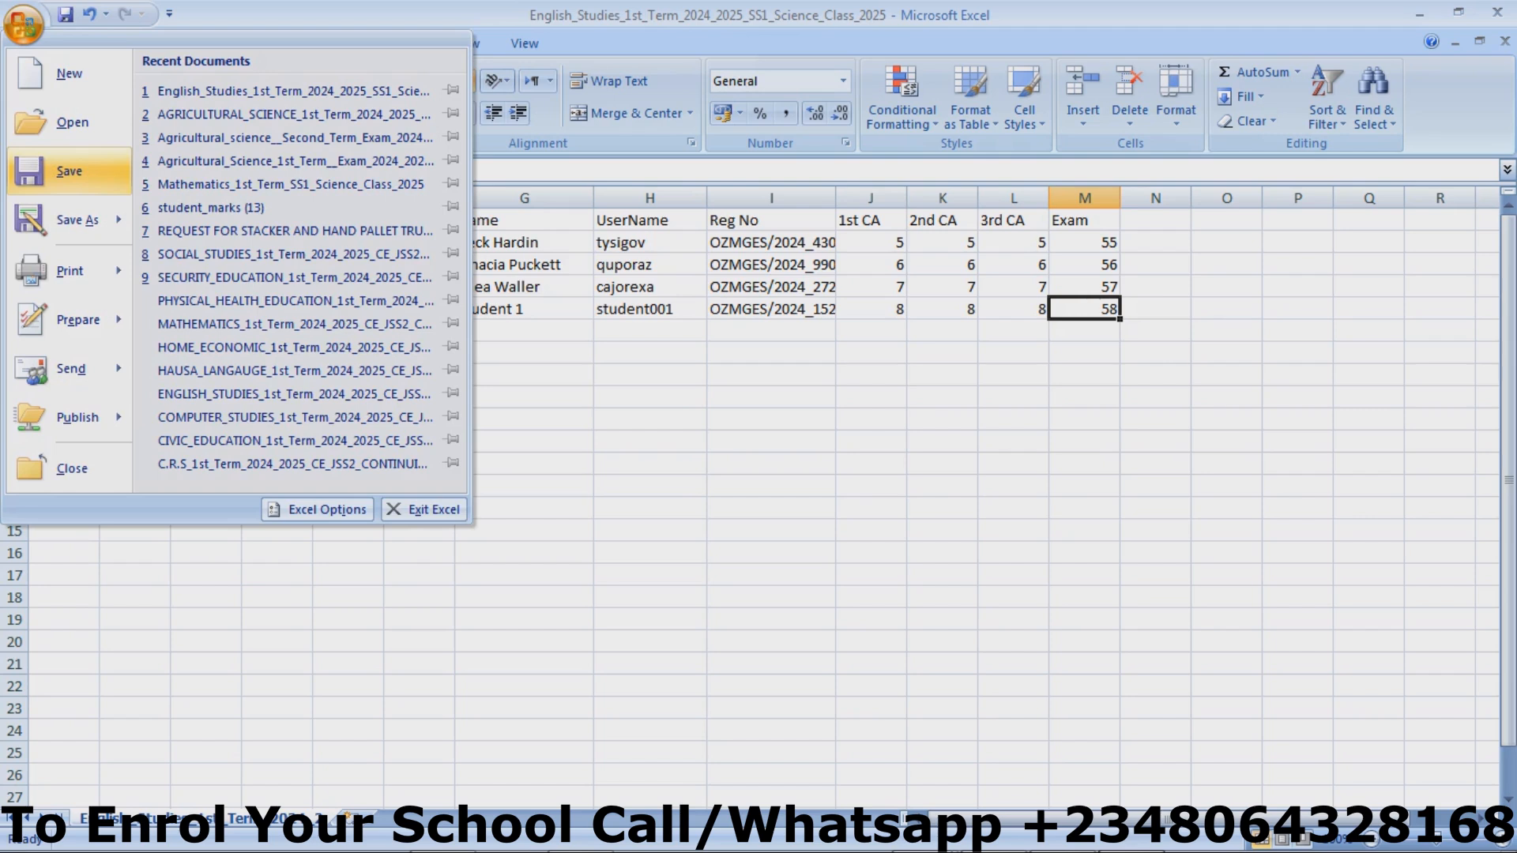
click(70, 170)
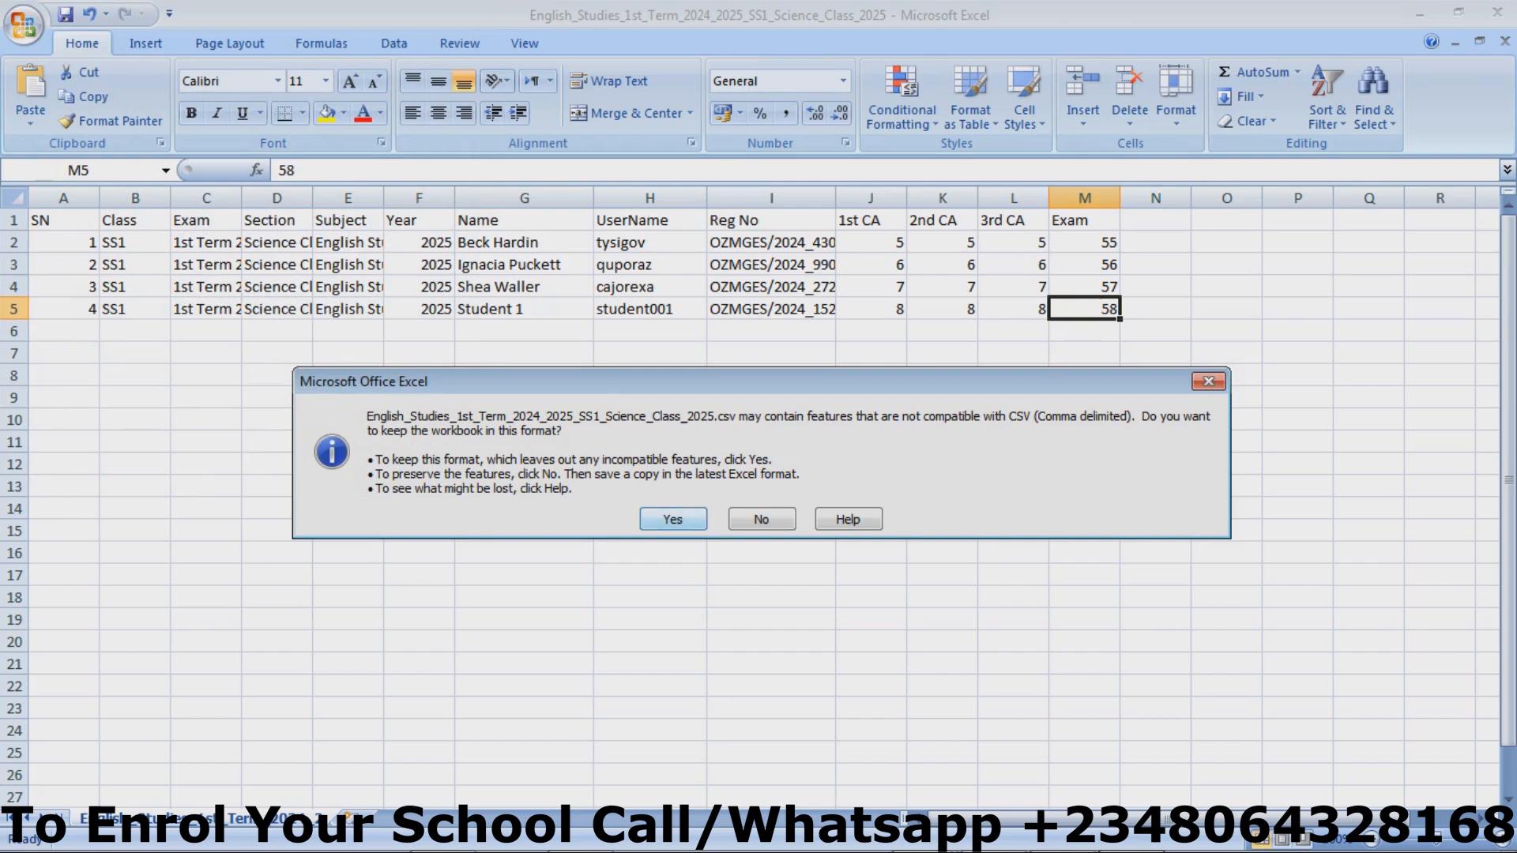
key(Return)
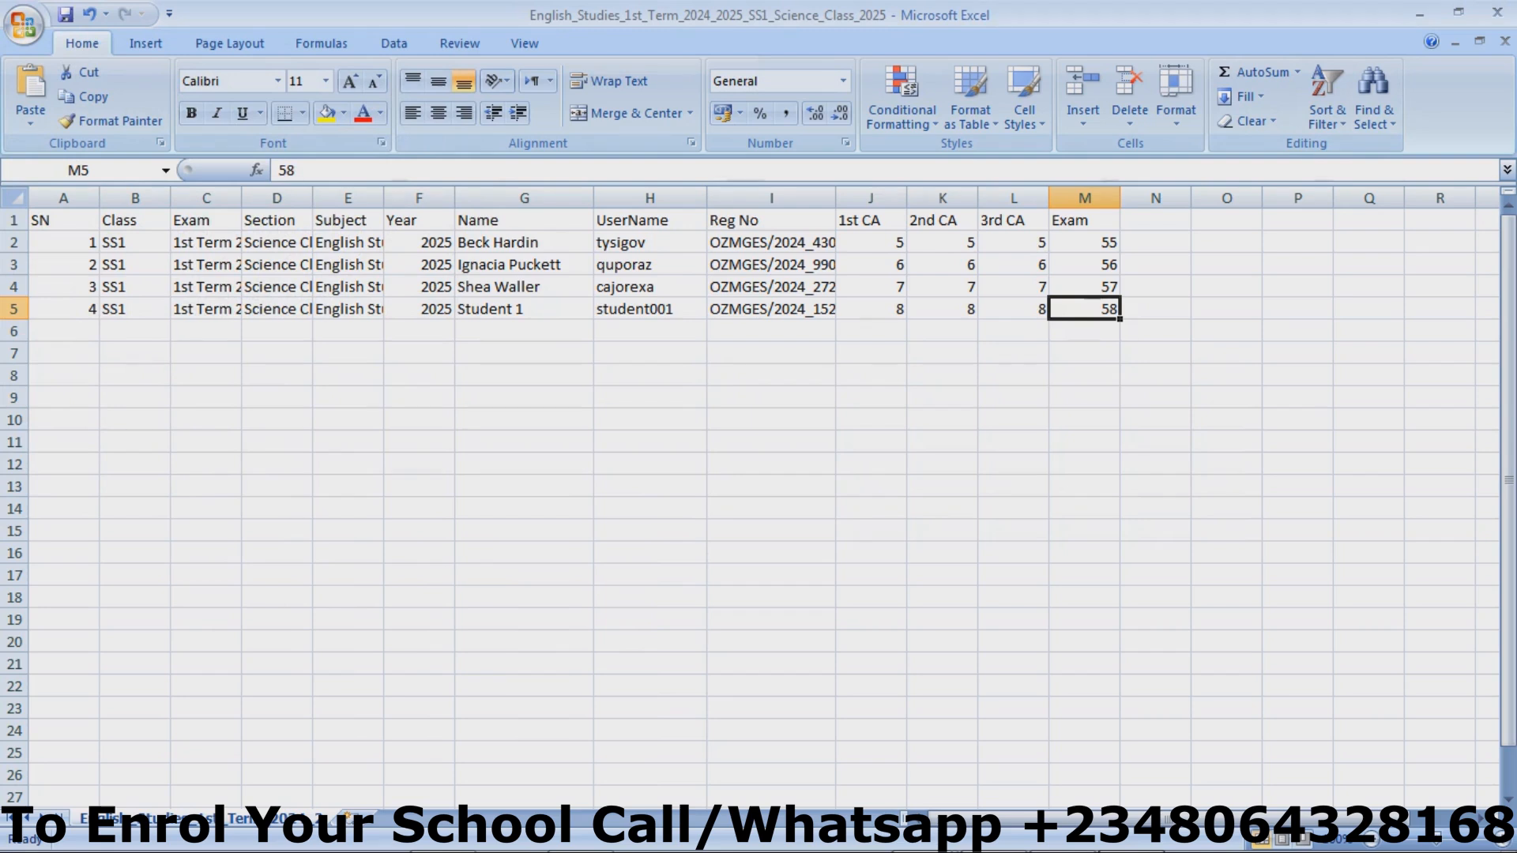
Step: Switch to the school portal in Chrome and import English_Studies_1st_Term_2024_2025_SS1_Science_Class_2025.csv from Downloads as the score sheet
mouse_move(581, 831)
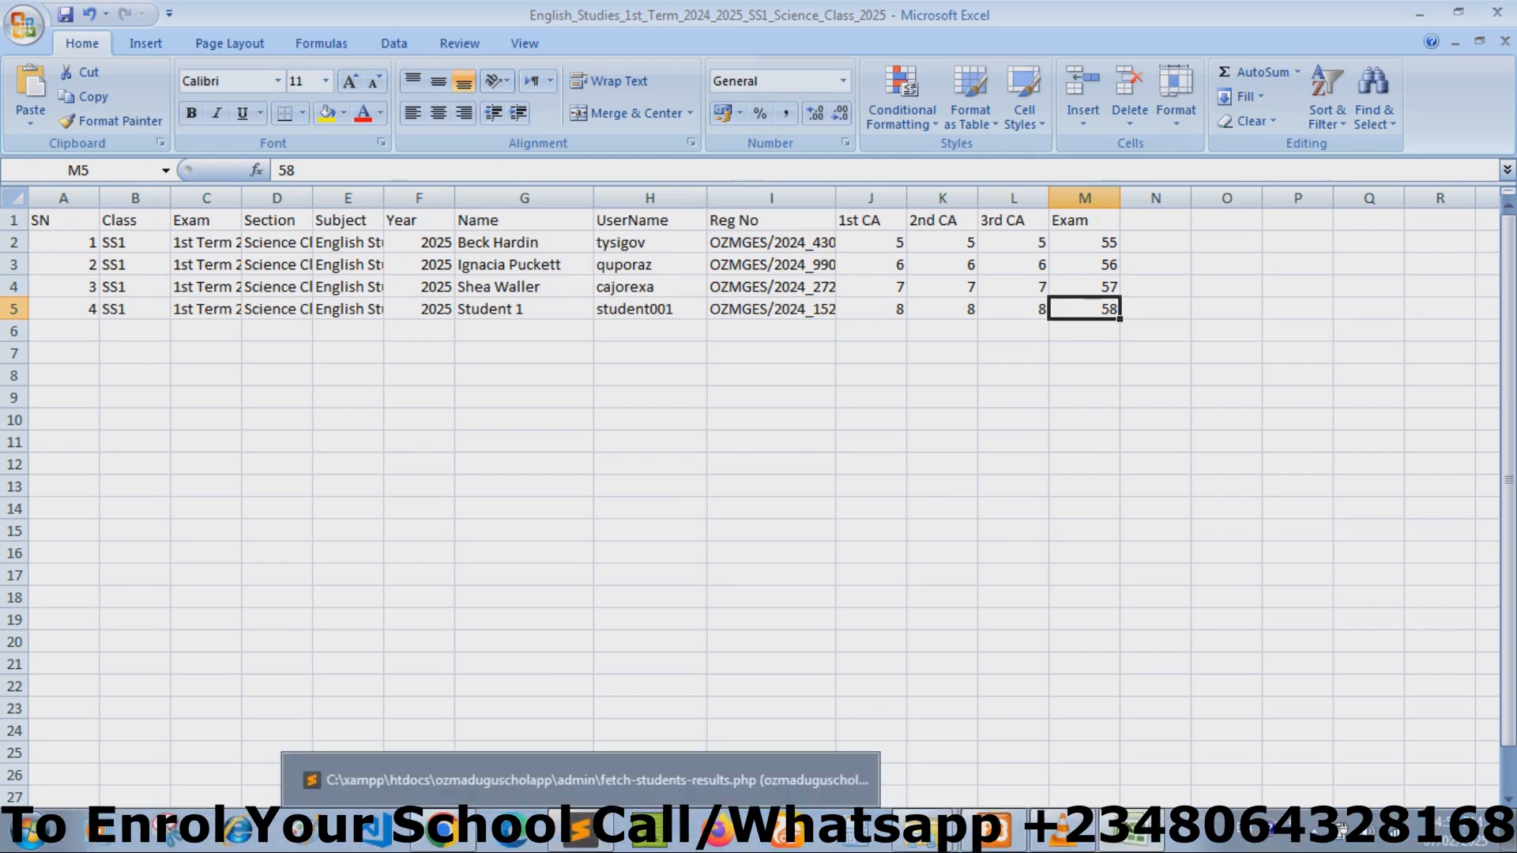
click(442, 831)
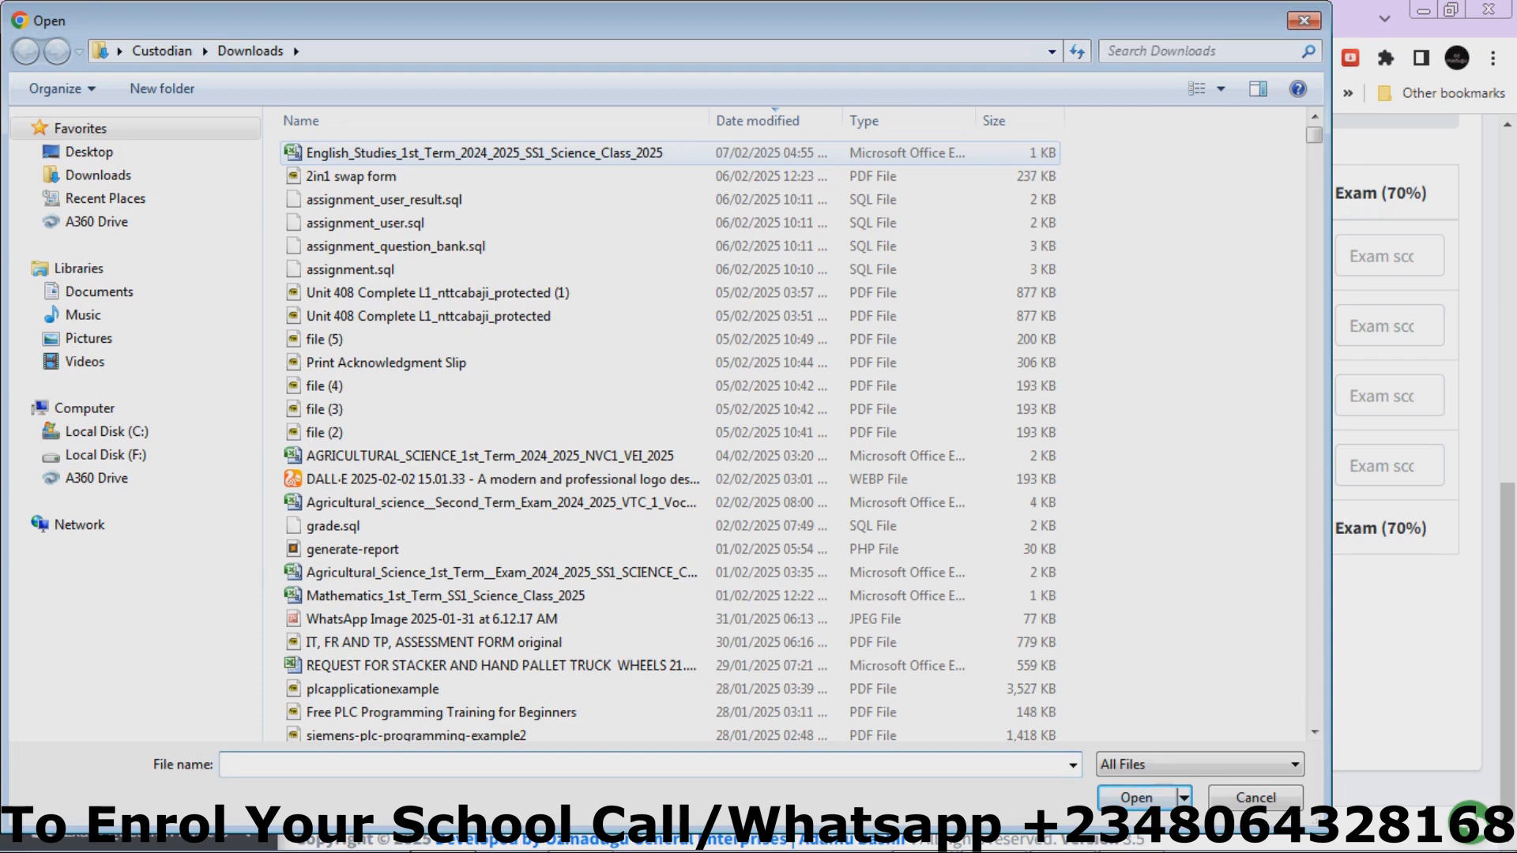
click(483, 153)
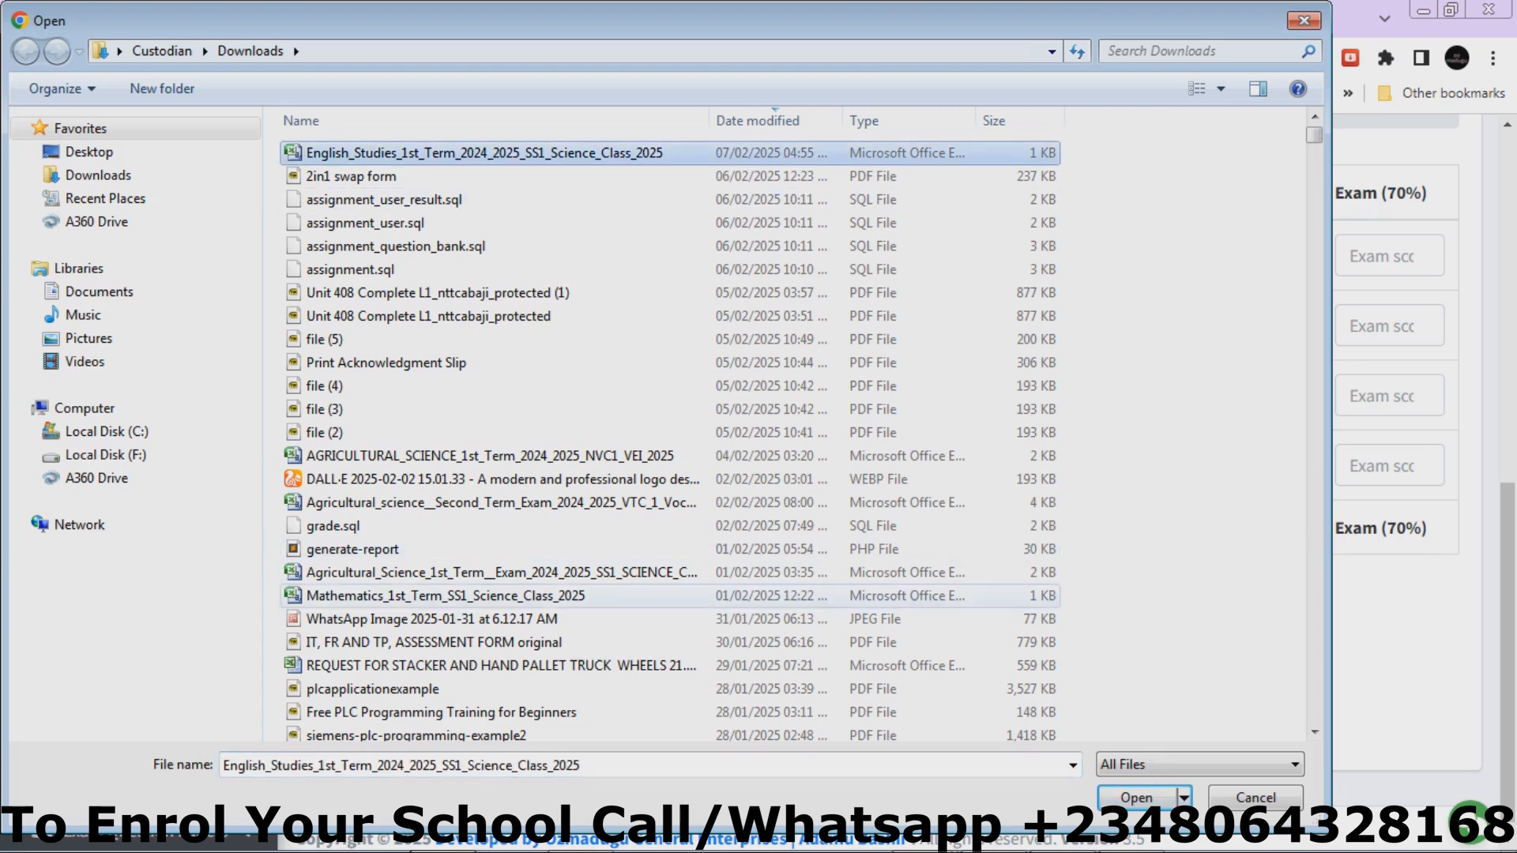
click(1136, 799)
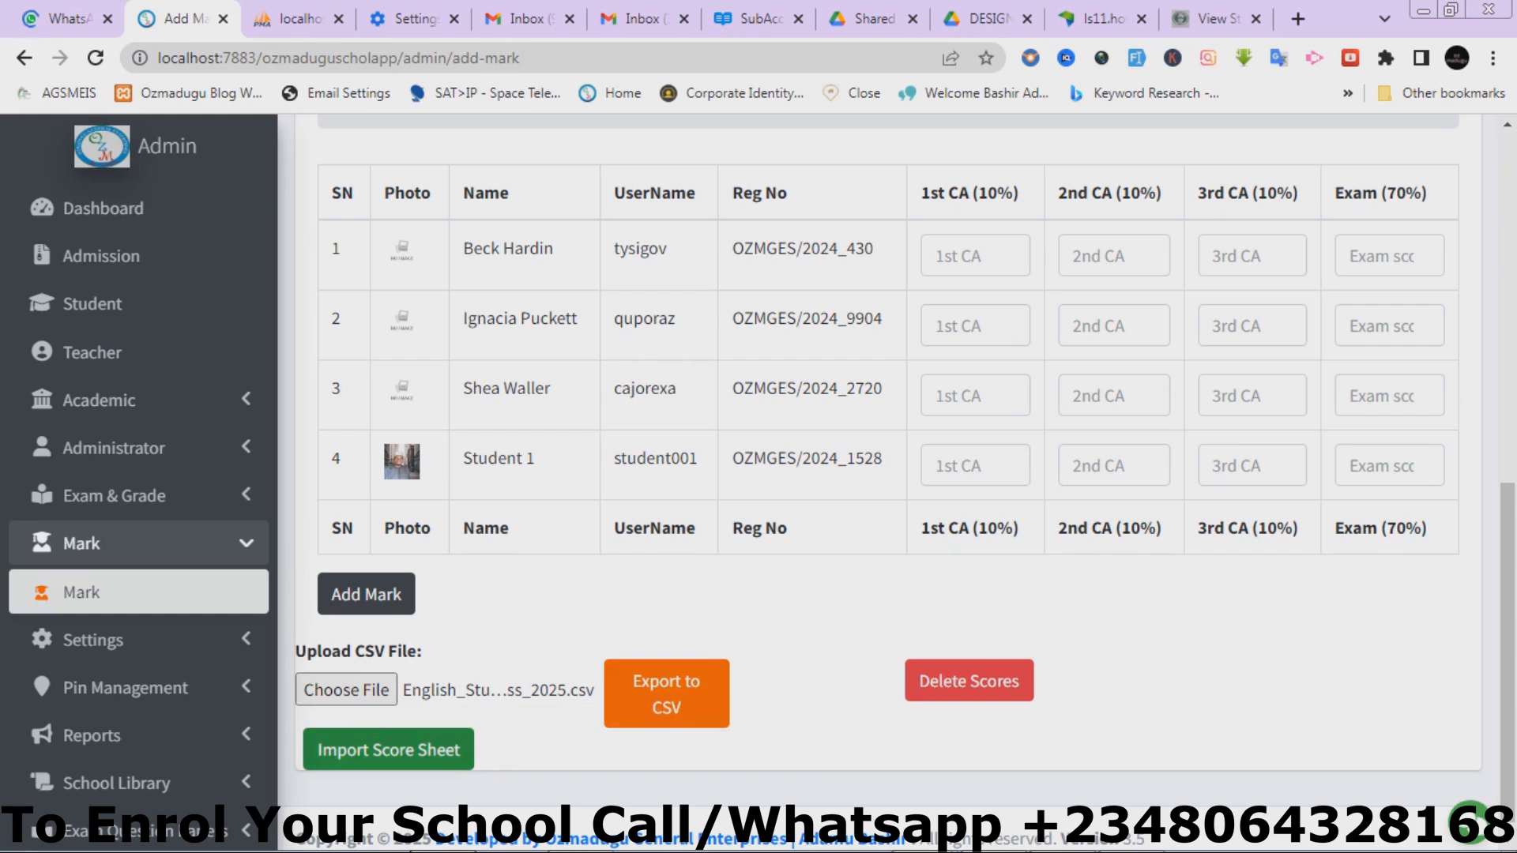
click(388, 750)
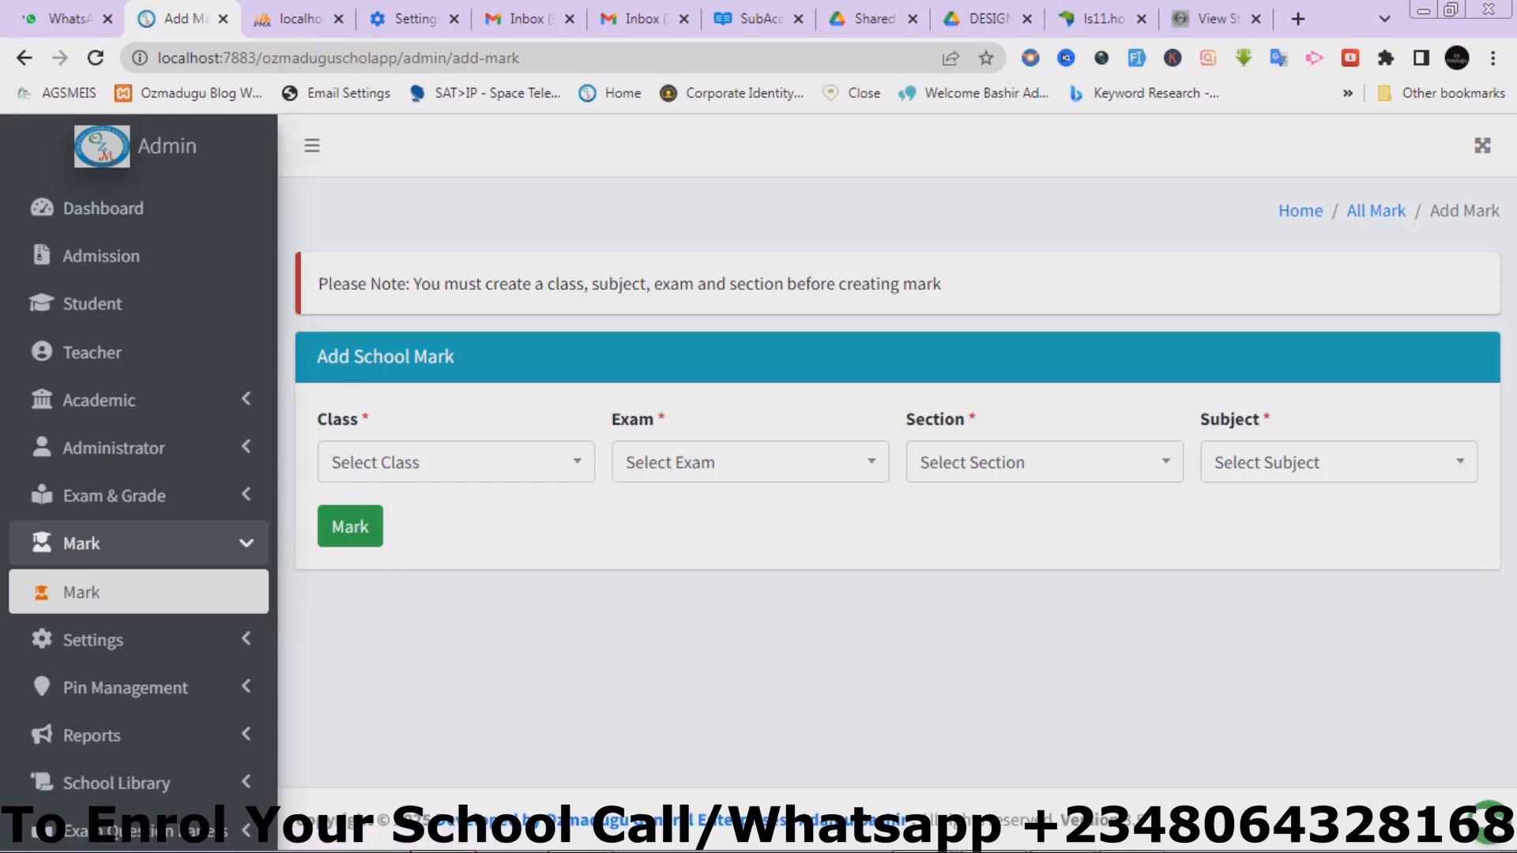
Step: Load the marks for class SS1, exam 1st Term 2024 2025, section Science Class, subject English Studies, and check the imported scores
click(456, 463)
click(456, 590)
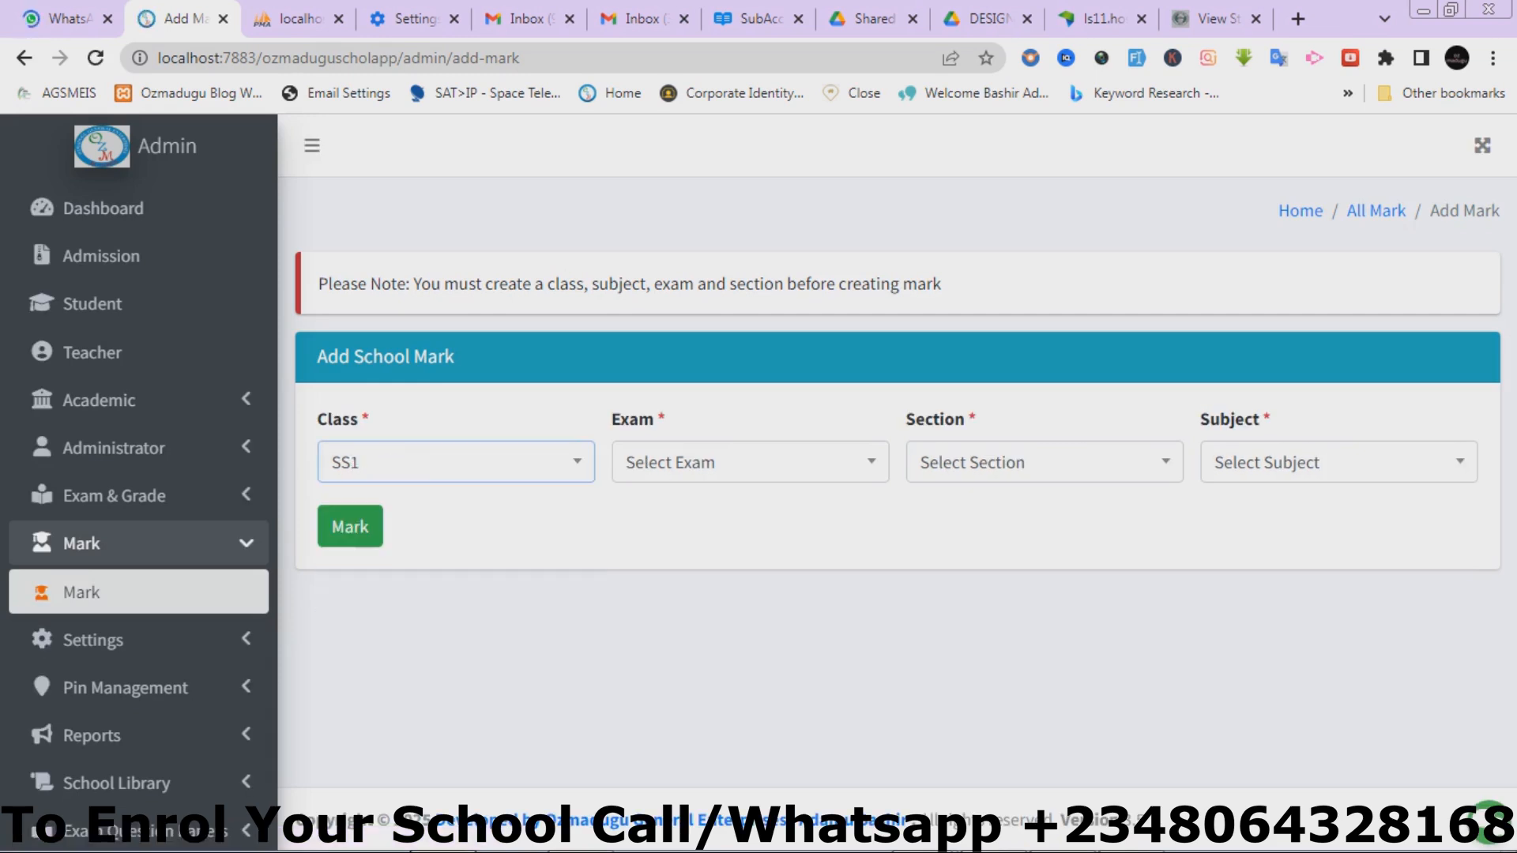
click(750, 462)
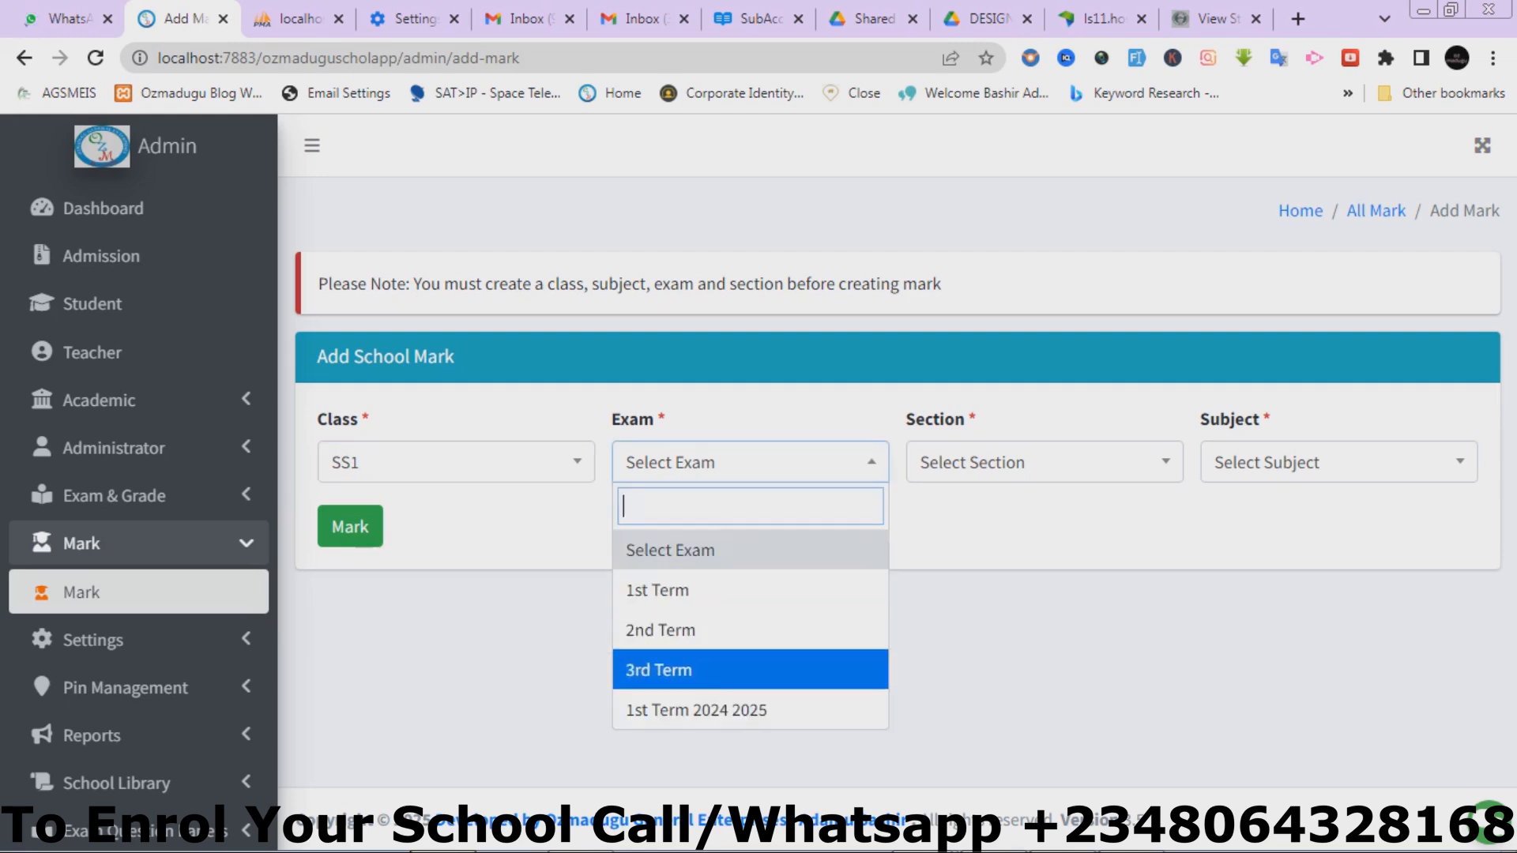
click(750, 710)
click(1044, 462)
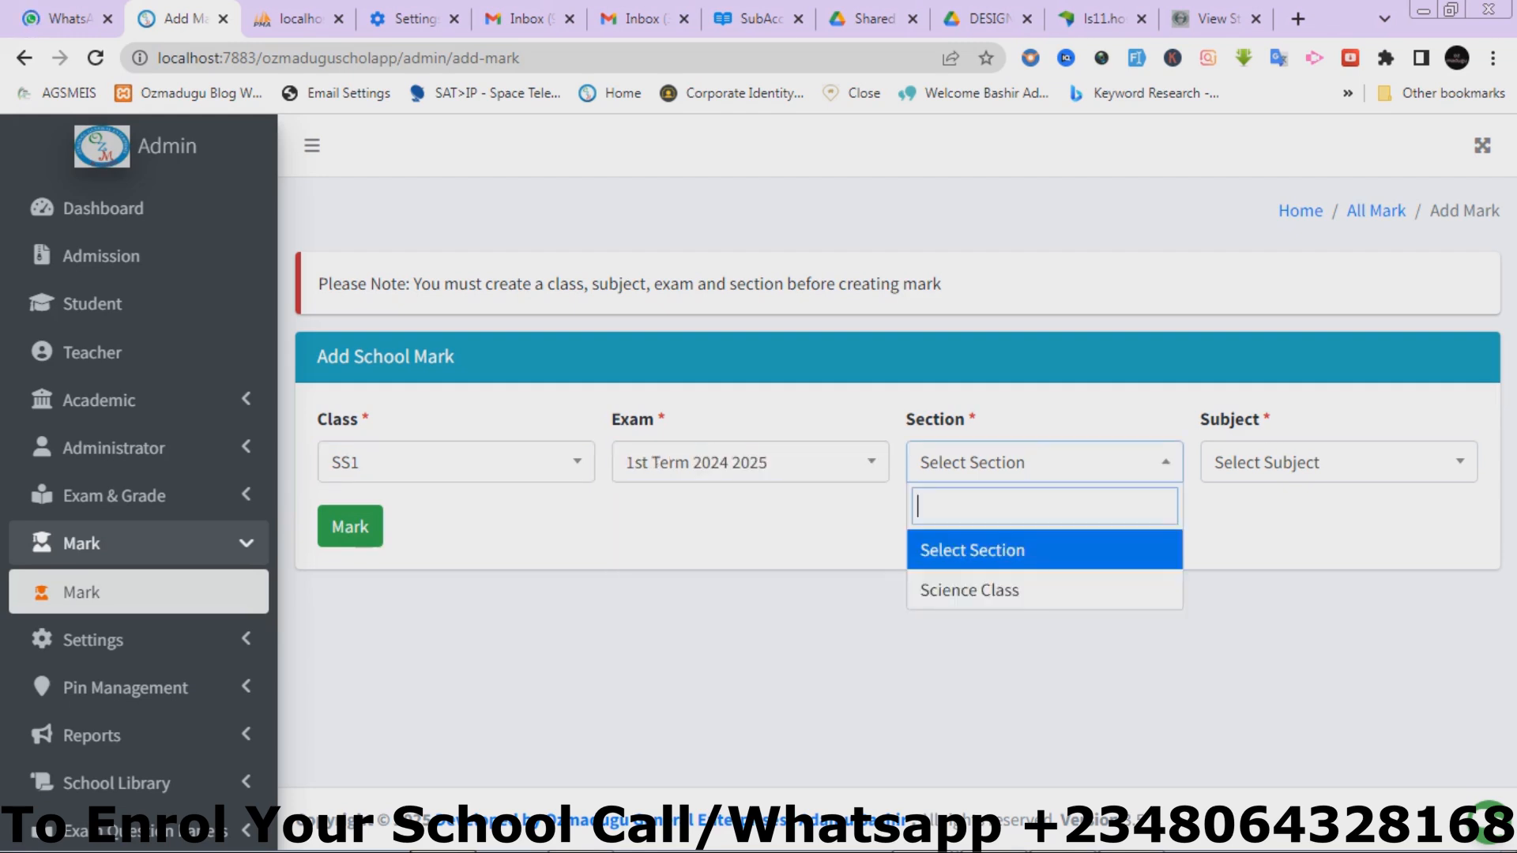
click(1044, 590)
click(1339, 462)
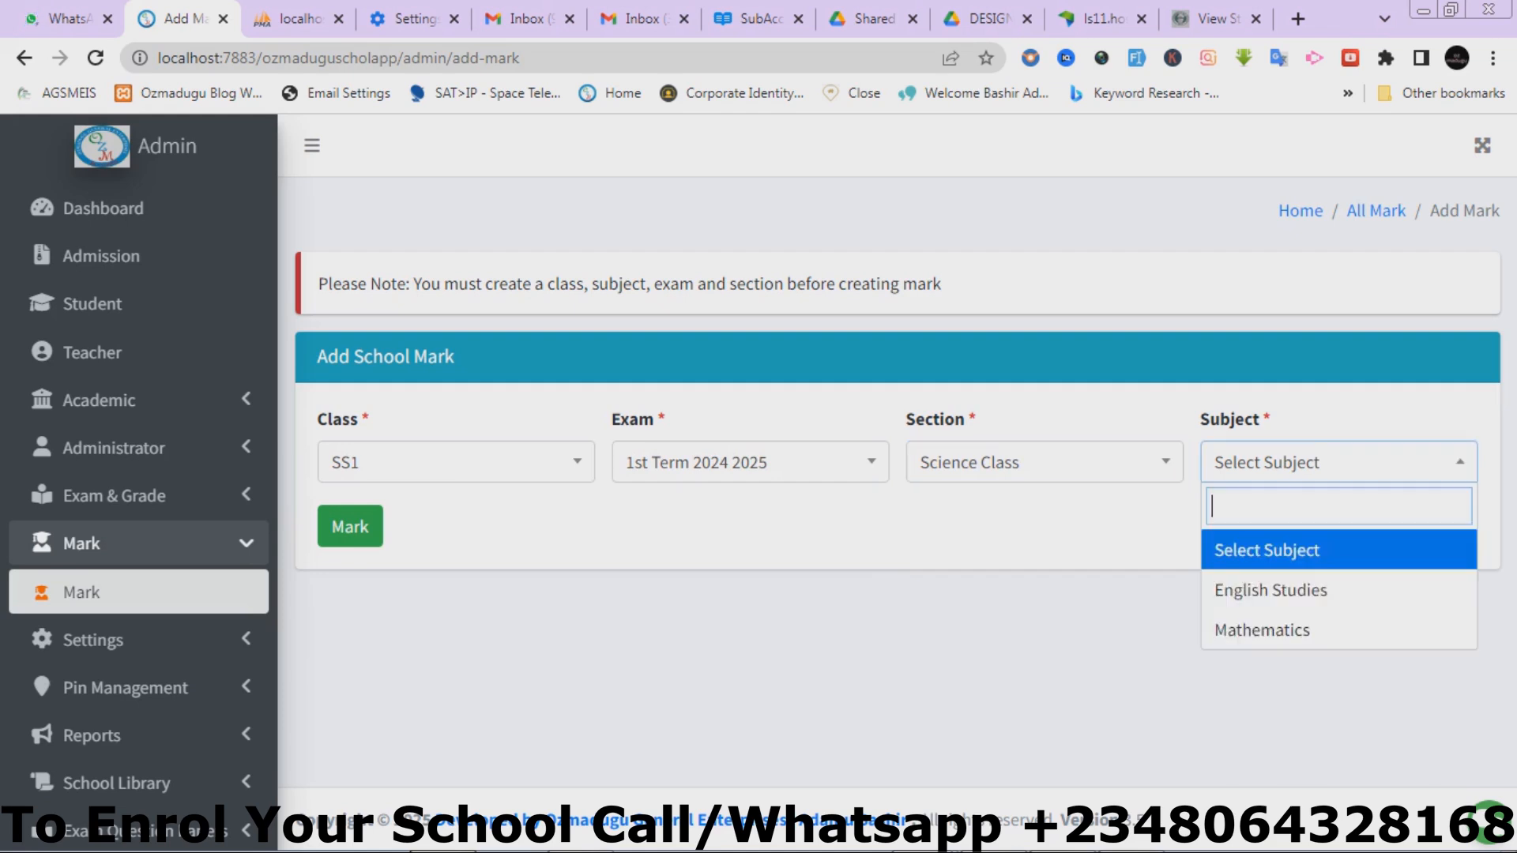
click(1339, 590)
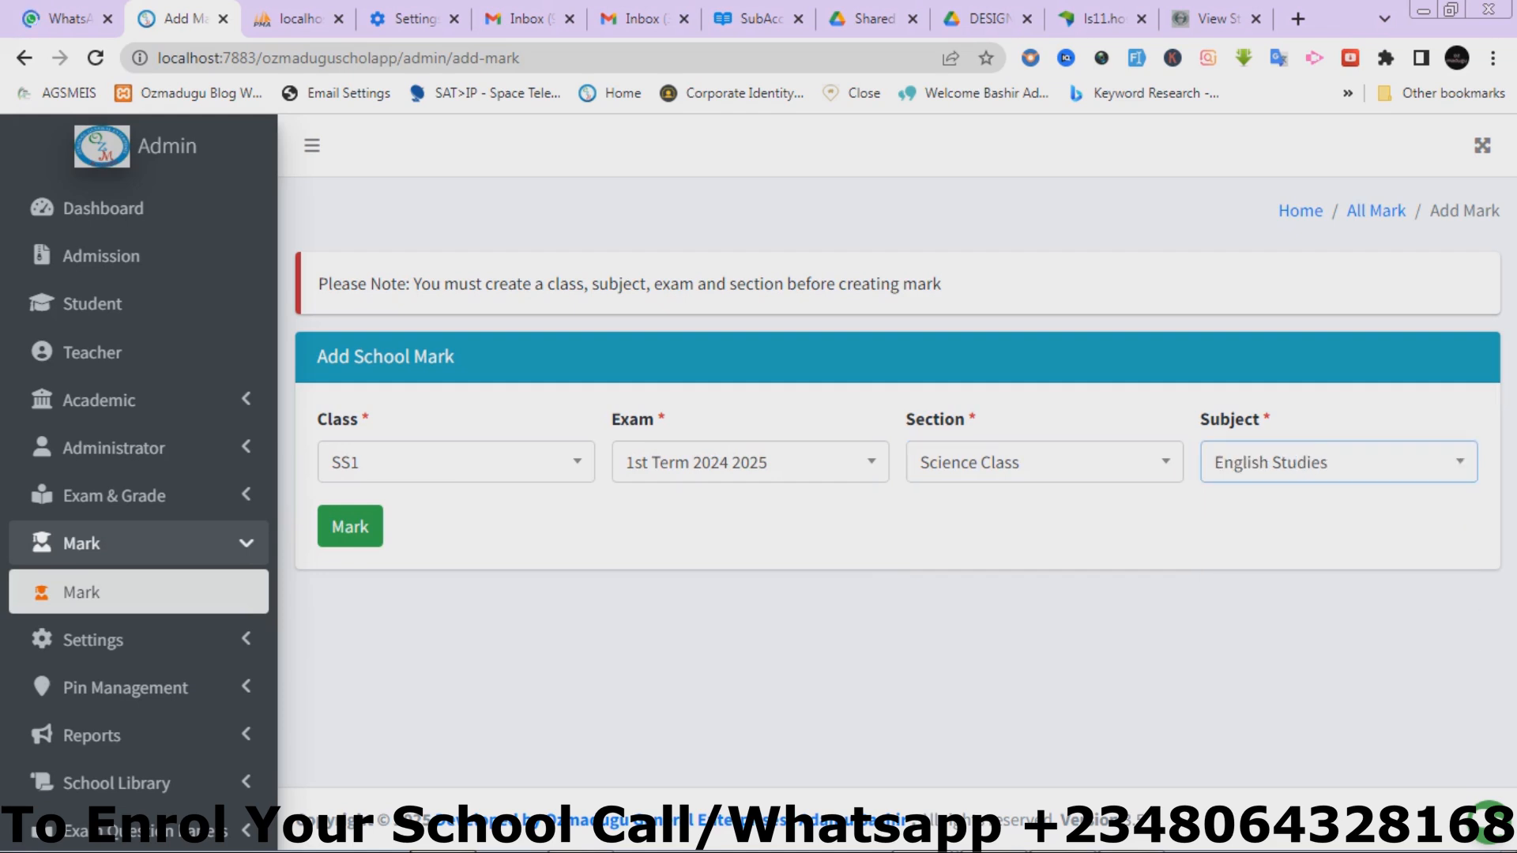
click(350, 526)
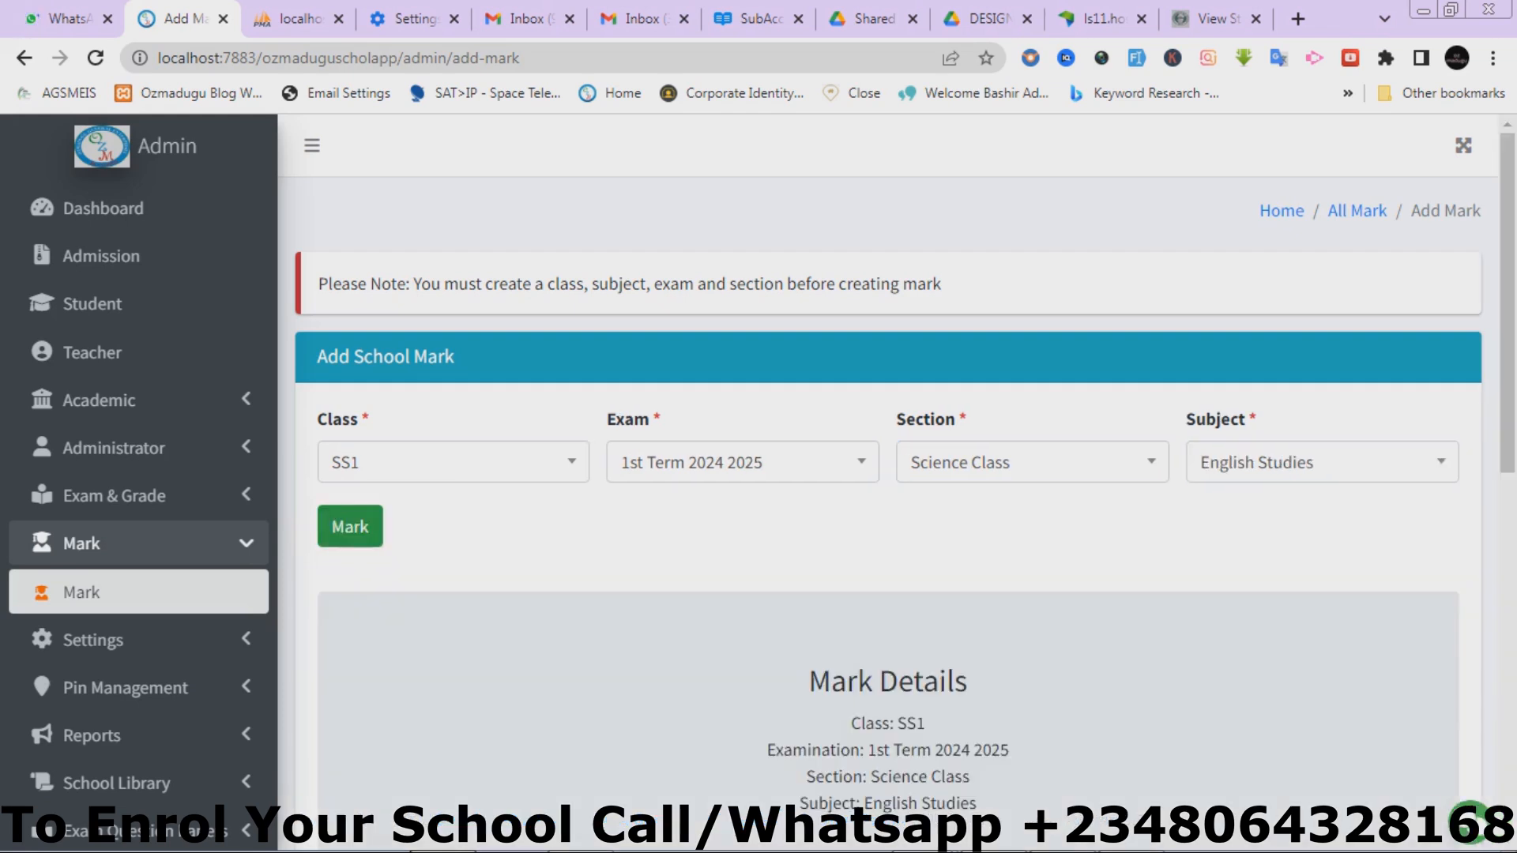
scroll(898, 482, down, 7)
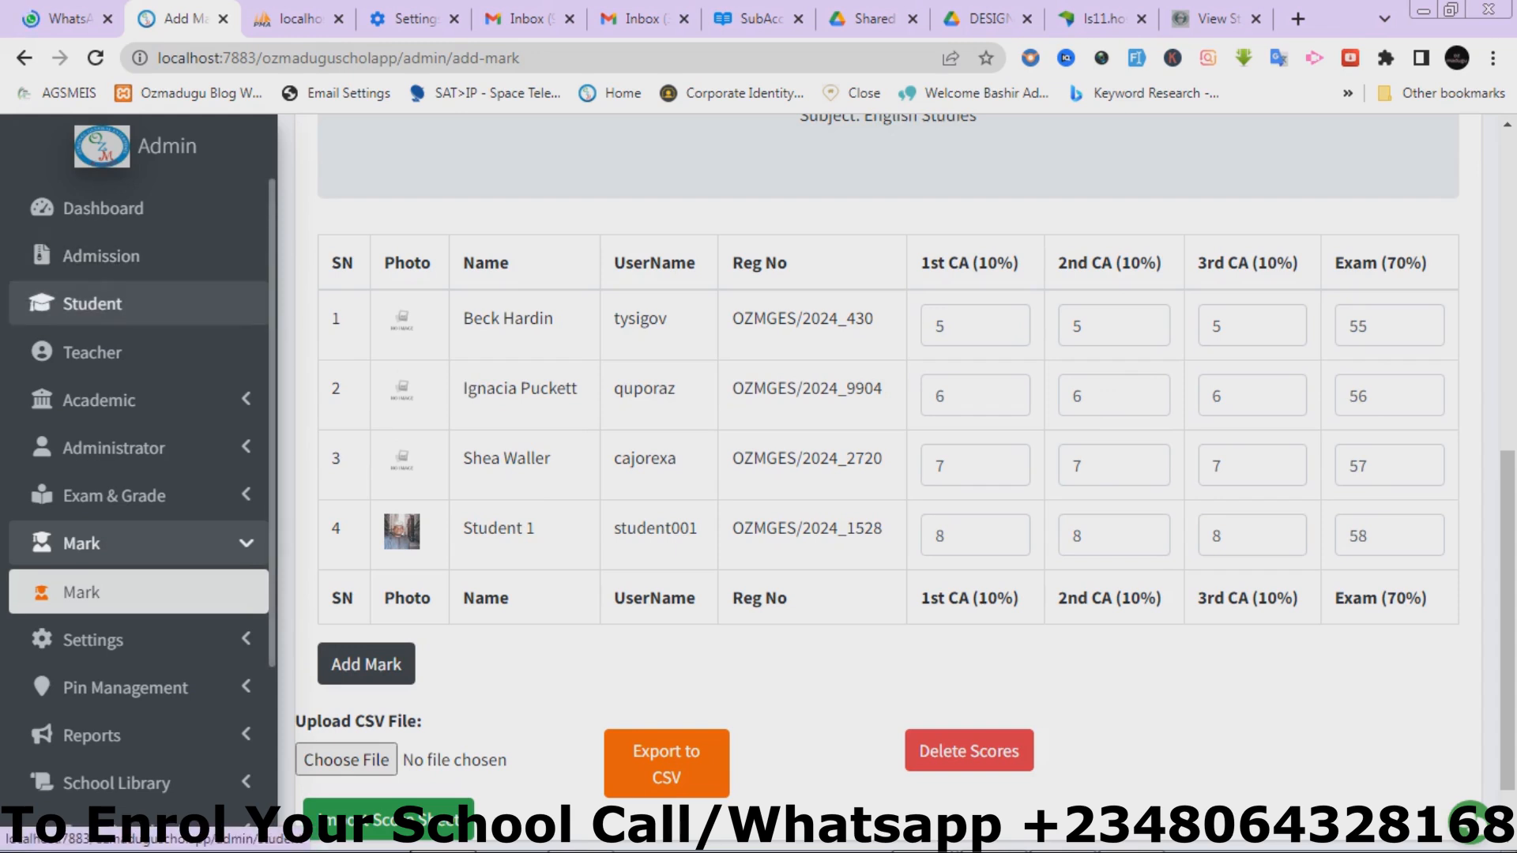
Step: List the SS1 students and open the details of Student 1 in a new browser tab
click(93, 304)
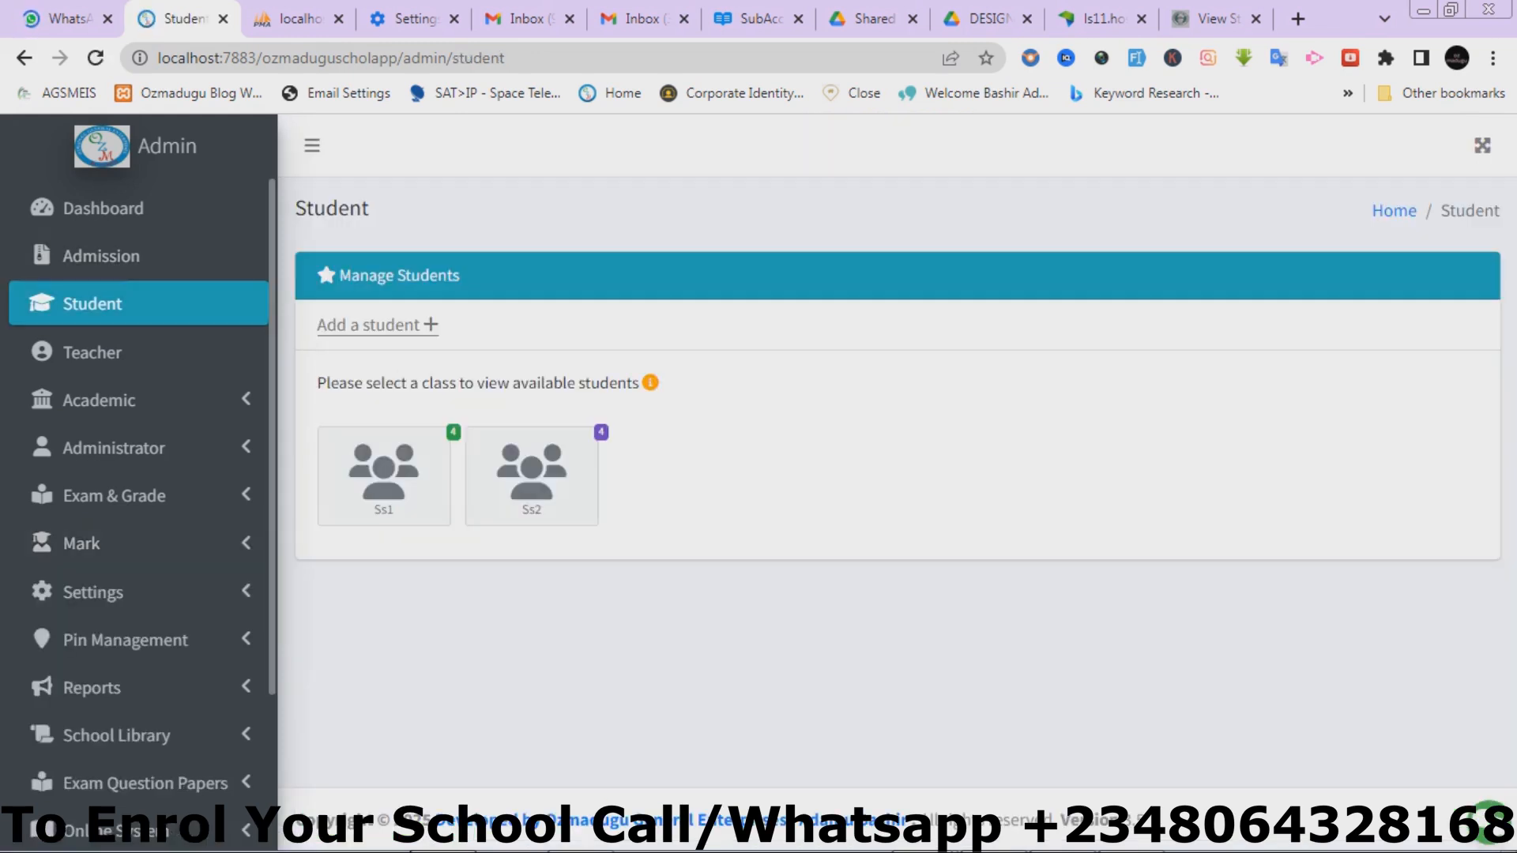
click(384, 474)
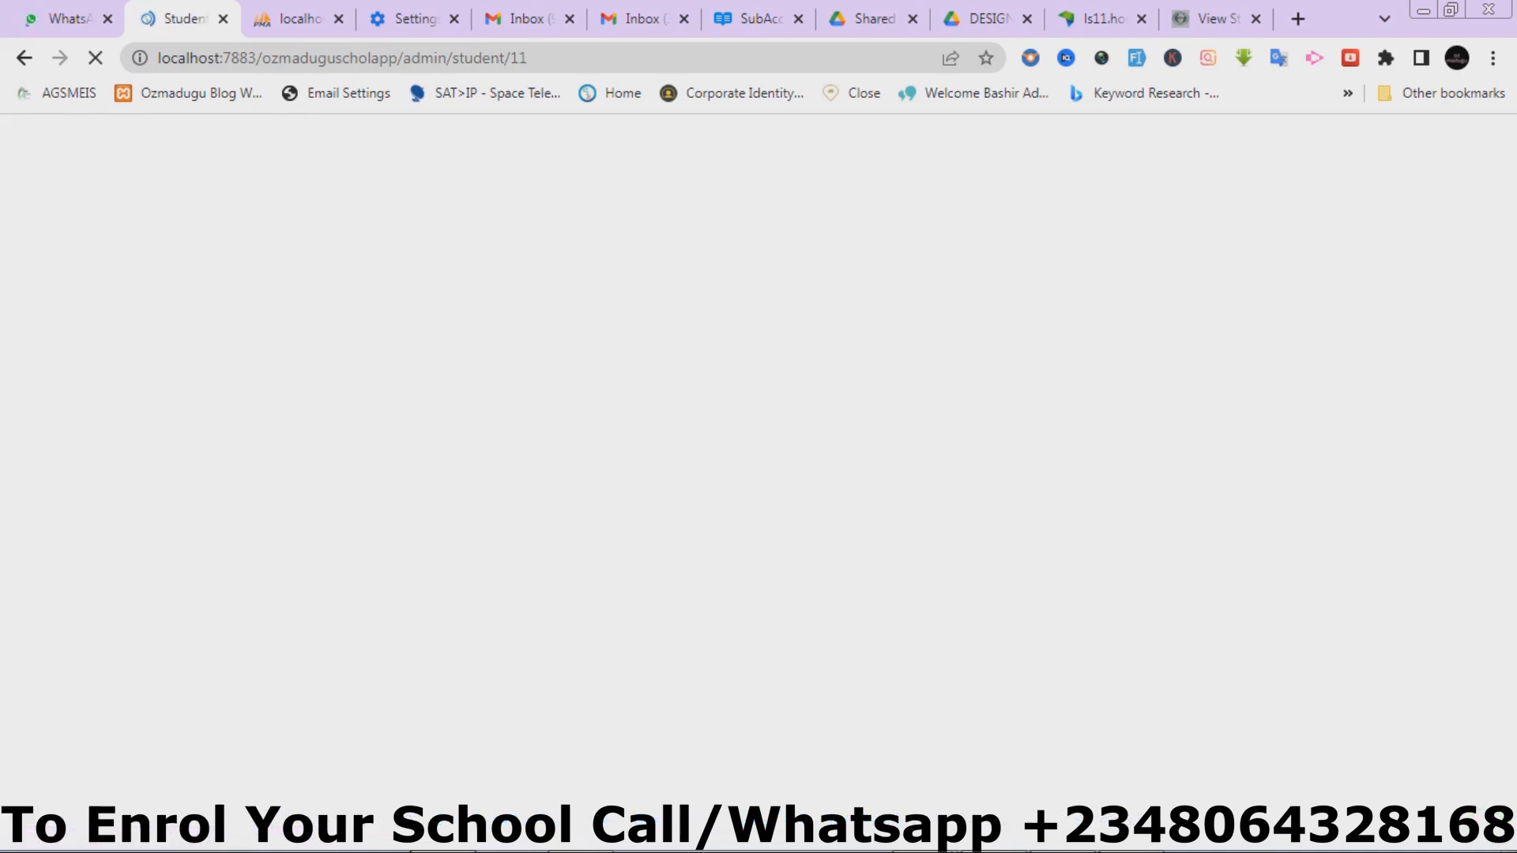
scroll(917, 474, down, 4)
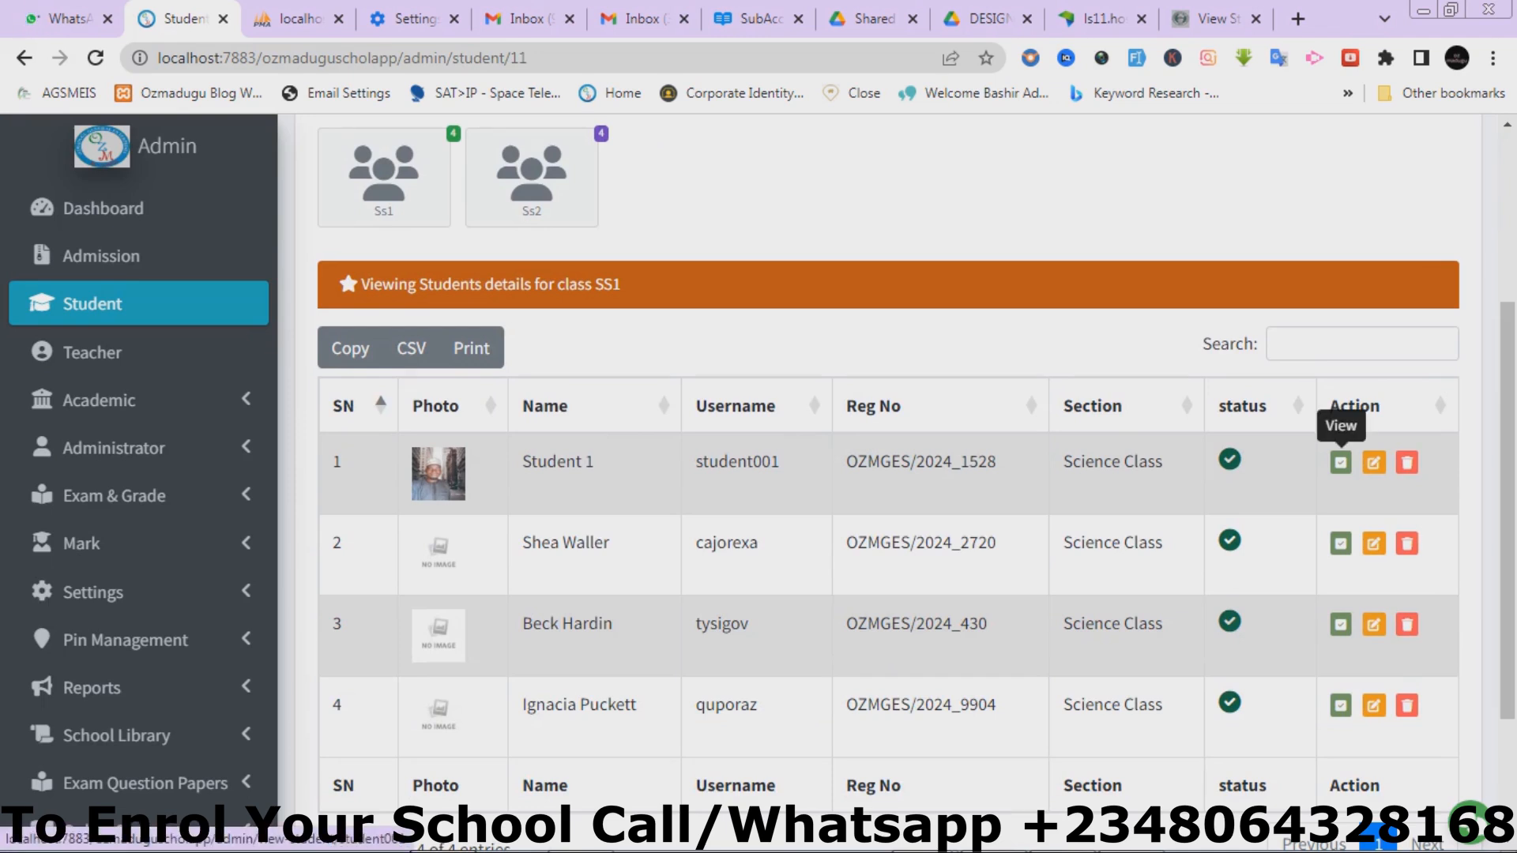
right_click(1341, 463)
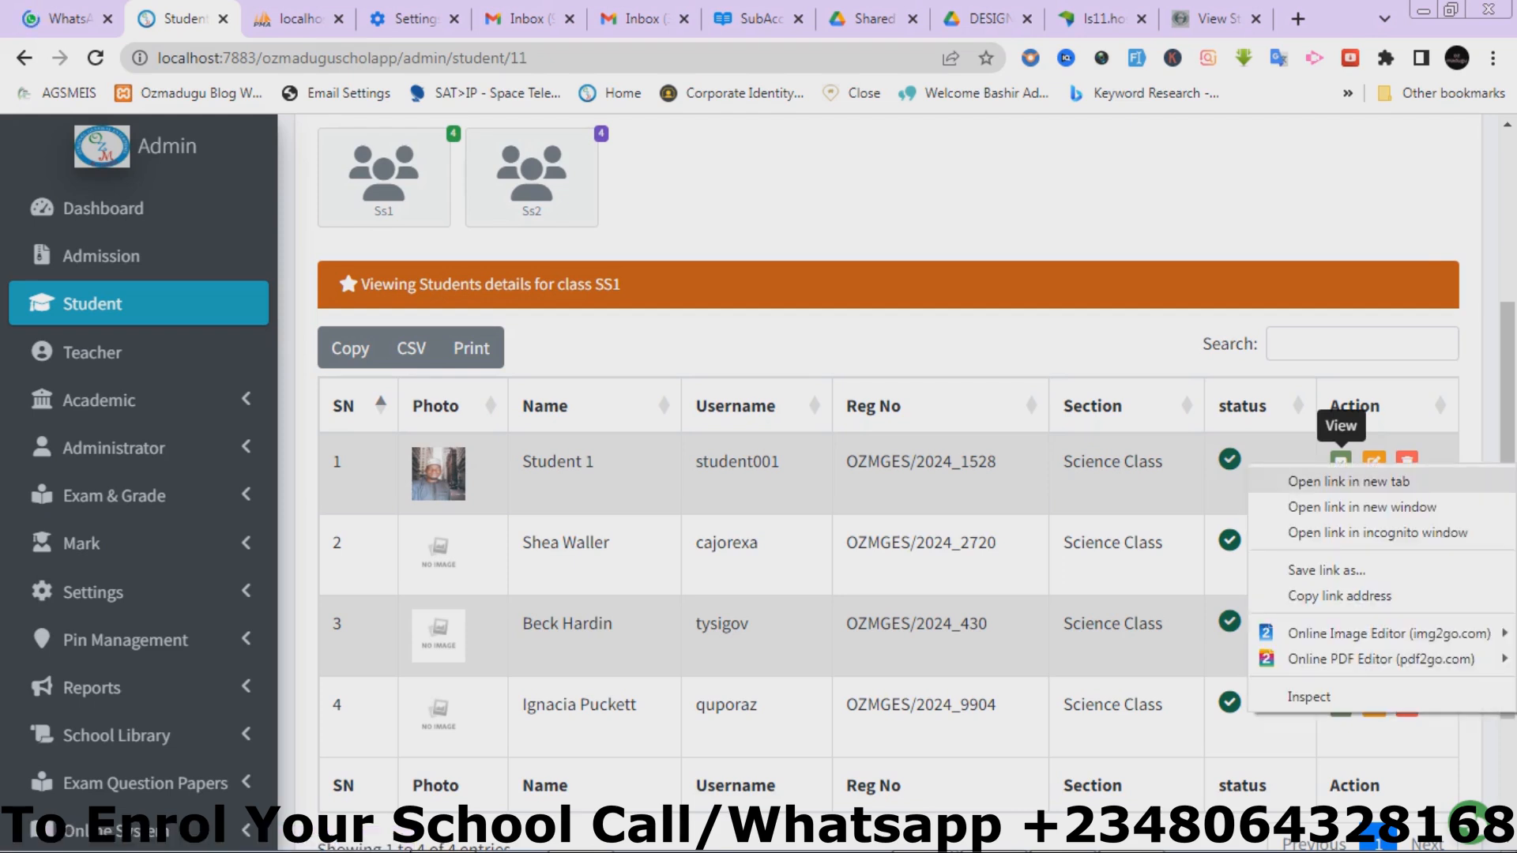
click(1349, 481)
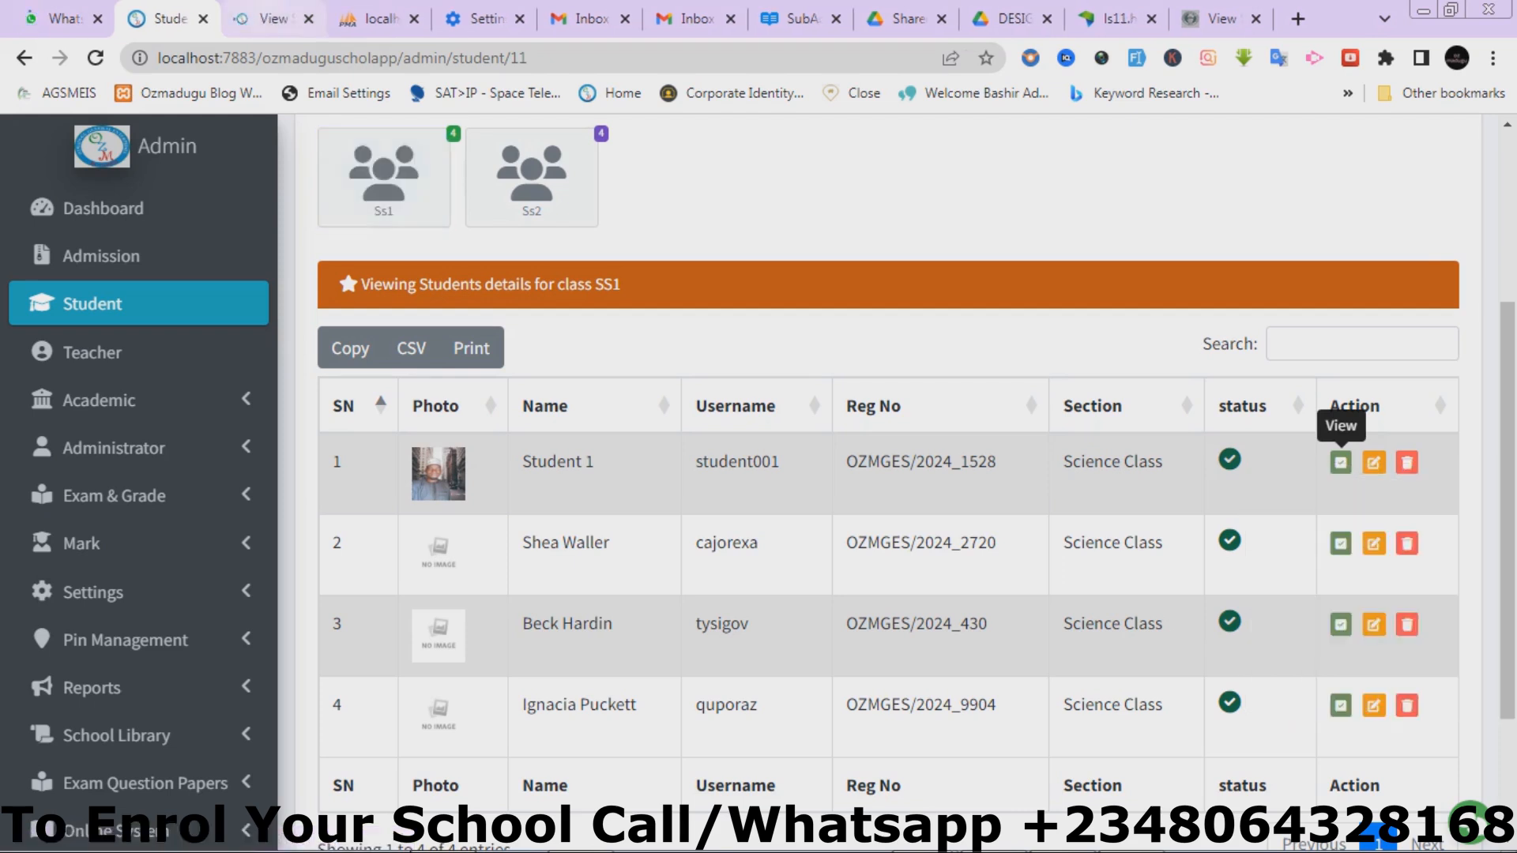
click(274, 19)
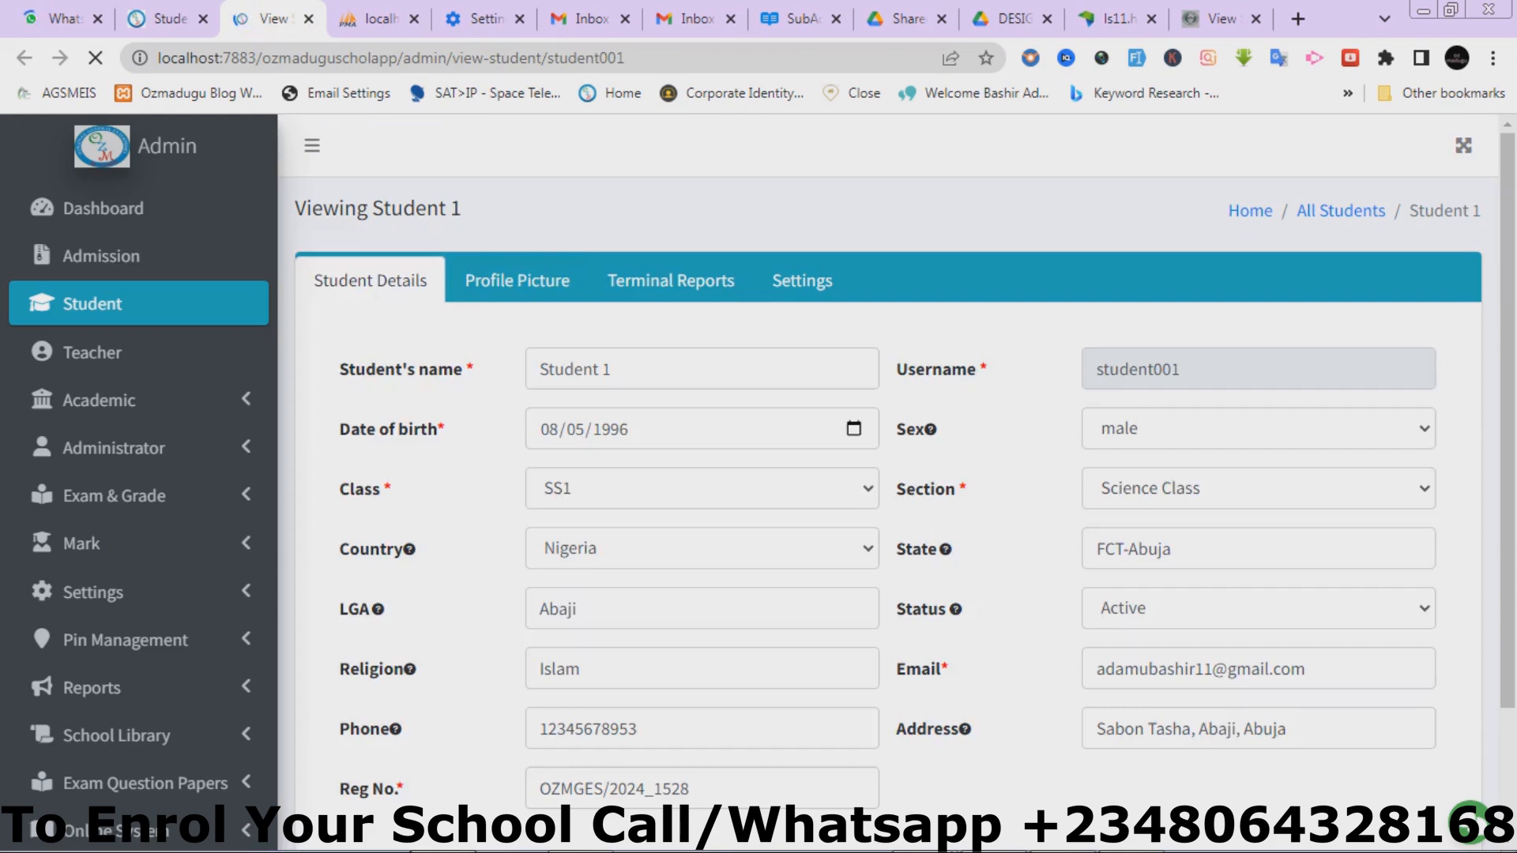
Step: Examine the scores in Student 1's 1st Term 2024 2025 terminal report and return to the SS1 student list
click(671, 280)
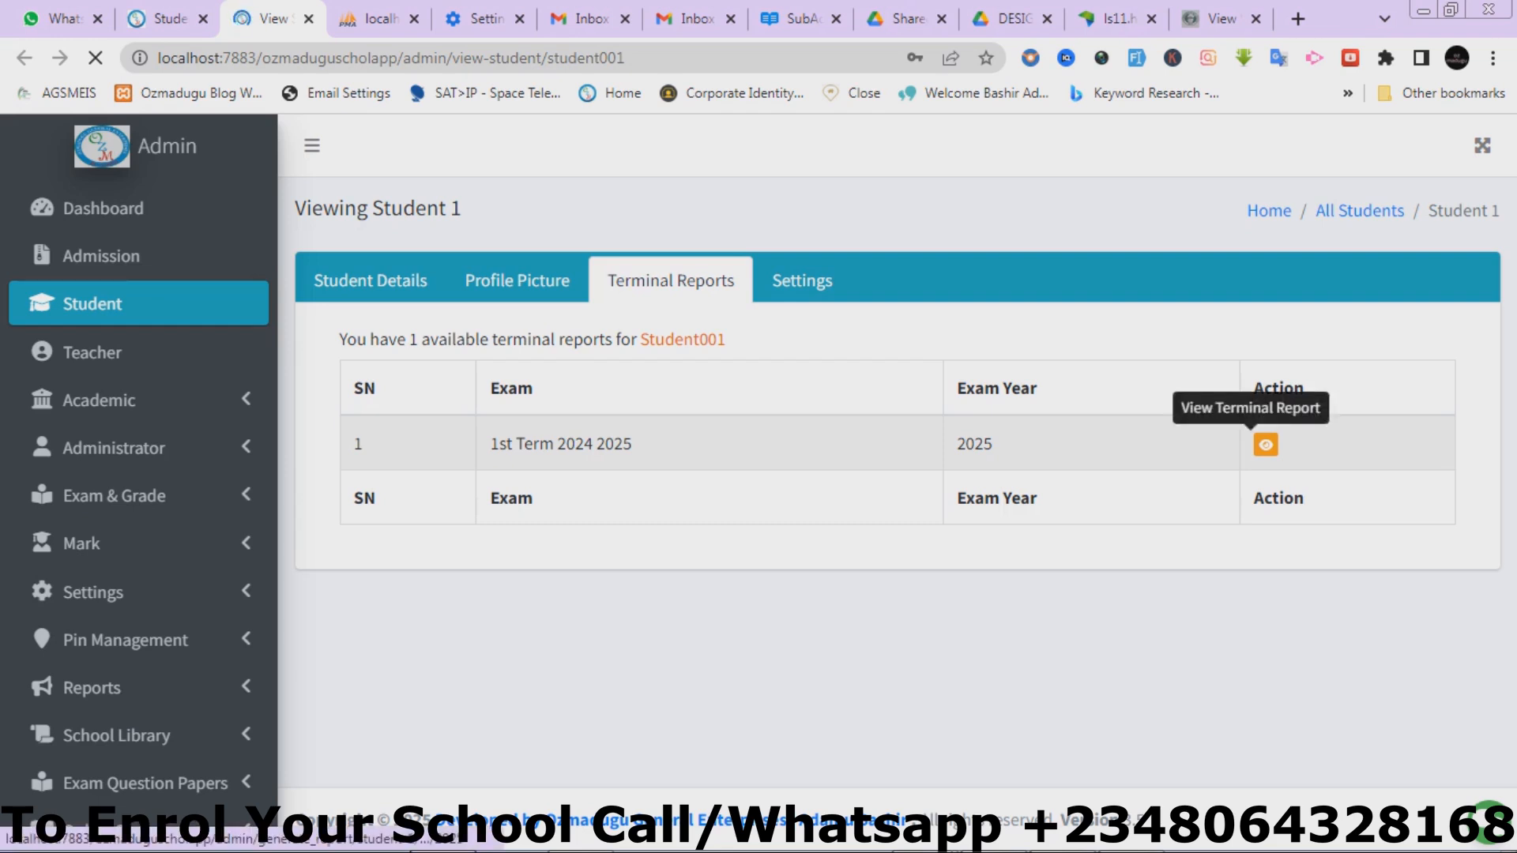
click(1265, 445)
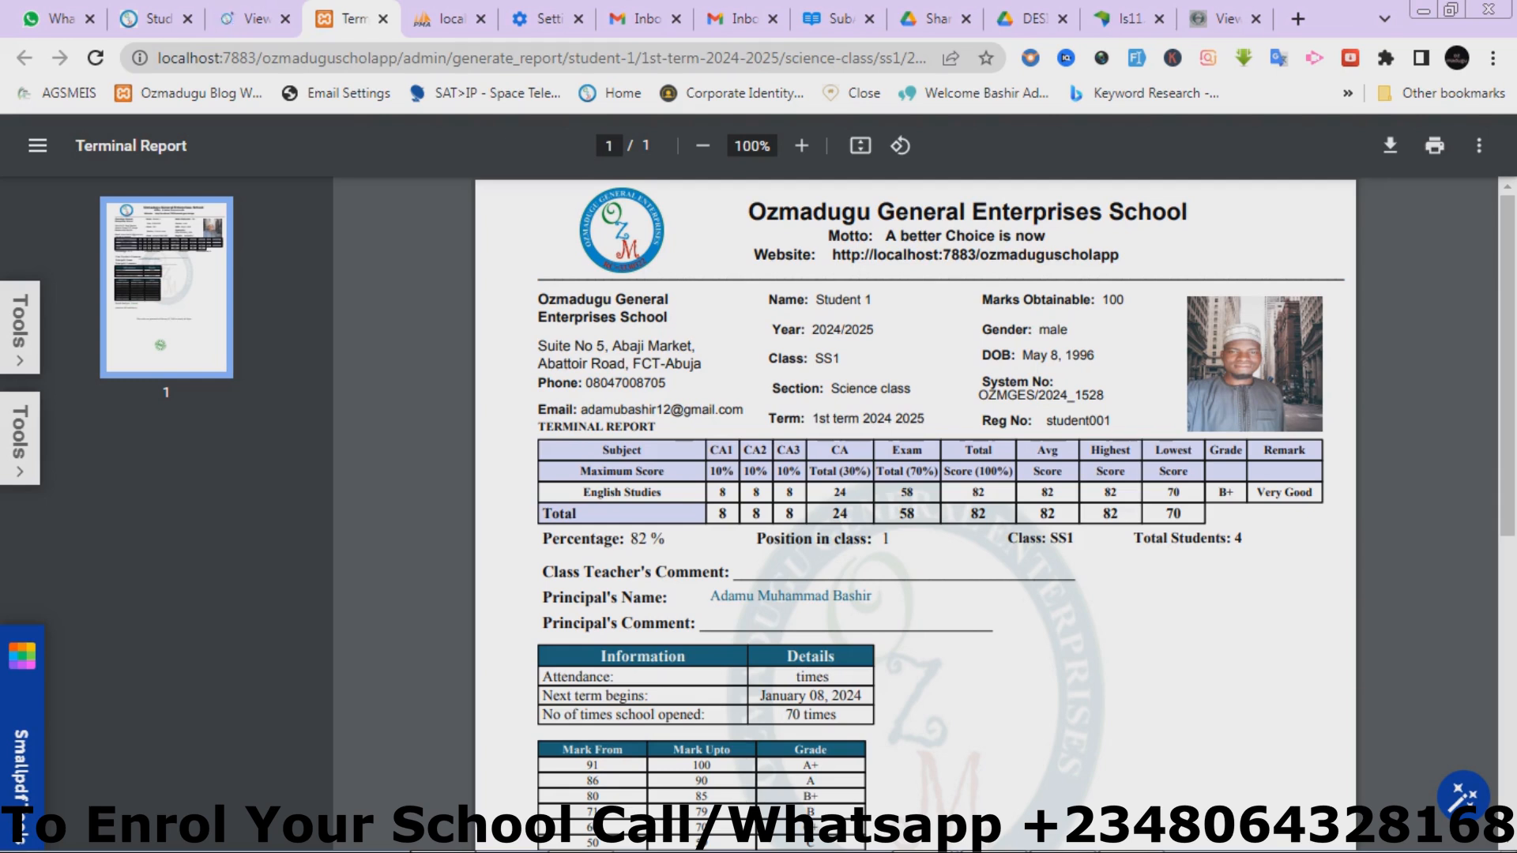
drag(1021, 493, 992, 514)
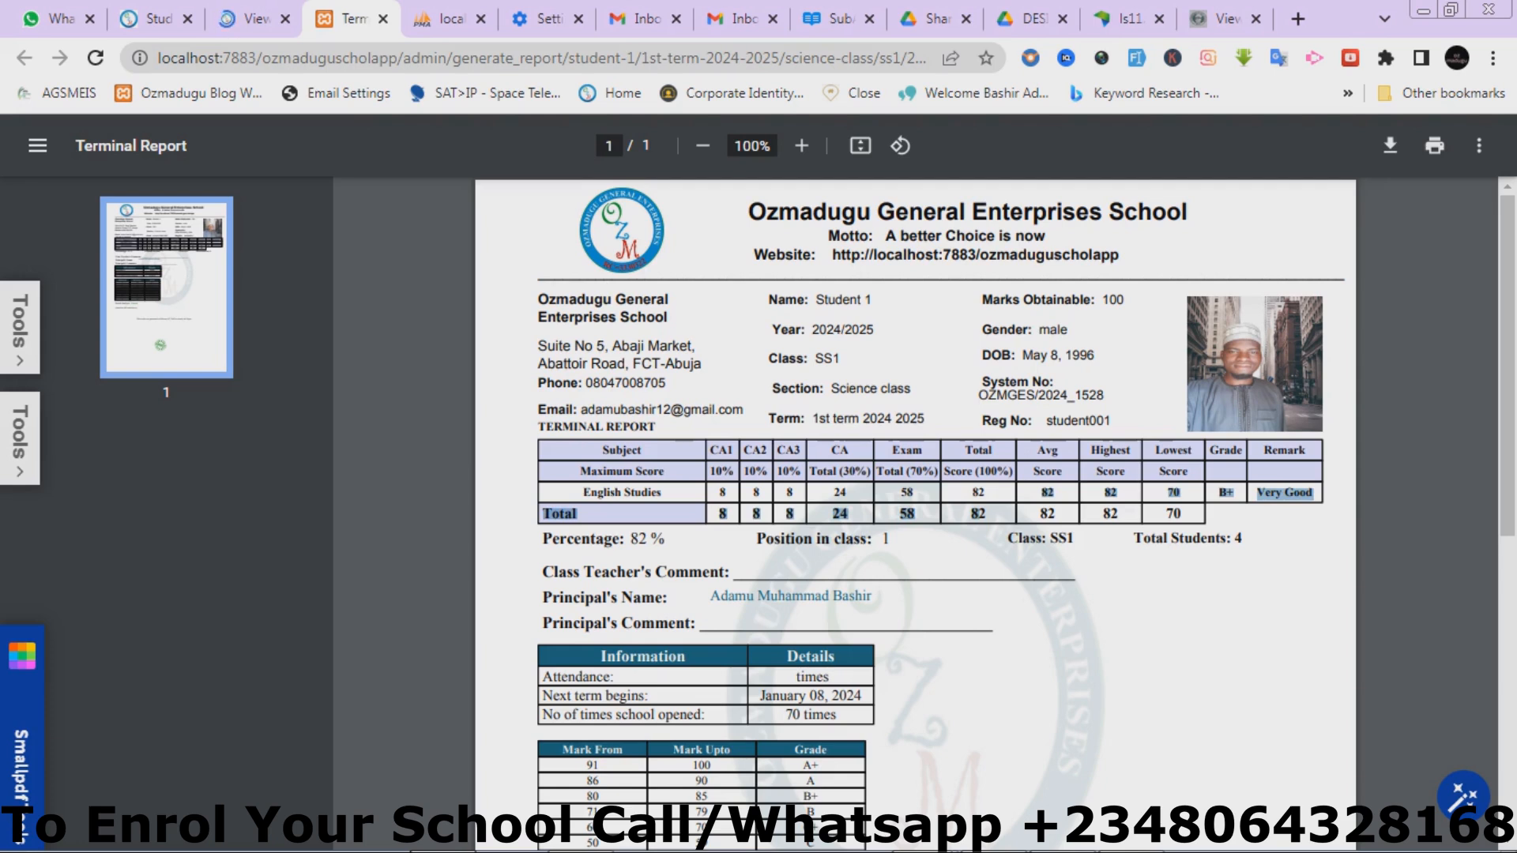
click(993, 514)
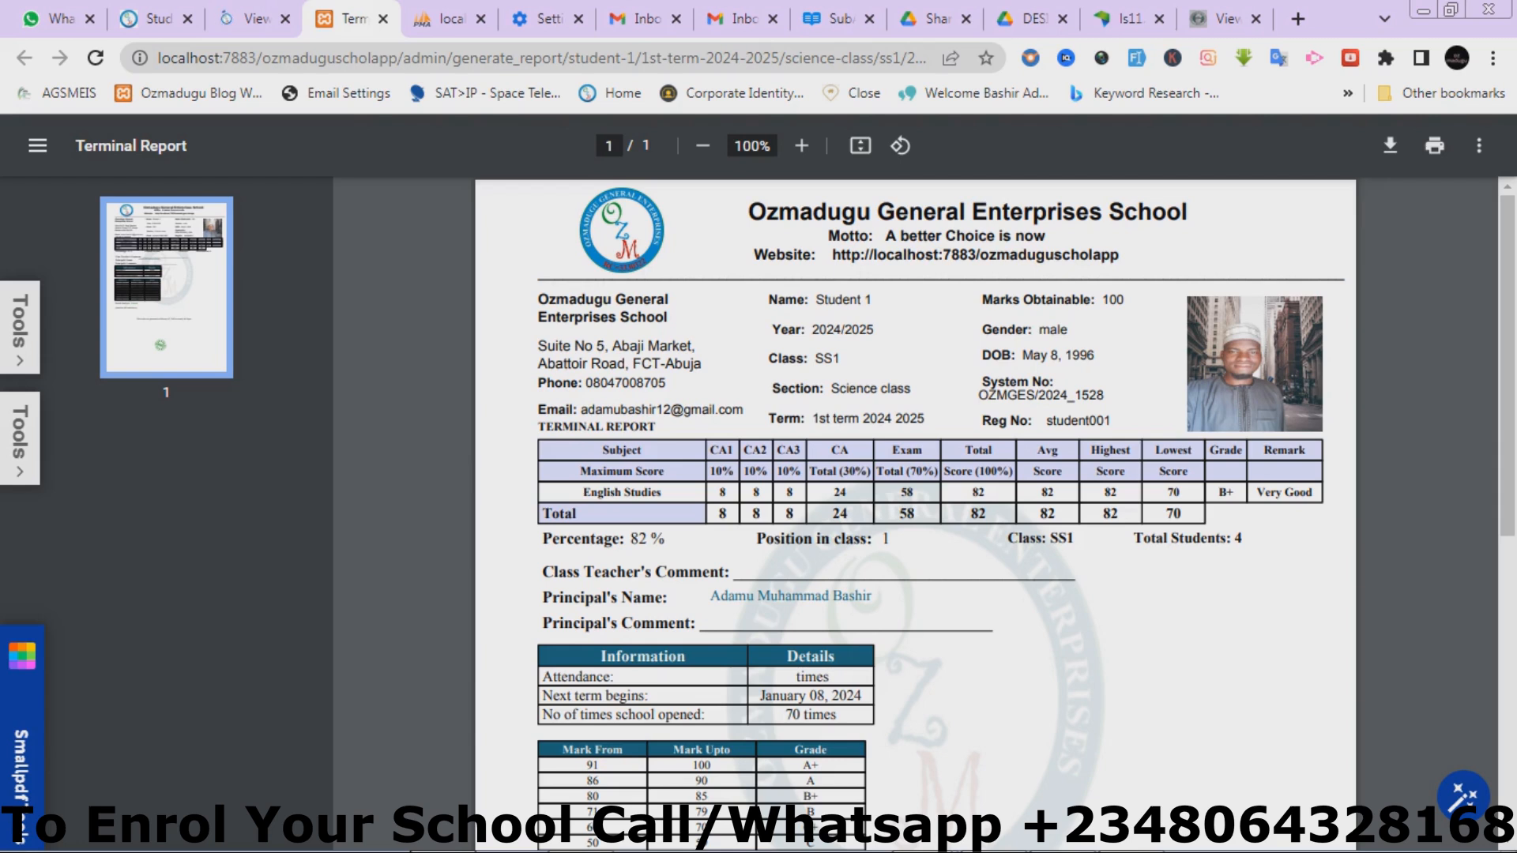
click(251, 18)
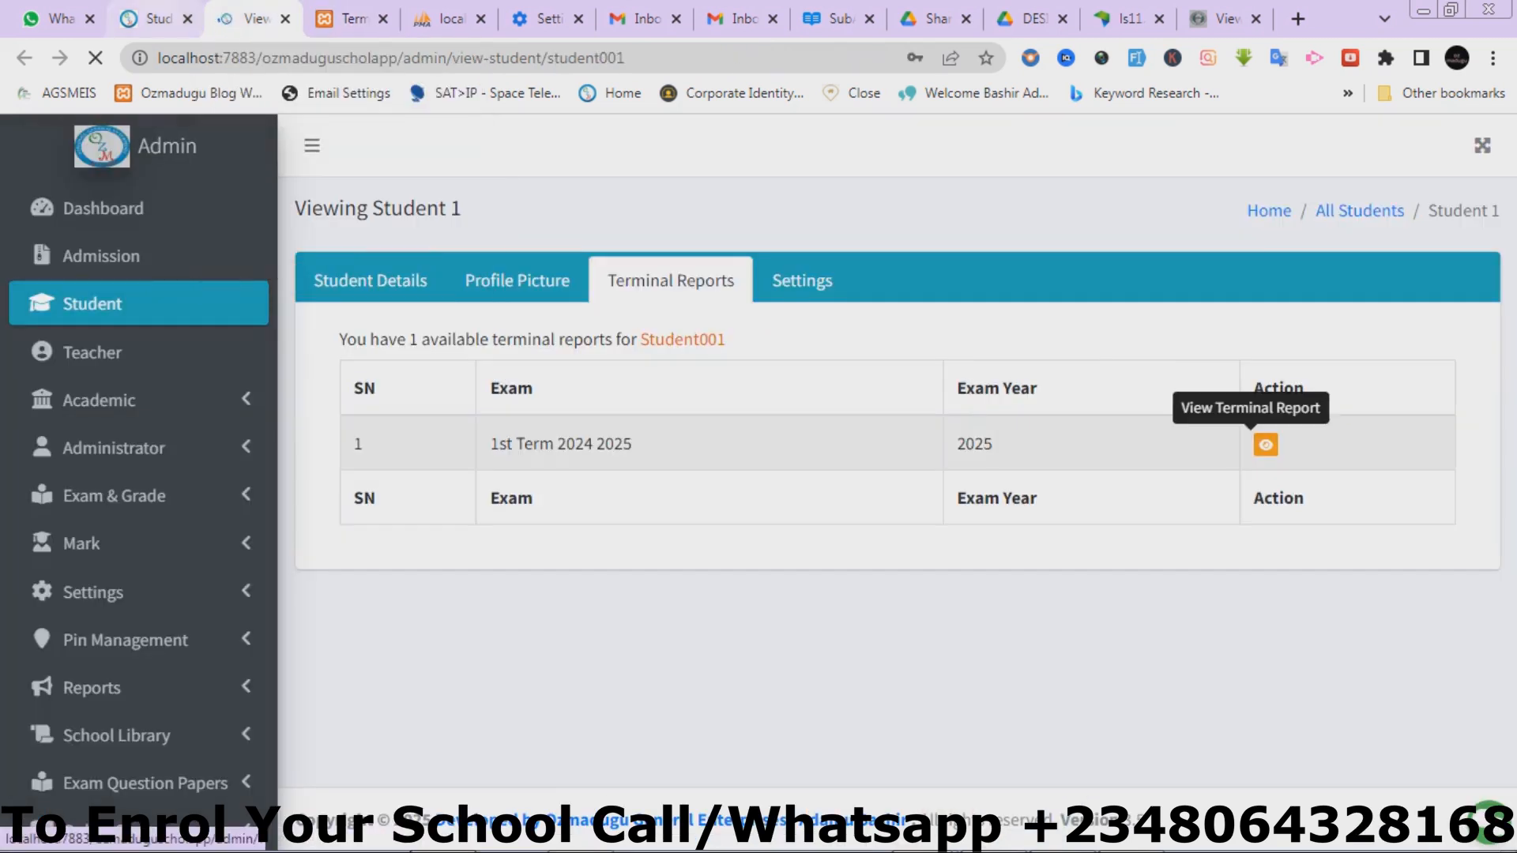
click(151, 18)
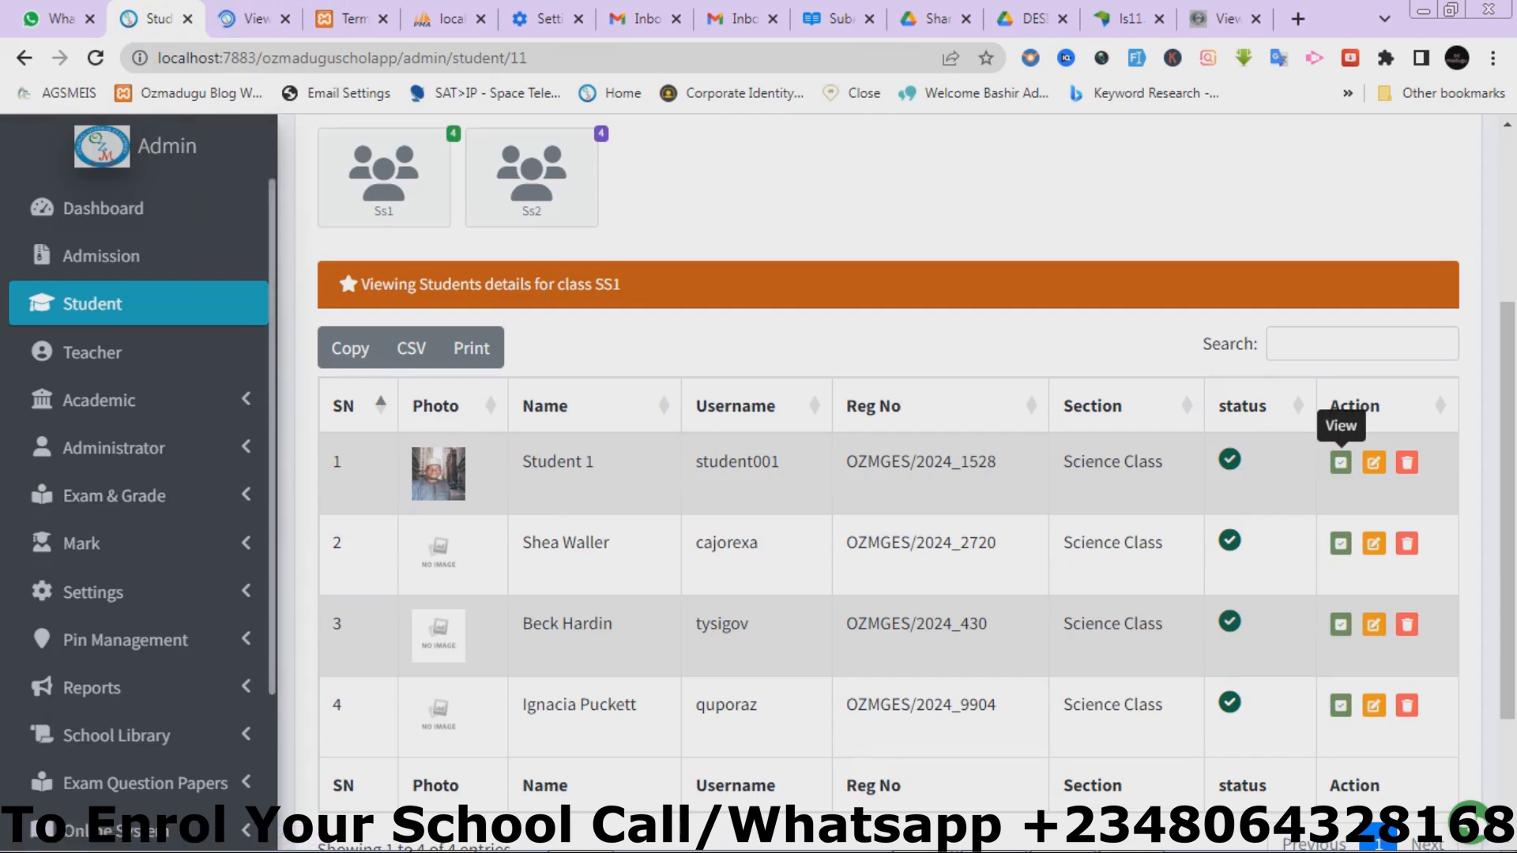
Step: Open the form for adding a school mark from the Mark section
scroll(134, 431, down, 3)
click(134, 431)
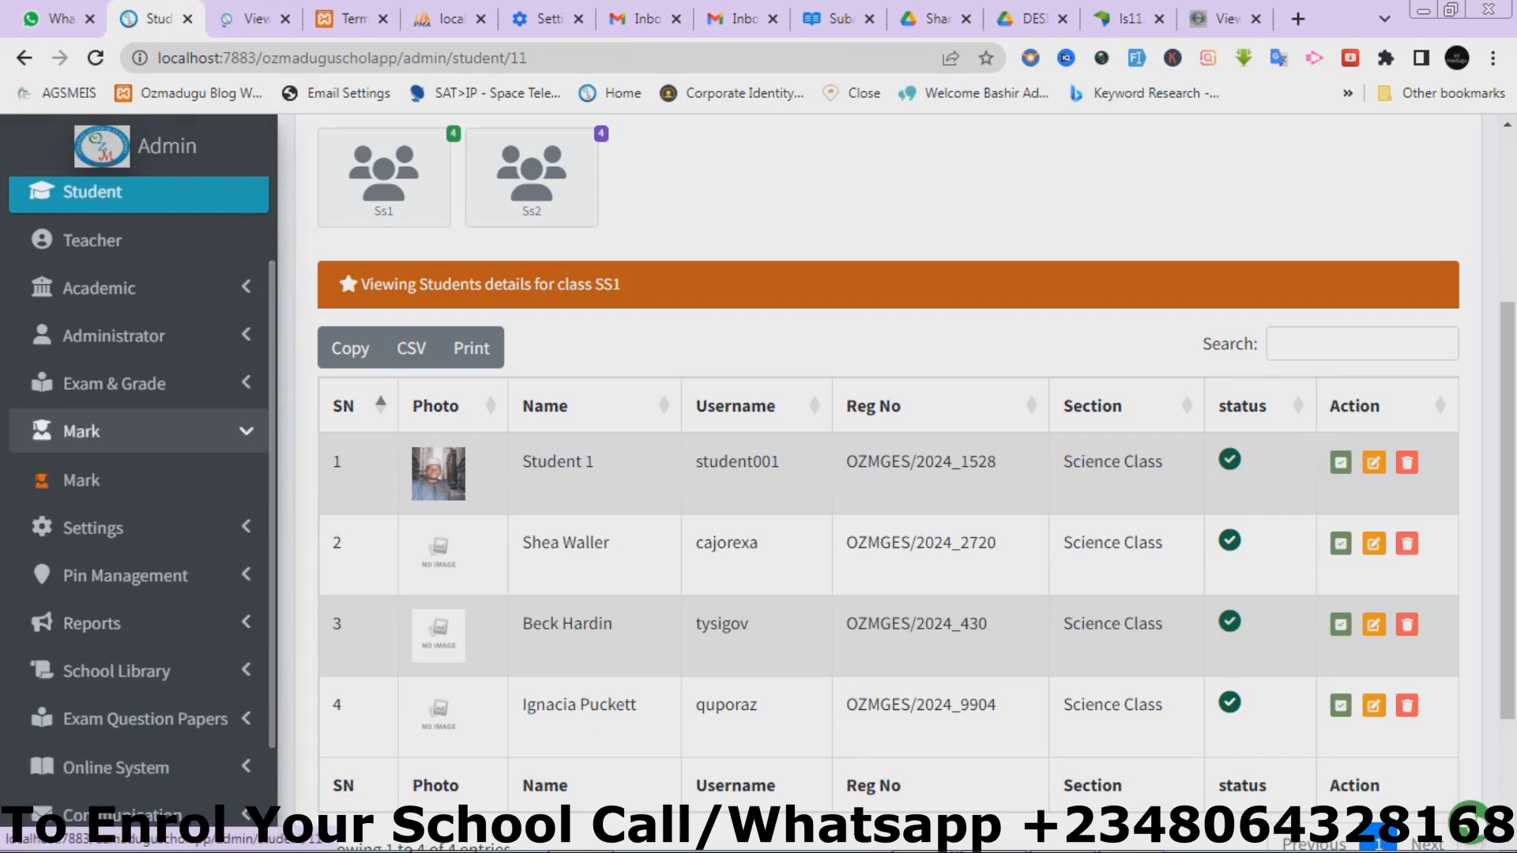
click(118, 480)
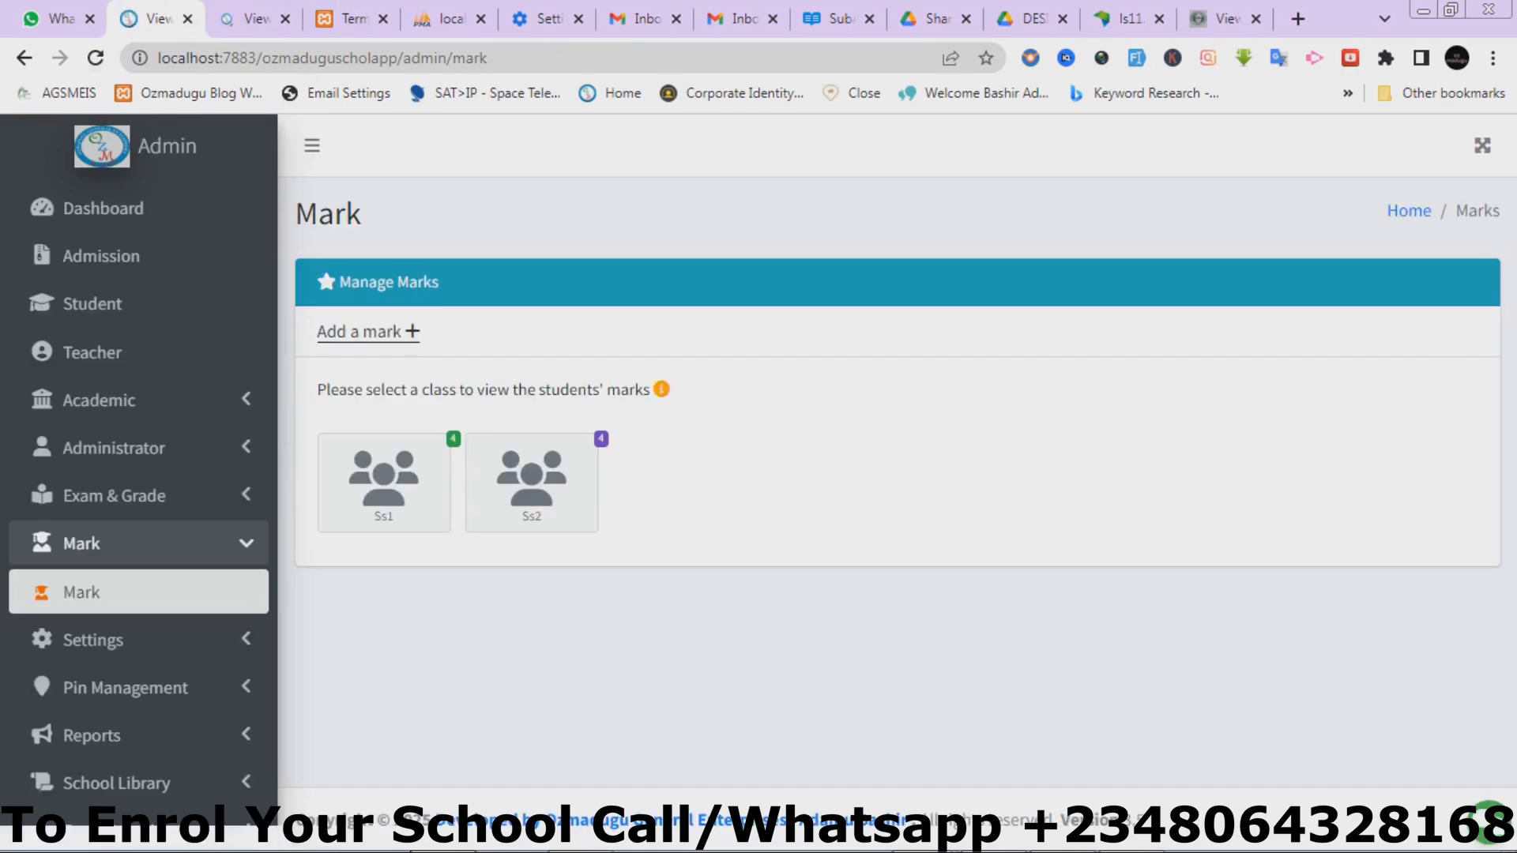
click(368, 332)
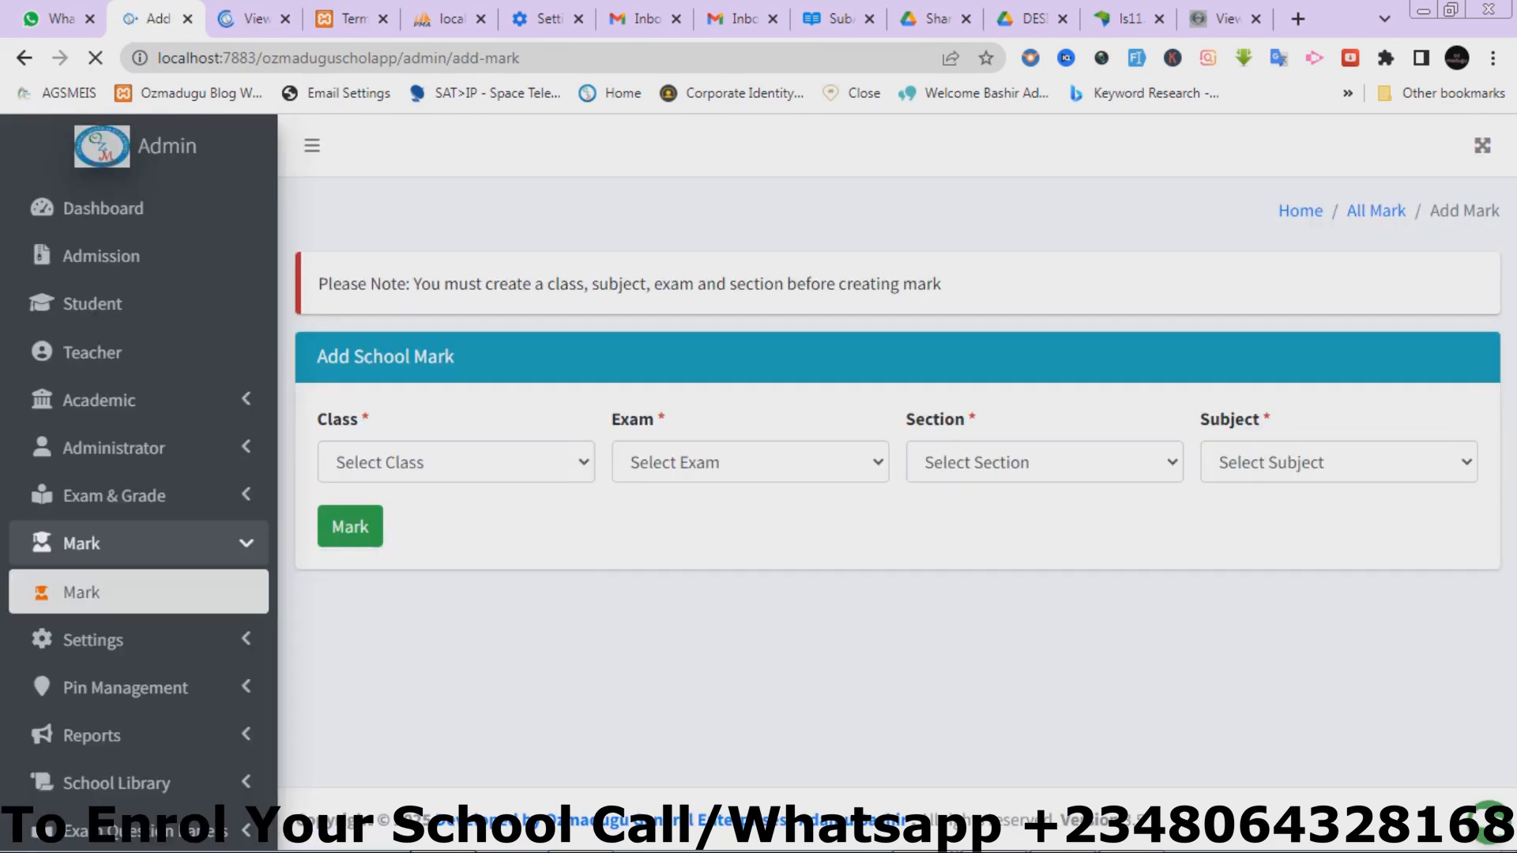
Step: Load the marks for class SS1, exam 1st Term 2024 2025, section Science Class, subject English Studies, and review the students' scores
click(456, 463)
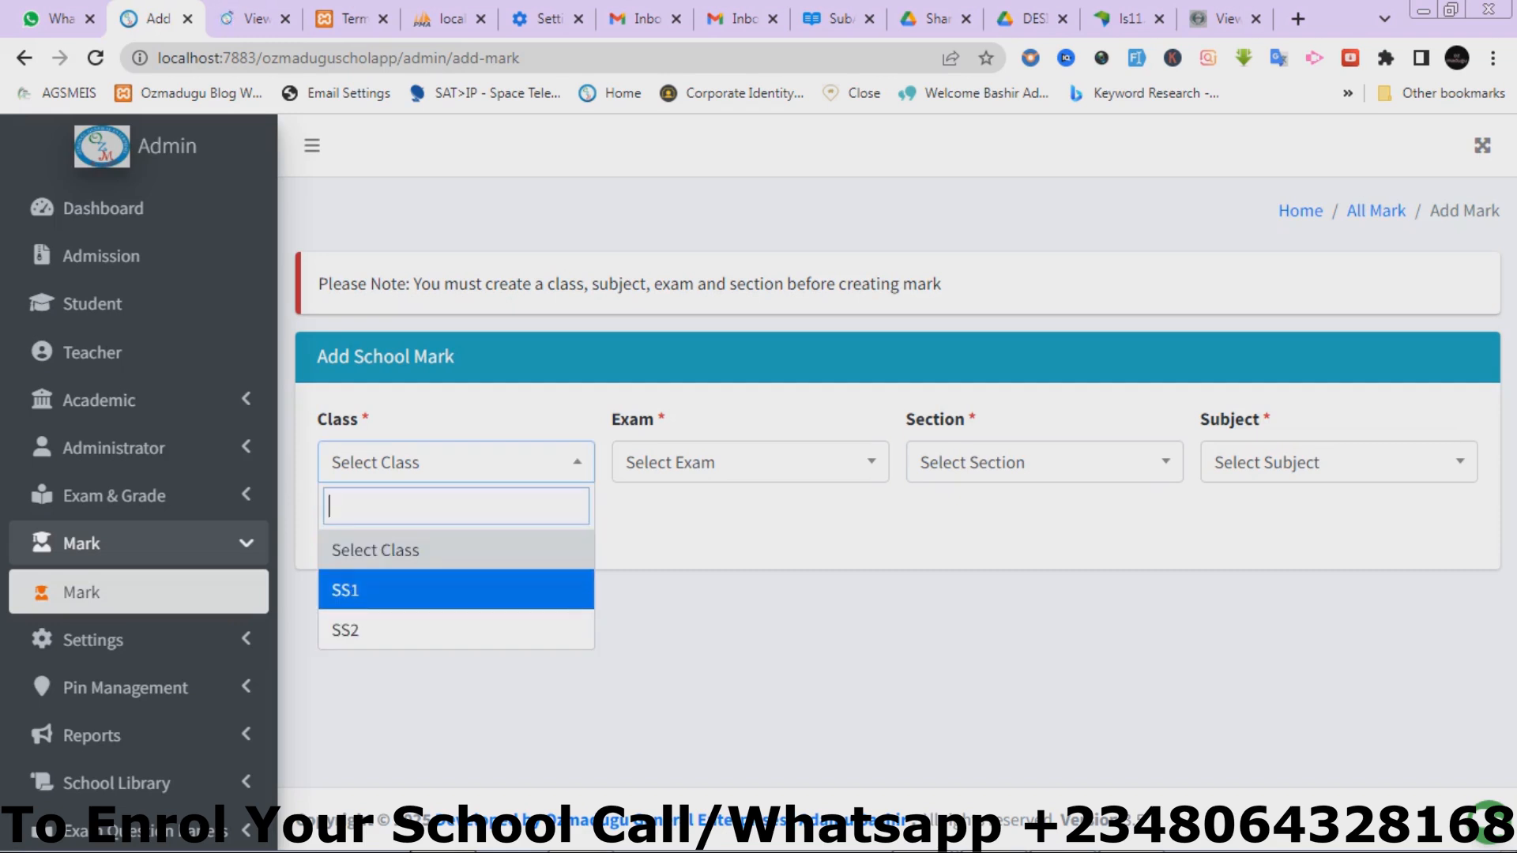
click(346, 590)
click(749, 462)
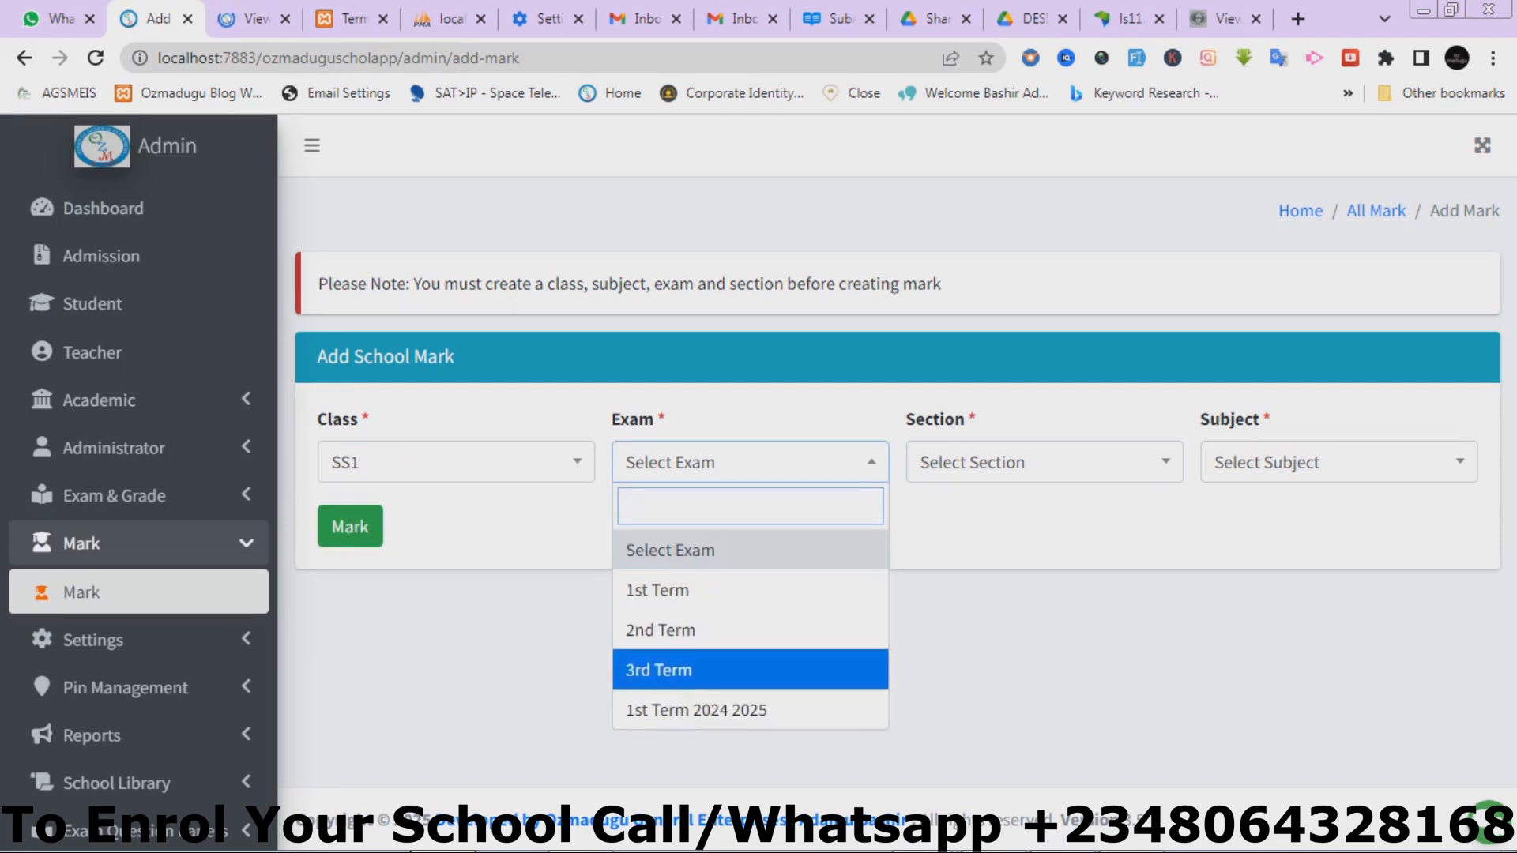
click(697, 709)
click(1044, 462)
click(980, 589)
click(1339, 463)
click(1270, 591)
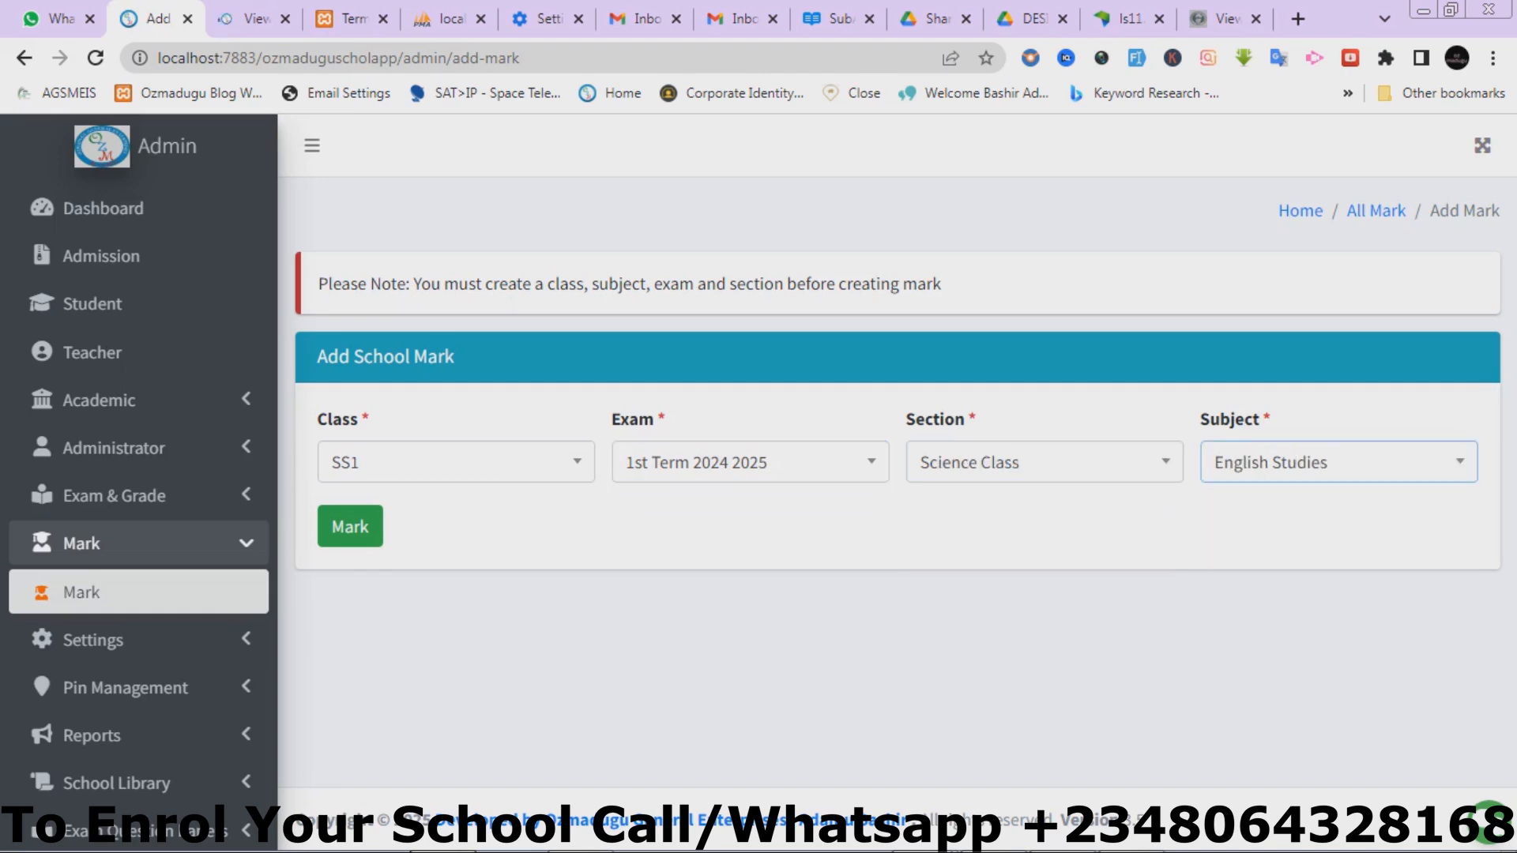
click(350, 526)
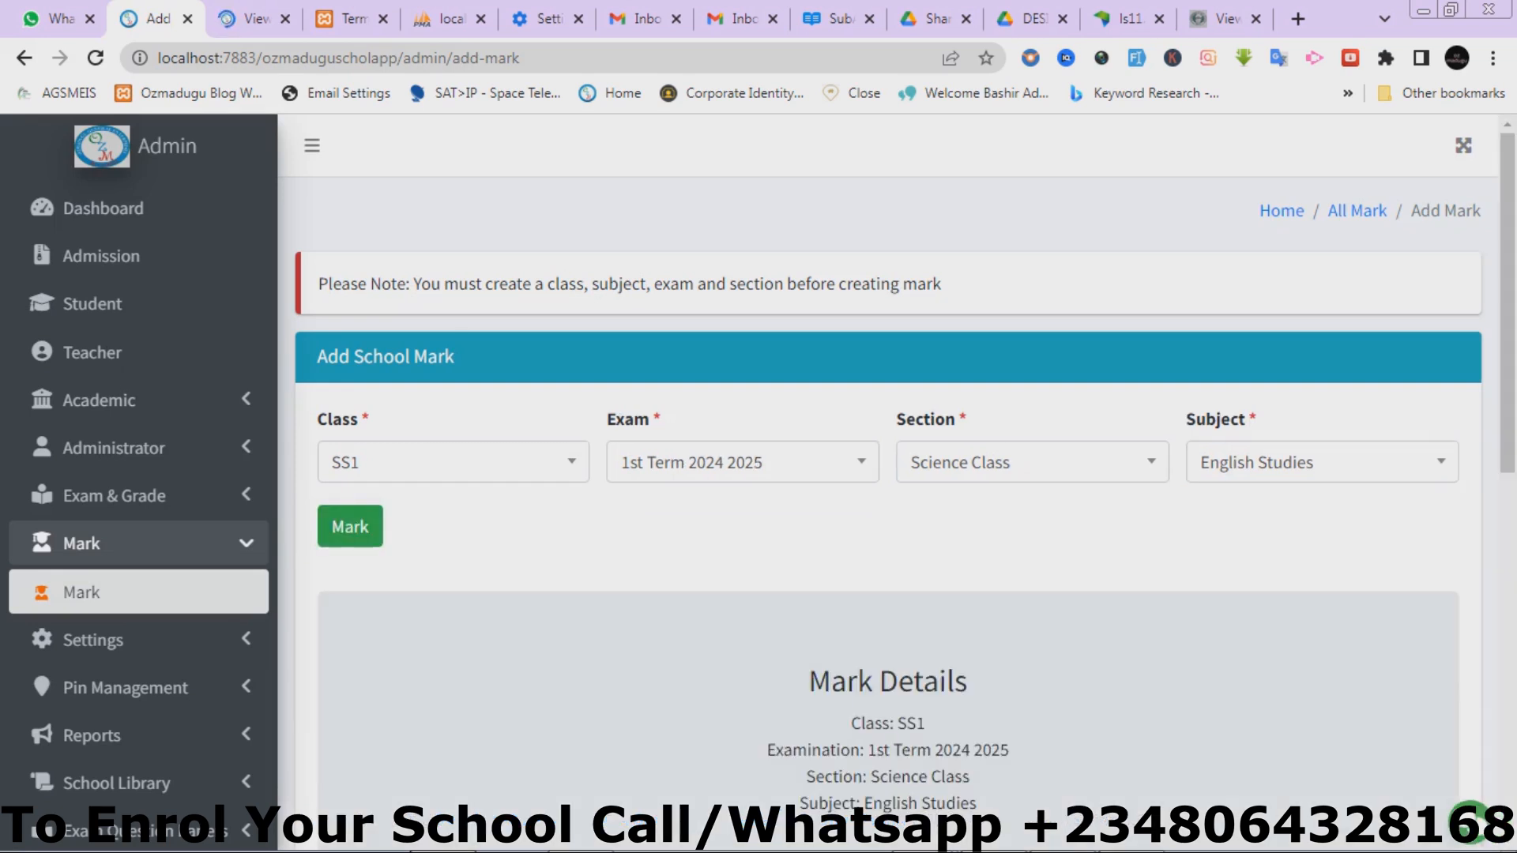
scroll(888, 474, down, 7)
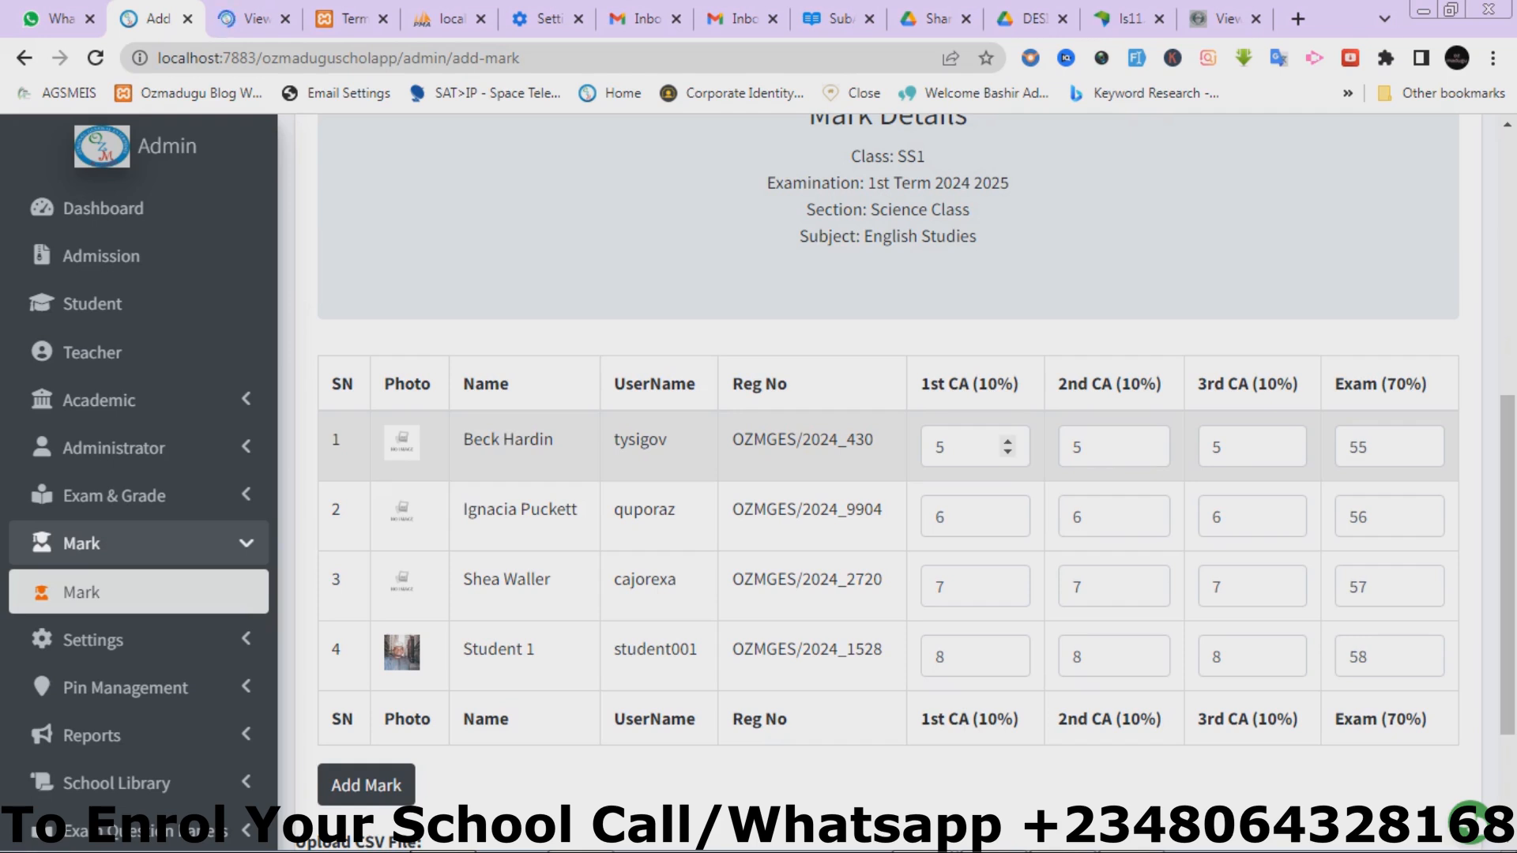
Step: Check Student 1's English Studies scores in the open terminal report and return to the loaded SS1 marks
click(348, 19)
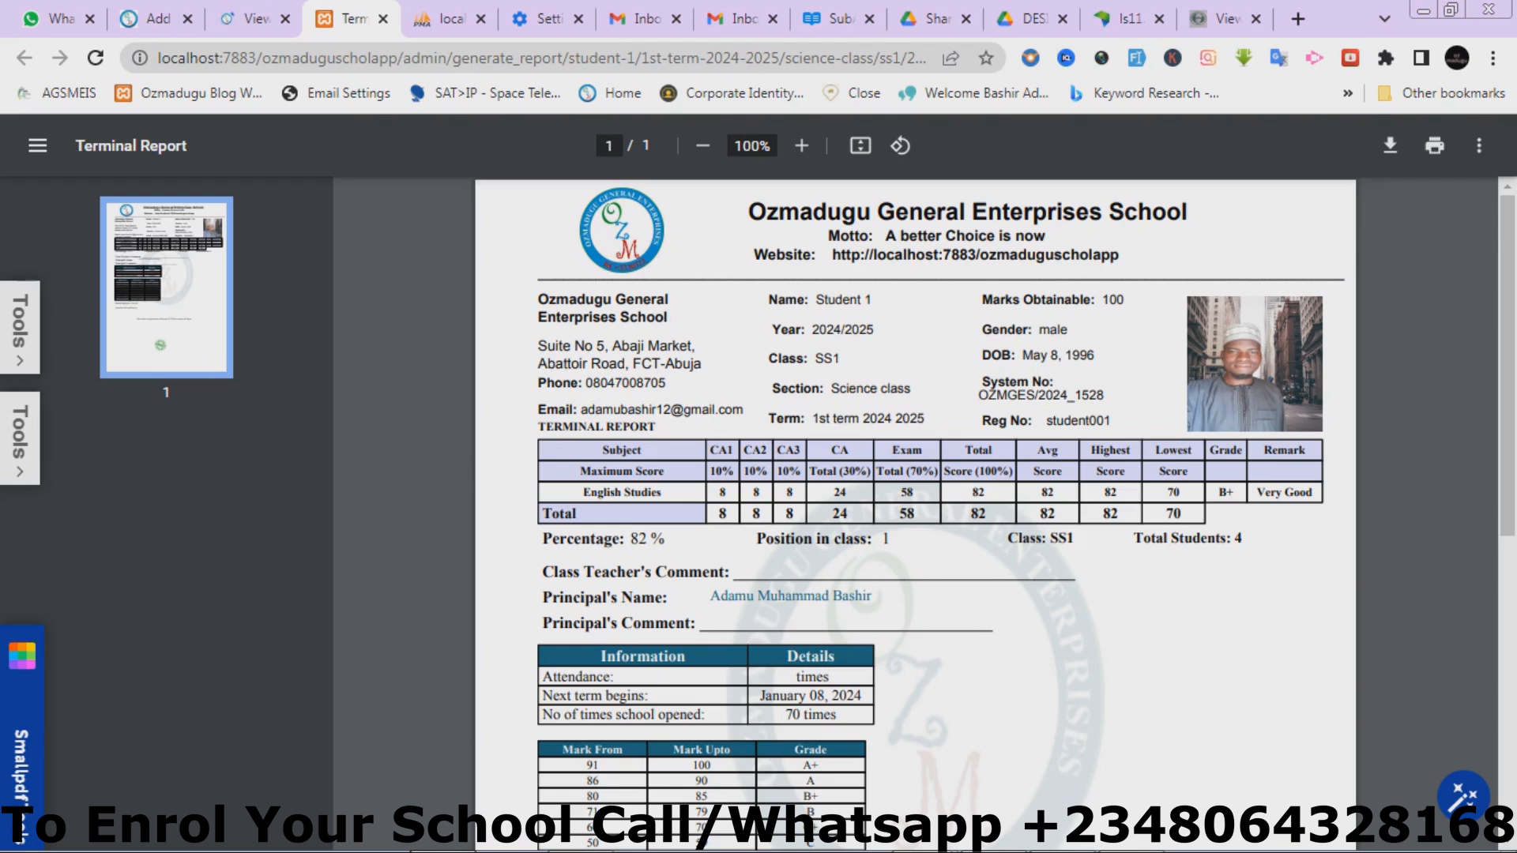
click(254, 19)
click(158, 19)
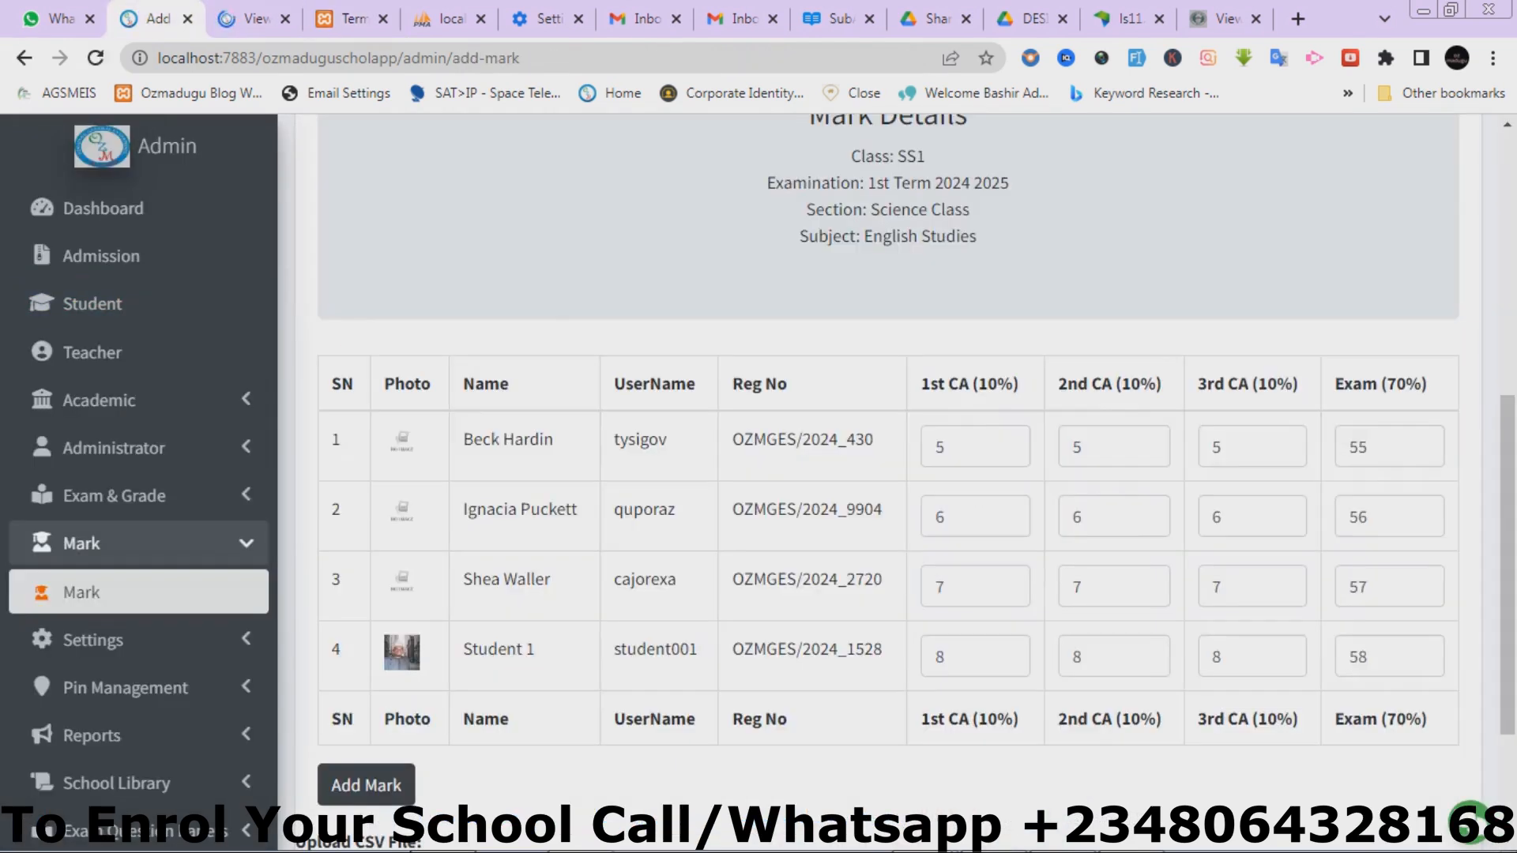
Step: Switch to the score sheet in Excel, set Student 1's 3rd CA score to 11, and save it in CSV format
scroll(888, 474, down, 3)
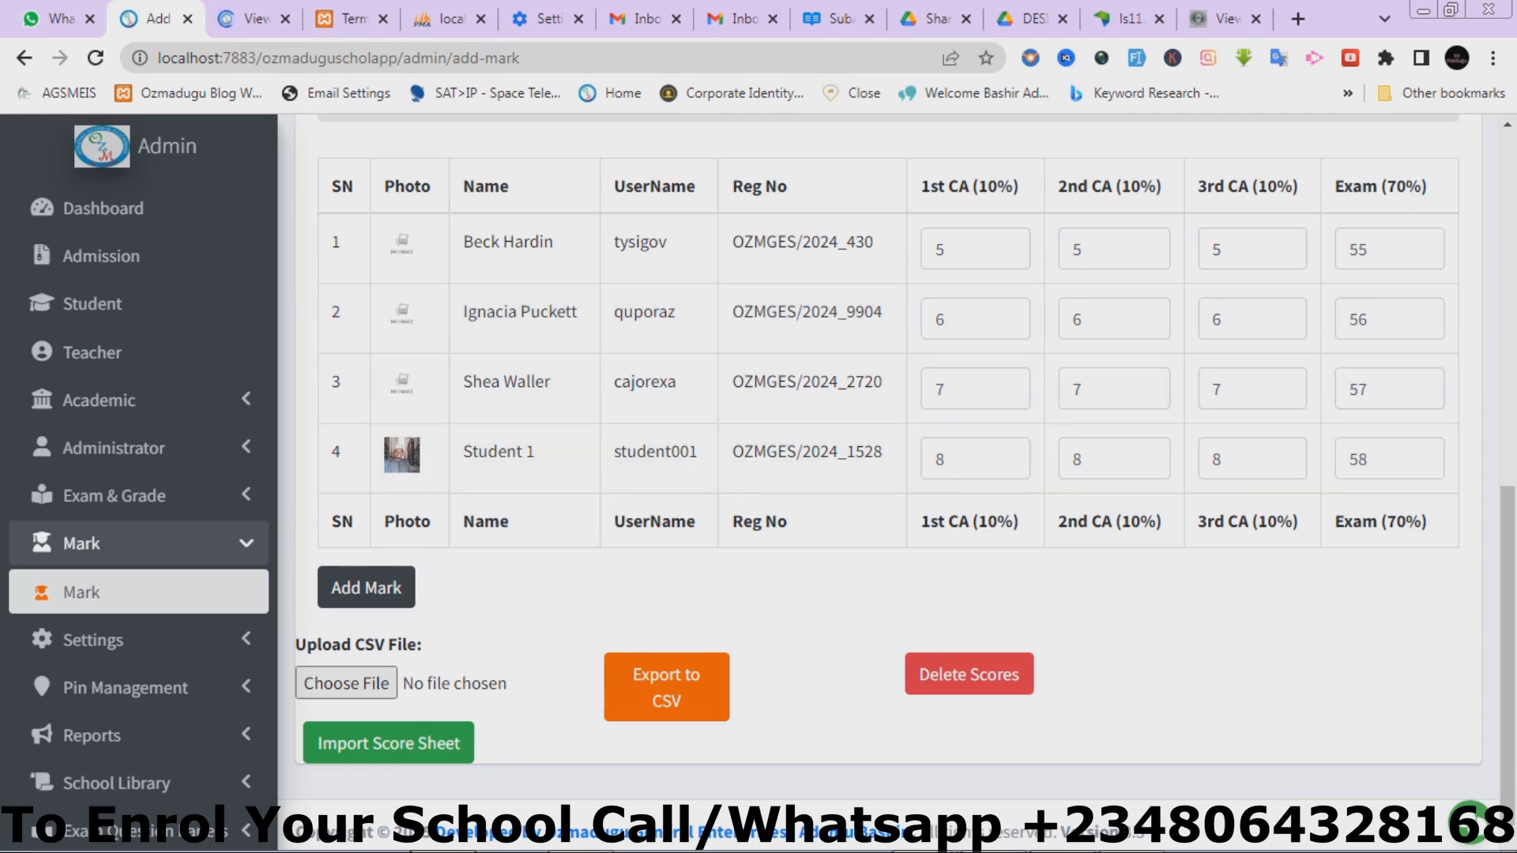
click(1141, 836)
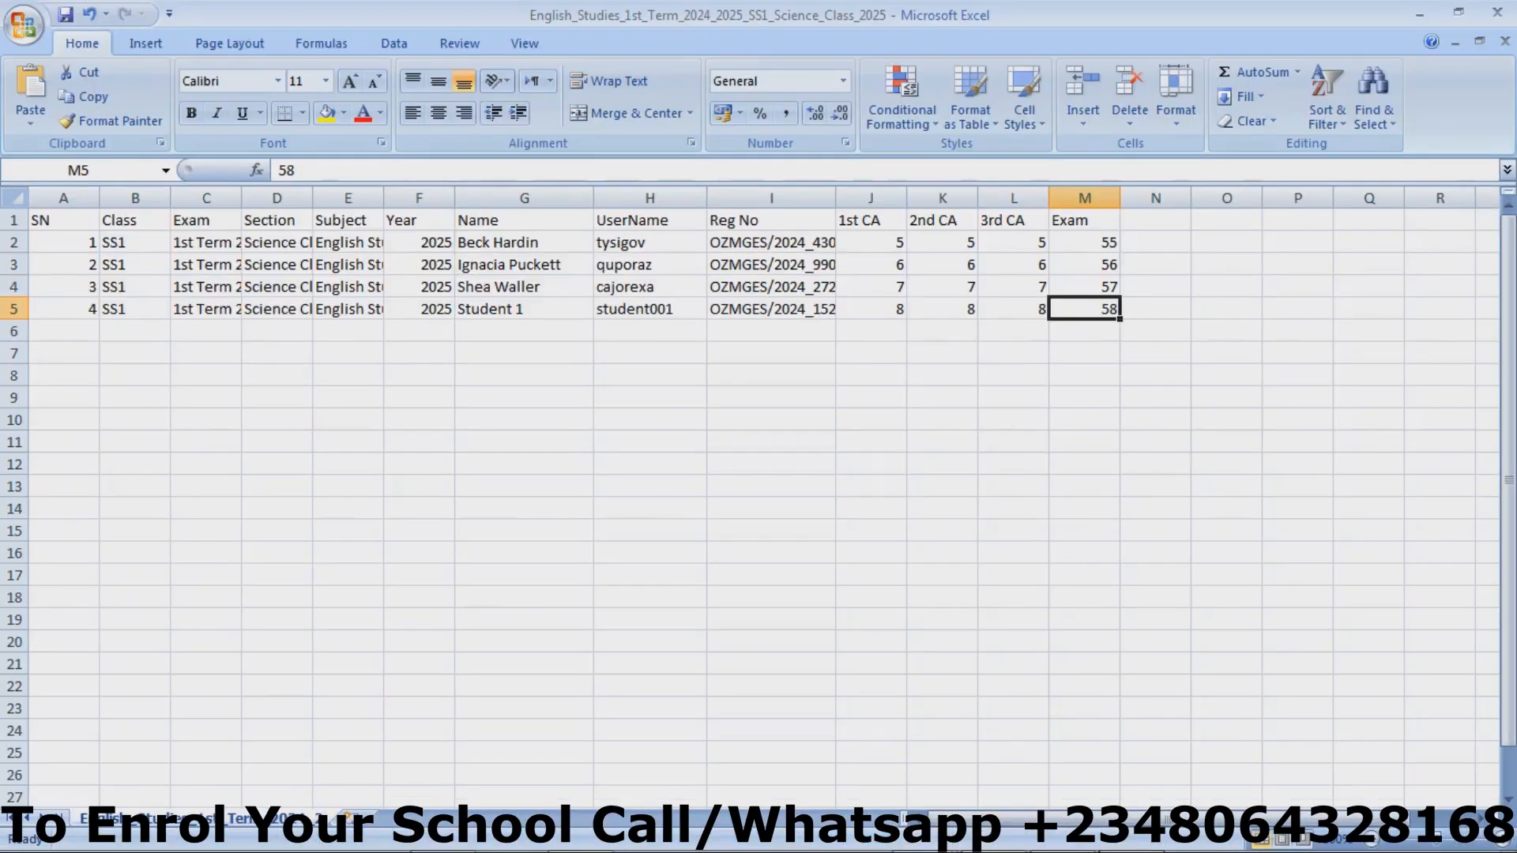
key(Left)
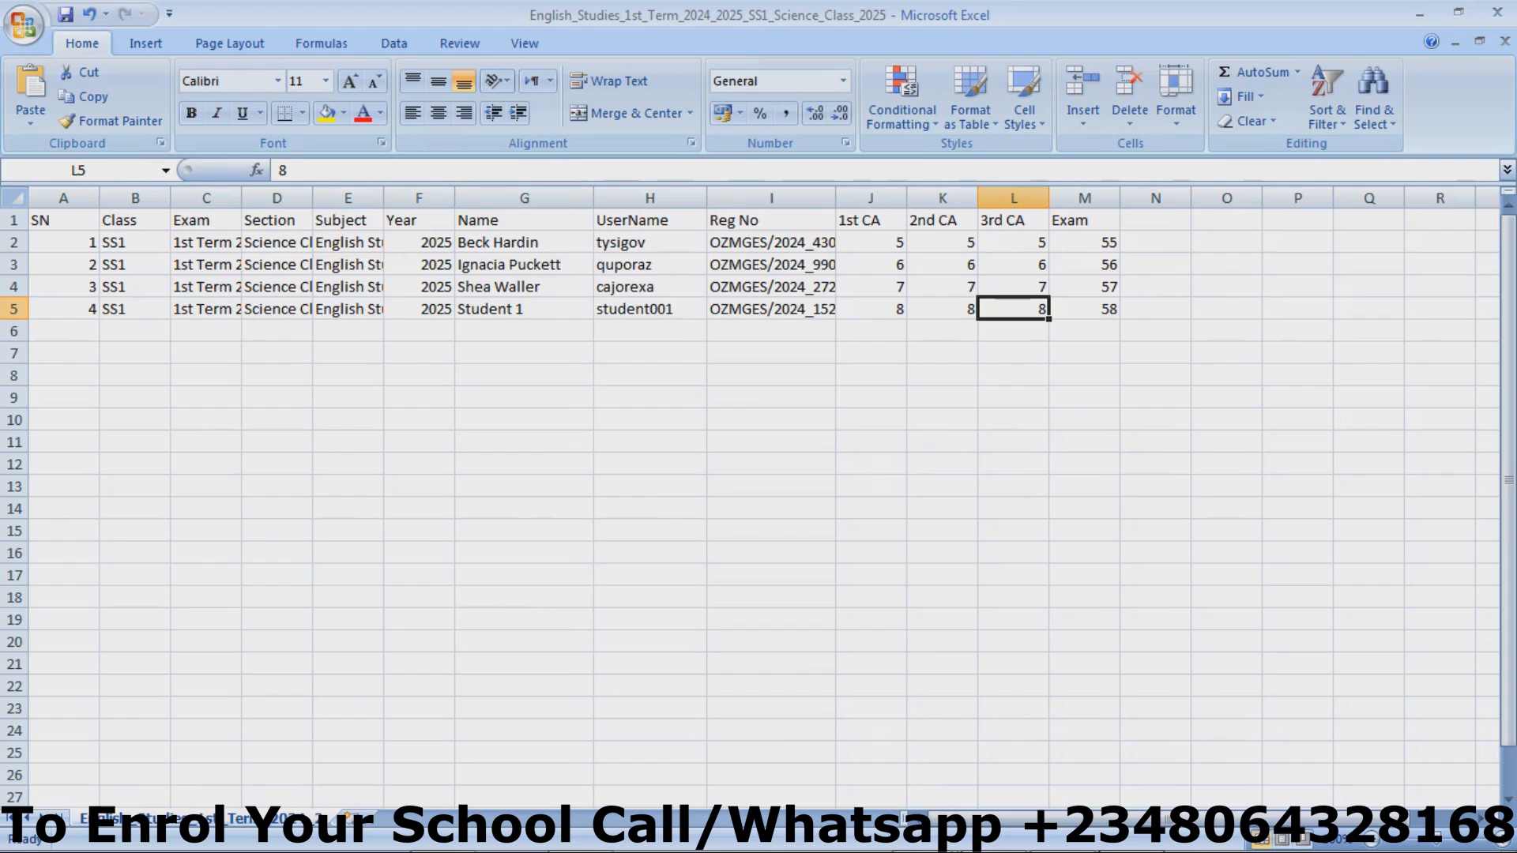
text(11)
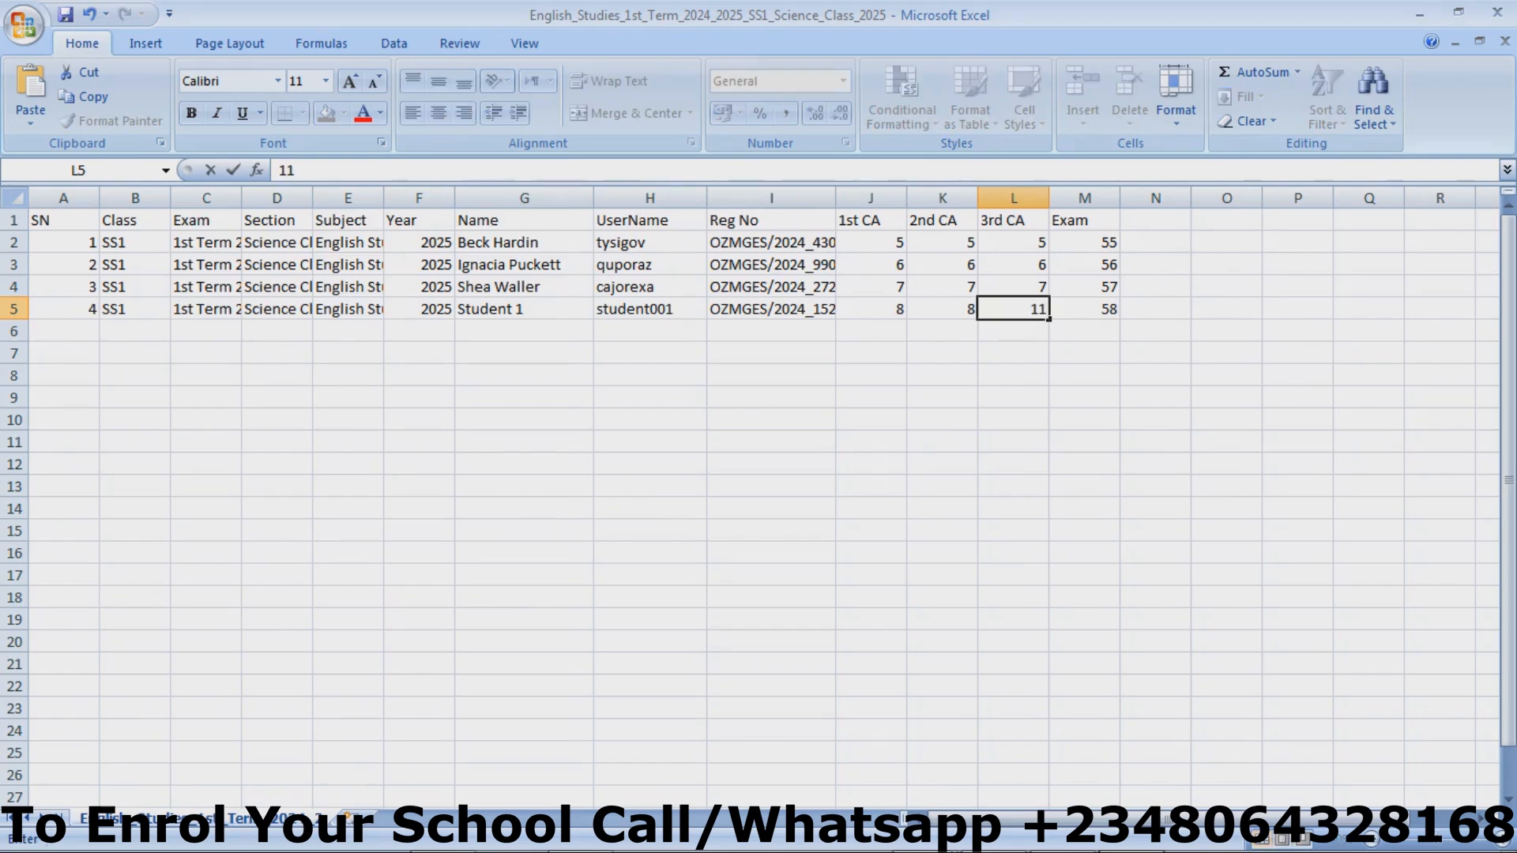
key(ctrl+s)
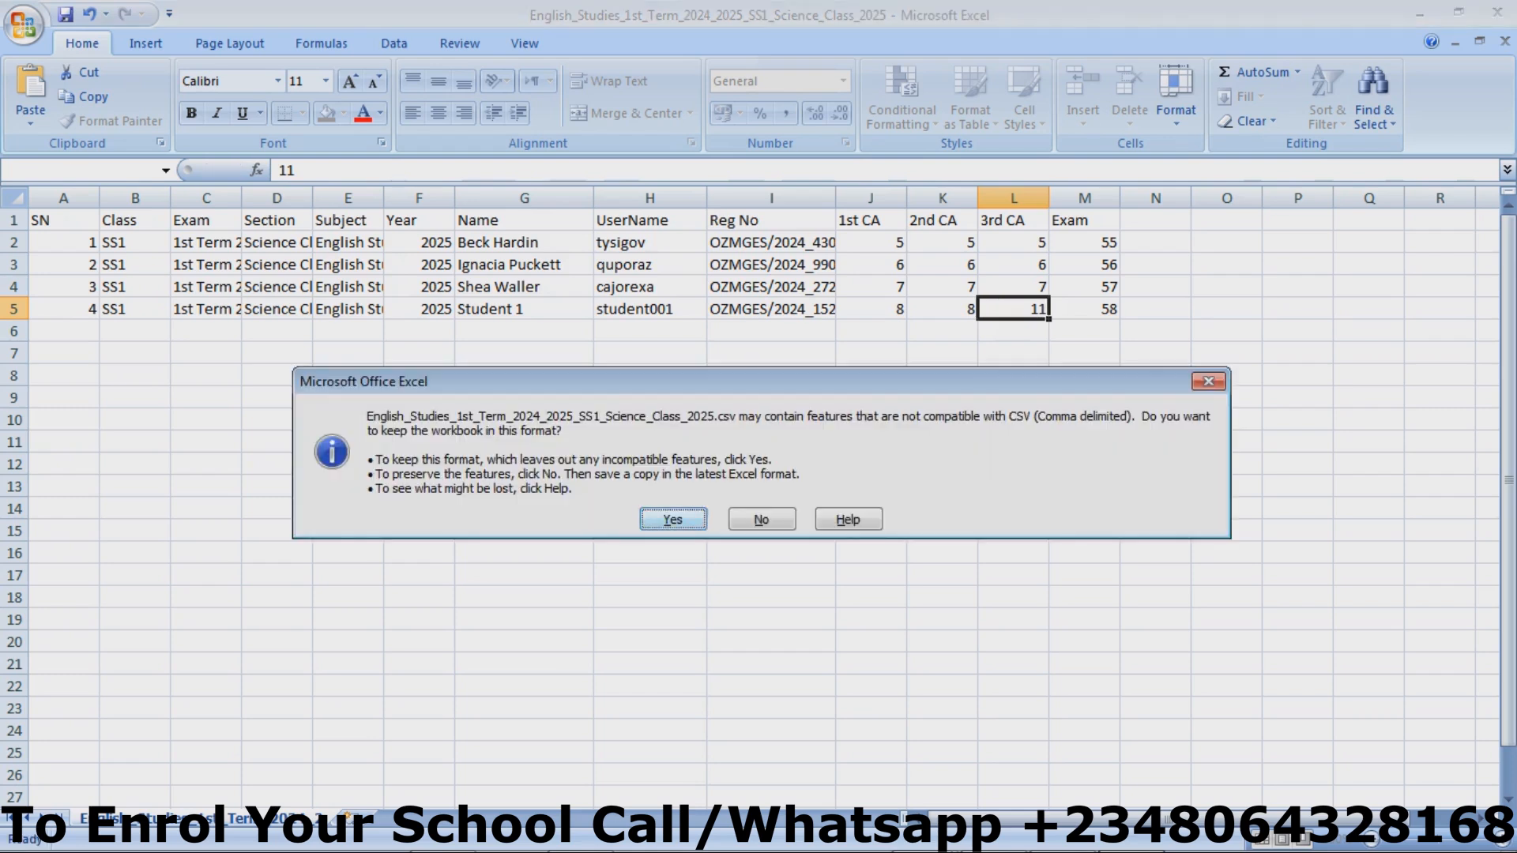
key(Return)
key(ctrl+s)
key(Return)
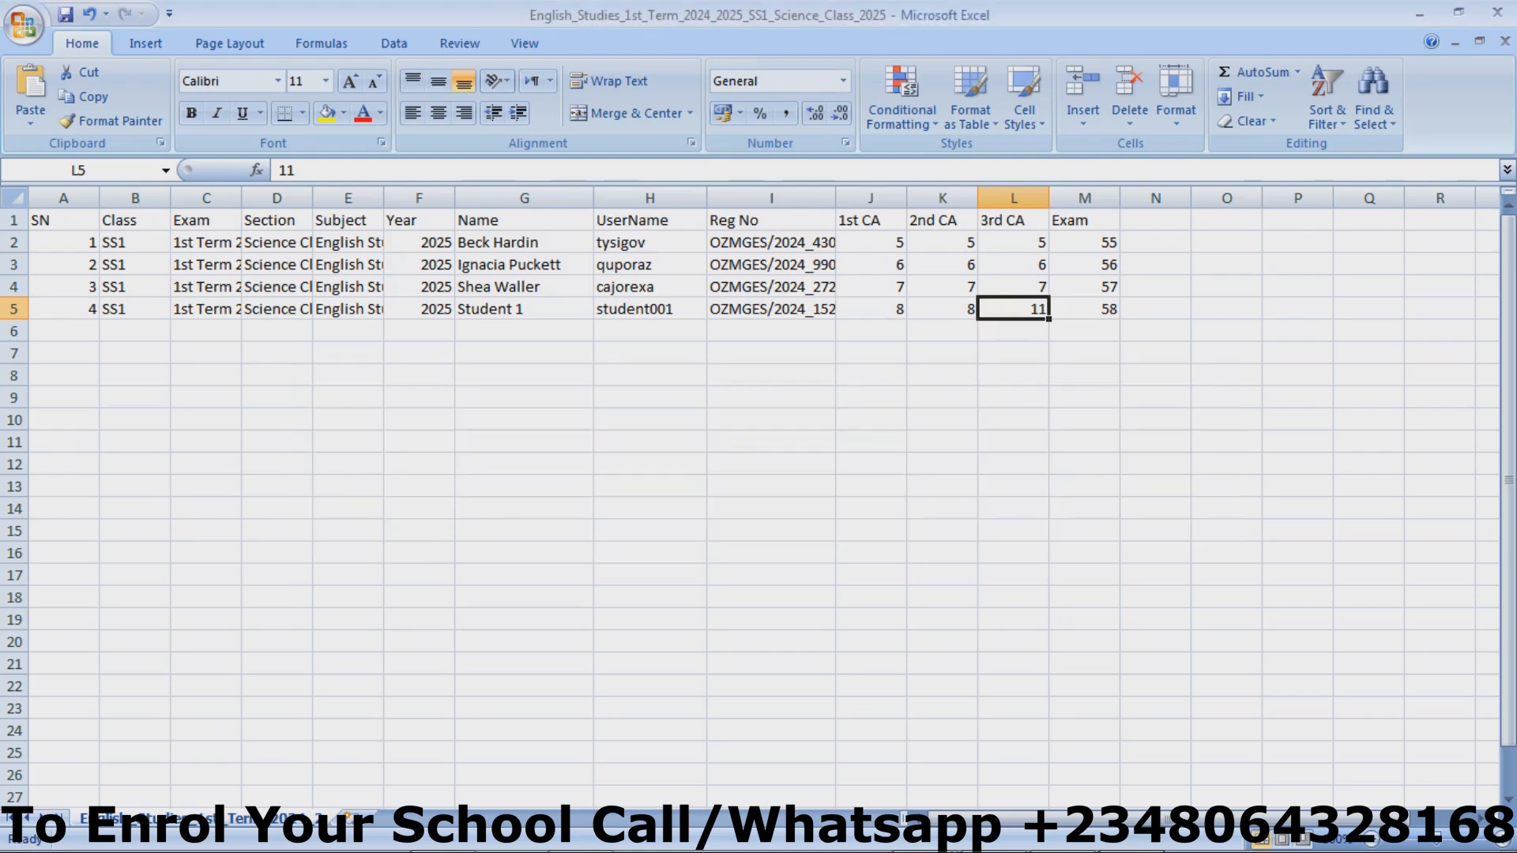
Step: Switch to the school portal in Chrome and try to import English_Studies_1st_Term_2024_2025_SS1_Science_Class_2025.csv from Downloads as the score sheet
mouse_move(916, 848)
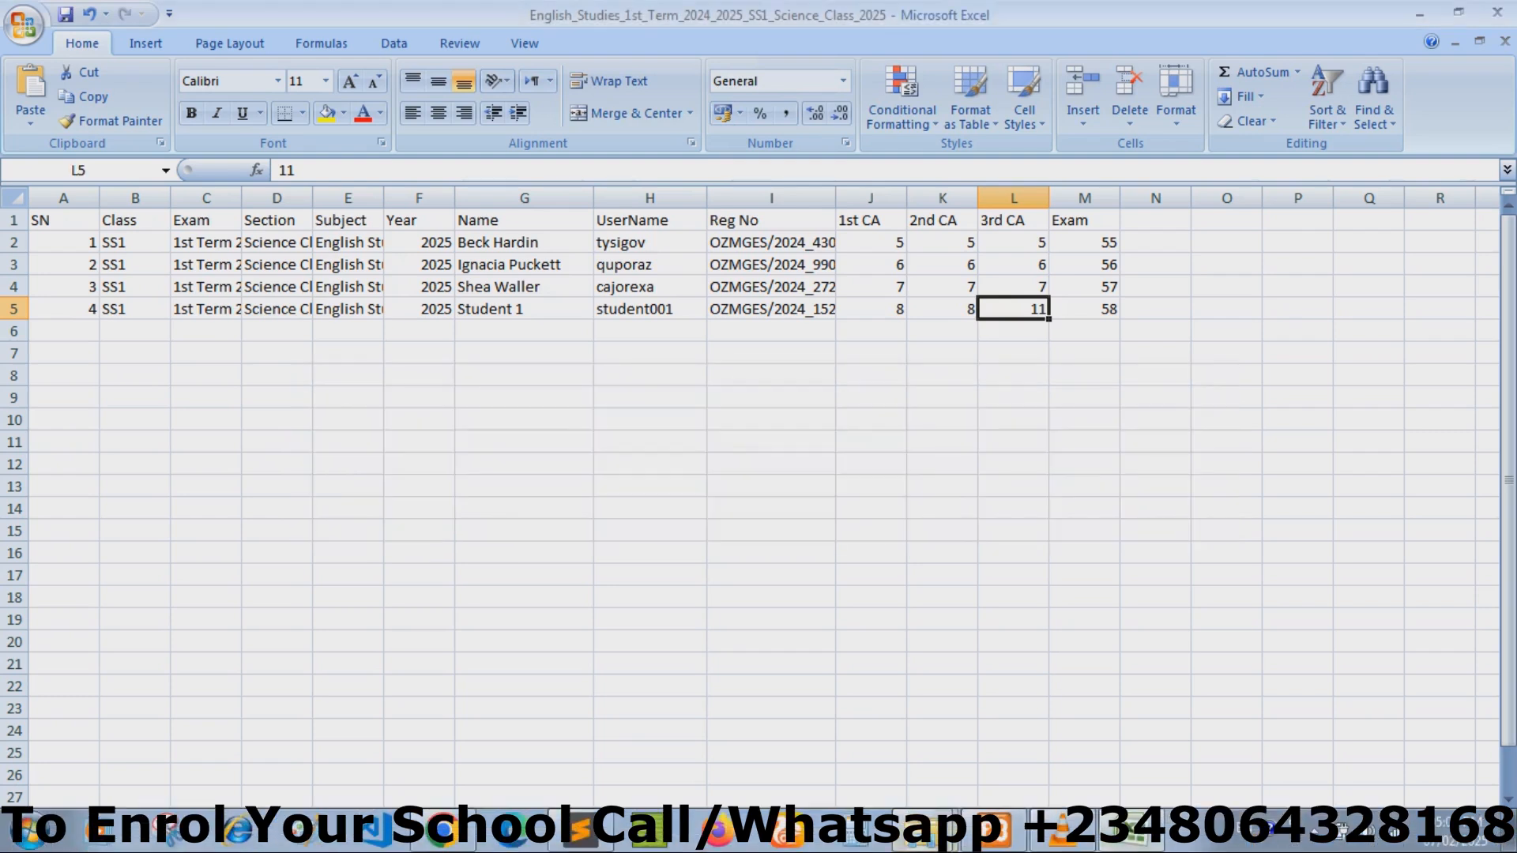
click(443, 830)
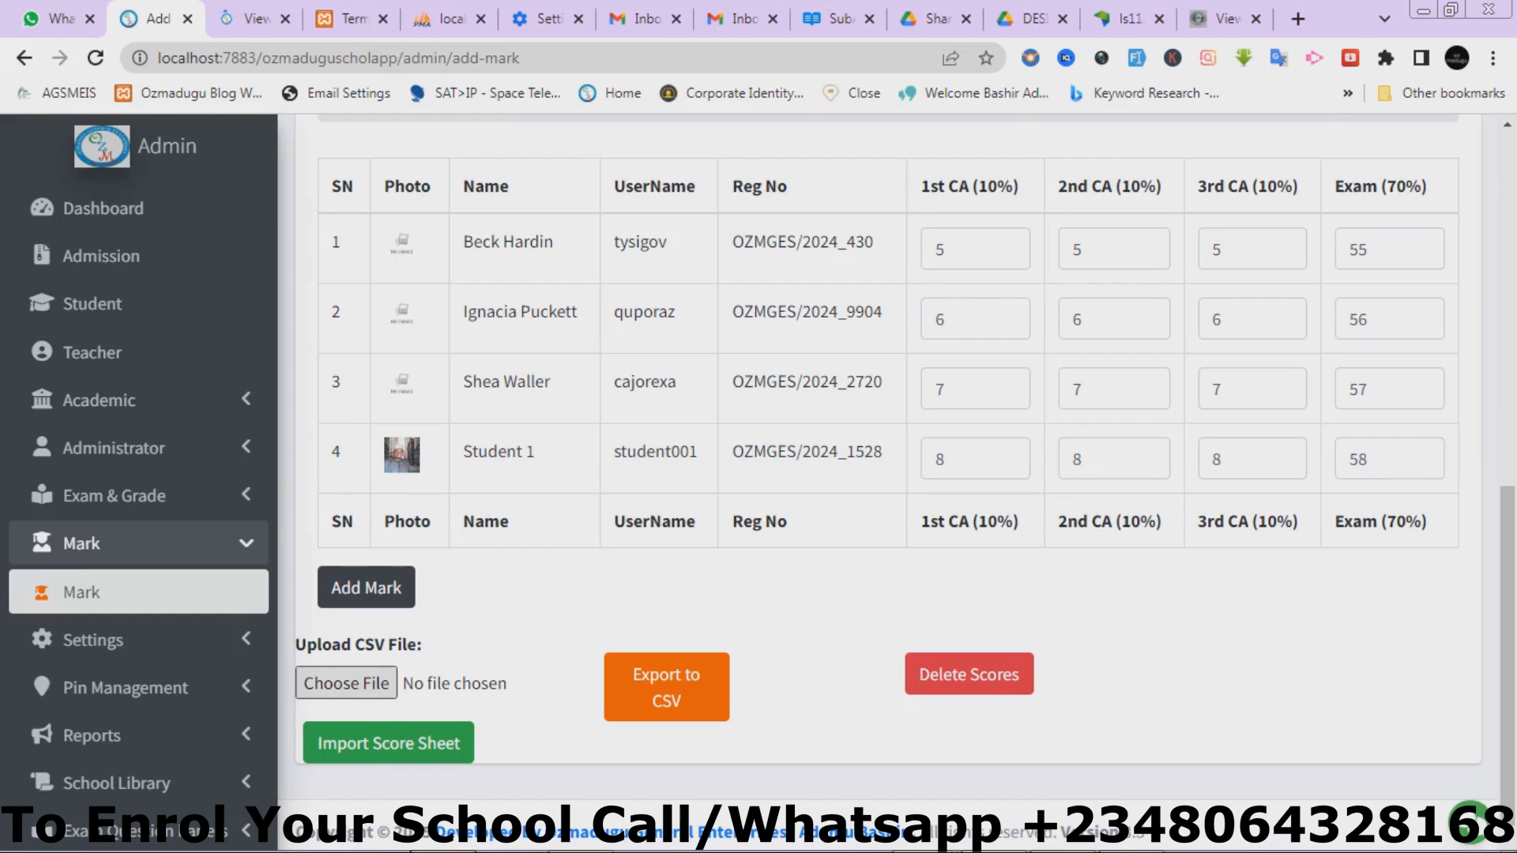
click(346, 684)
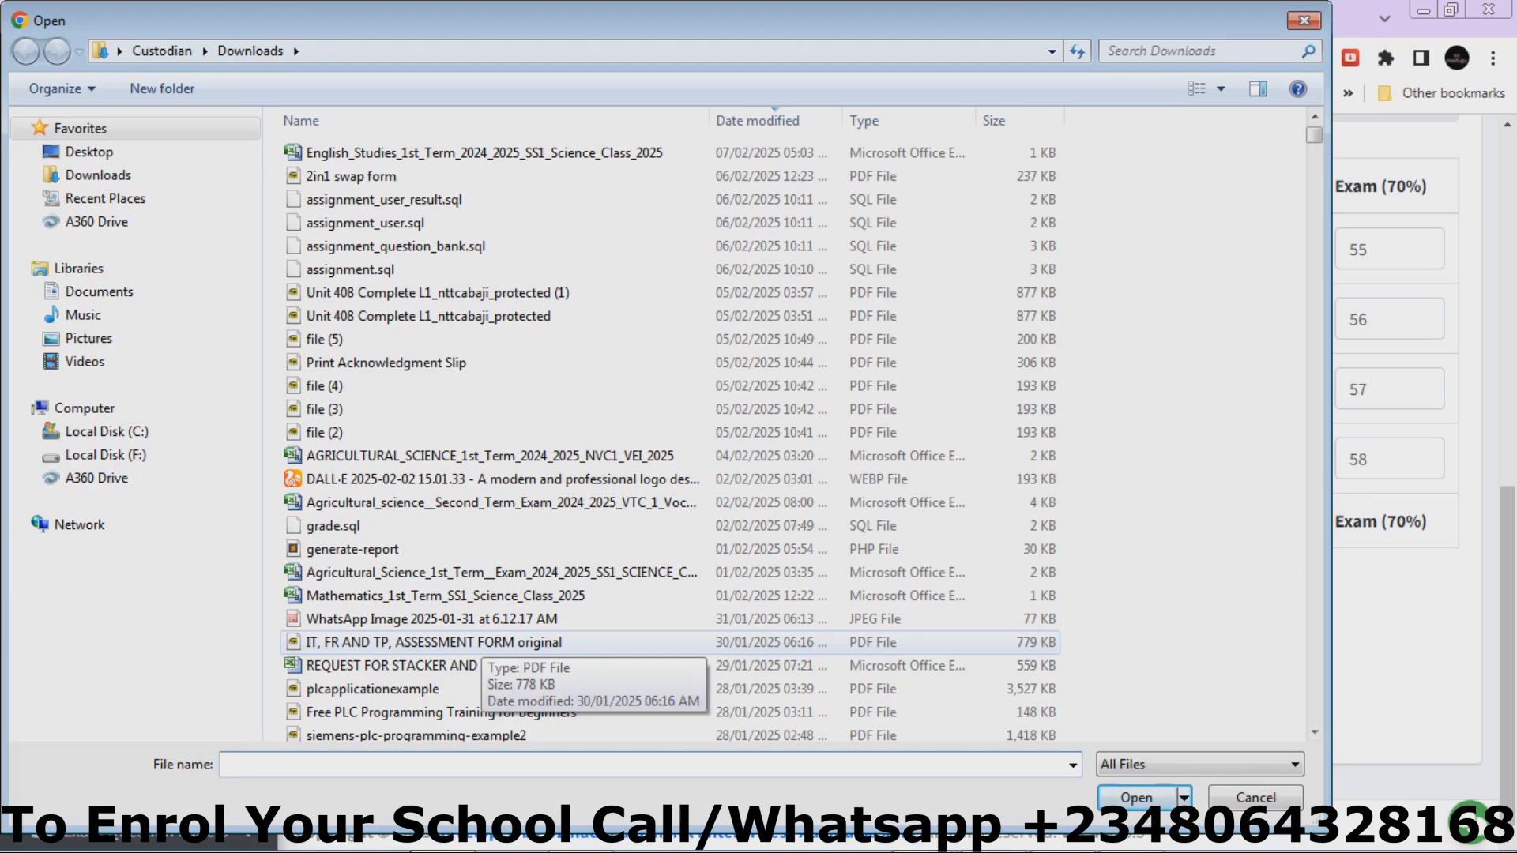
click(484, 153)
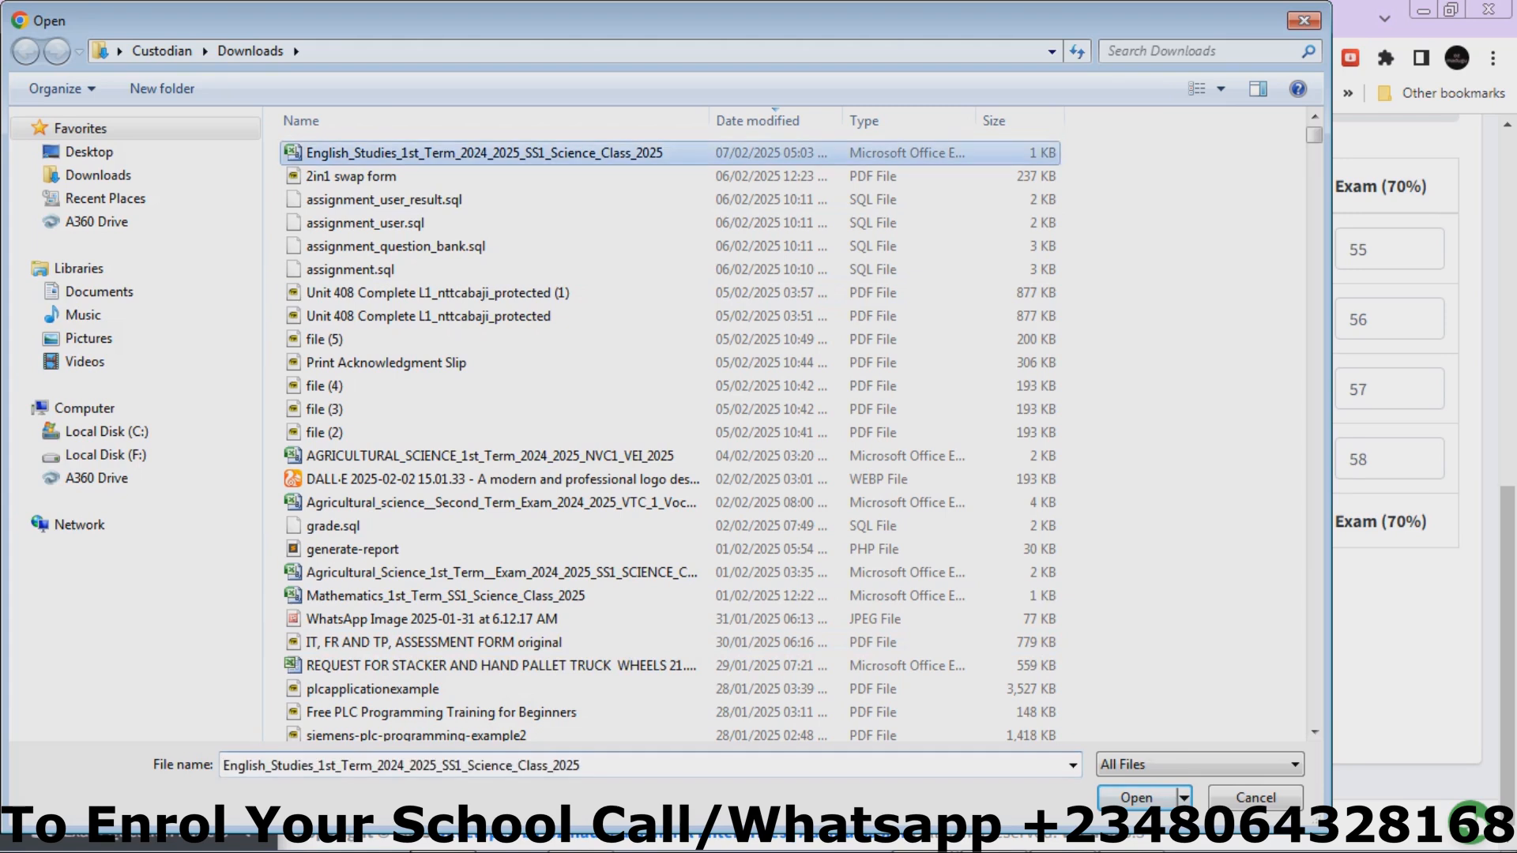
click(1136, 799)
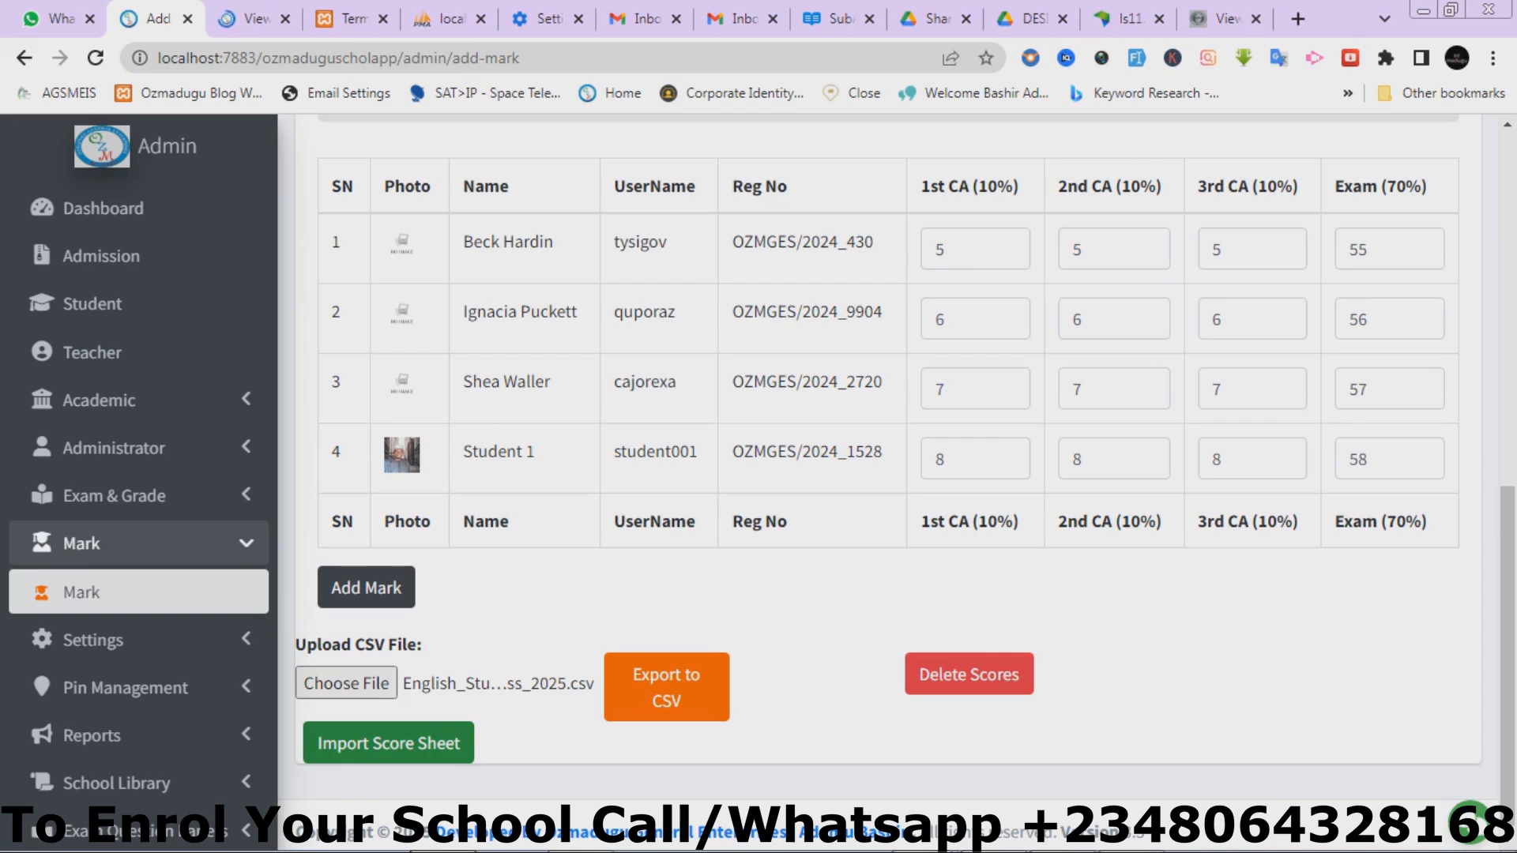
click(388, 743)
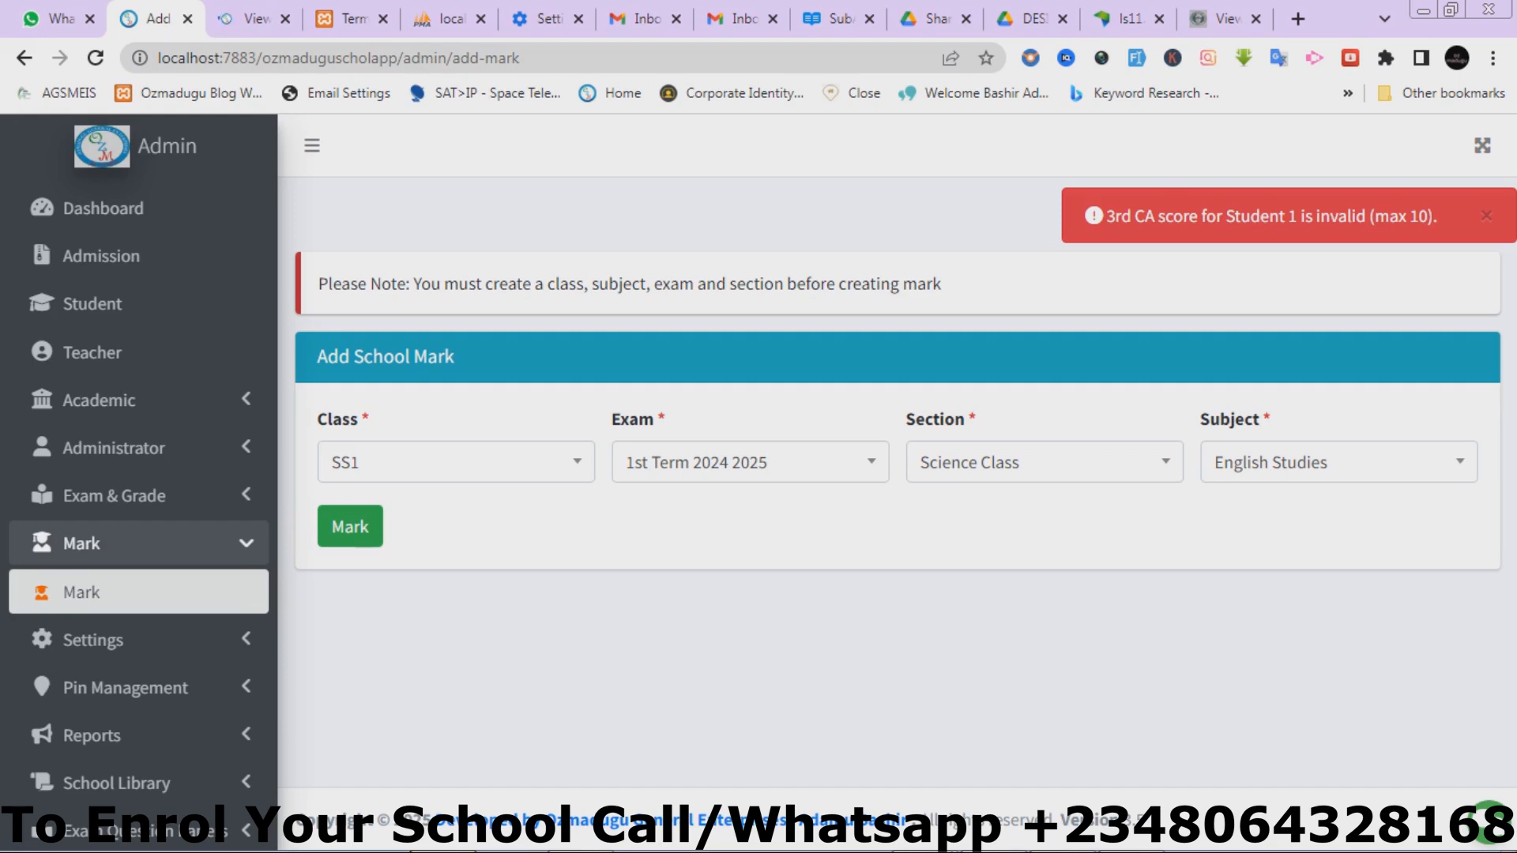
Step: Switch to Excel, set Student 1's 3rd CA score to 10, and save the score sheet in CSV format
click(1131, 846)
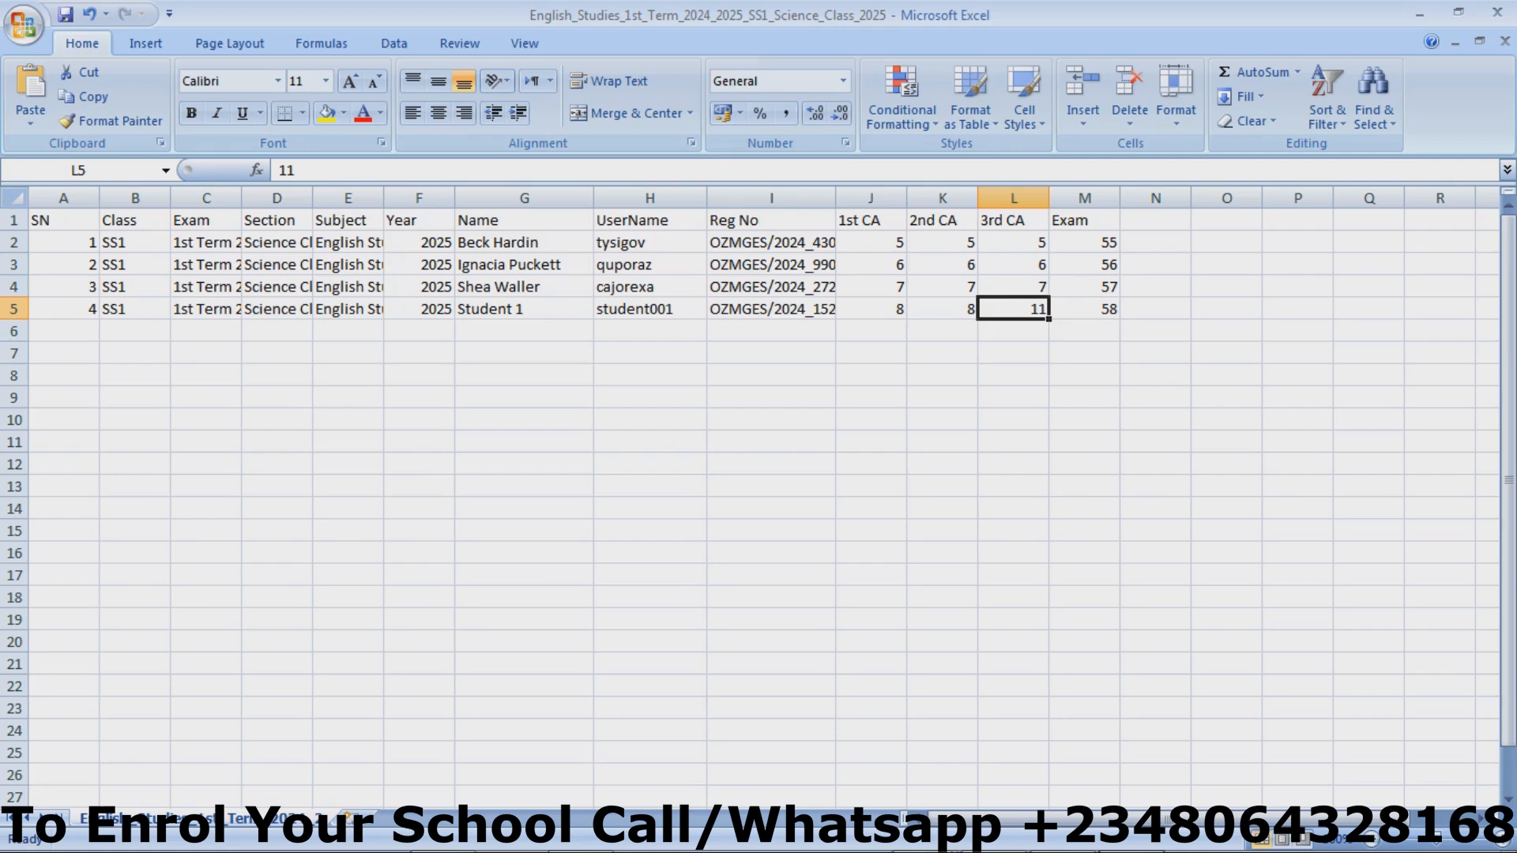
text(10)
key(ctrl+s)
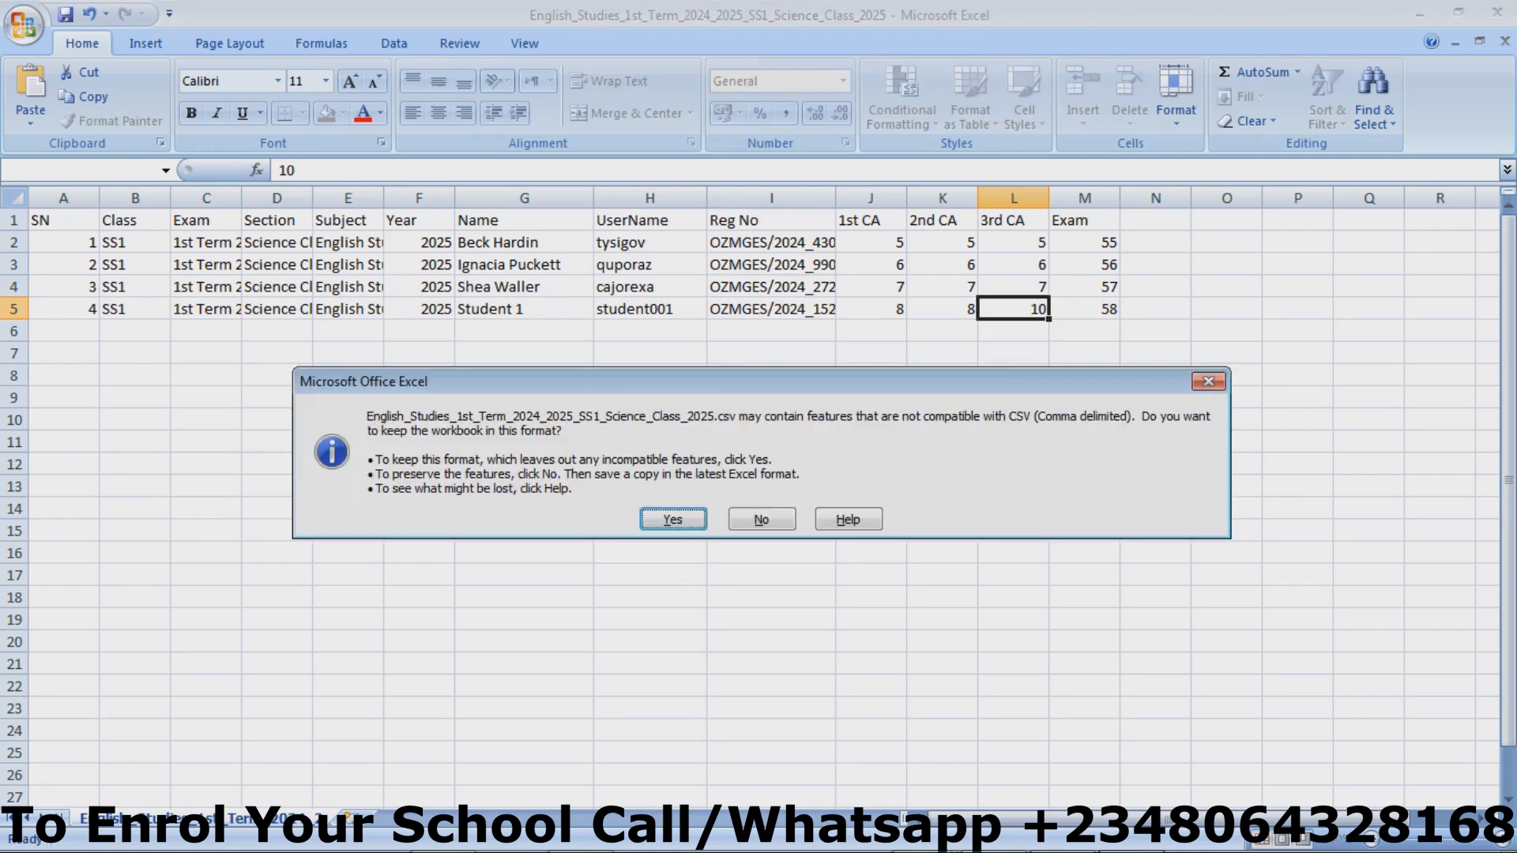
key(Return)
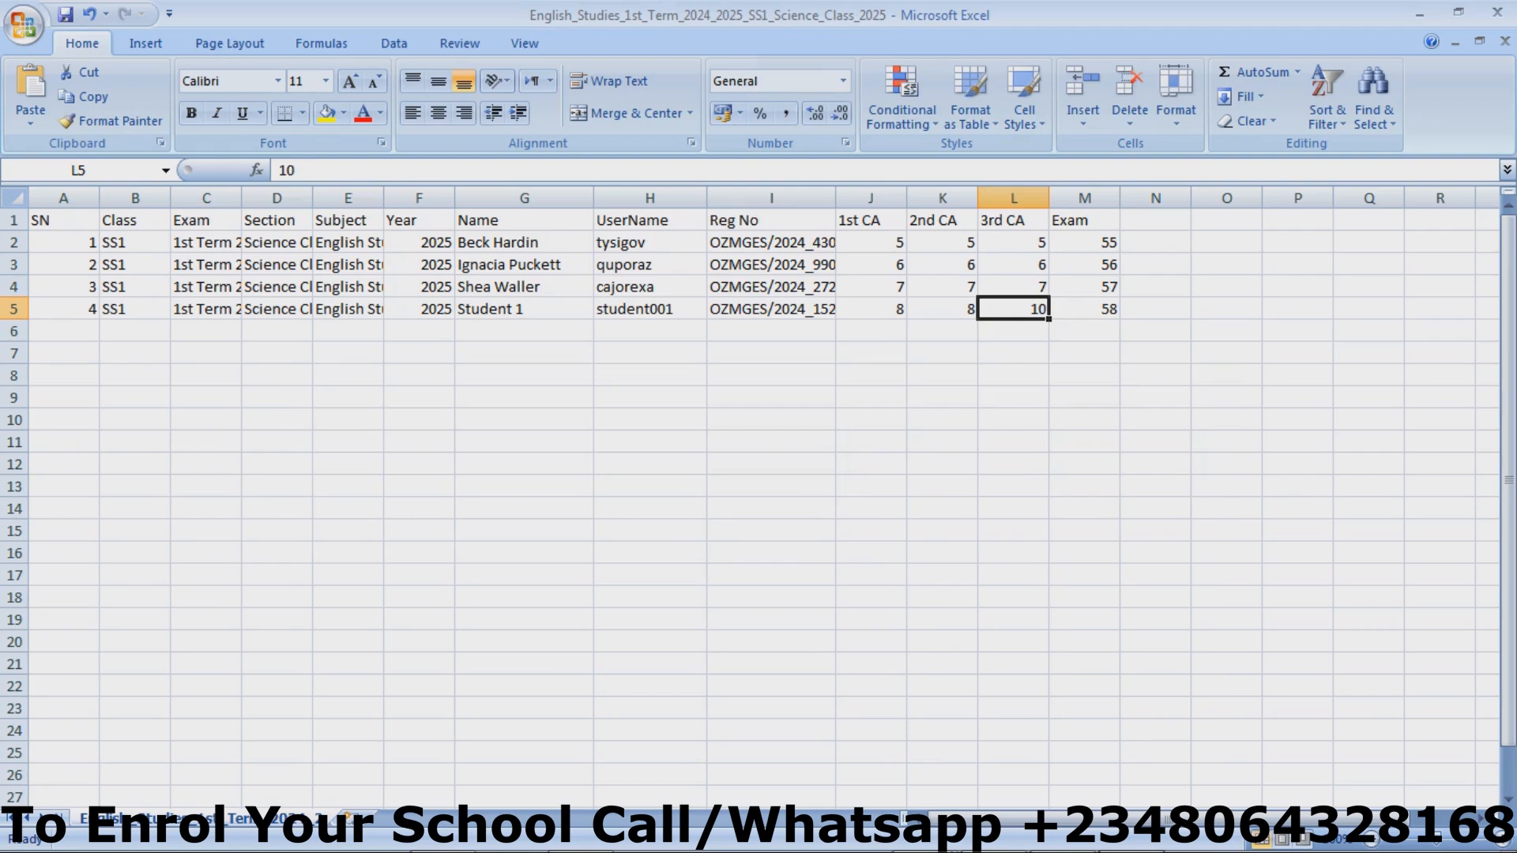
Step: Set the Exam score to 72 for Student 1 and to 80 for the student in row 3
key(Right)
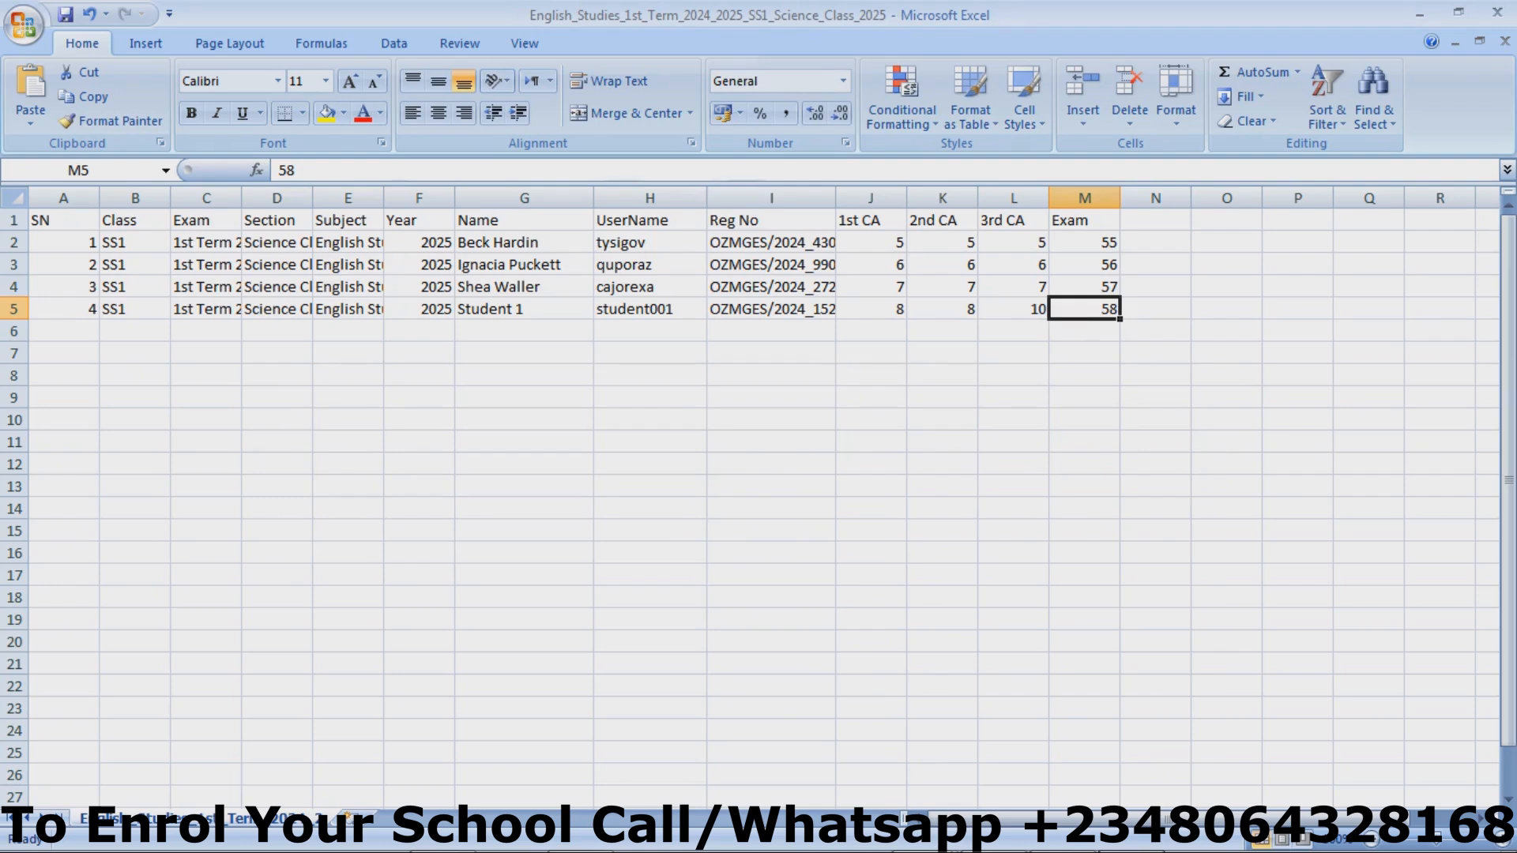
text(2)
click(1112, 308)
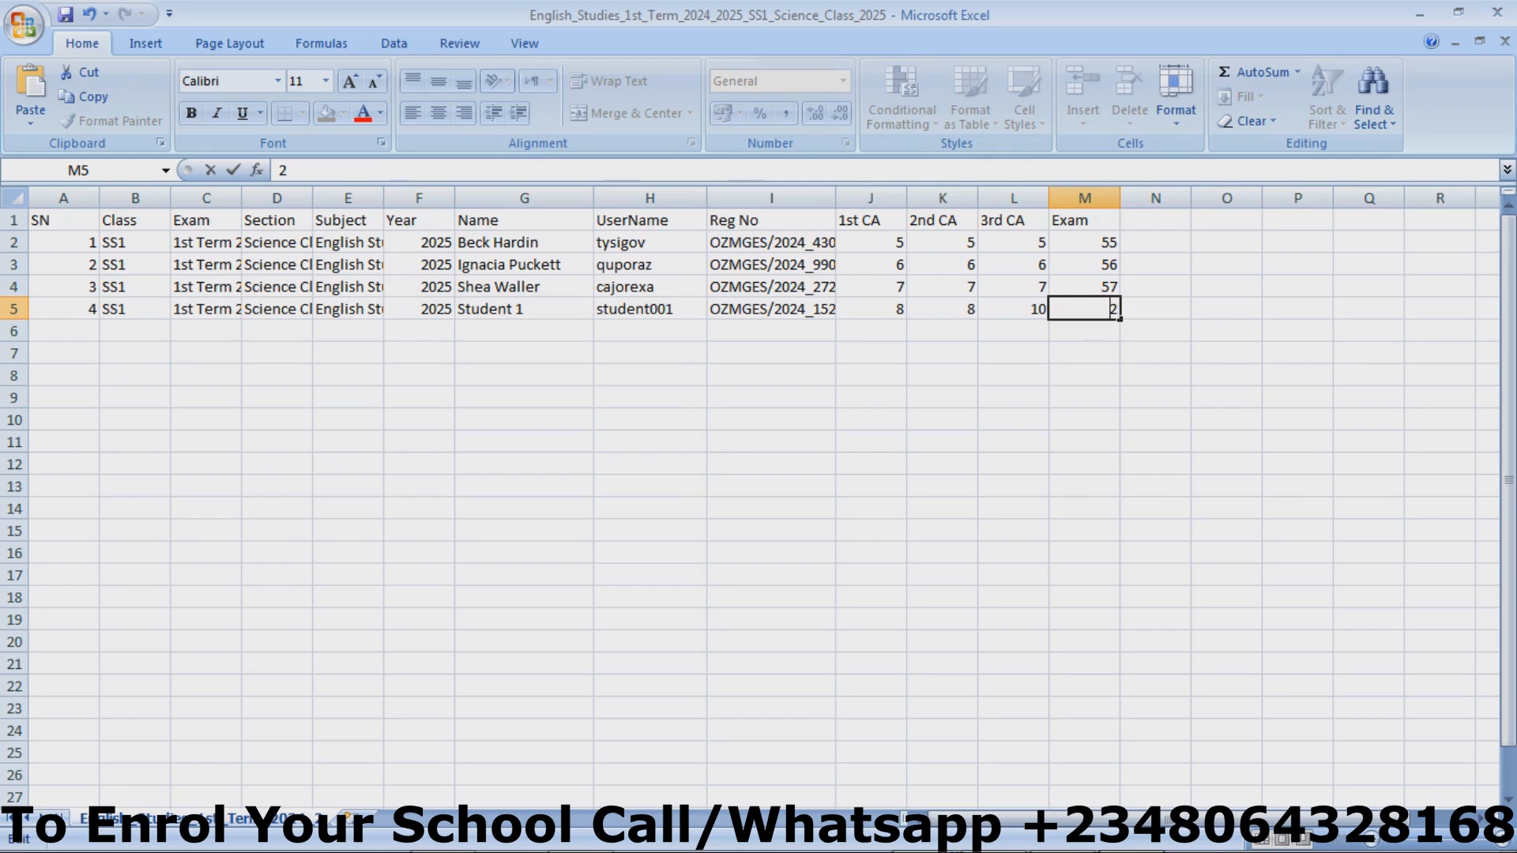
text(7)
click(1084, 265)
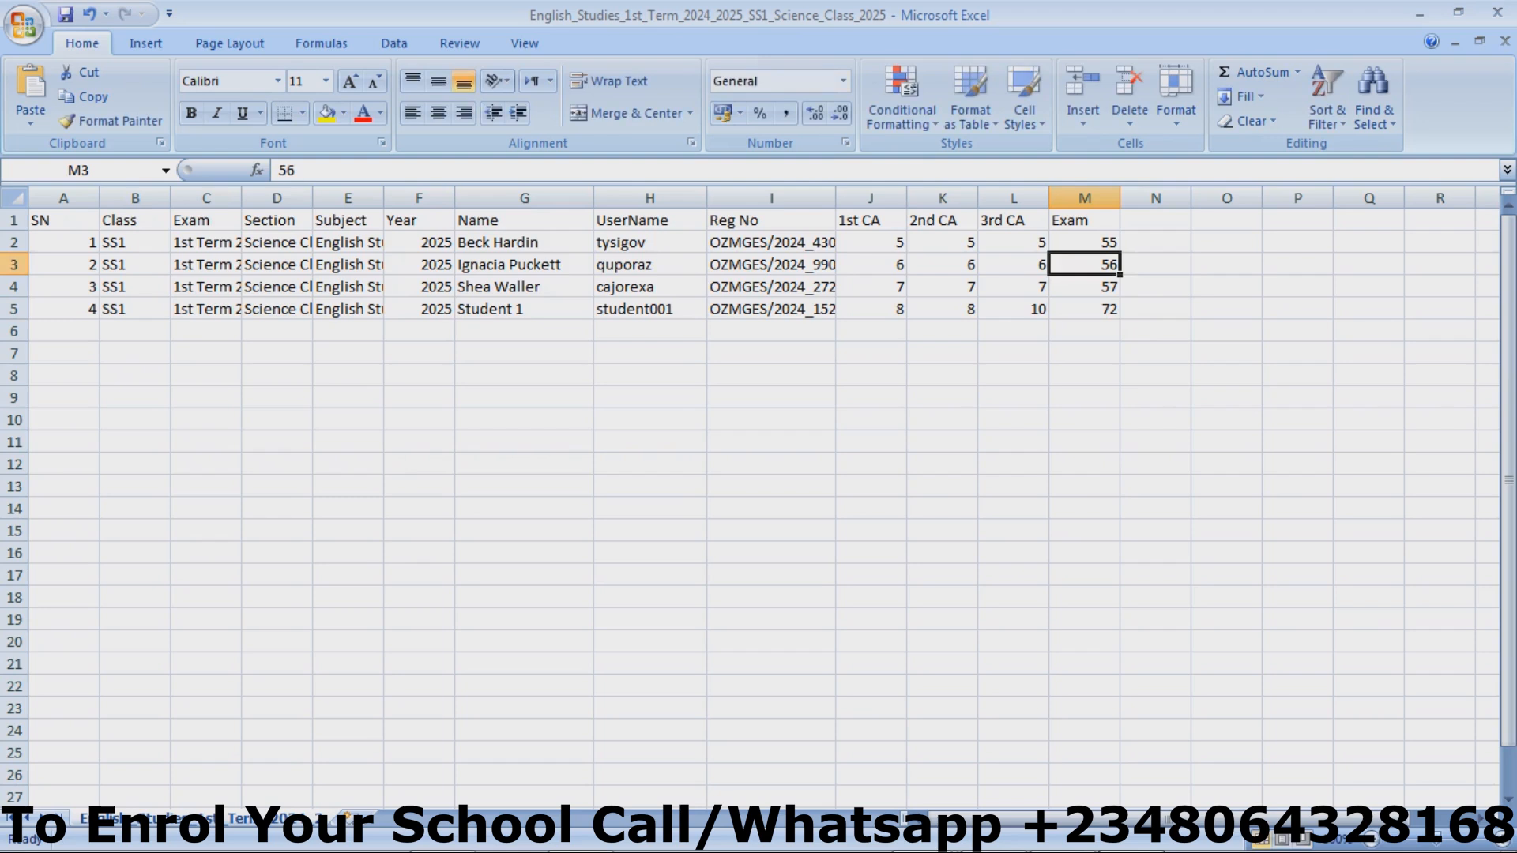
text(80)
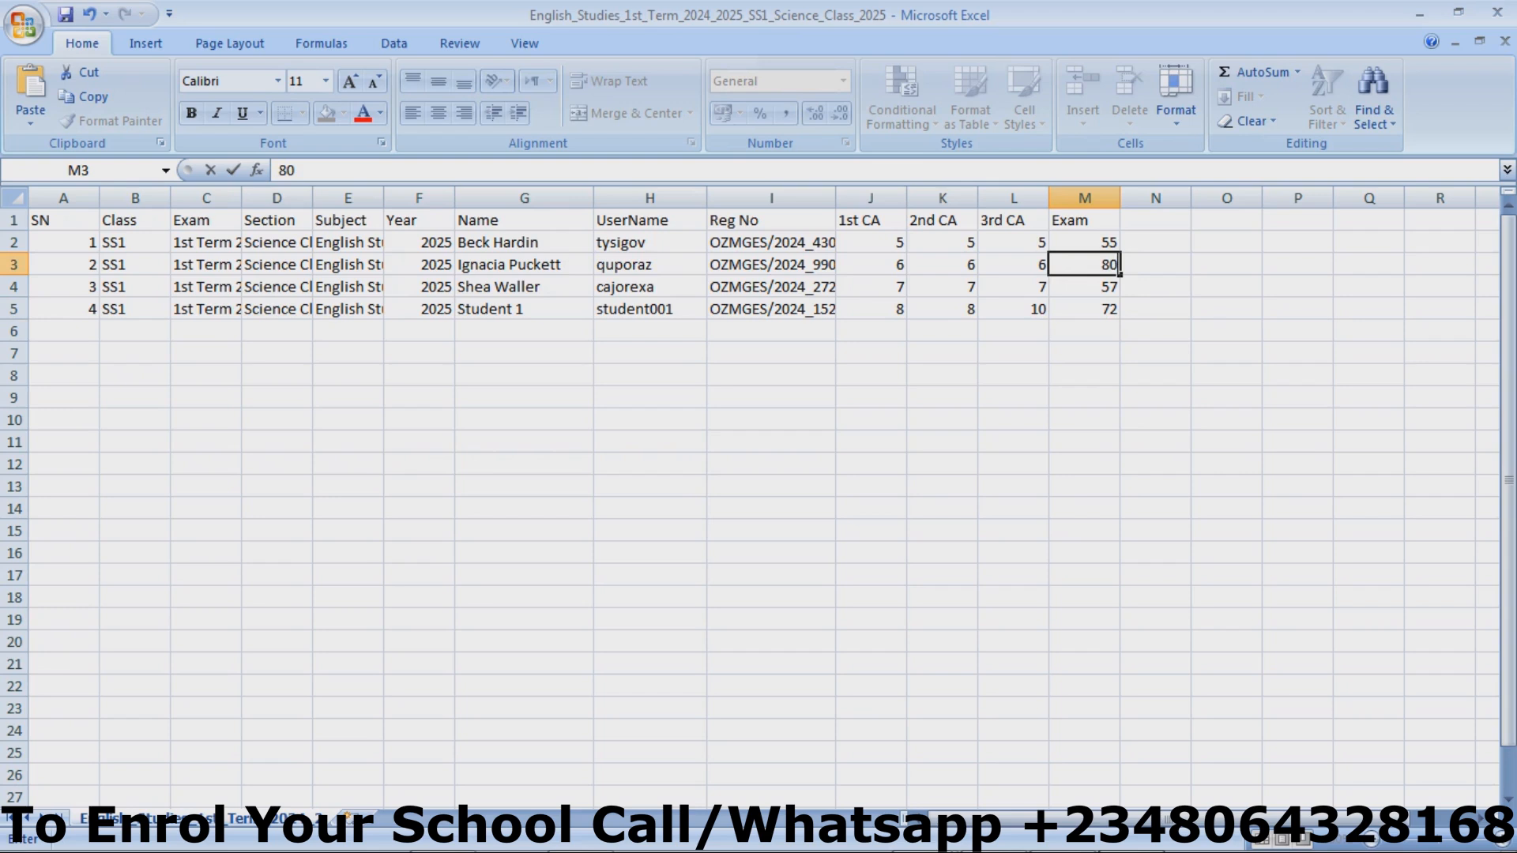
key(Up)
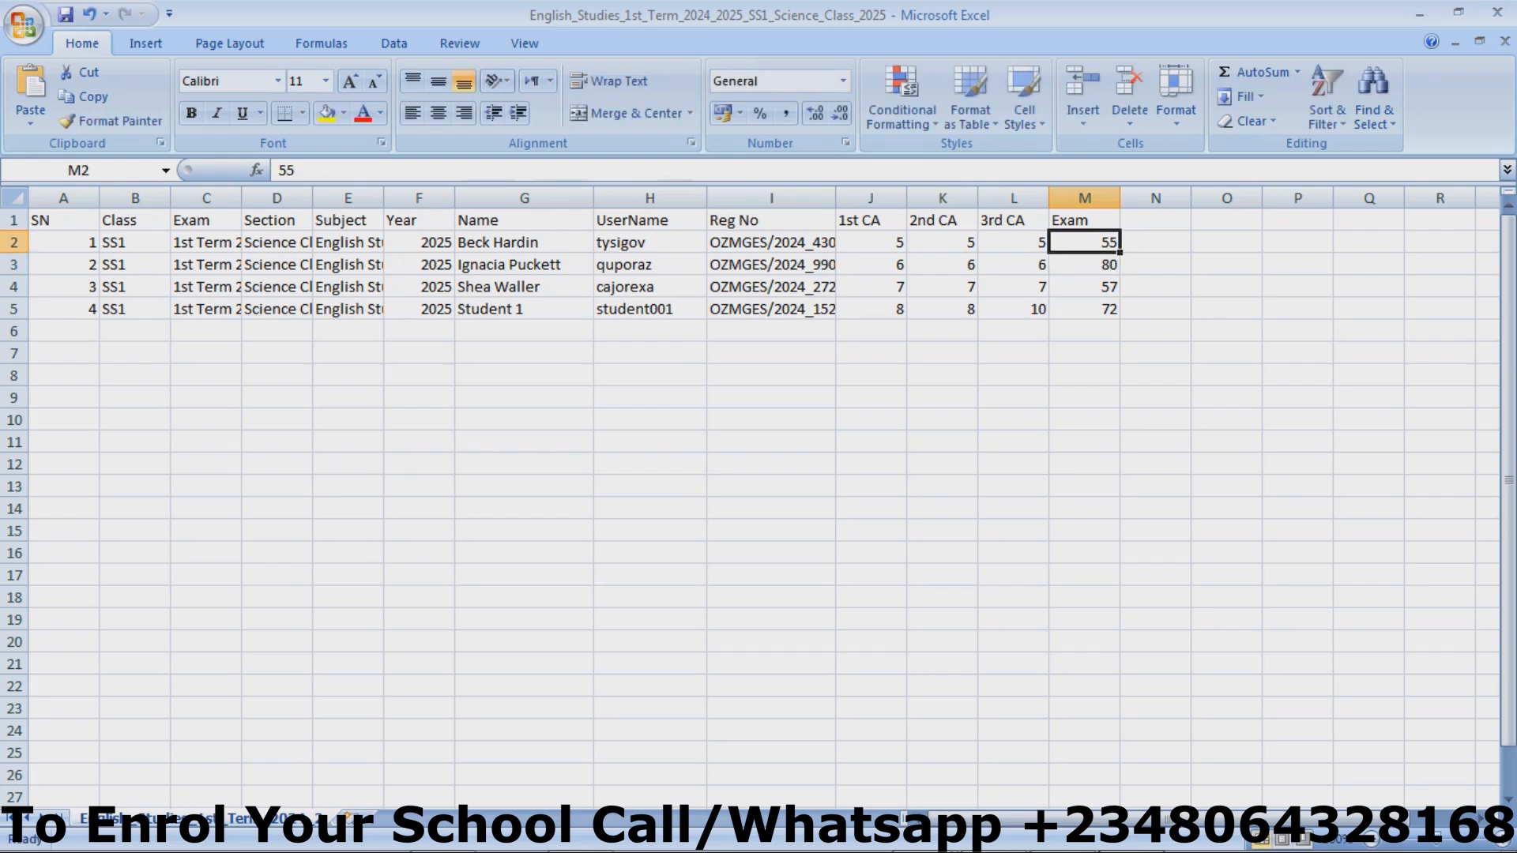
Step: Set the 2nd CA score of the student in row 2 to 80 and save the score sheet in CSV format
click(943, 243)
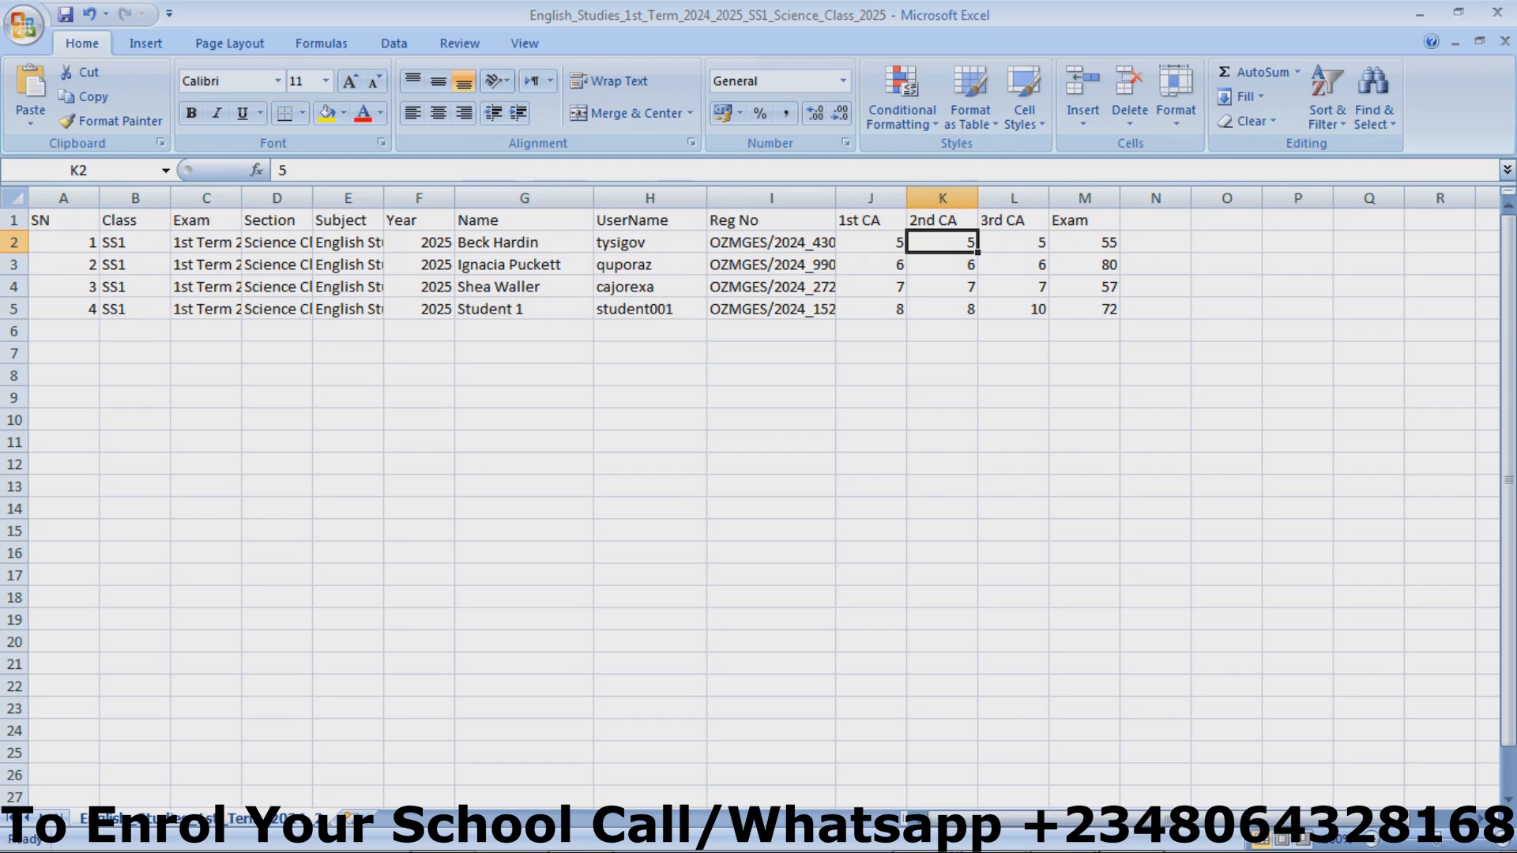
text(80)
click(943, 243)
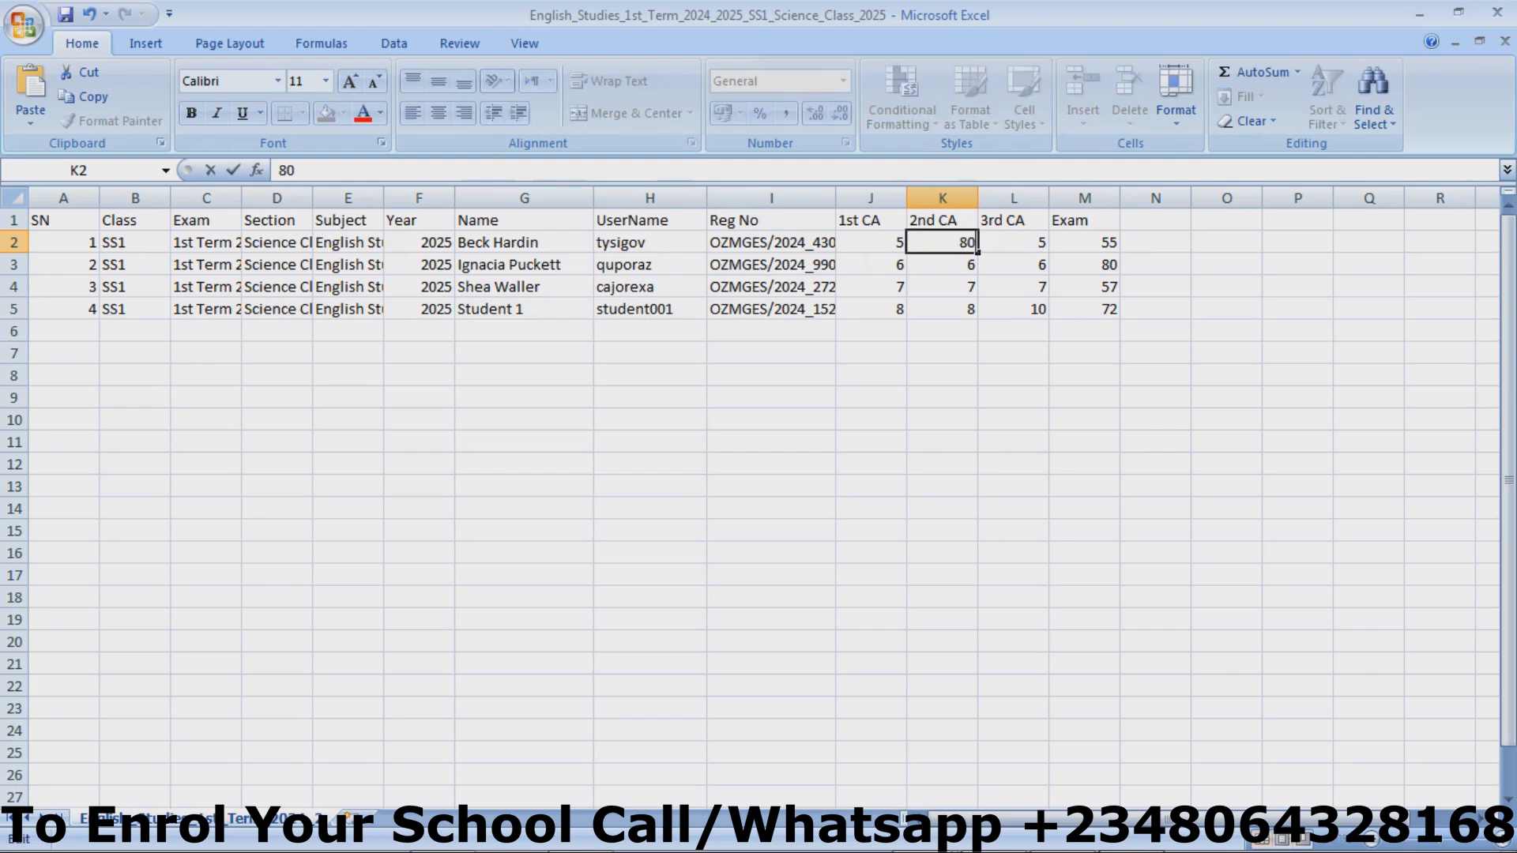
key(ctrl+s)
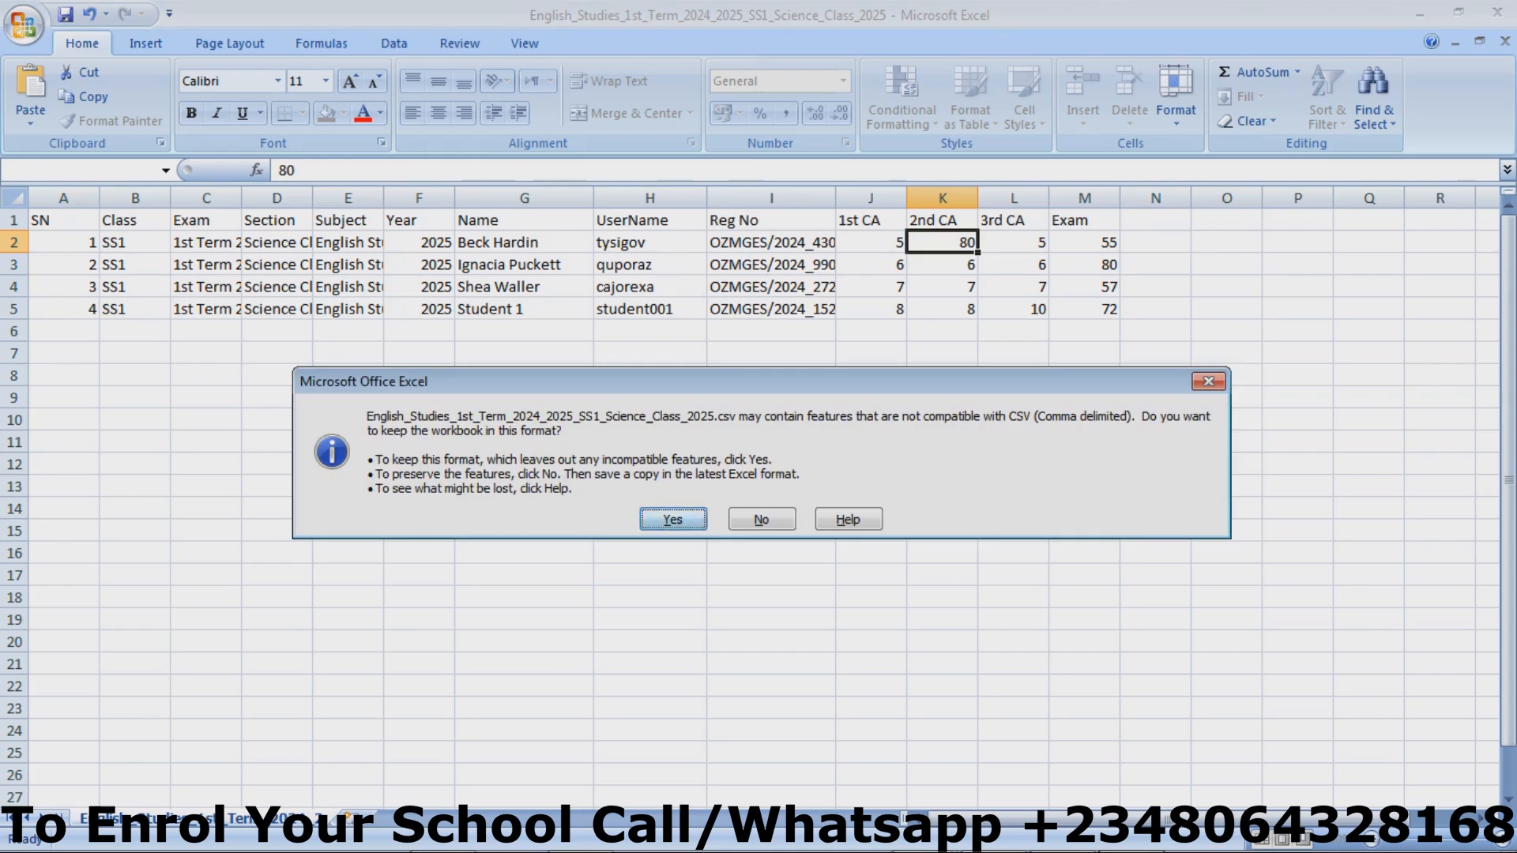
key(Return)
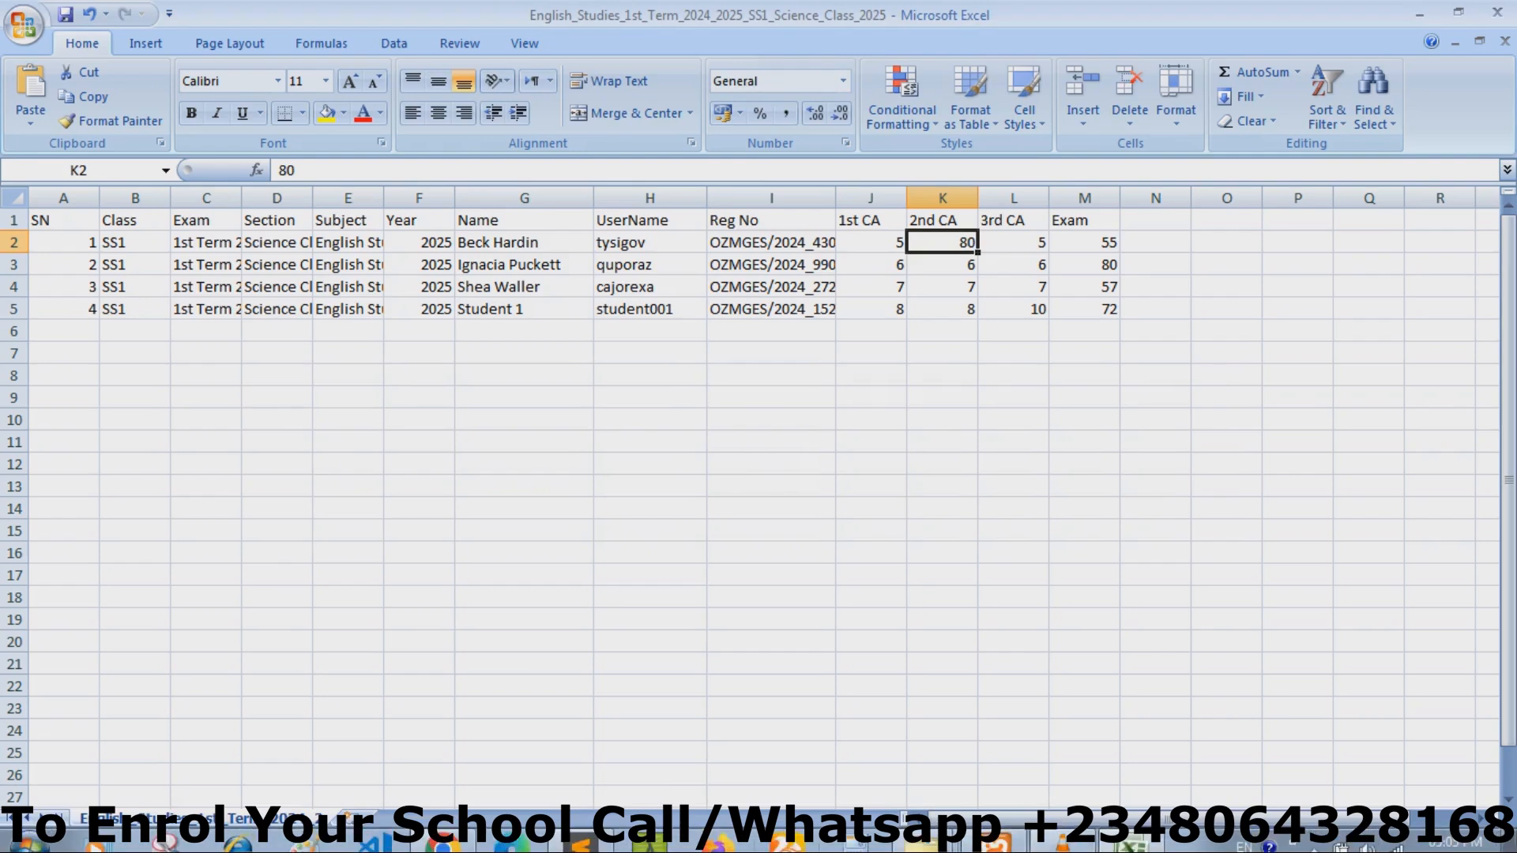
Step: Switch to the school portal in Chrome, reload the mark page, and open marks for SS1, 1st Term 2024 2025, Science Class, English Studies
click(443, 832)
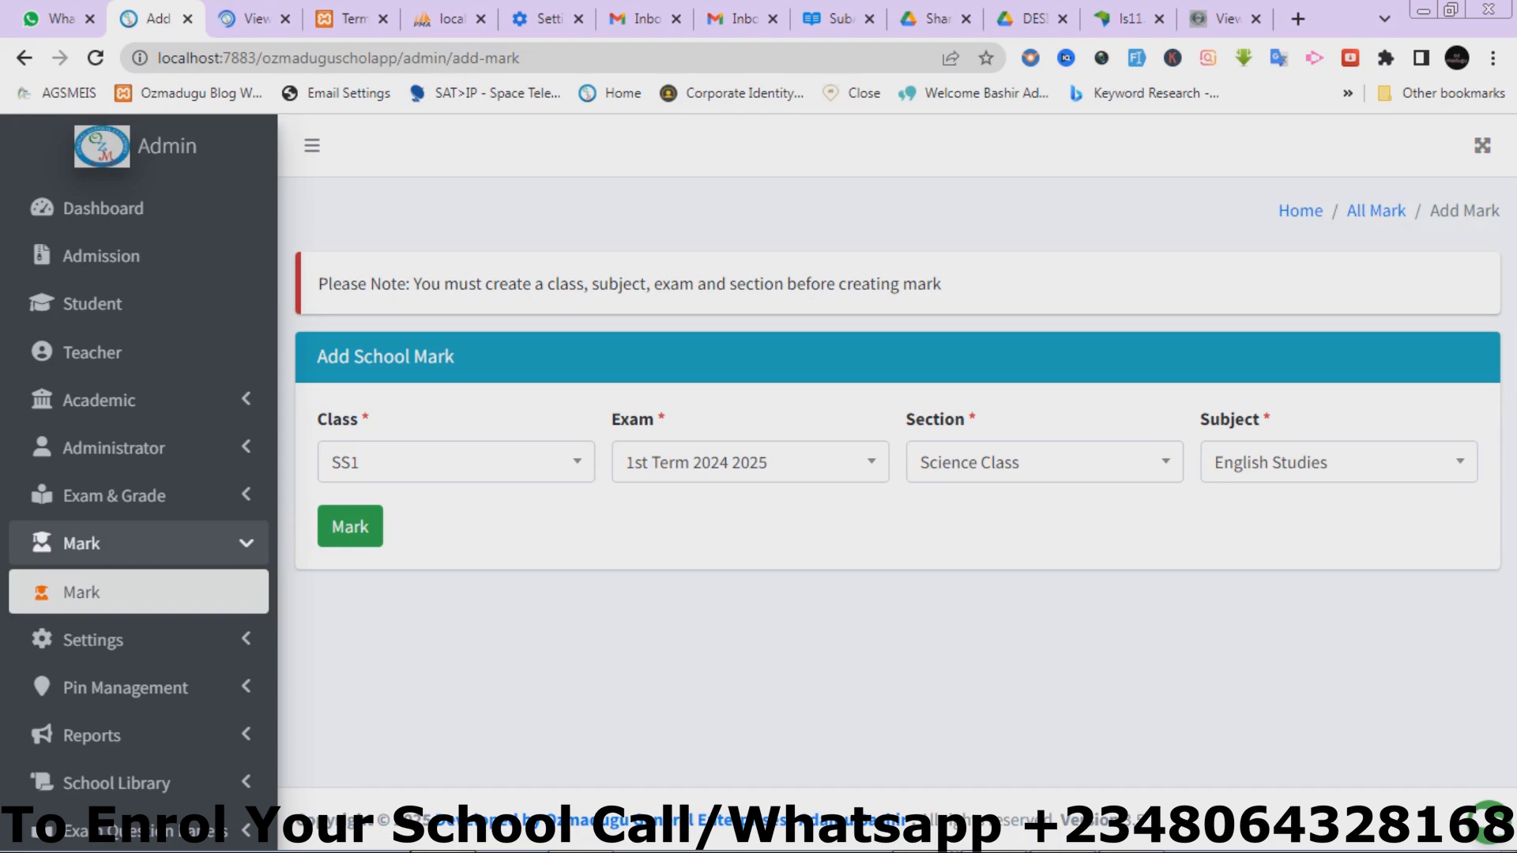
click(95, 58)
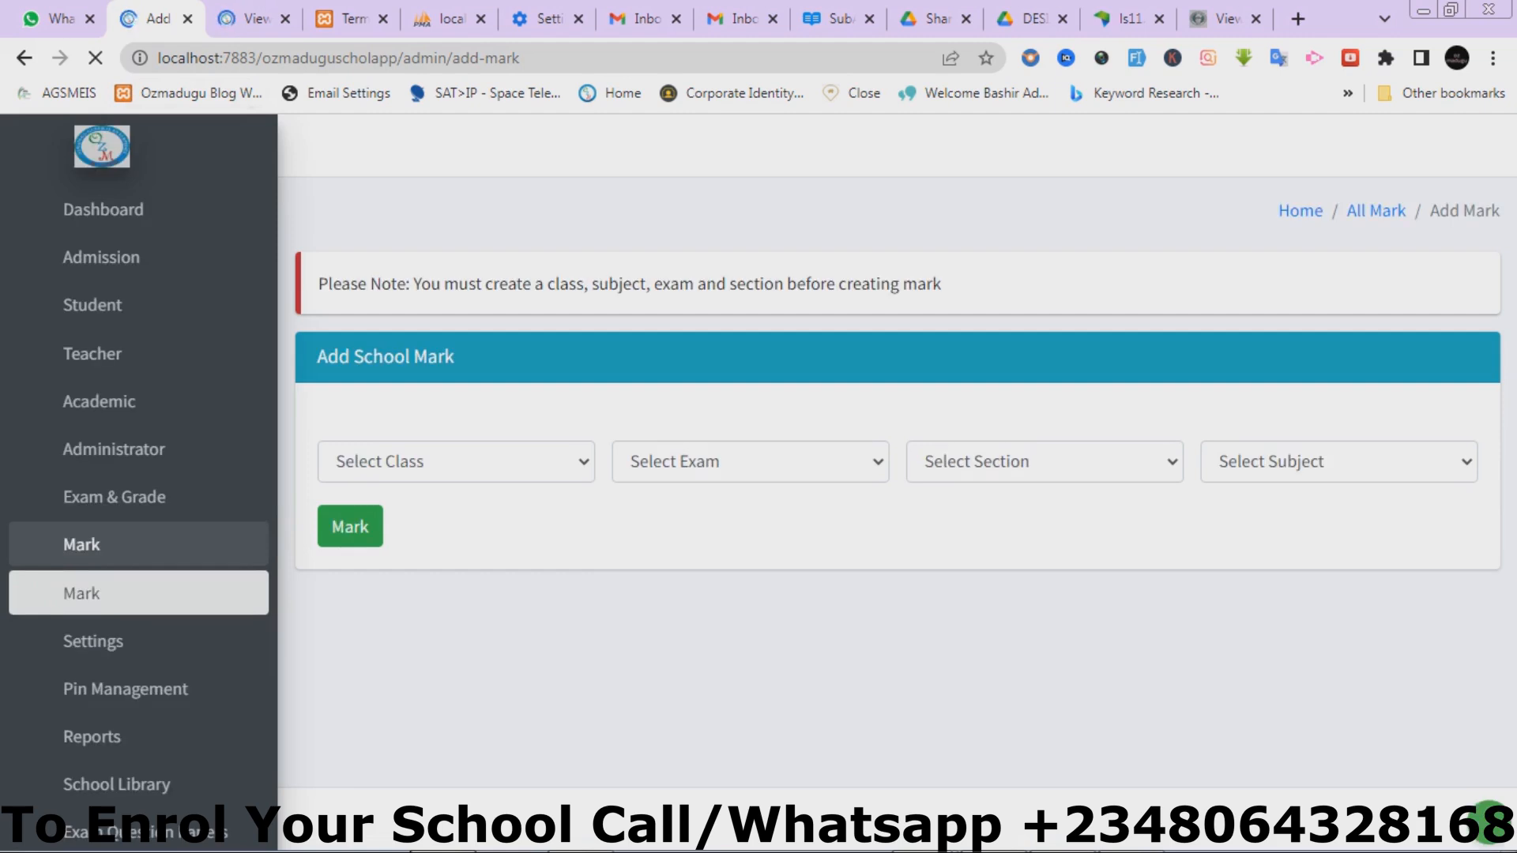
click(456, 462)
click(456, 589)
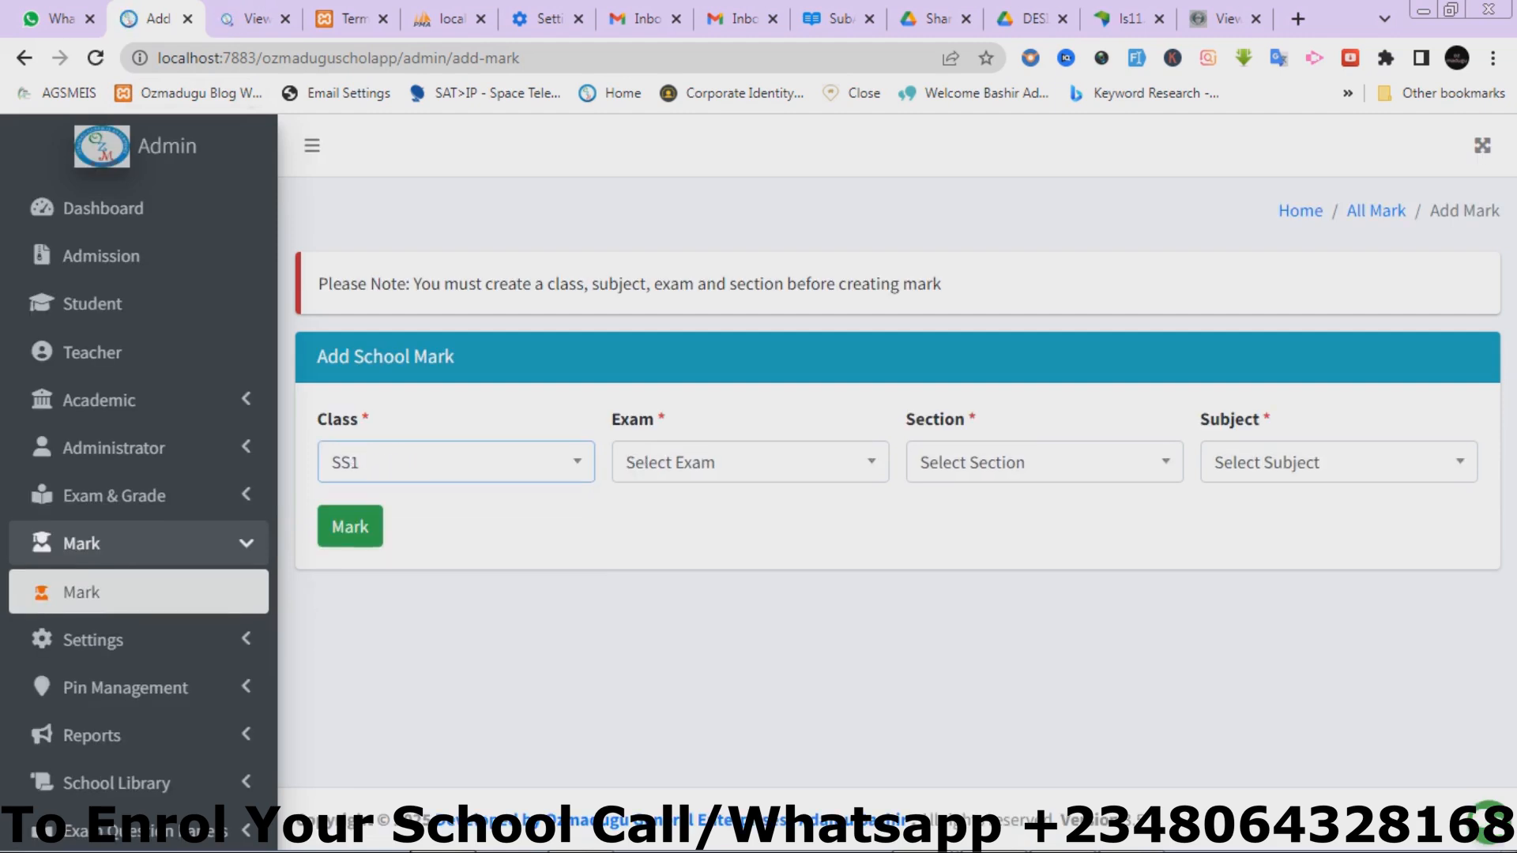
click(750, 462)
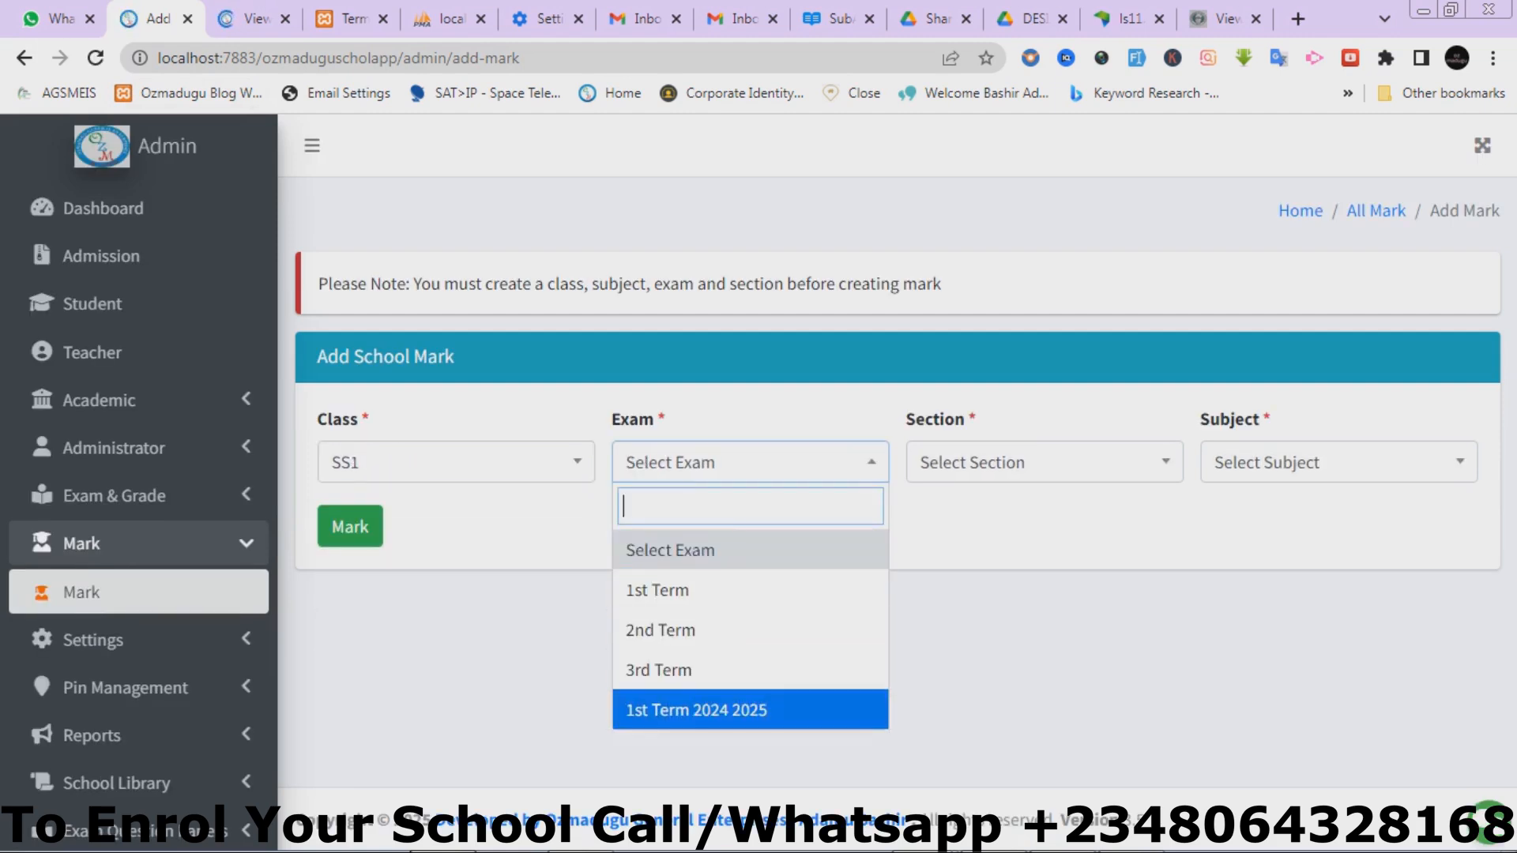
click(696, 710)
click(1045, 462)
click(1043, 590)
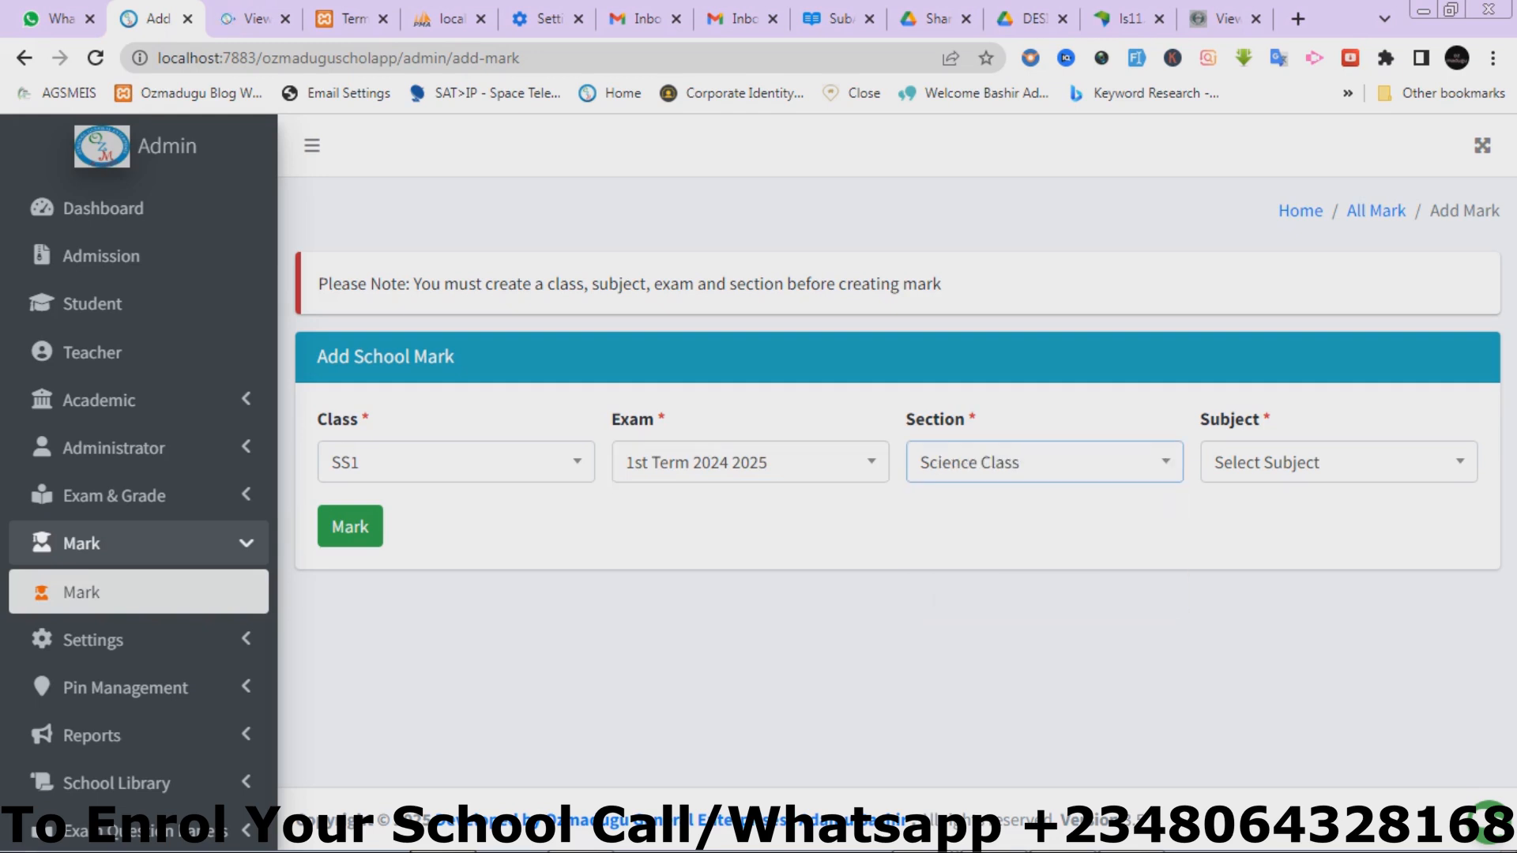
click(1339, 462)
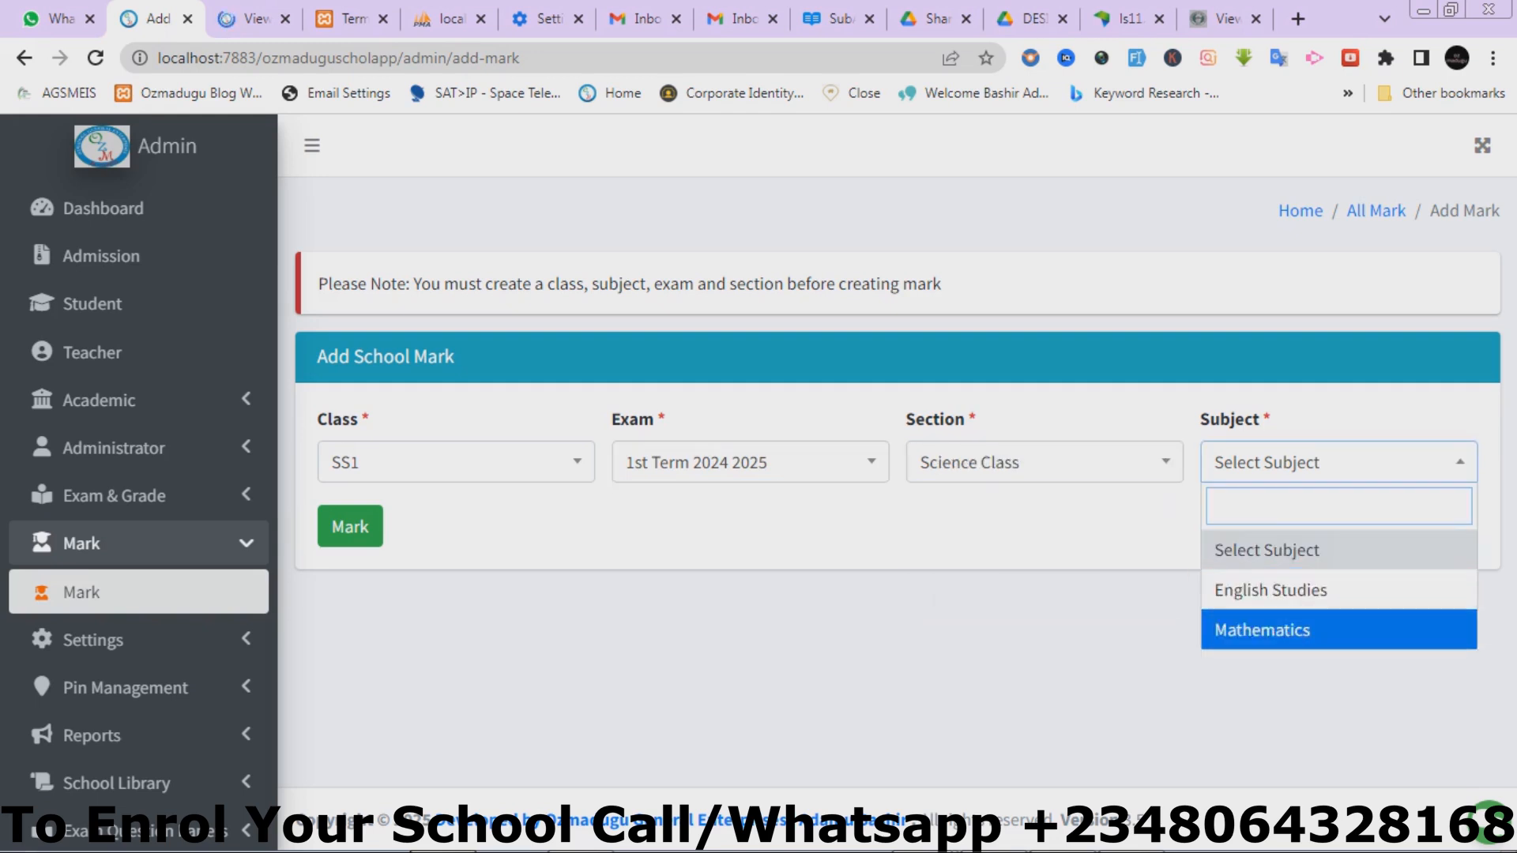
click(1339, 589)
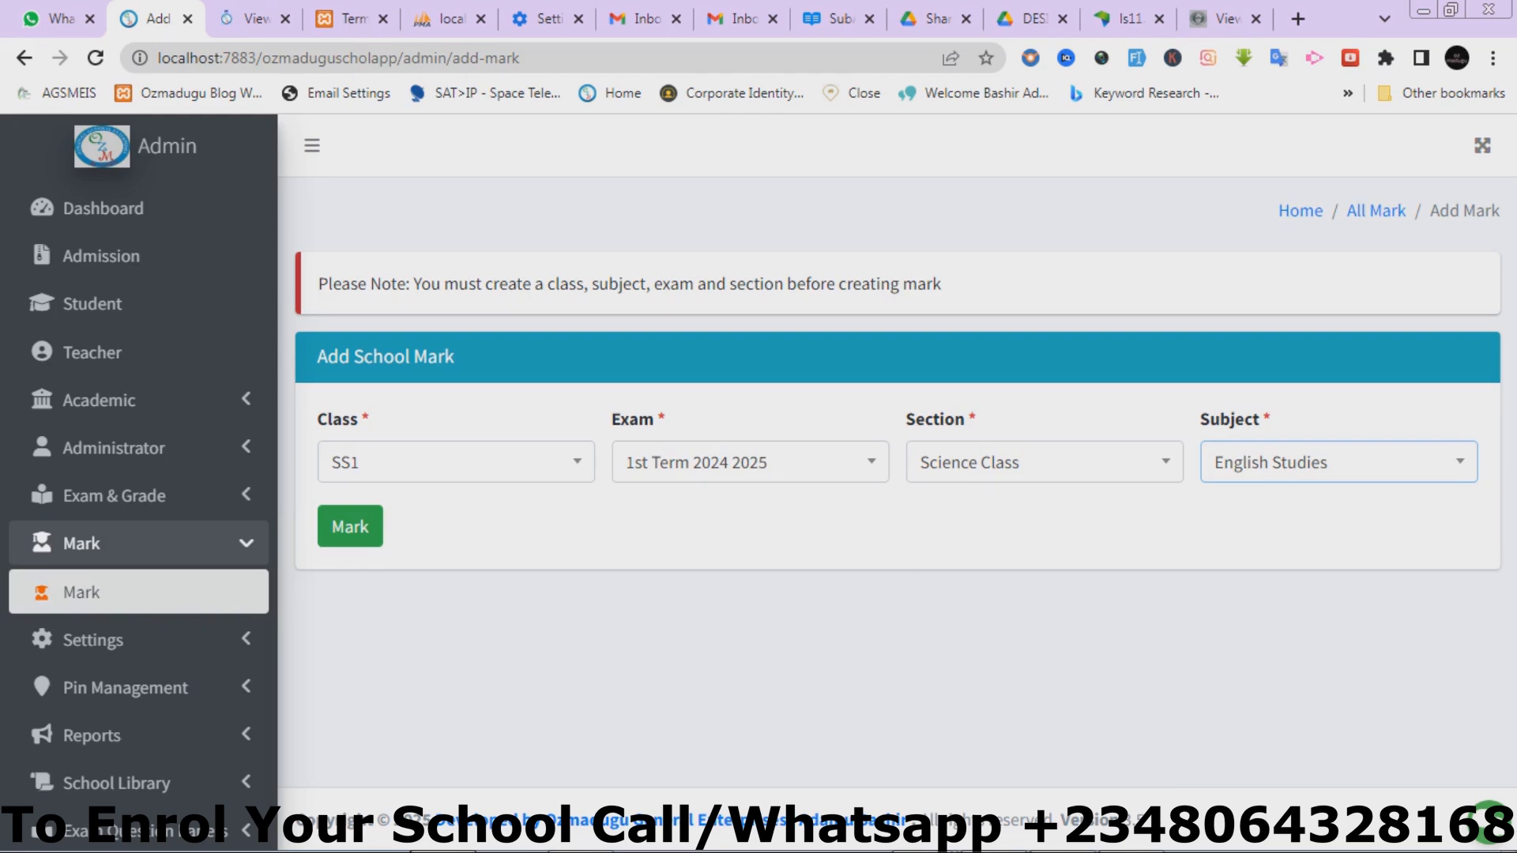
click(350, 527)
Step: Try to import English_Studies_1st_Term_2024_2025_SS1_Science_Class_2025.csv from Downloads as the English Studies score sheet
scroll(889, 482, down, 6)
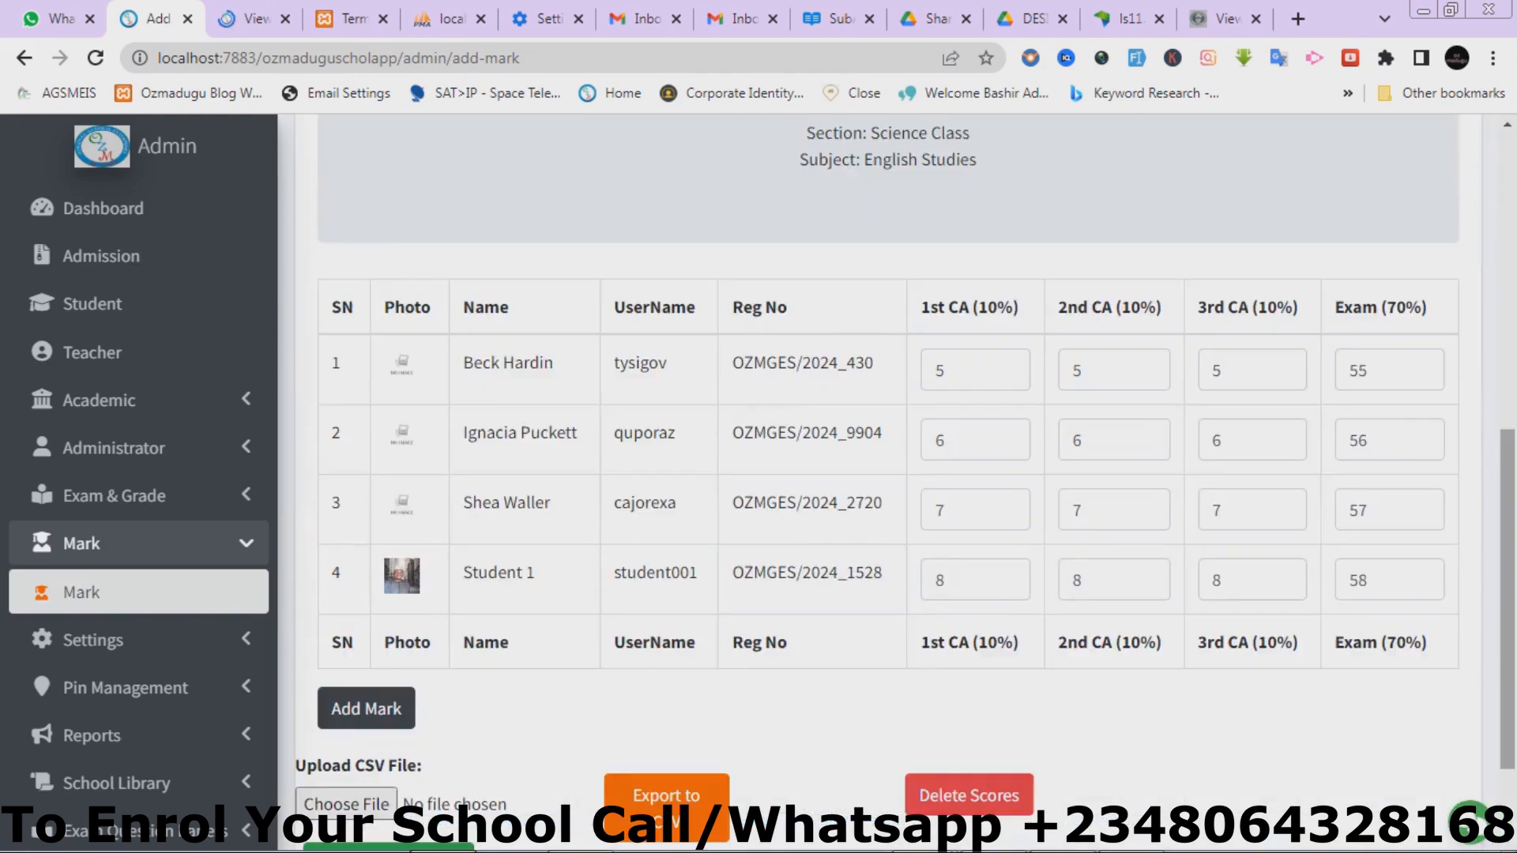
scroll(889, 482, down, 2)
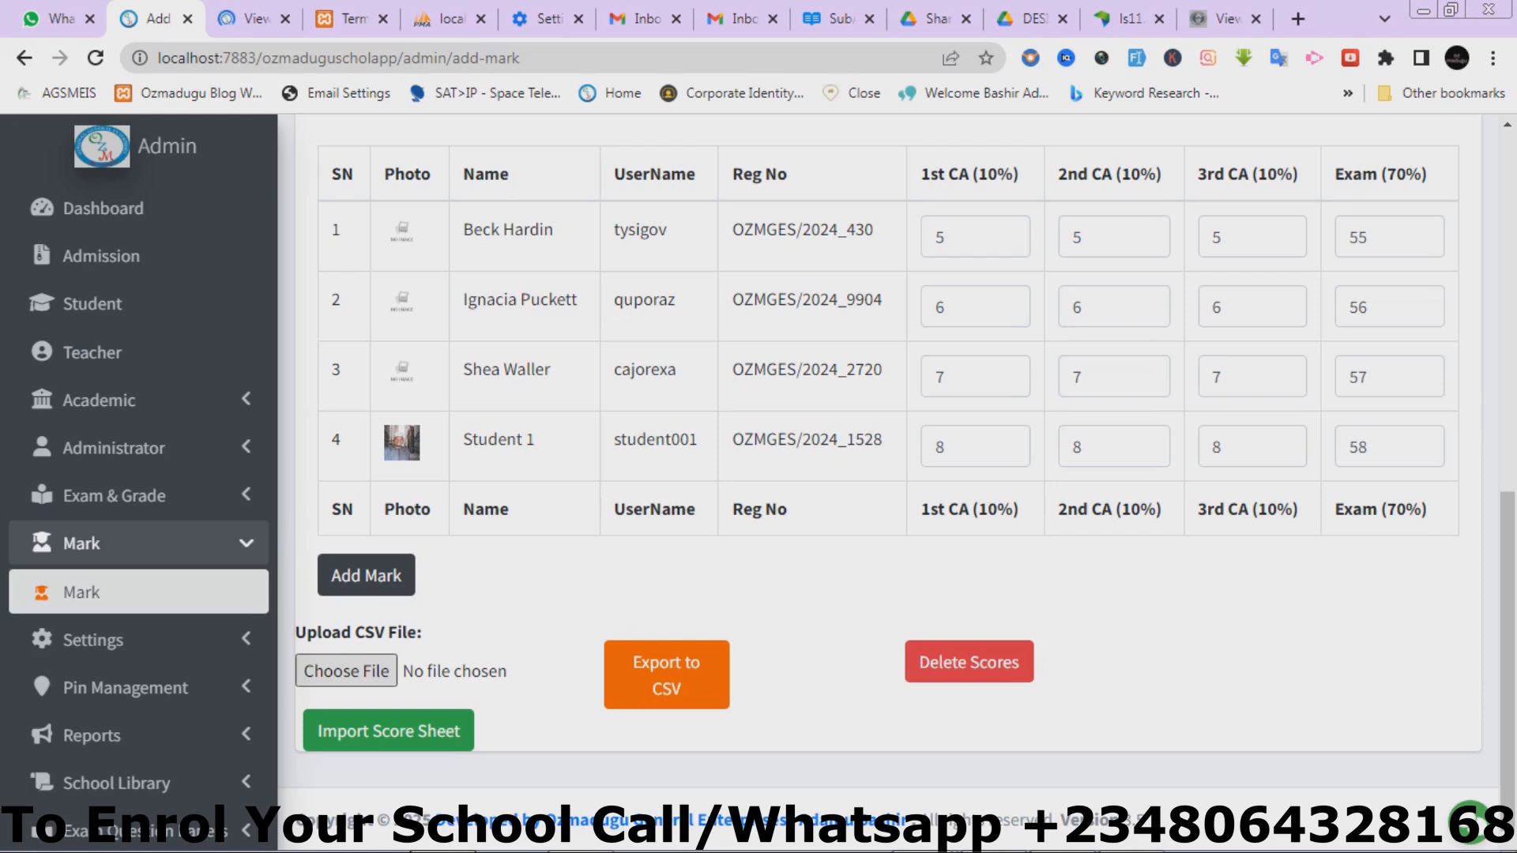
click(346, 671)
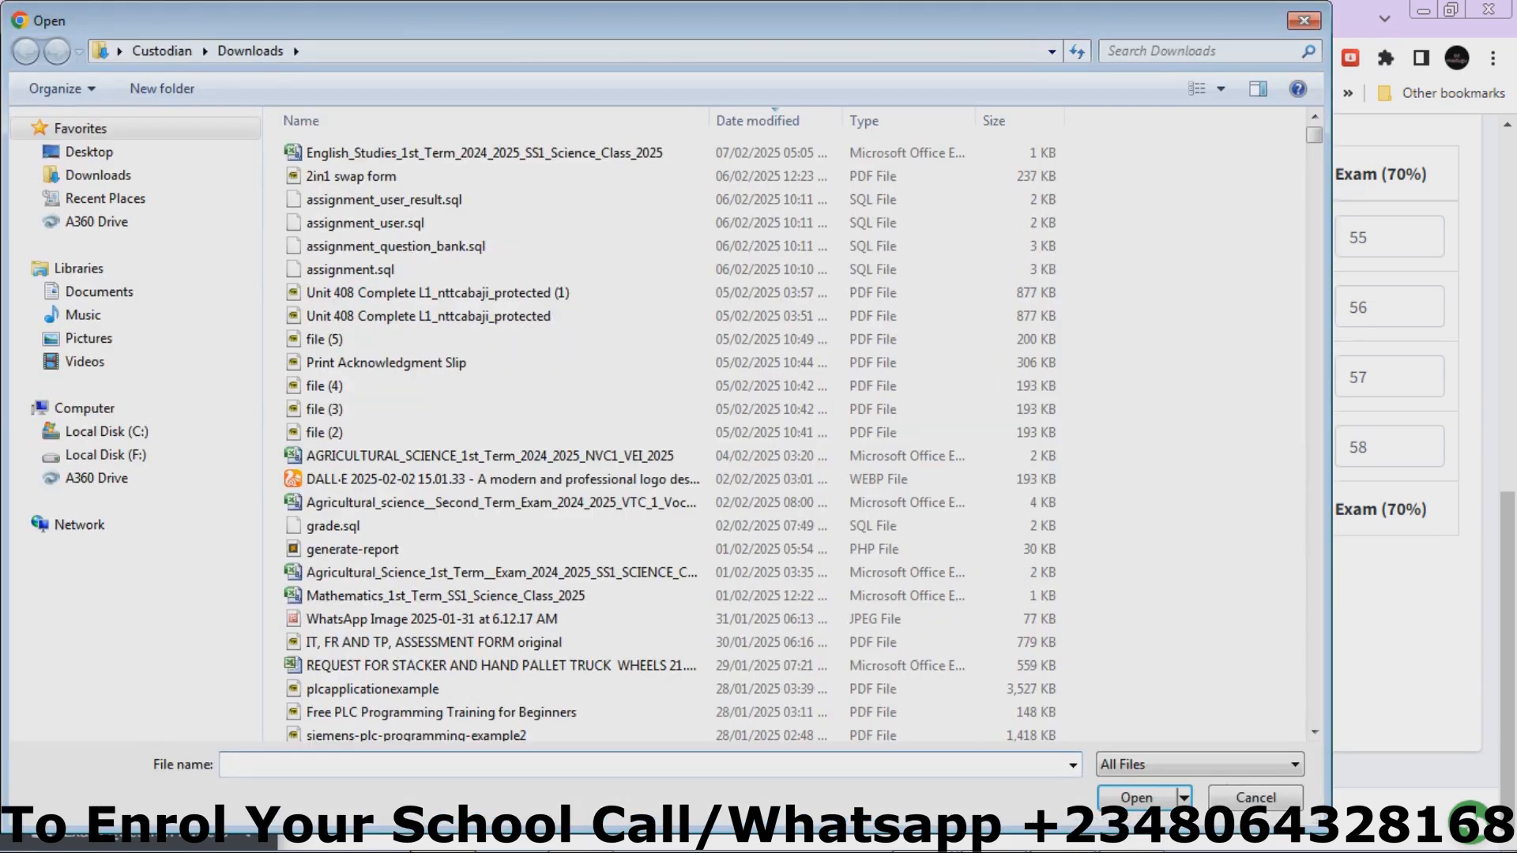
double_click(484, 152)
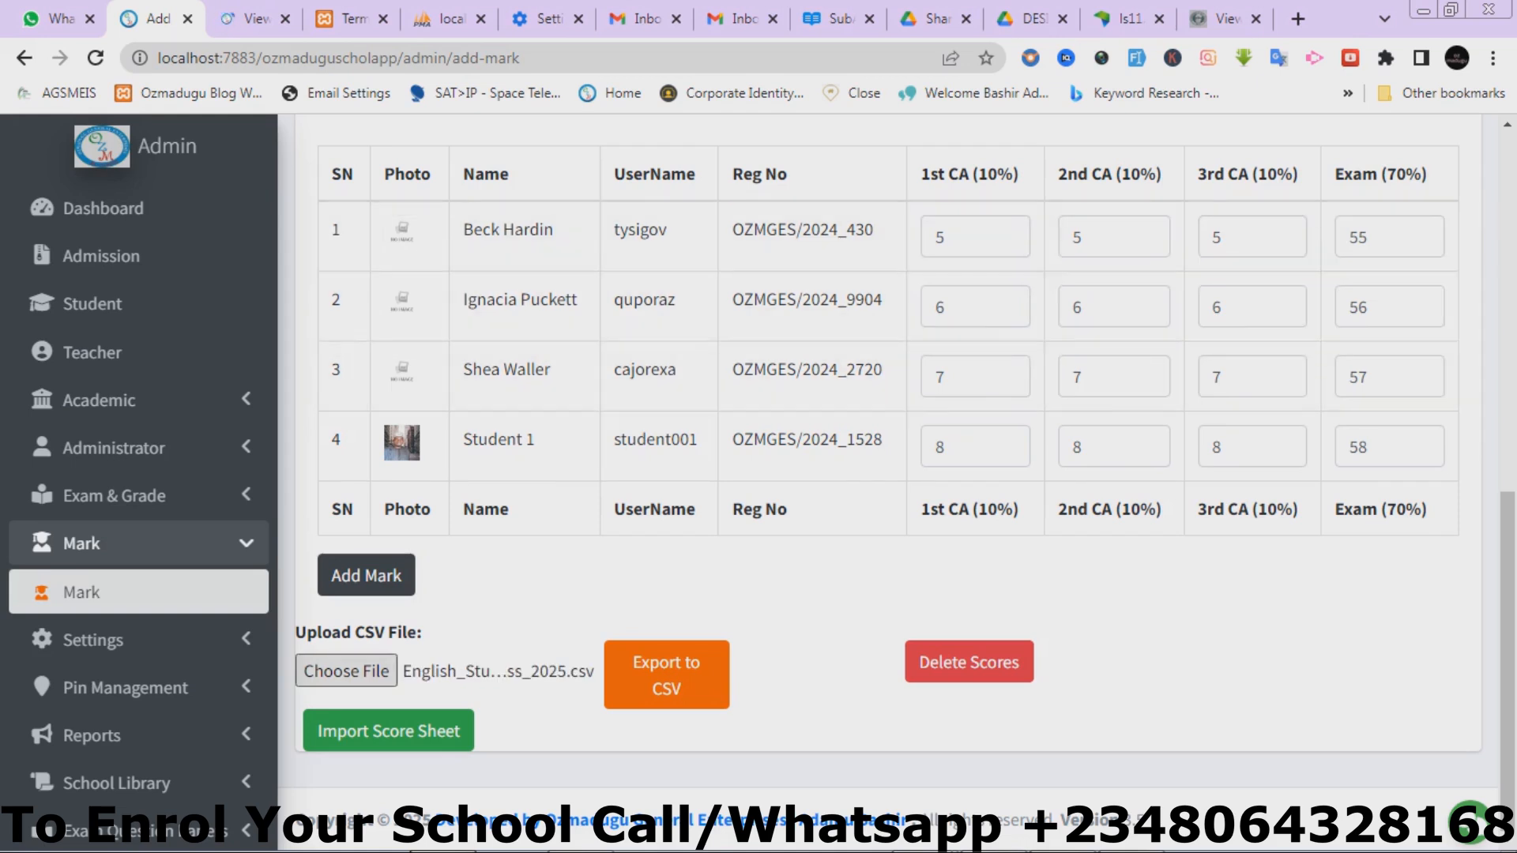
click(388, 730)
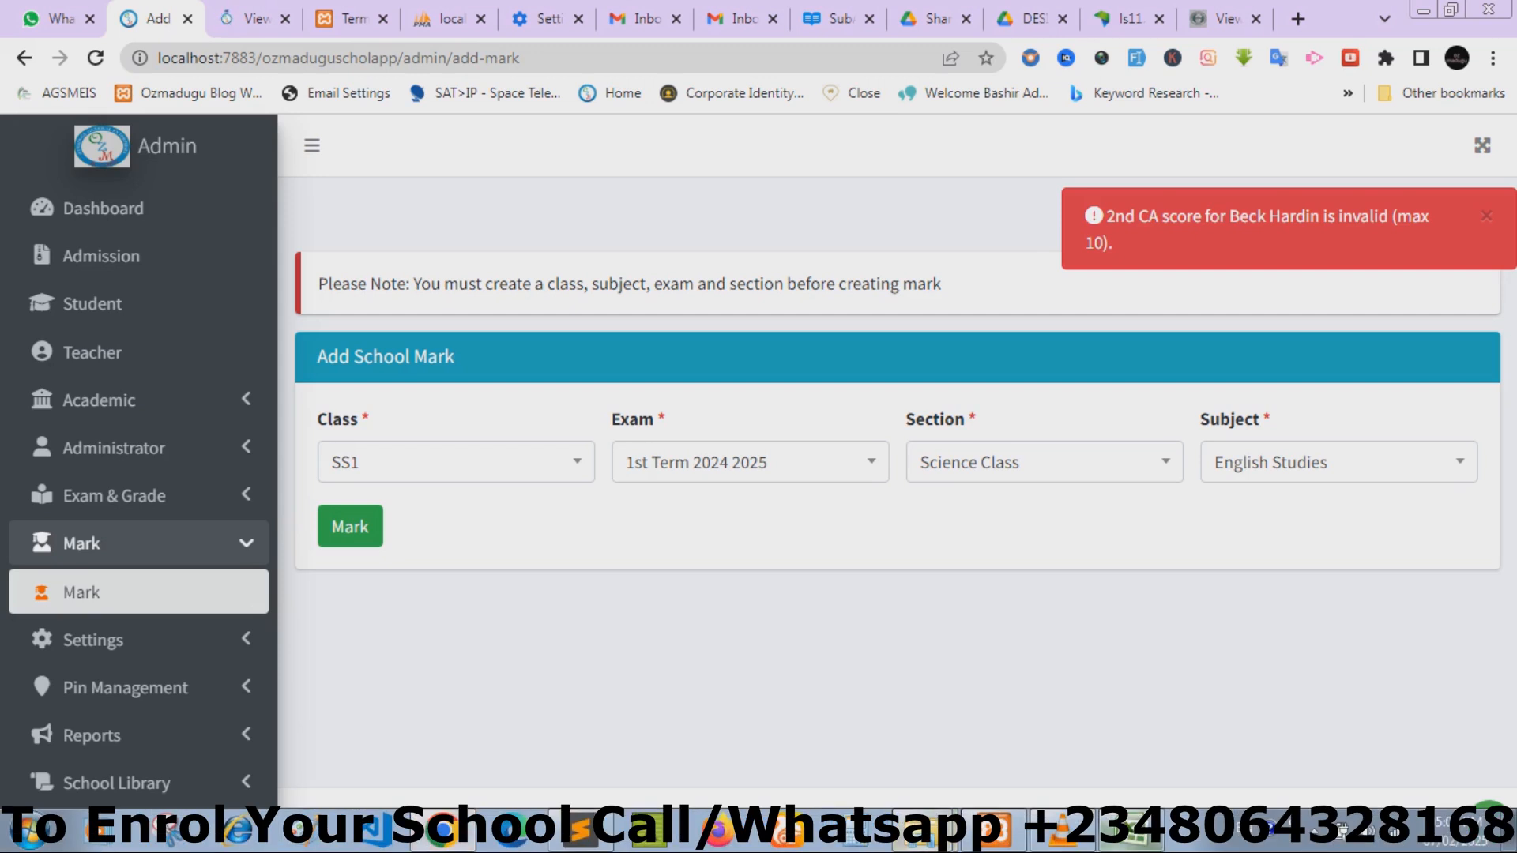
Step: Switch to Excel, set the 2nd CA score of the student in row 2 to 8, and save the sheet in CSV format
click(1133, 835)
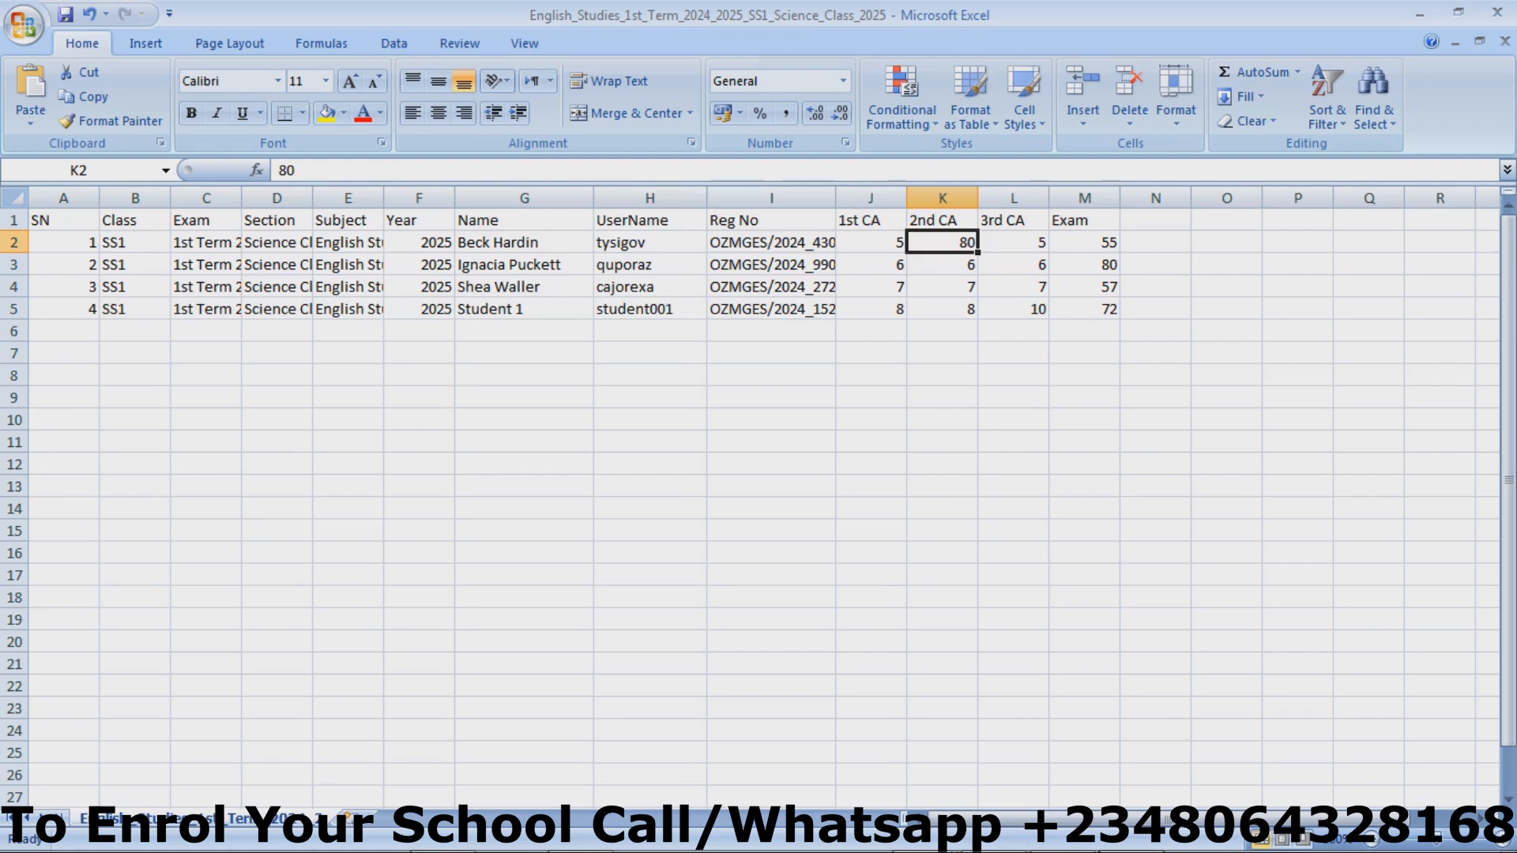
key(F2)
key(BackSpace)
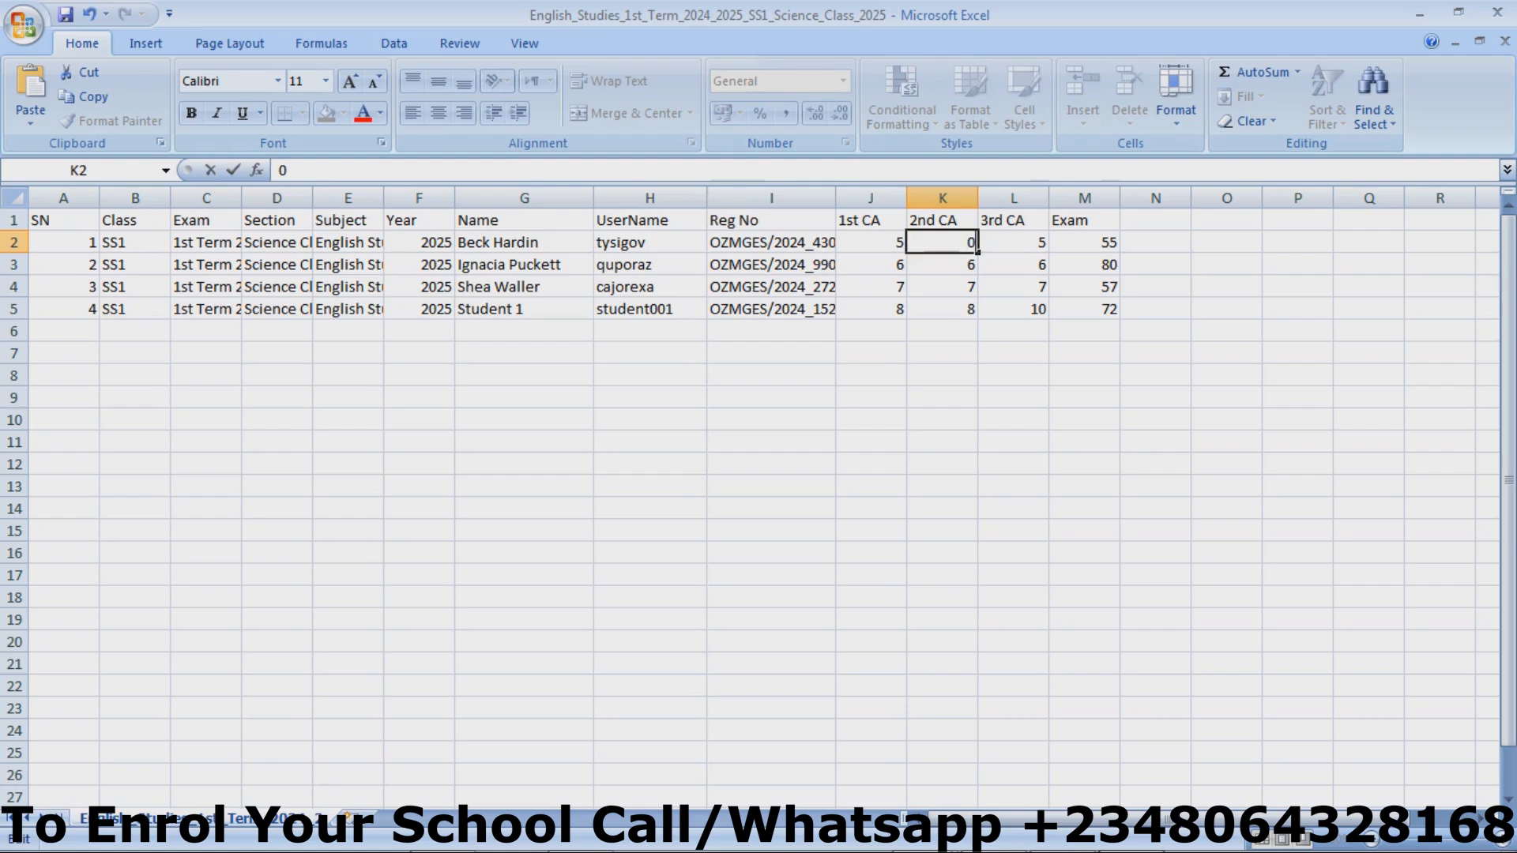
key(Delete)
text(8)
key(ctrl+s)
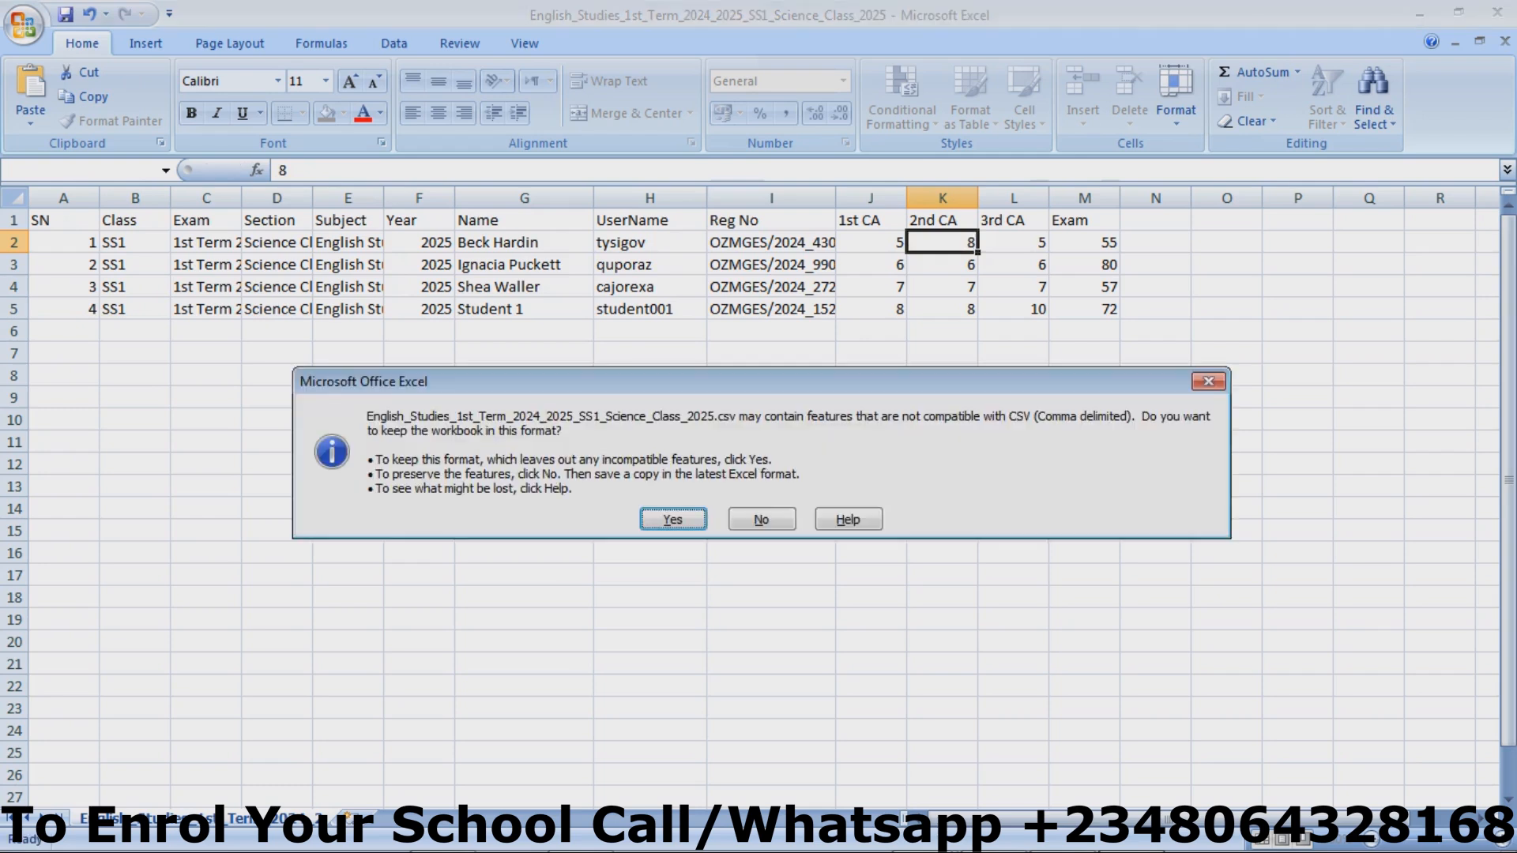
key(Return)
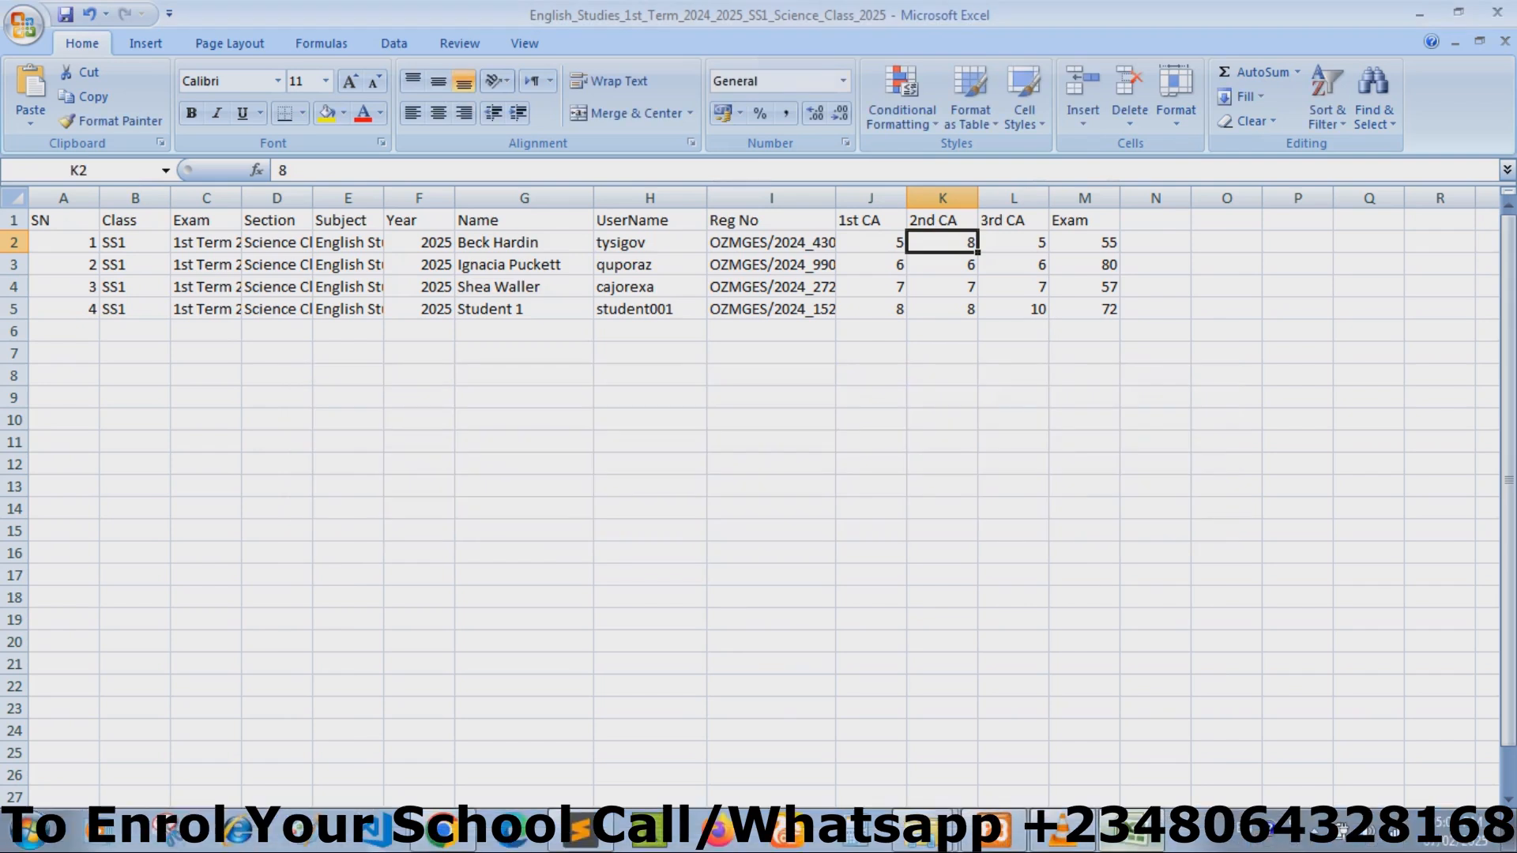
Step: Return to the portal in Chrome, reopen the English Studies marks, and try to import the score sheet with the revised 2nd CA score
click(442, 831)
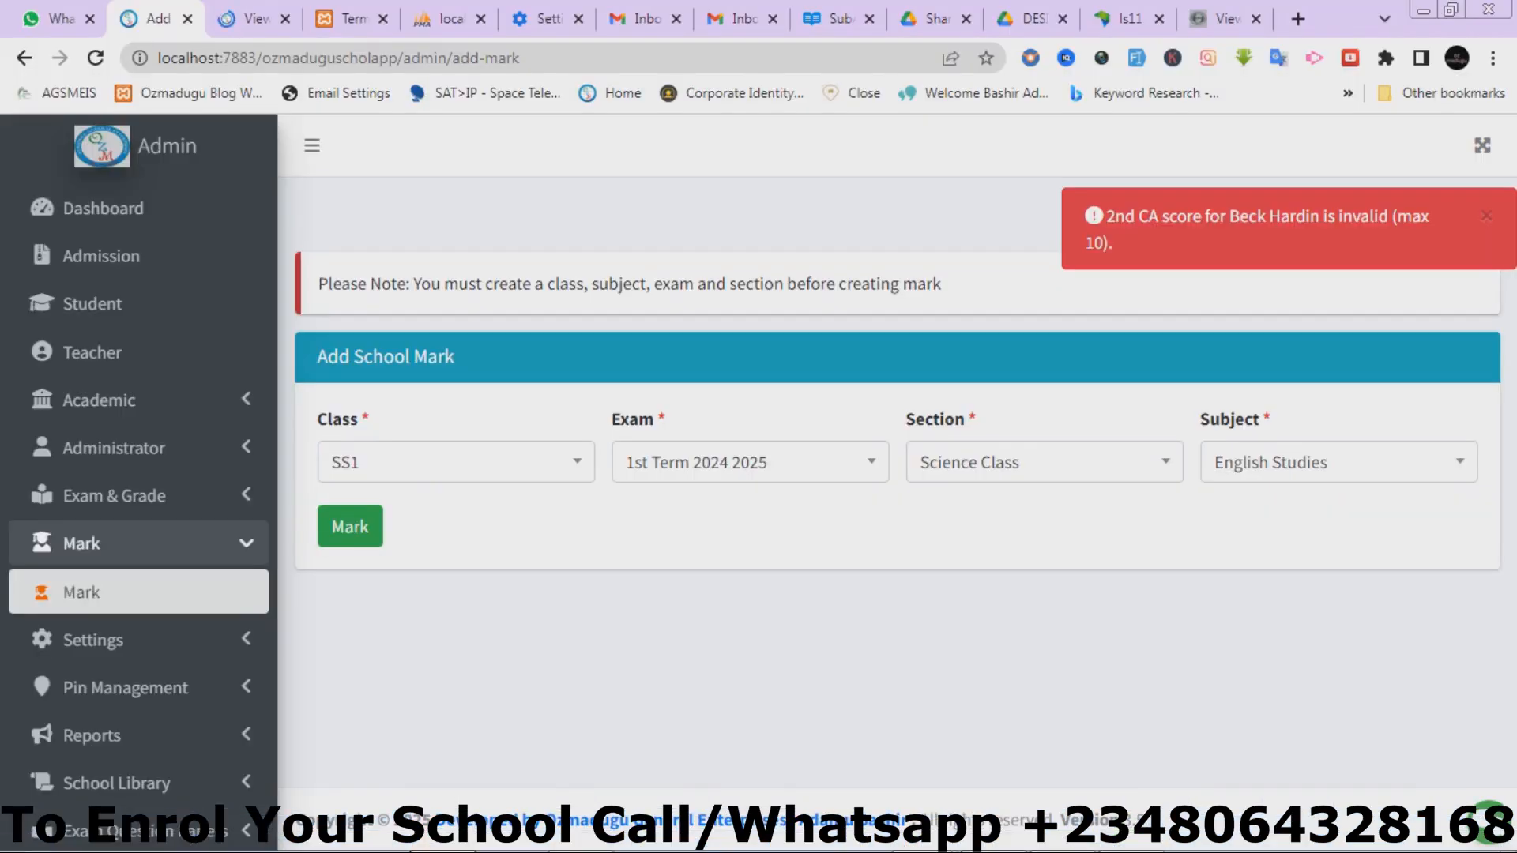
click(350, 526)
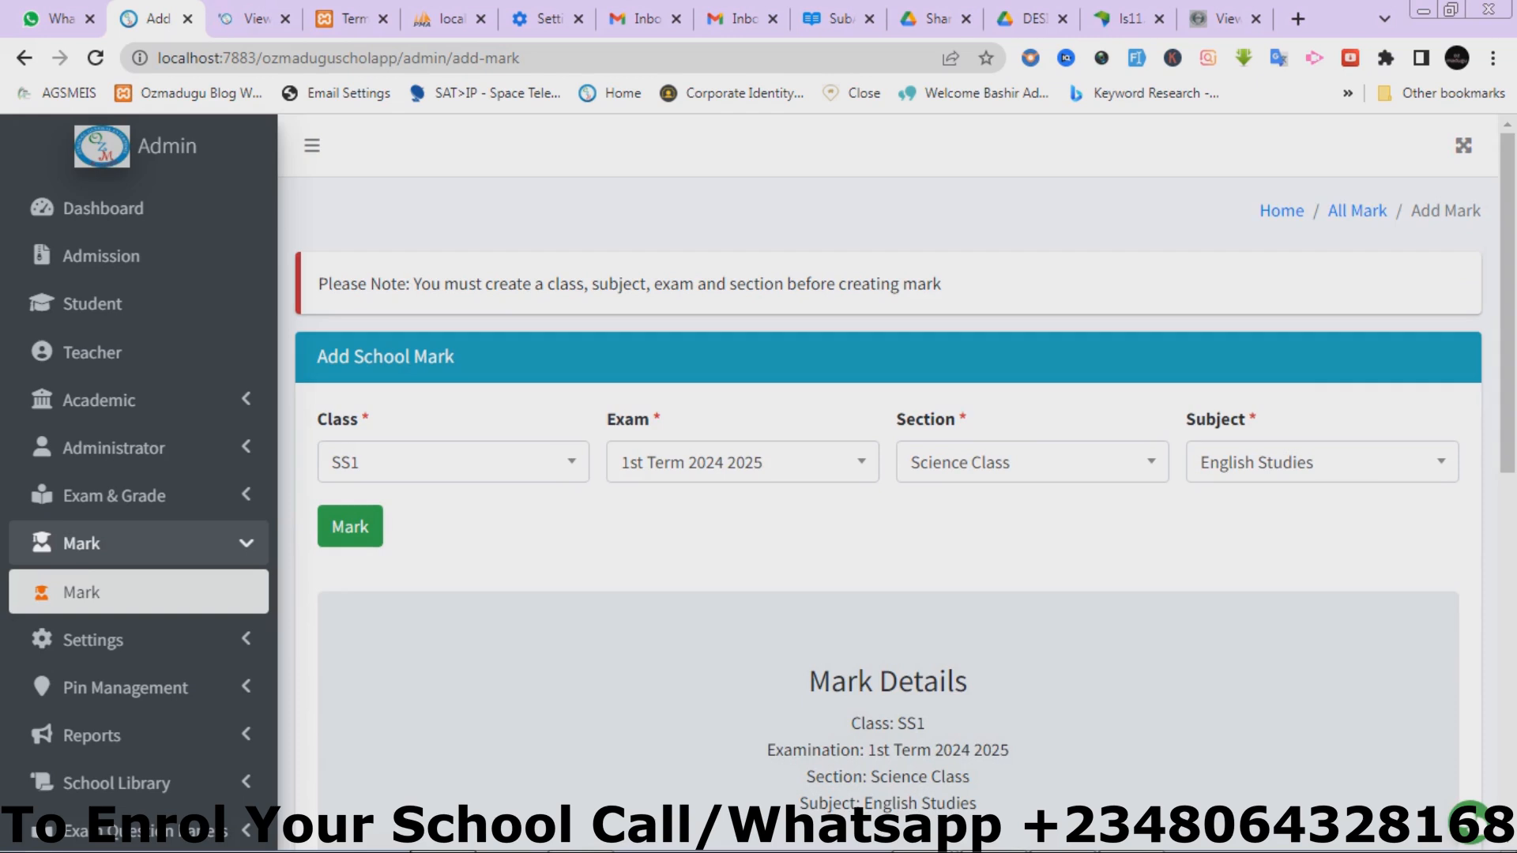
scroll(888, 475, down, 8)
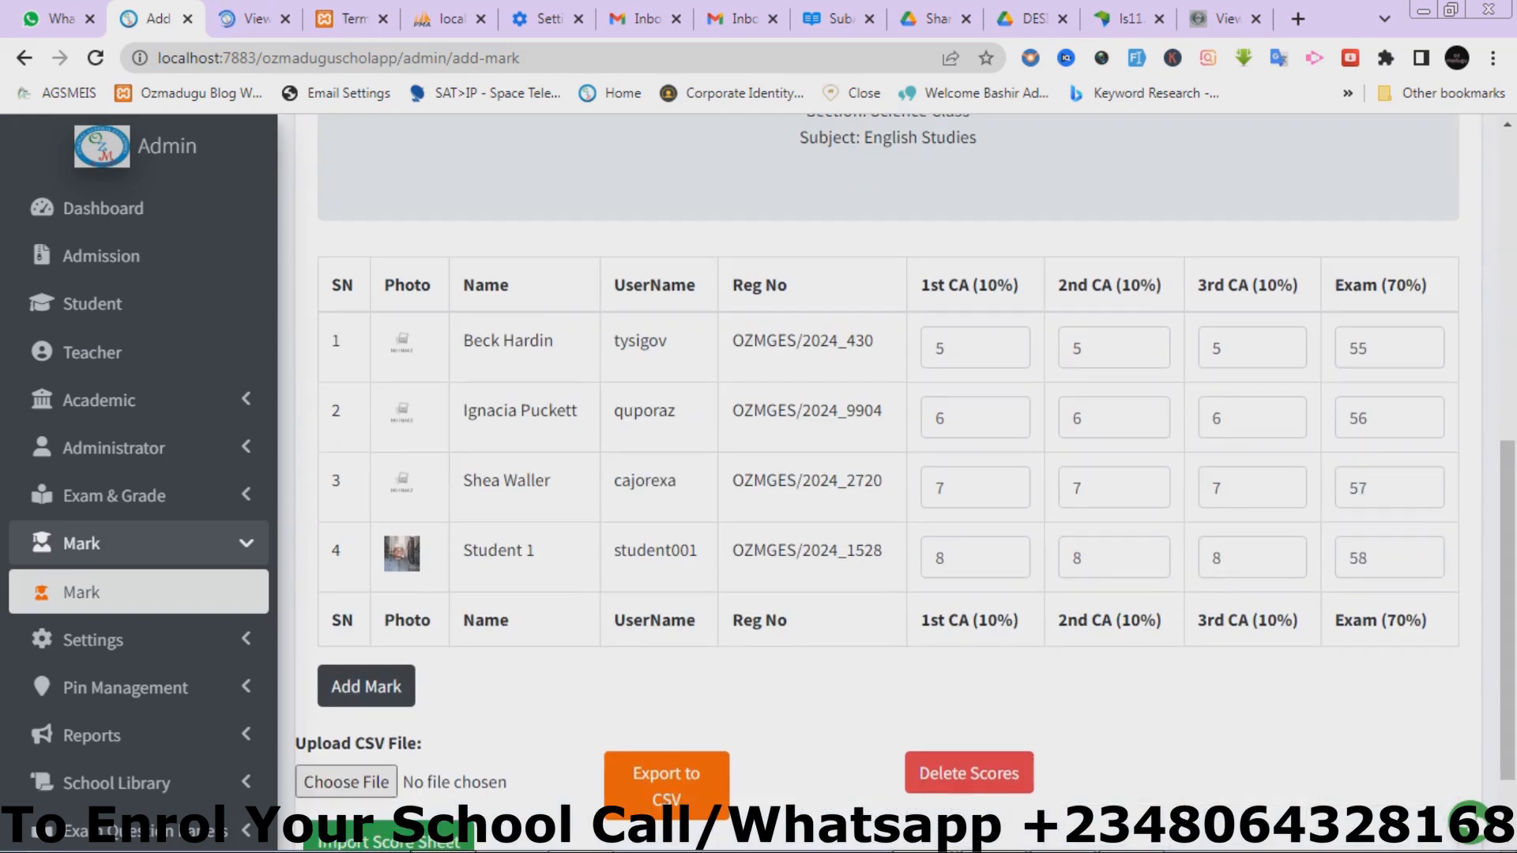
click(346, 781)
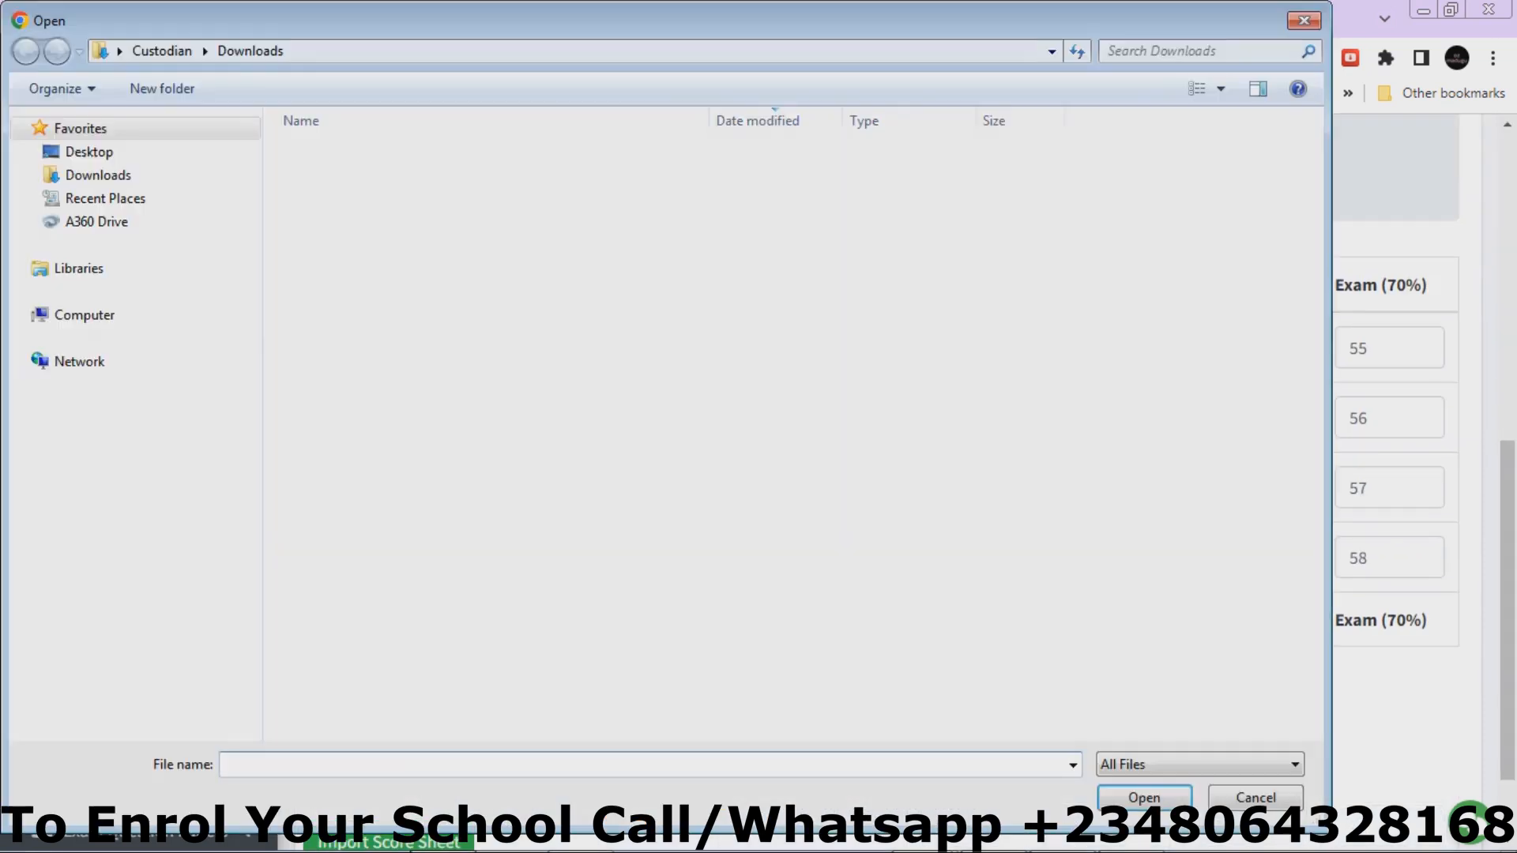
double_click(484, 153)
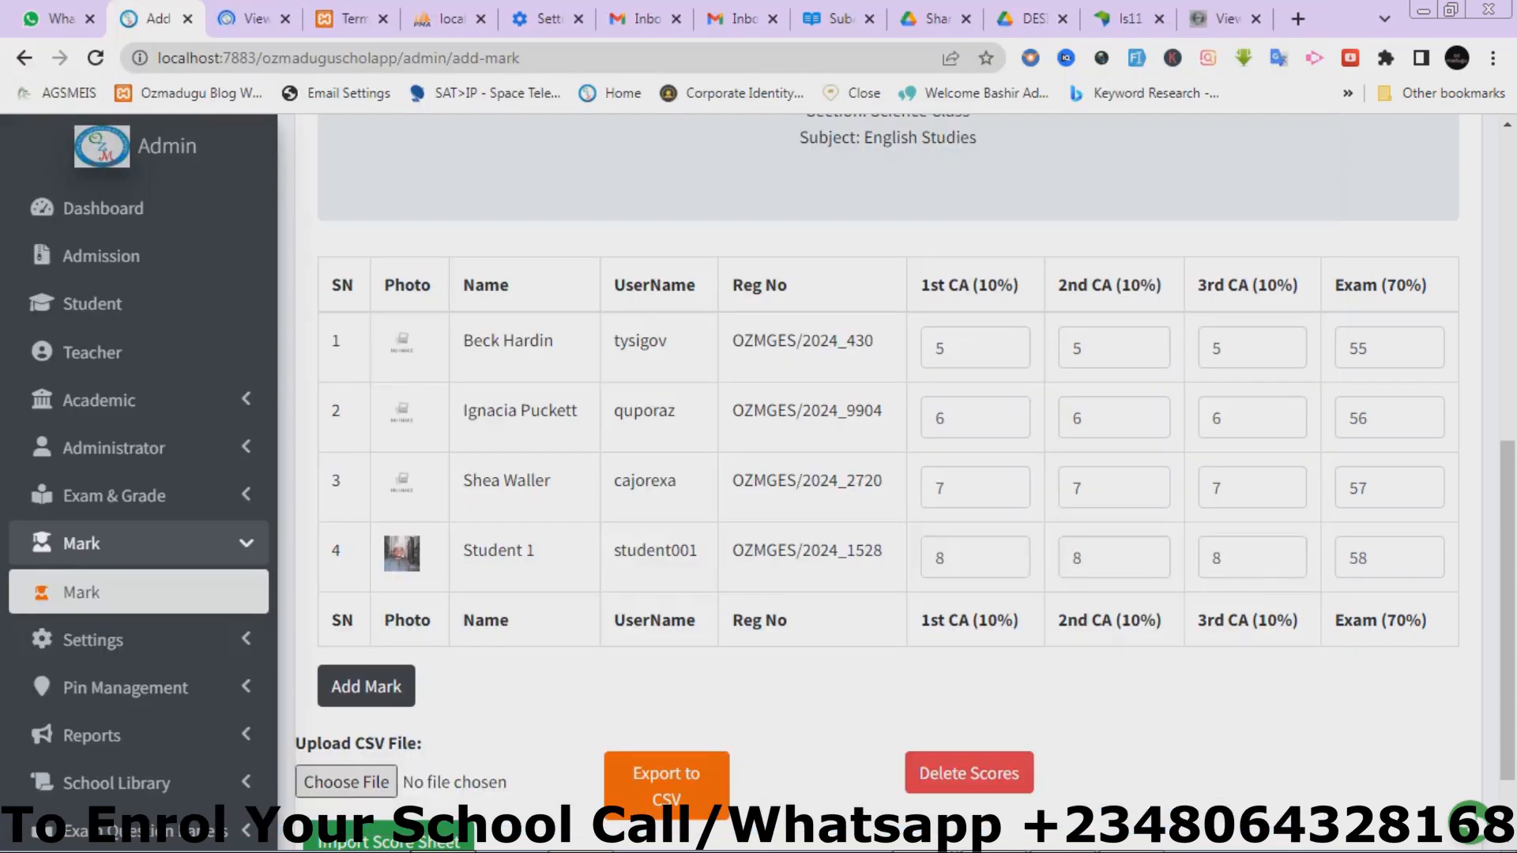
click(388, 841)
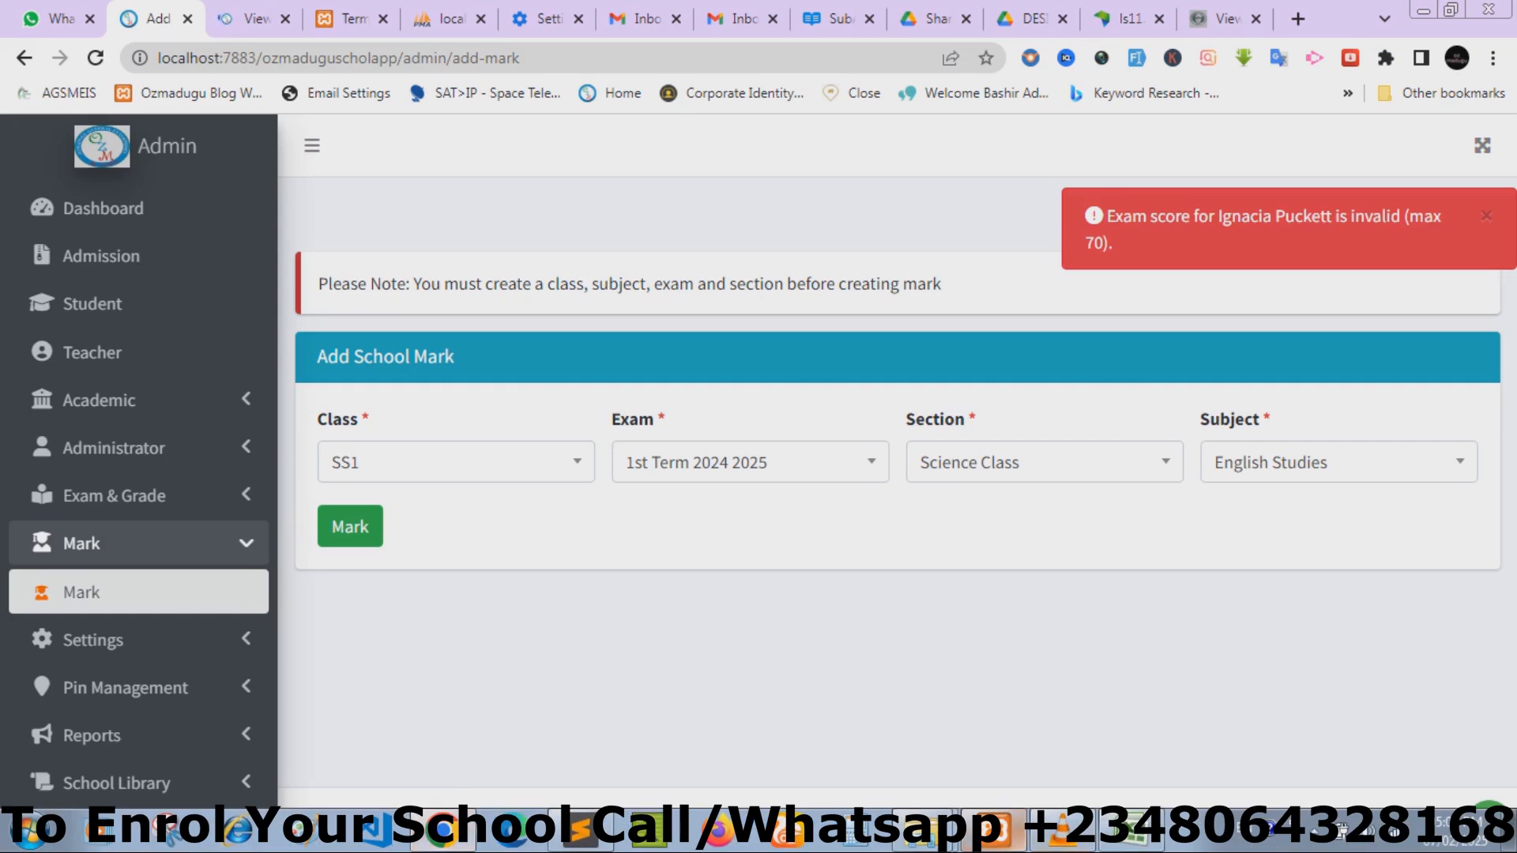
Step: Switch to Excel, set the Exam score of the student in row 3 to 67, and save the sheet in CSV format
click(1133, 833)
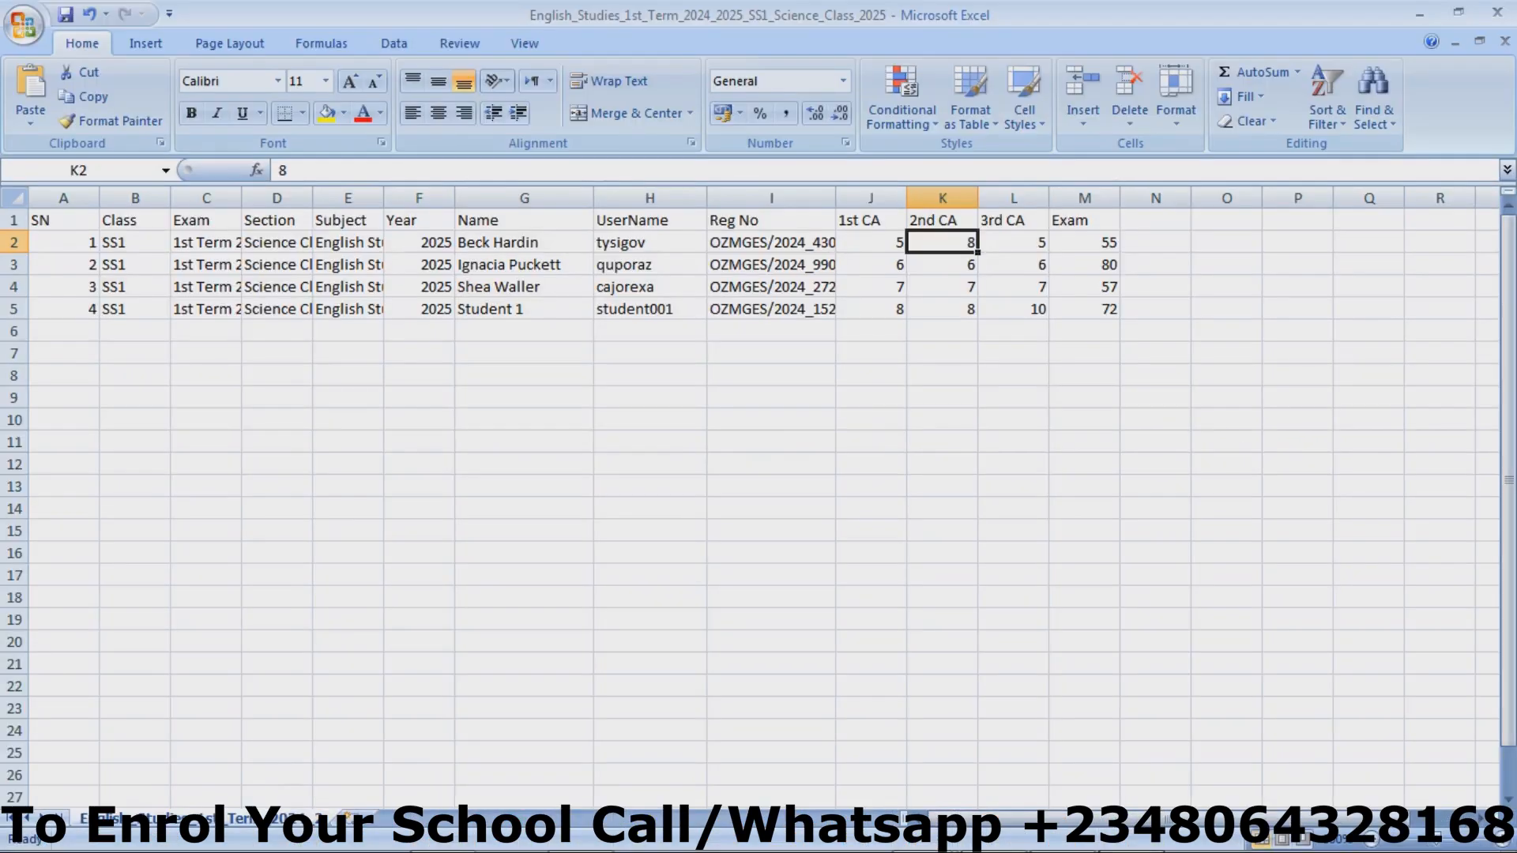
click(1084, 265)
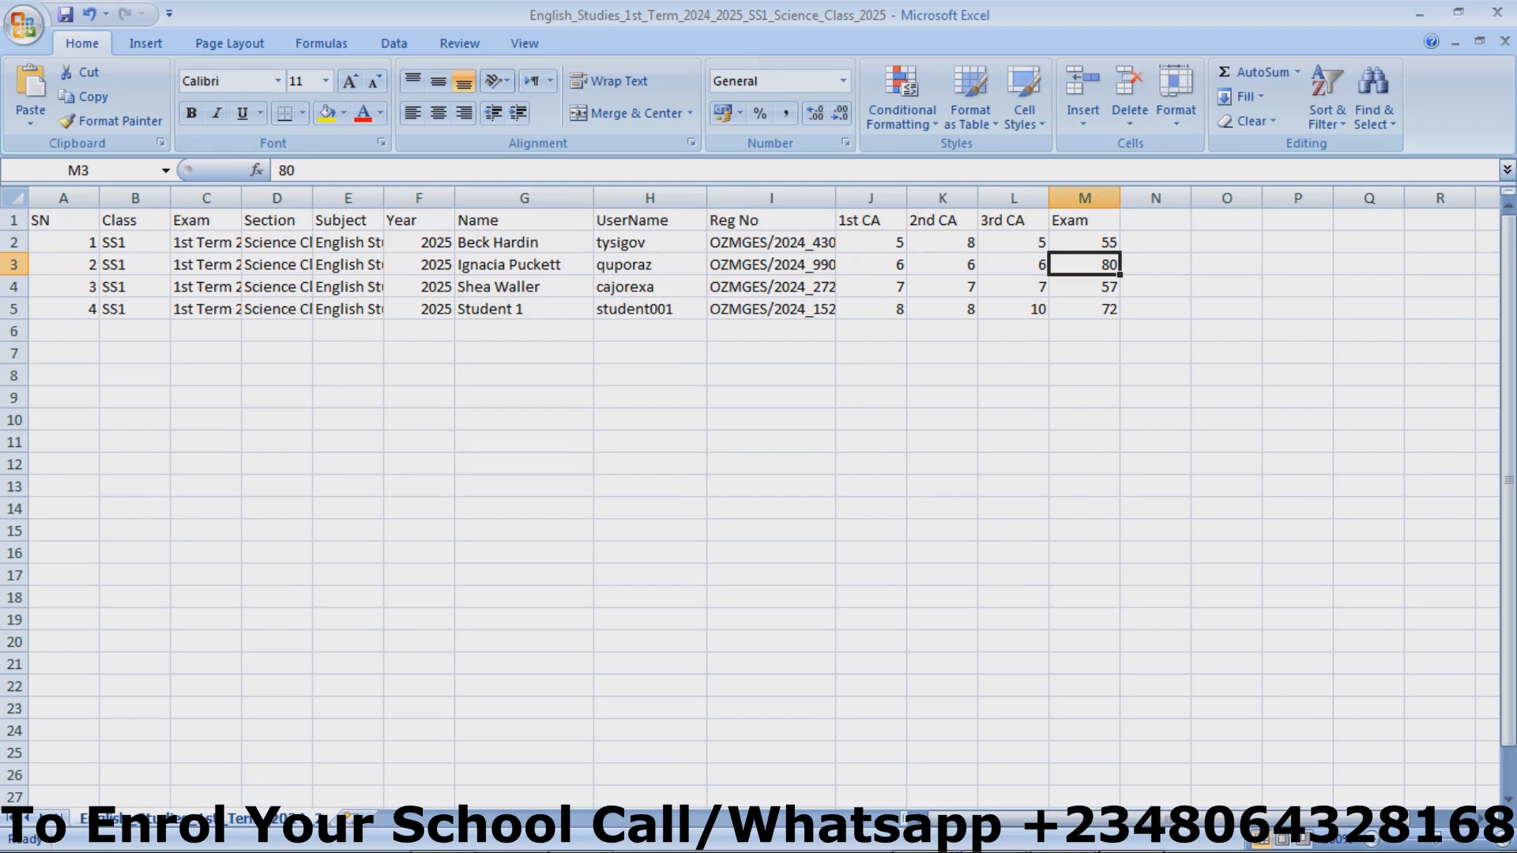
text(66)
key(BackSpace)
key(BackSpace)
text(6)
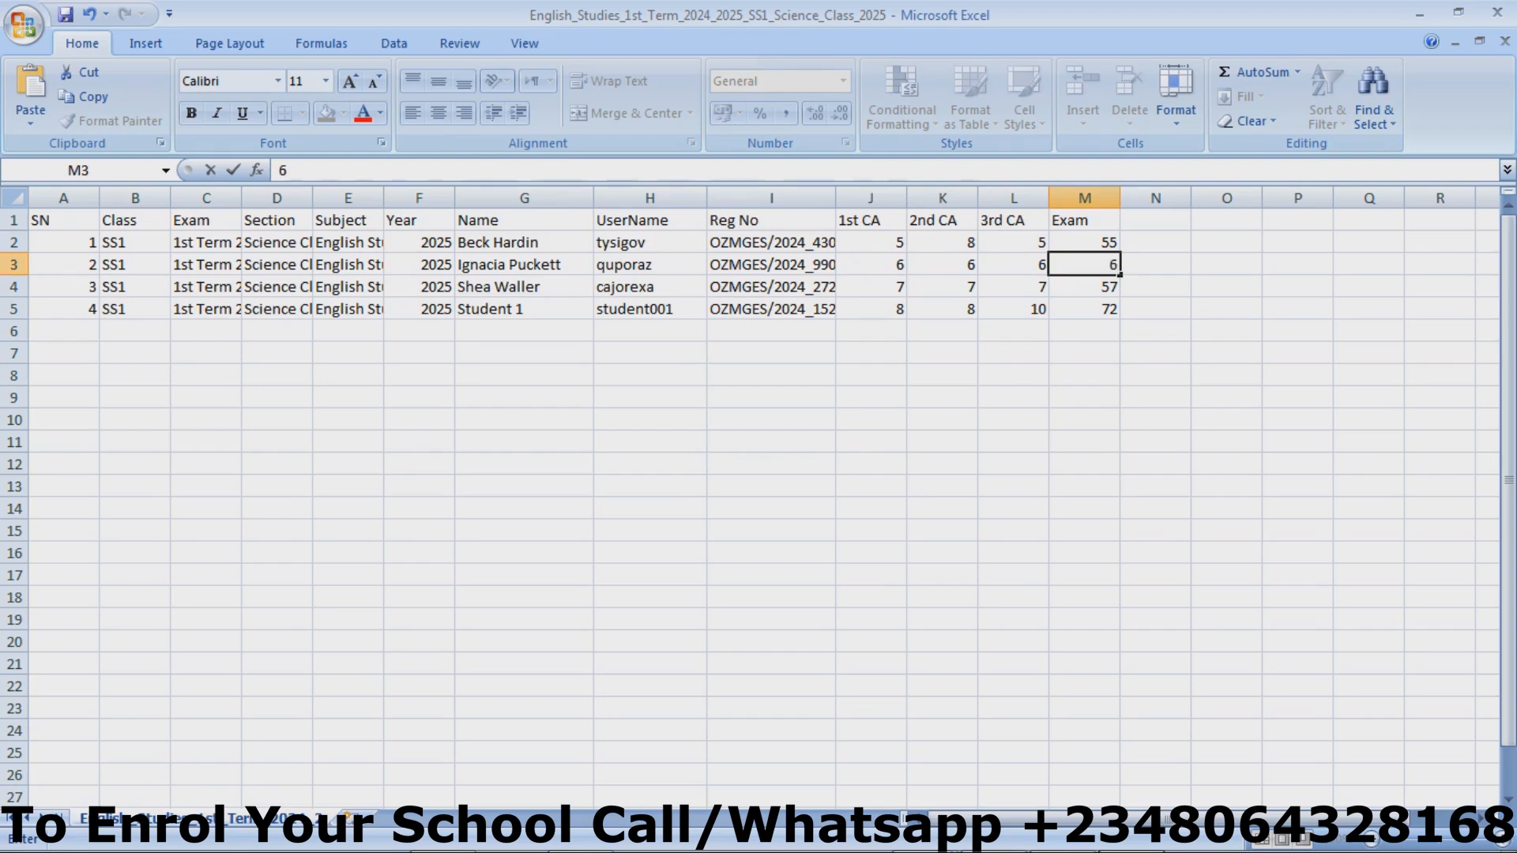
click(1085, 309)
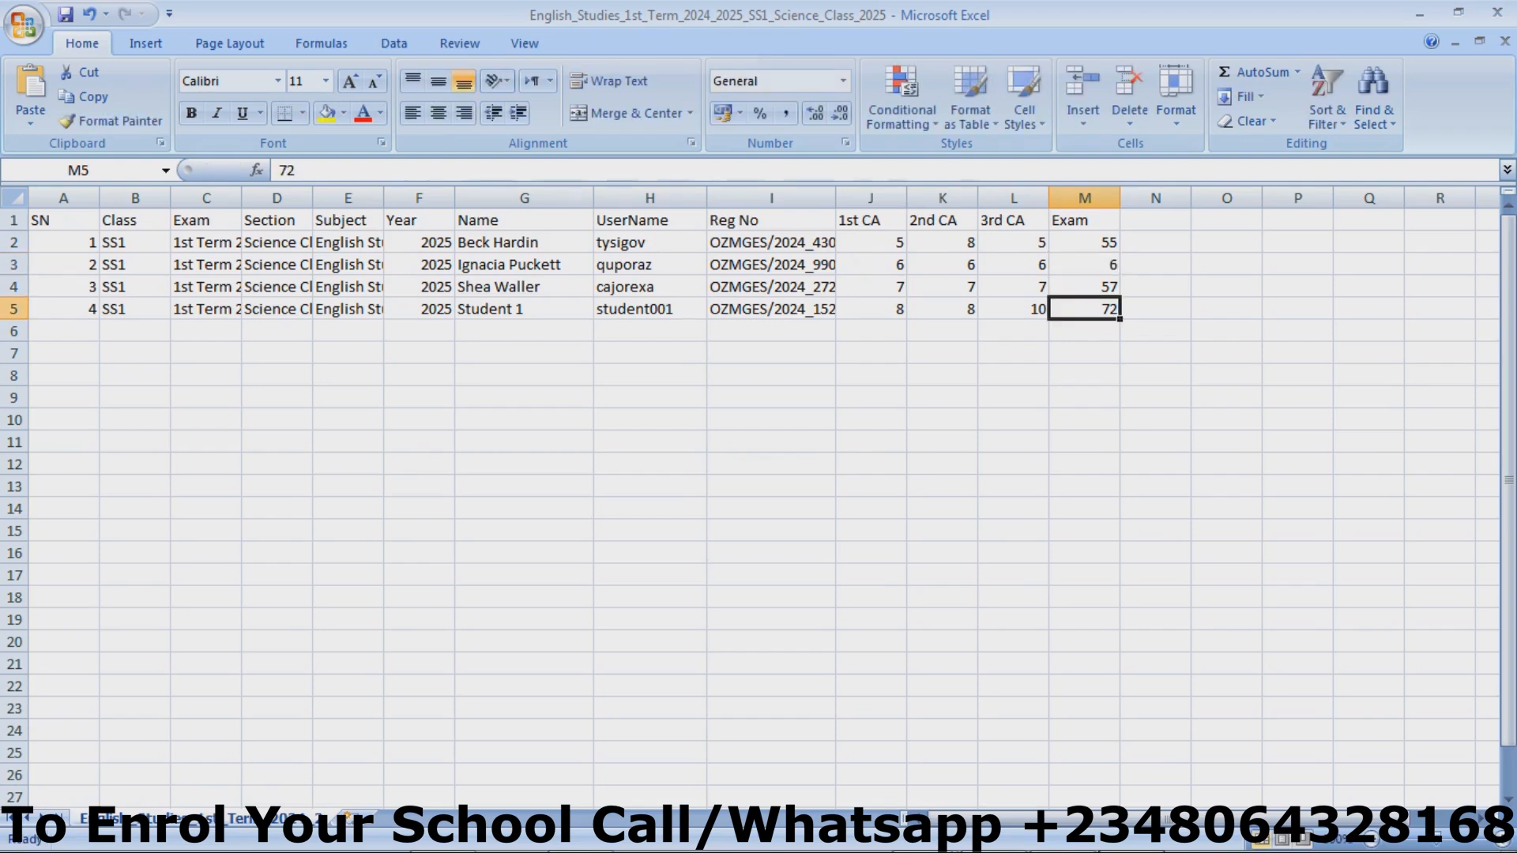
click(1084, 265)
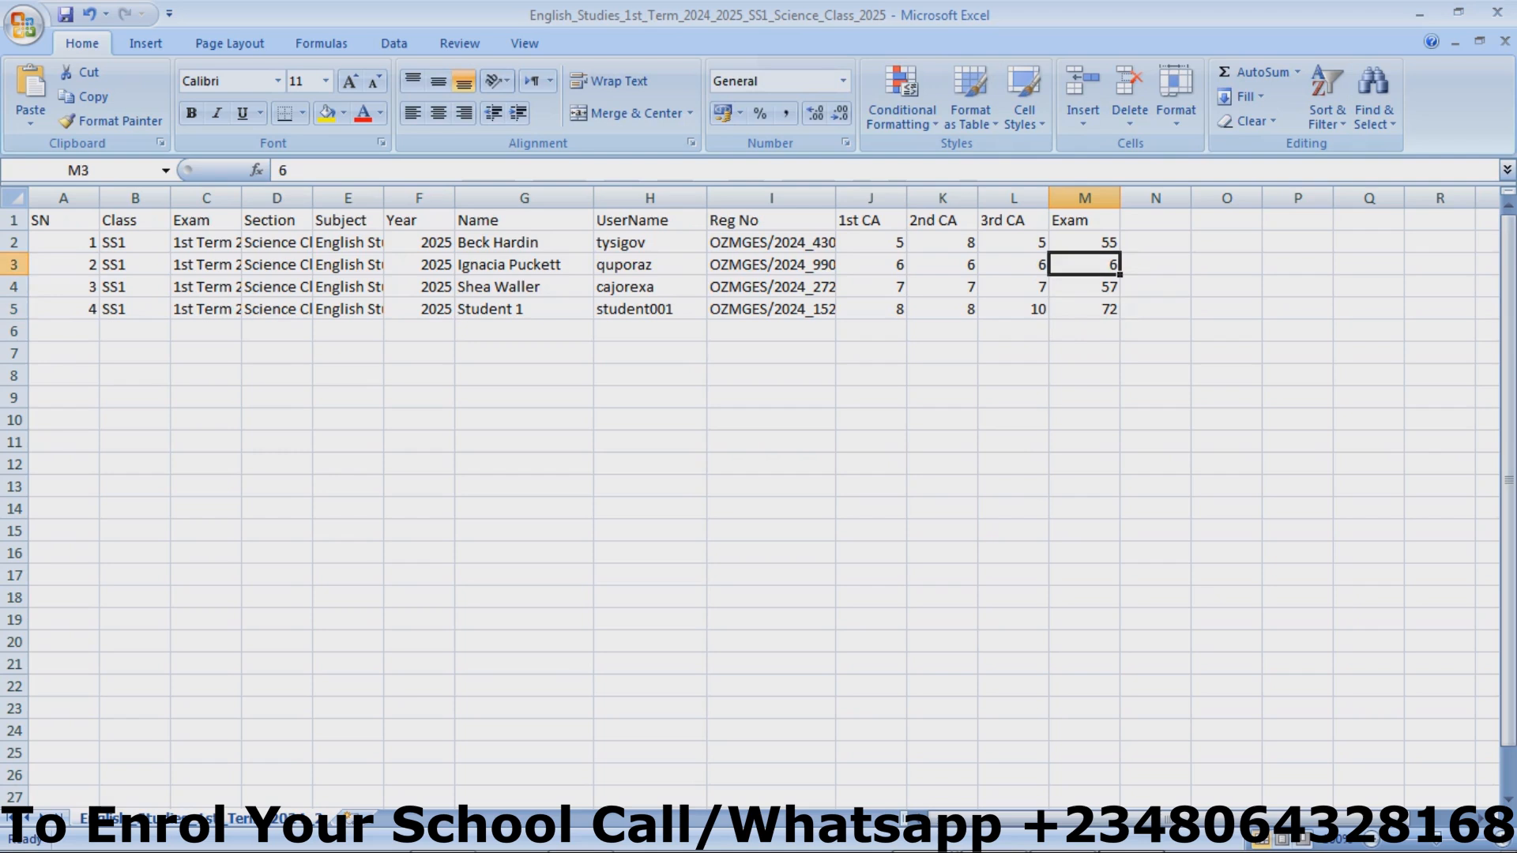
text(67)
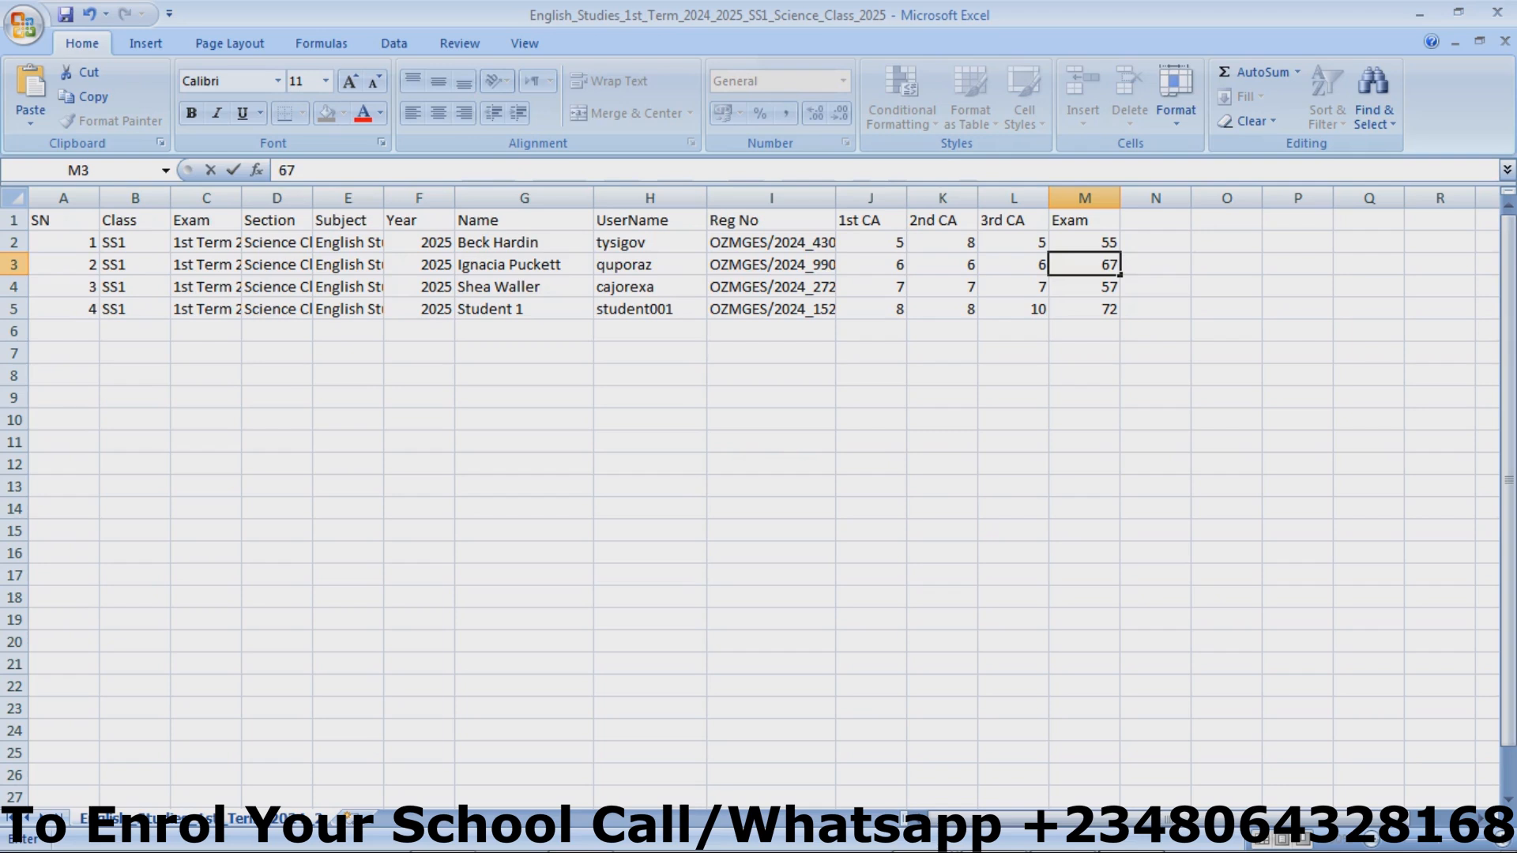
key(ctrl+s)
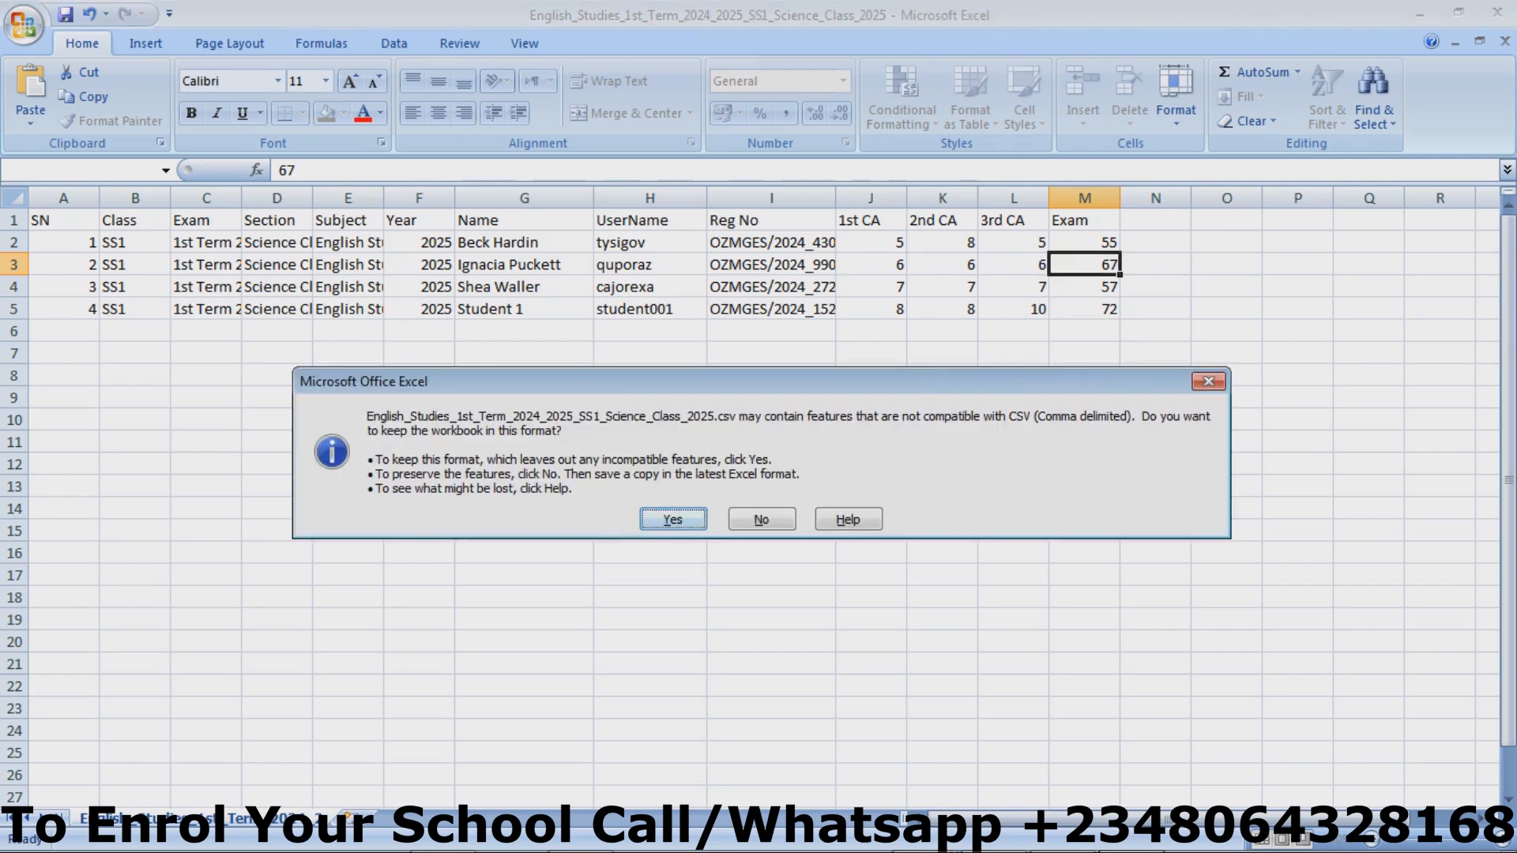
key(Return)
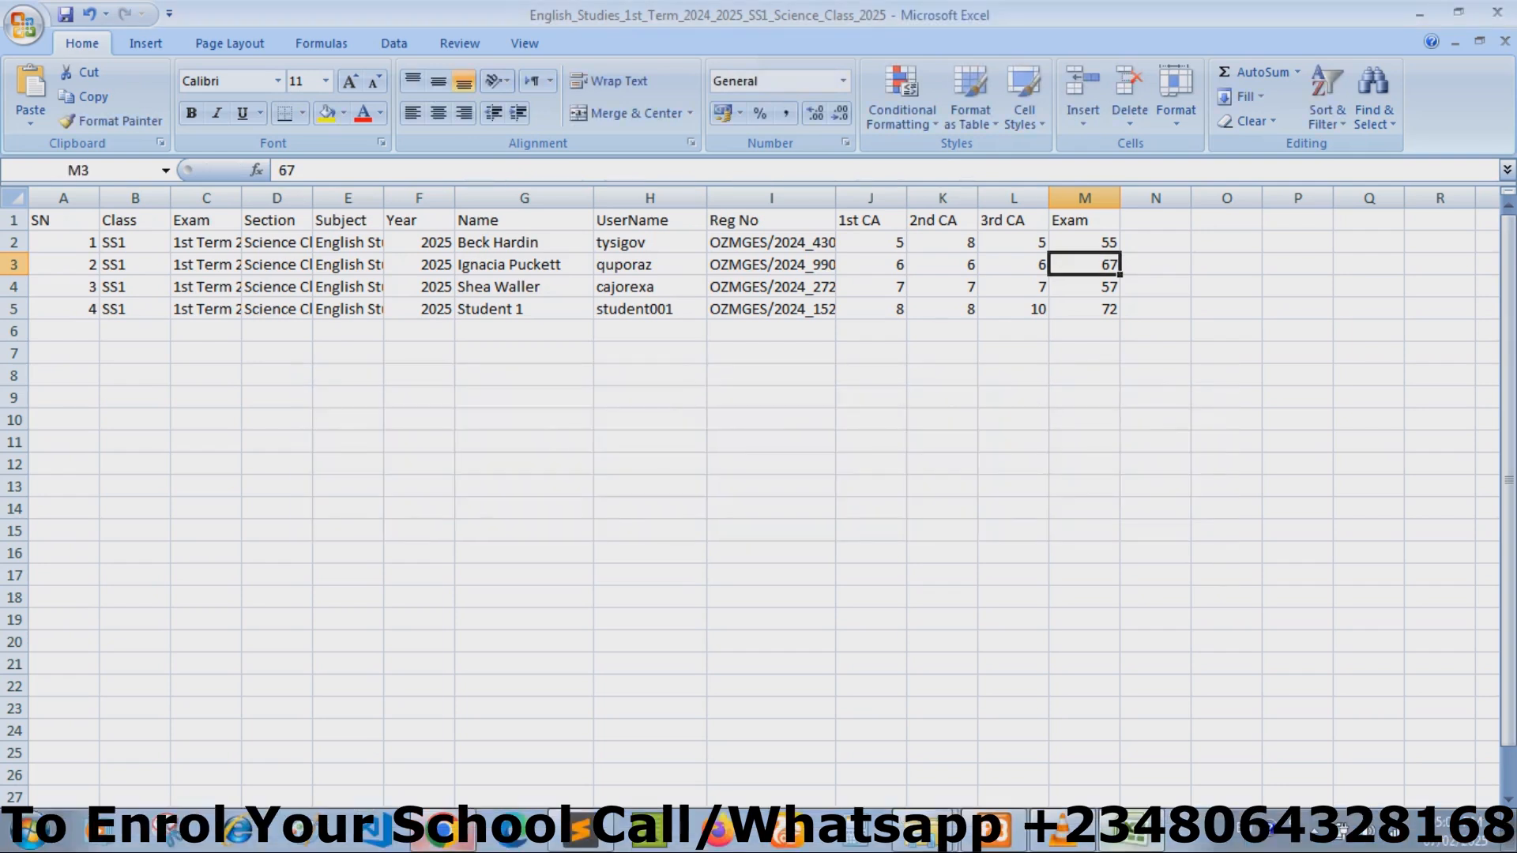
Step: Return to the portal in Chrome, reopen the English Studies marks, and try to import the score sheet with the revised row 3 Exam score
key(alt+Tab)
click(350, 527)
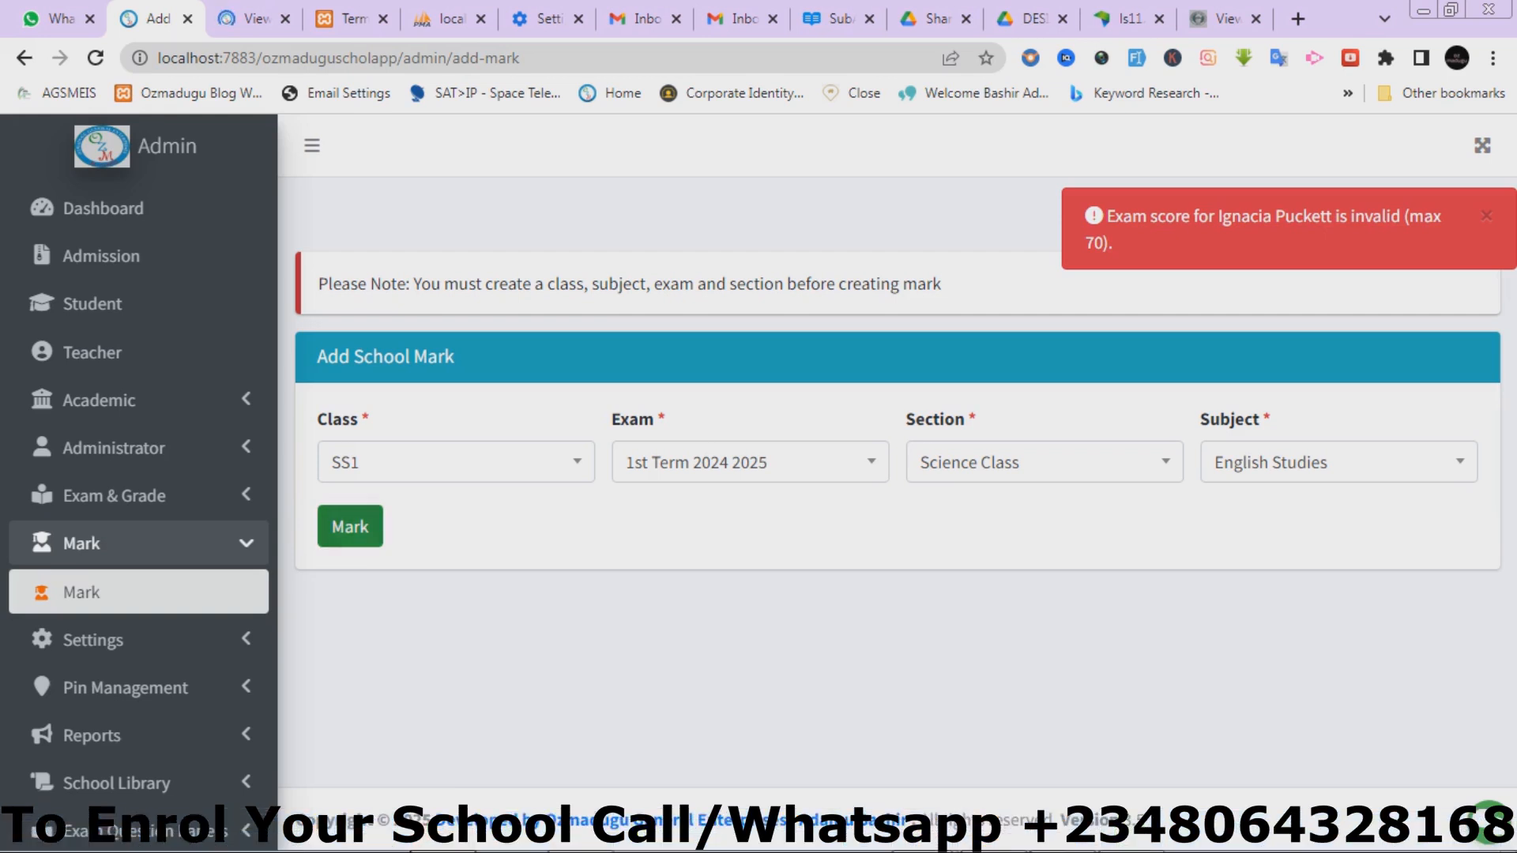
scroll(887, 474, down, 9)
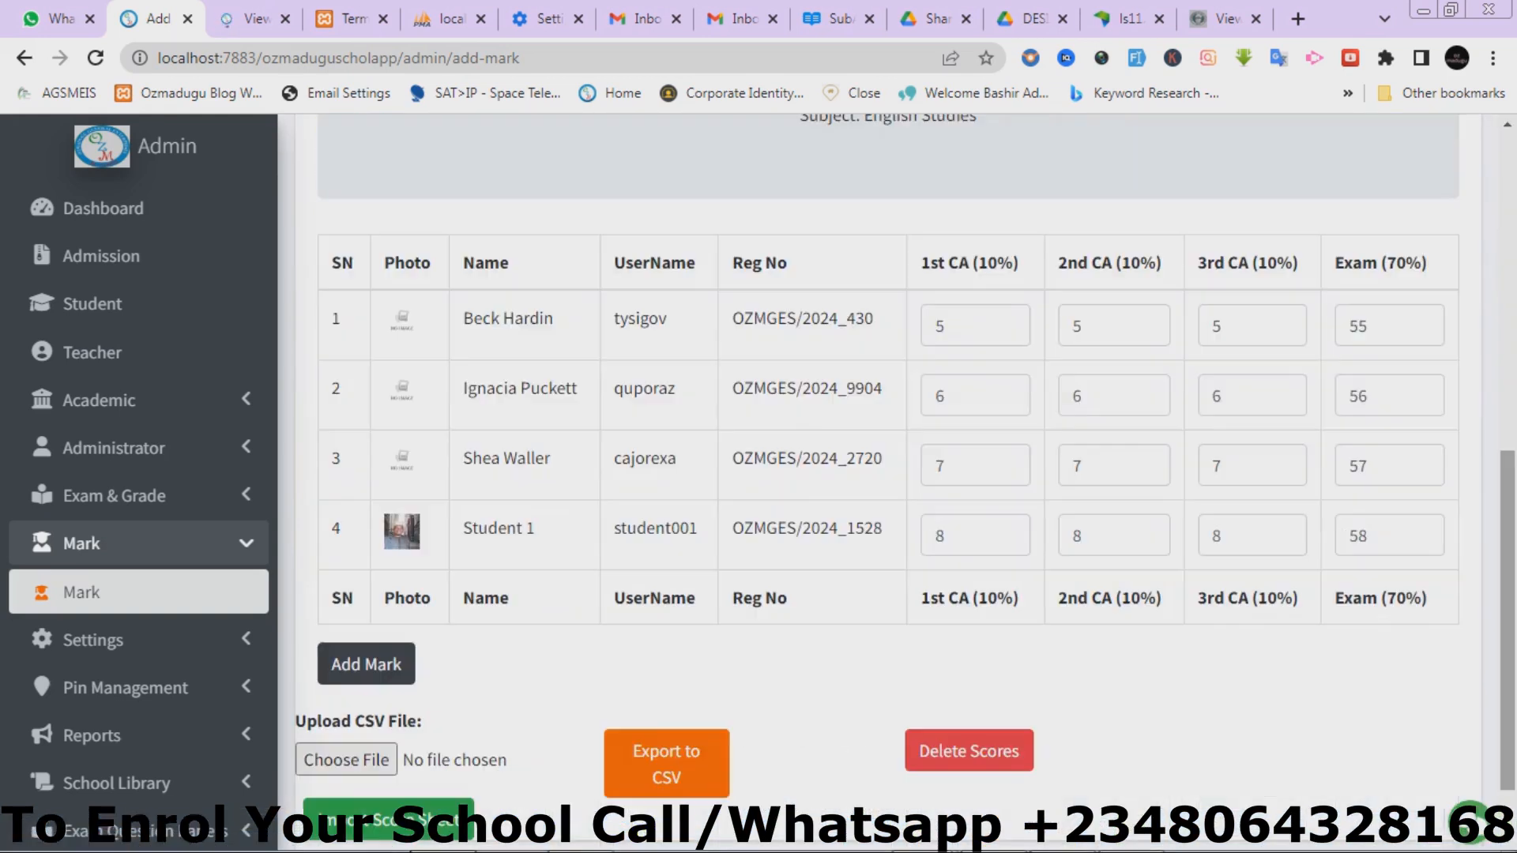
click(346, 760)
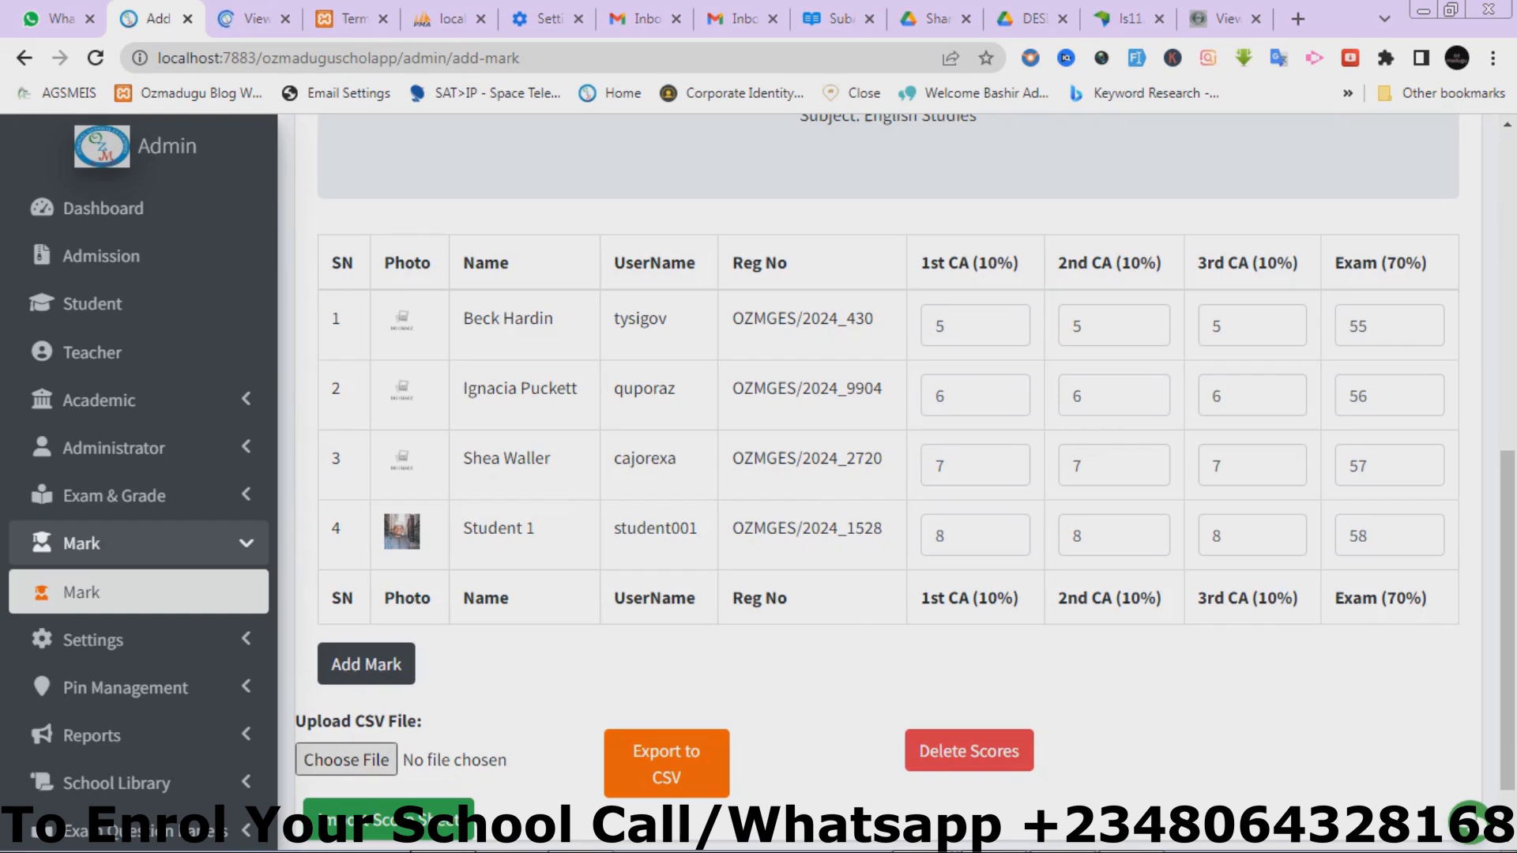
double_click(484, 152)
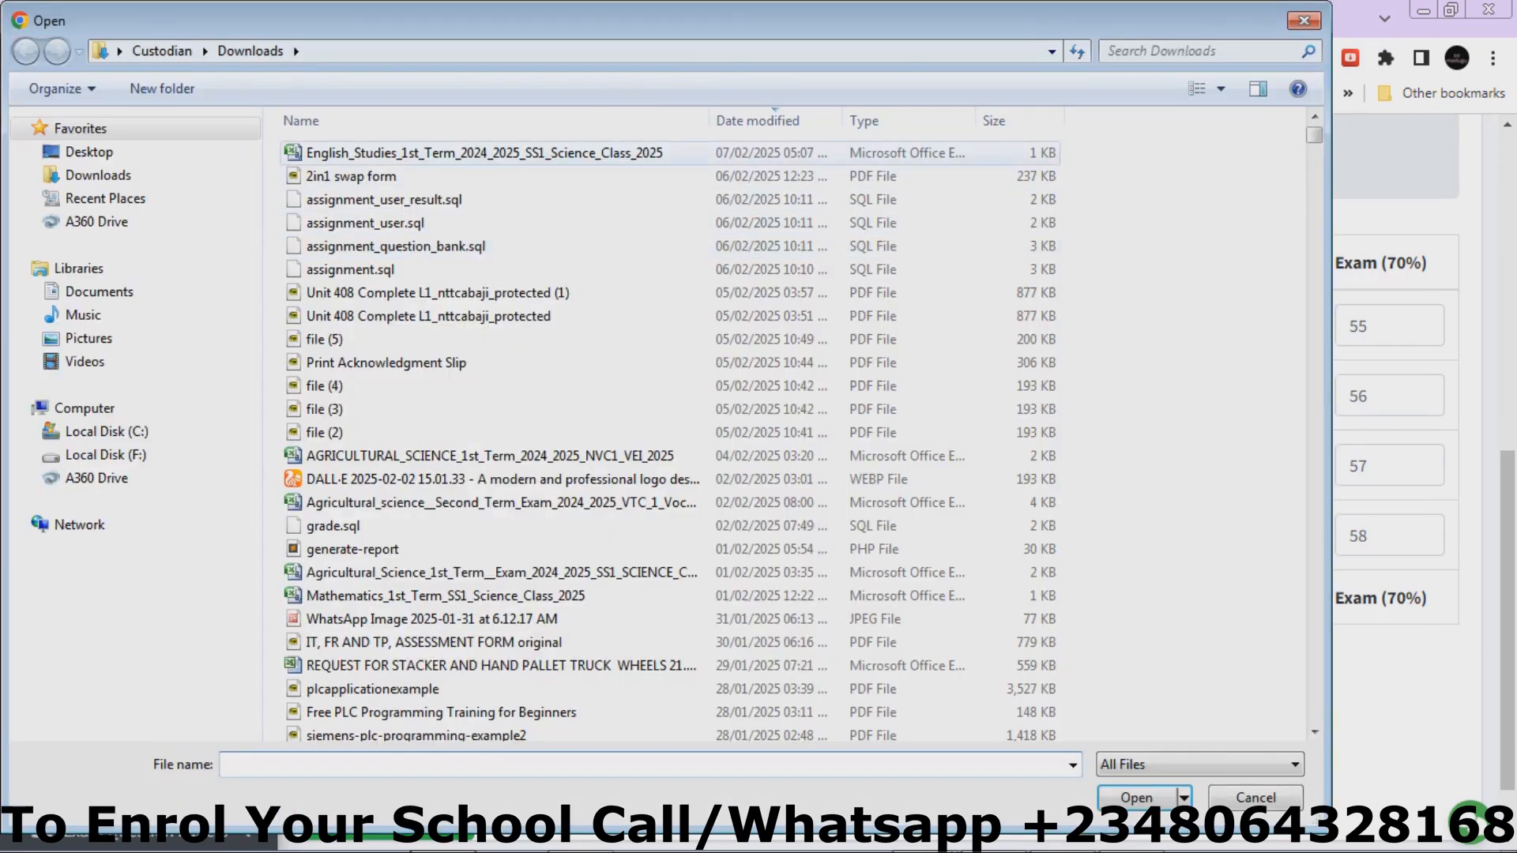
click(388, 817)
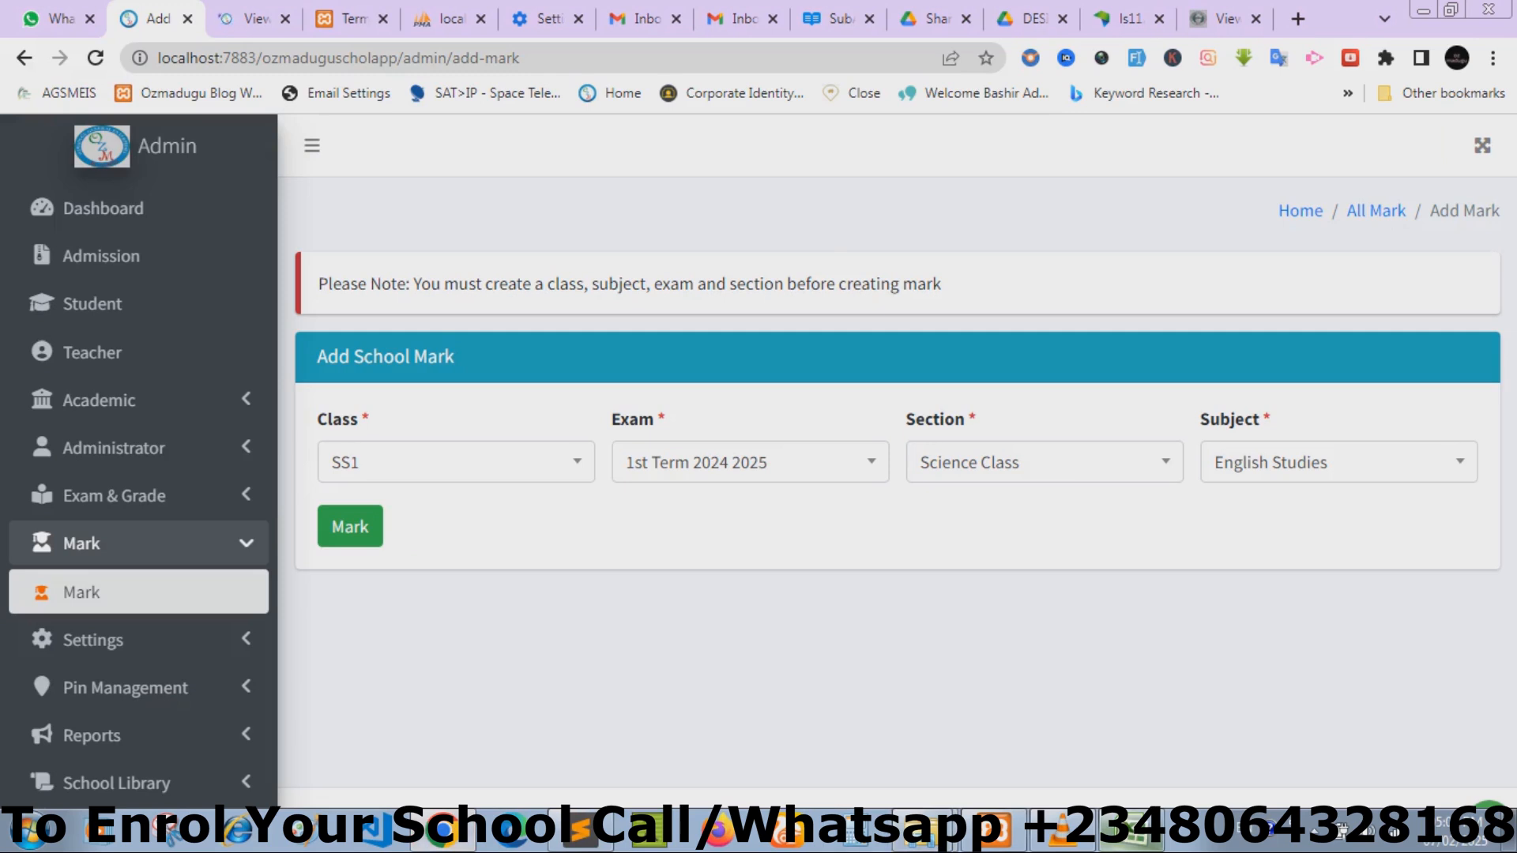
Step: Switch to Excel, set the Exam score of the student in row 5 to 70, and save the sheet in CSV format
click(1133, 842)
click(1085, 309)
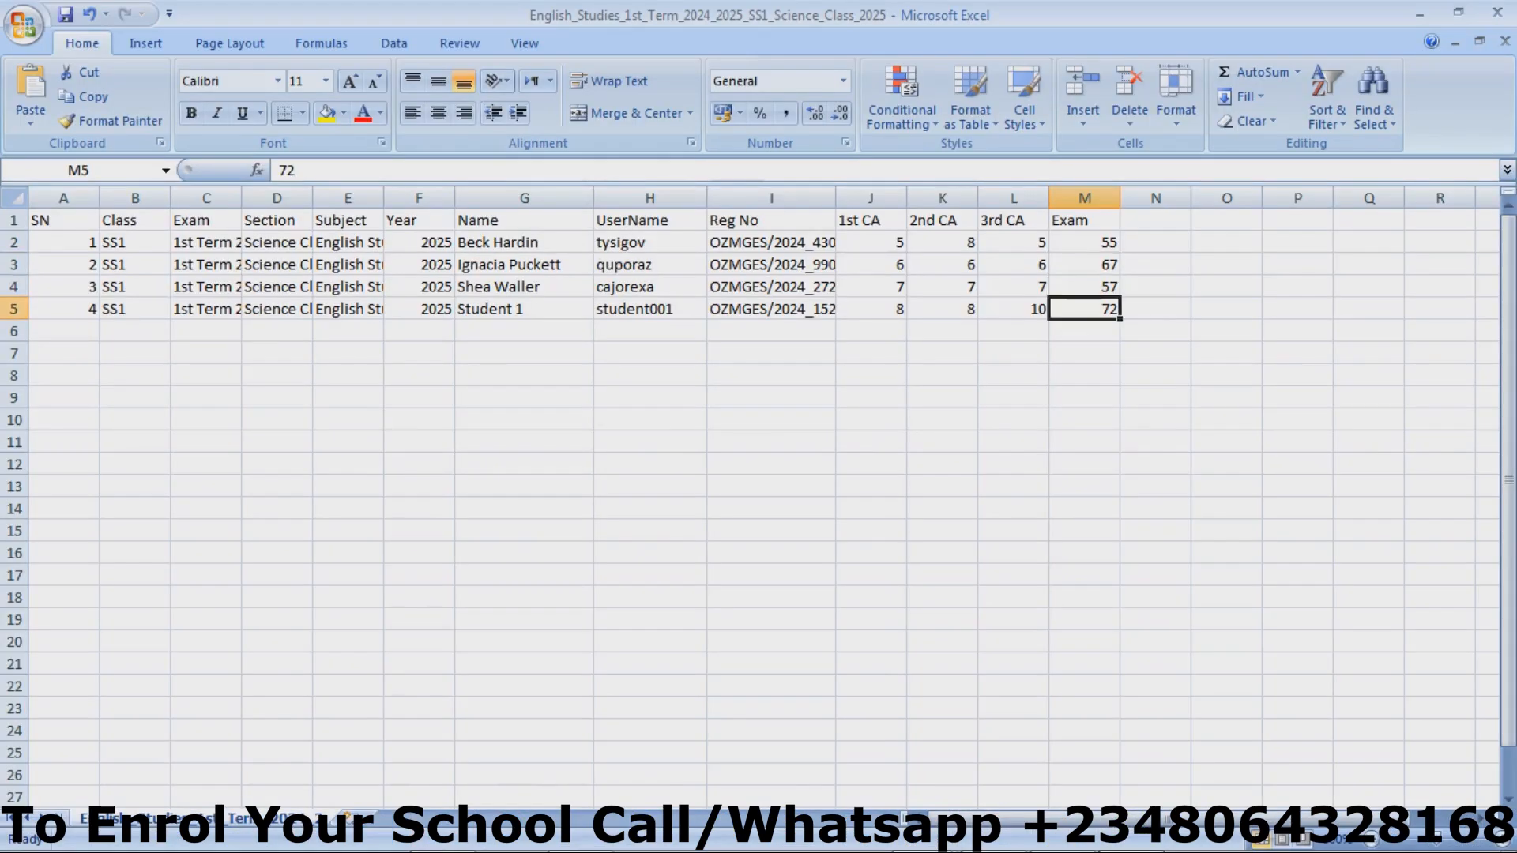
text(0)
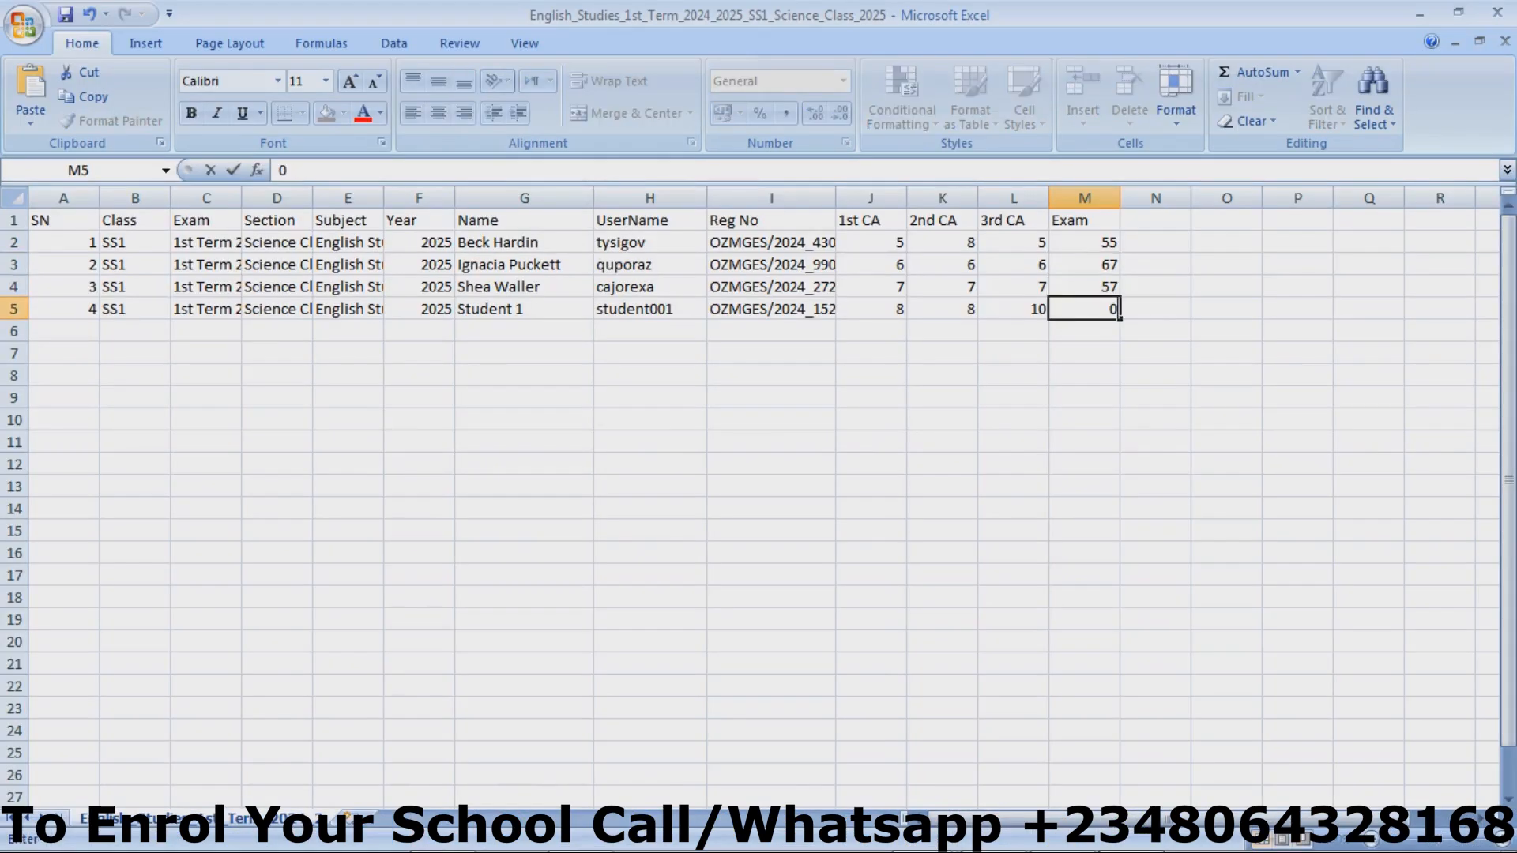
text(7)
key(BackSpace)
key(BackSpace)
text(70)
key(ctrl+s)
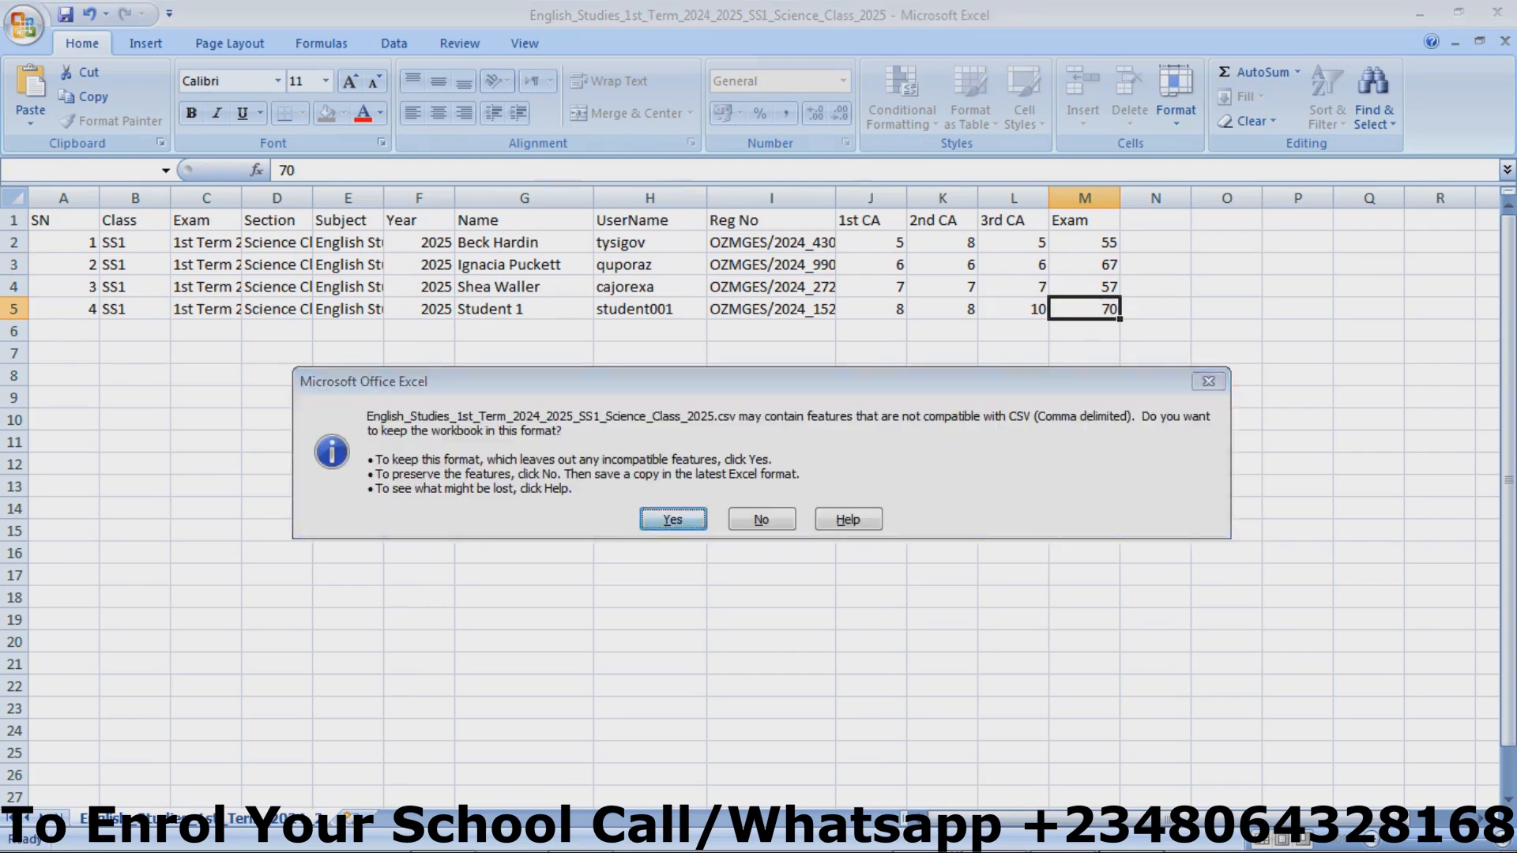
key(Return)
Step: Return to the portal in Chrome, reopen the English Studies marks, and import the score sheet with the revised row 5 Exam score
click(443, 837)
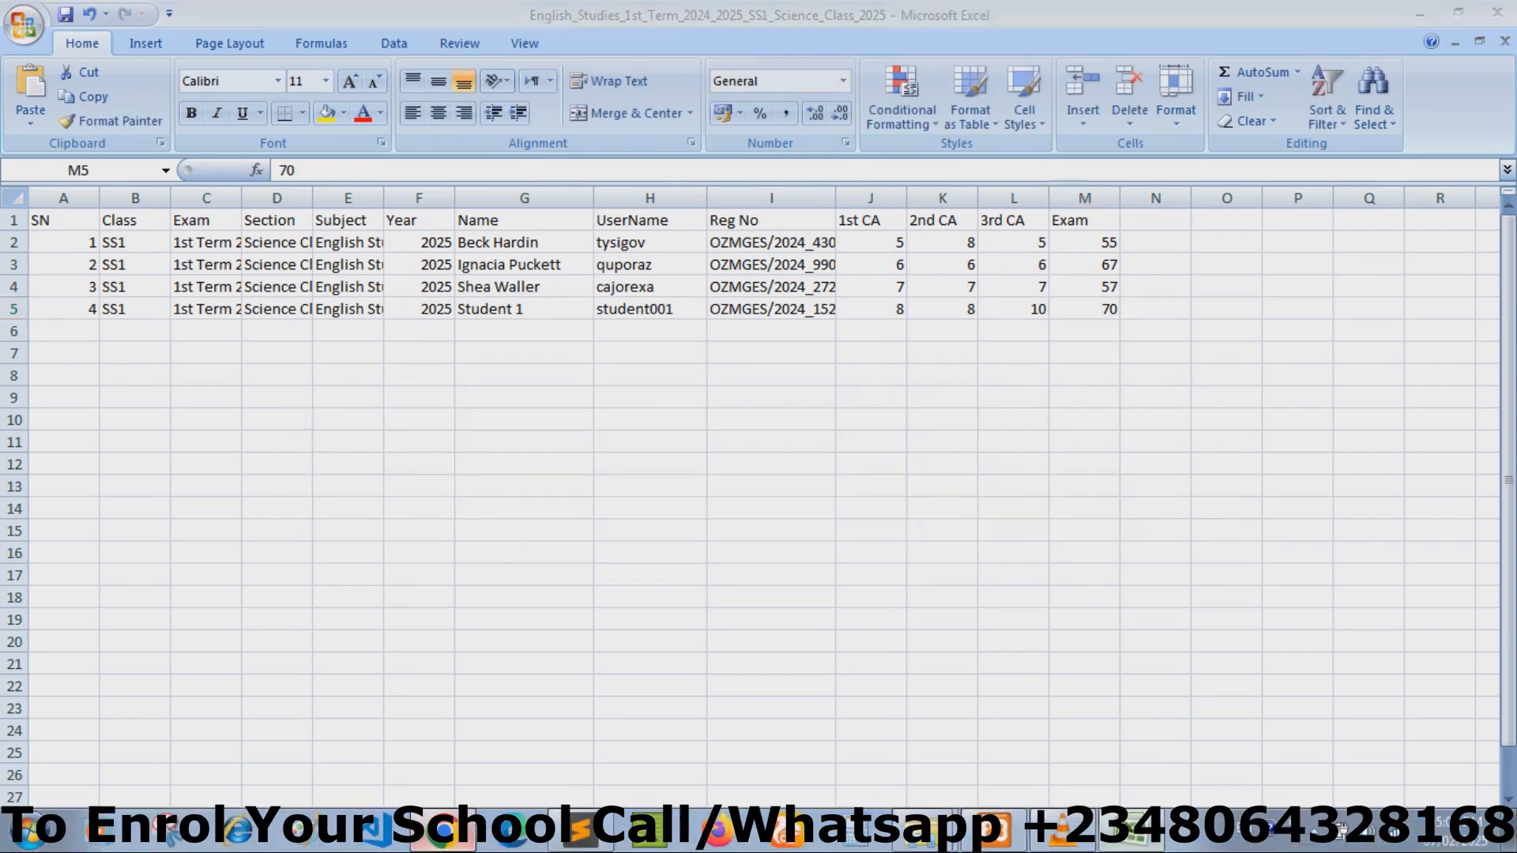
click(350, 527)
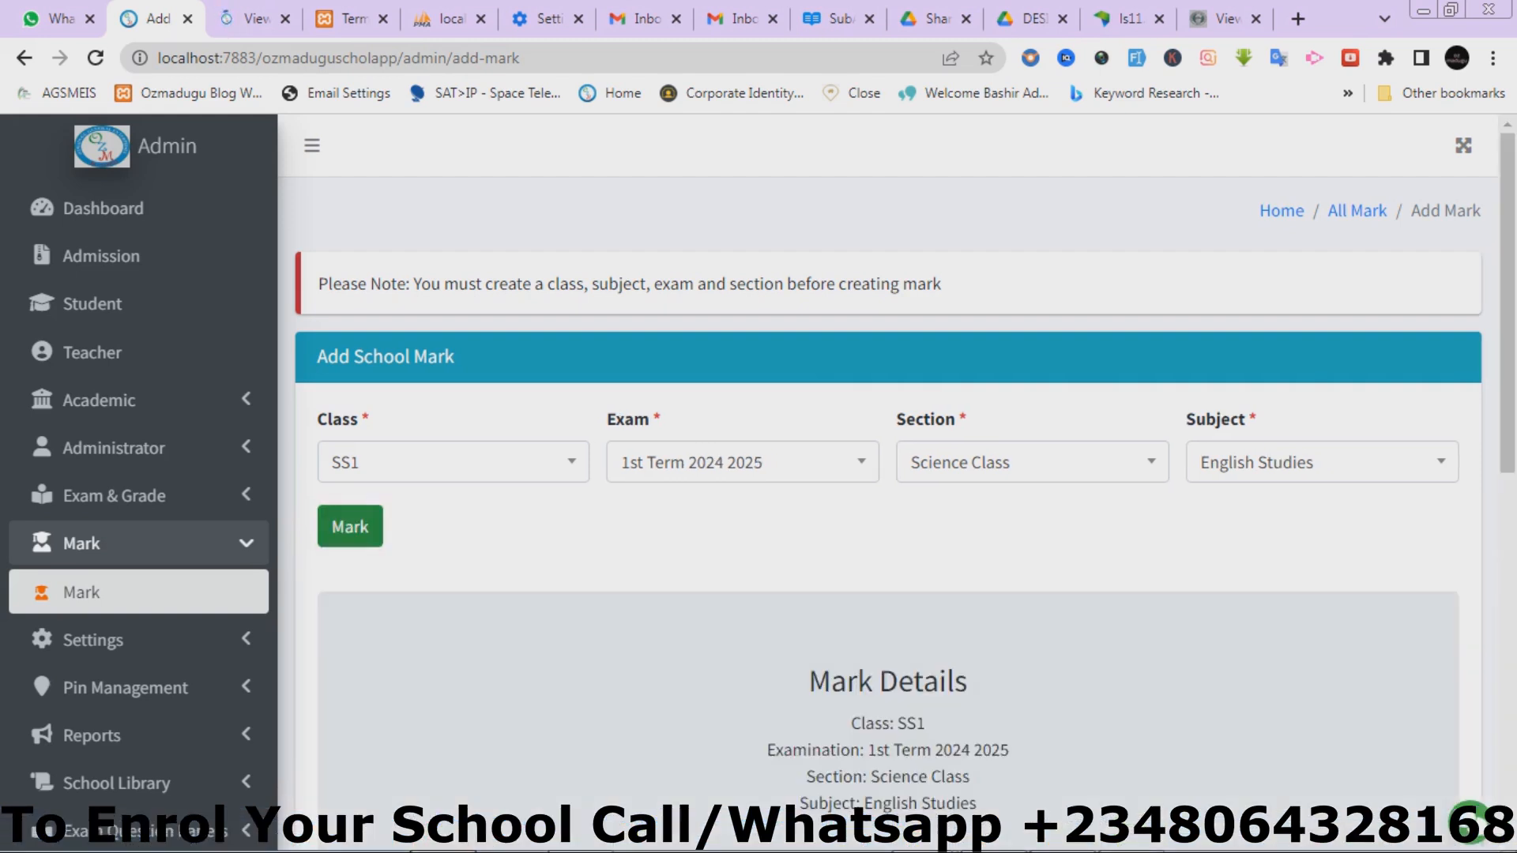
scroll(888, 482, down, 6)
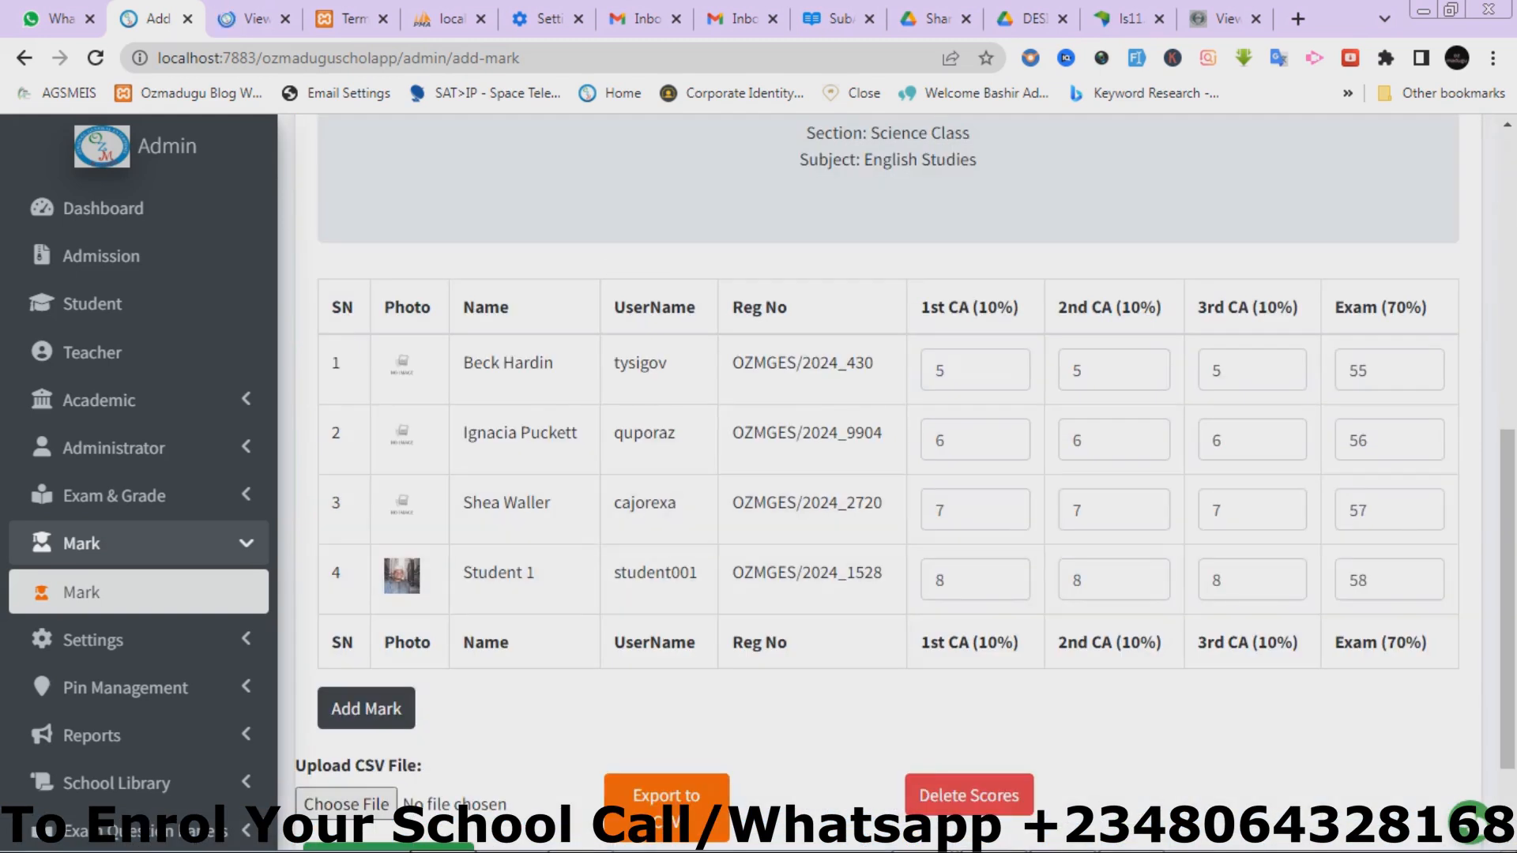
click(346, 803)
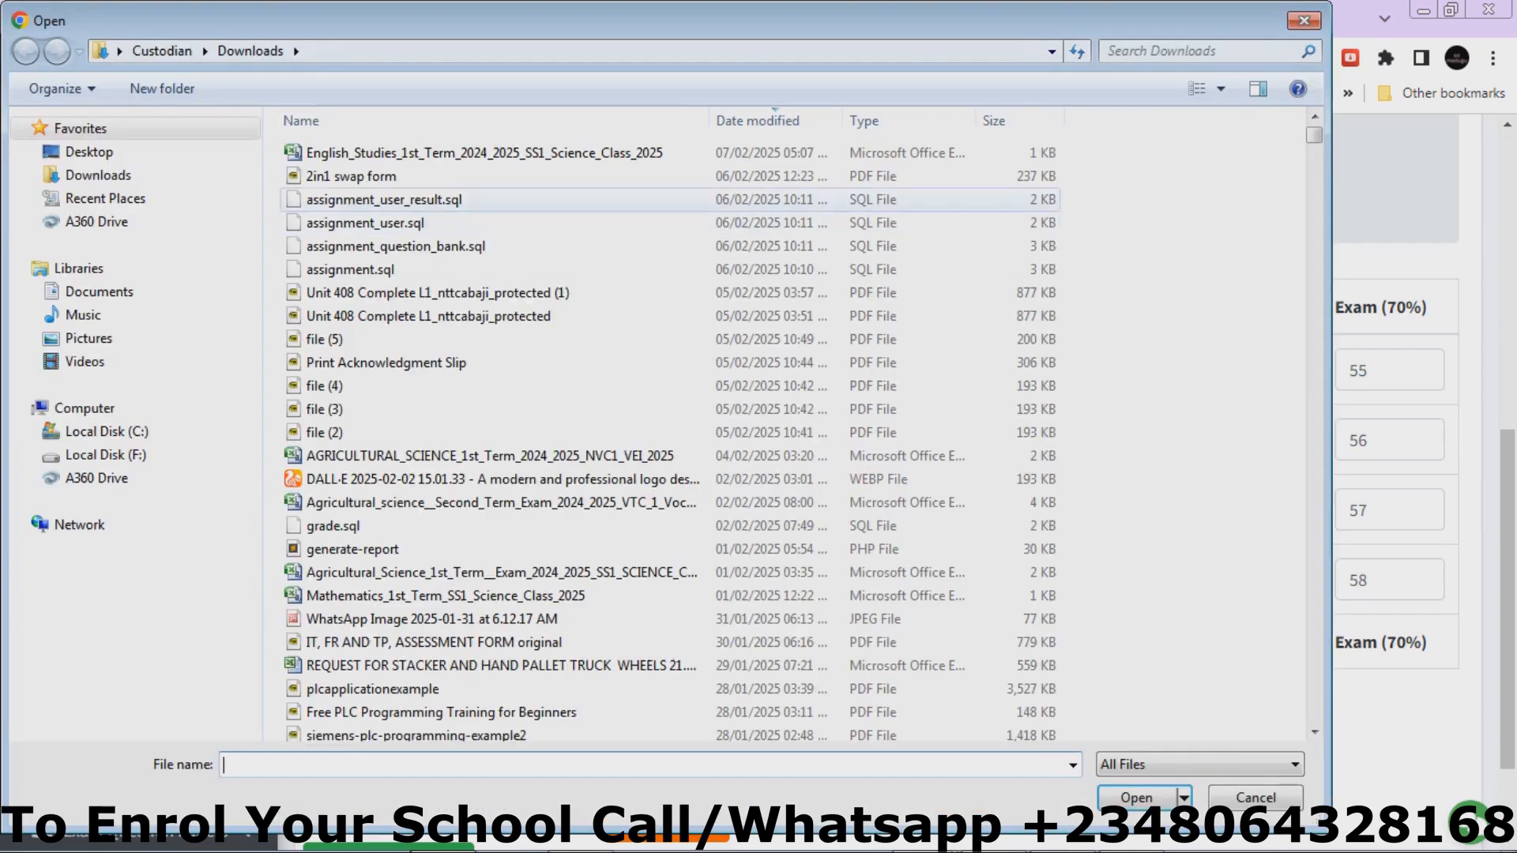
click(485, 154)
key(Return)
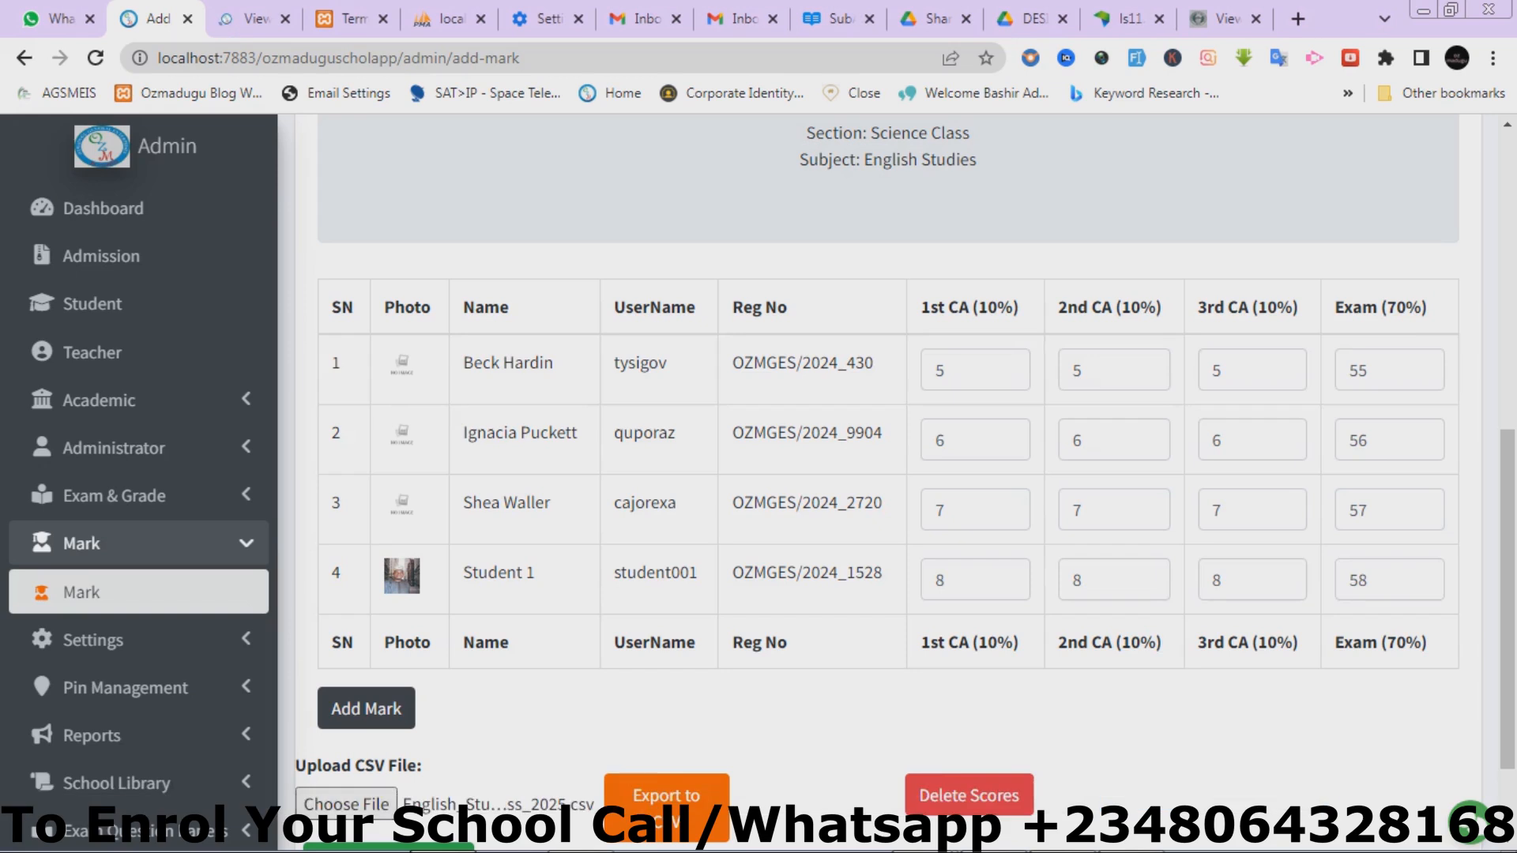
scroll(889, 474, down, 2)
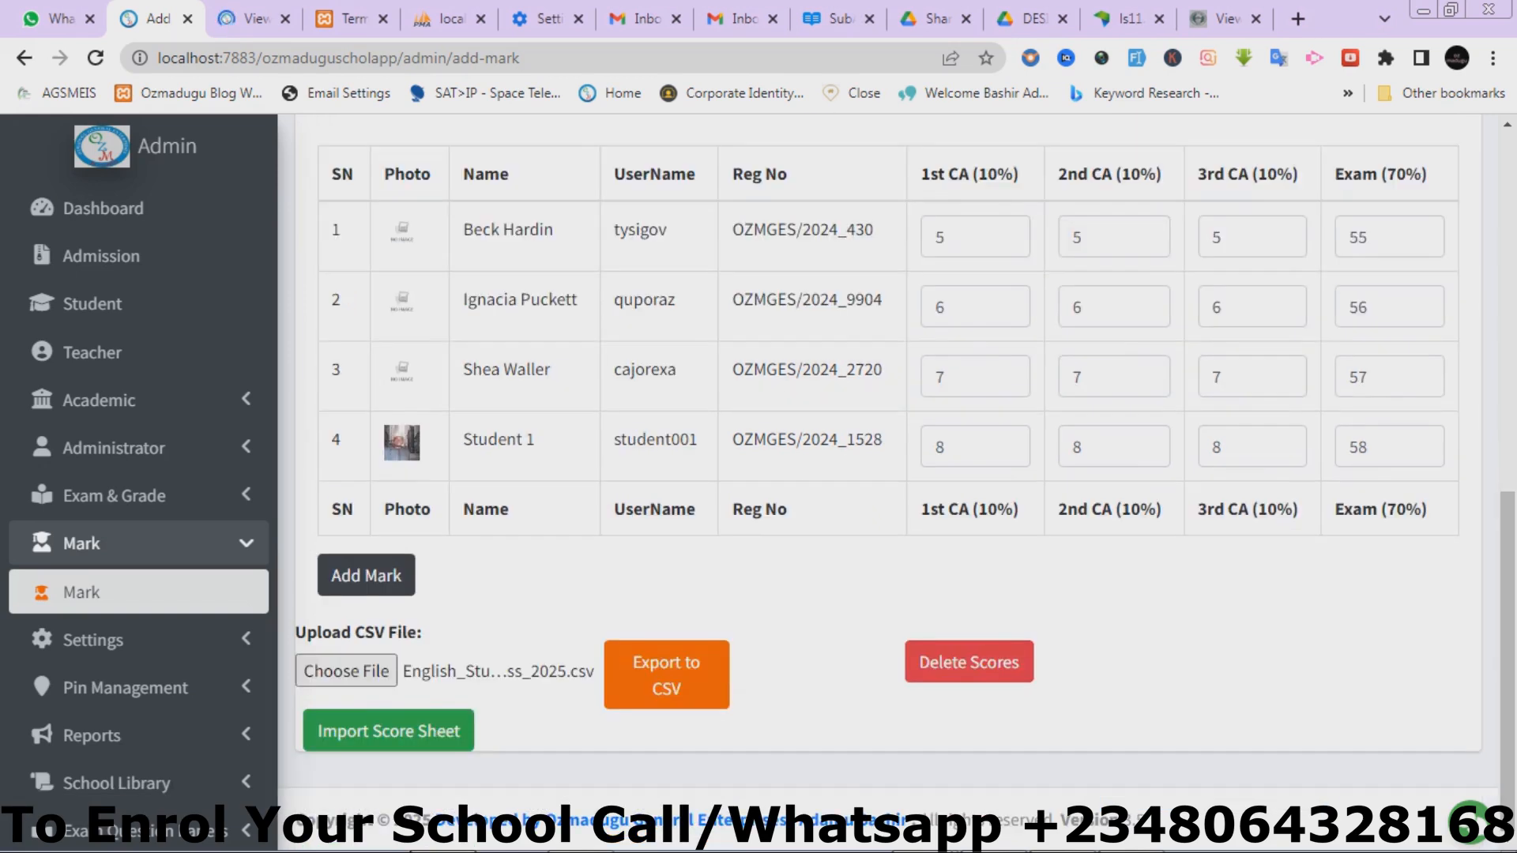
click(388, 731)
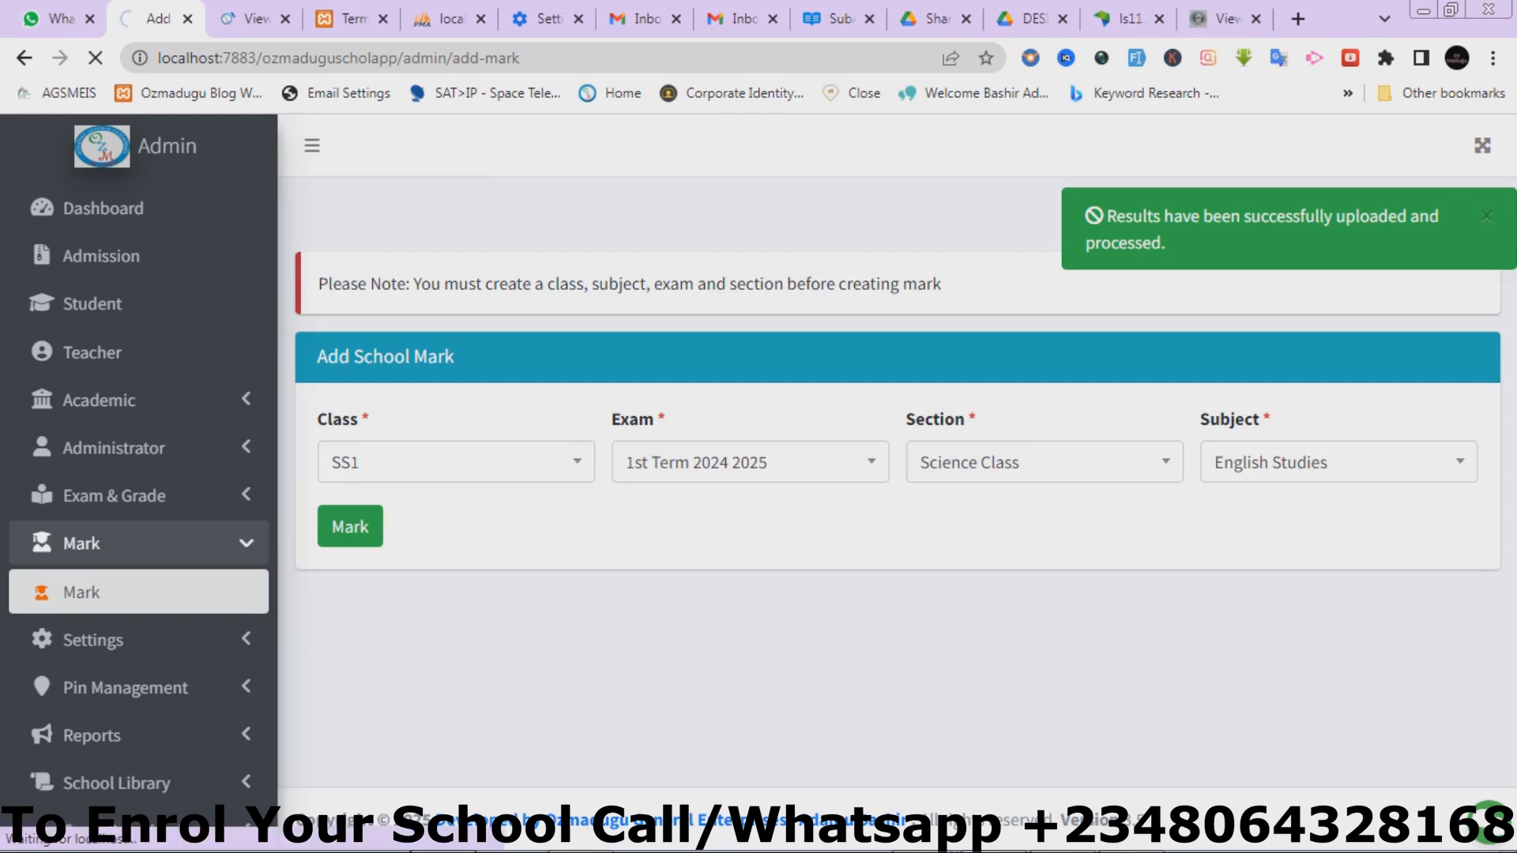
Step: Open the English Studies marks for SS1, 1st Term 2024 2025, Science Class, and check the imported scores
click(456, 463)
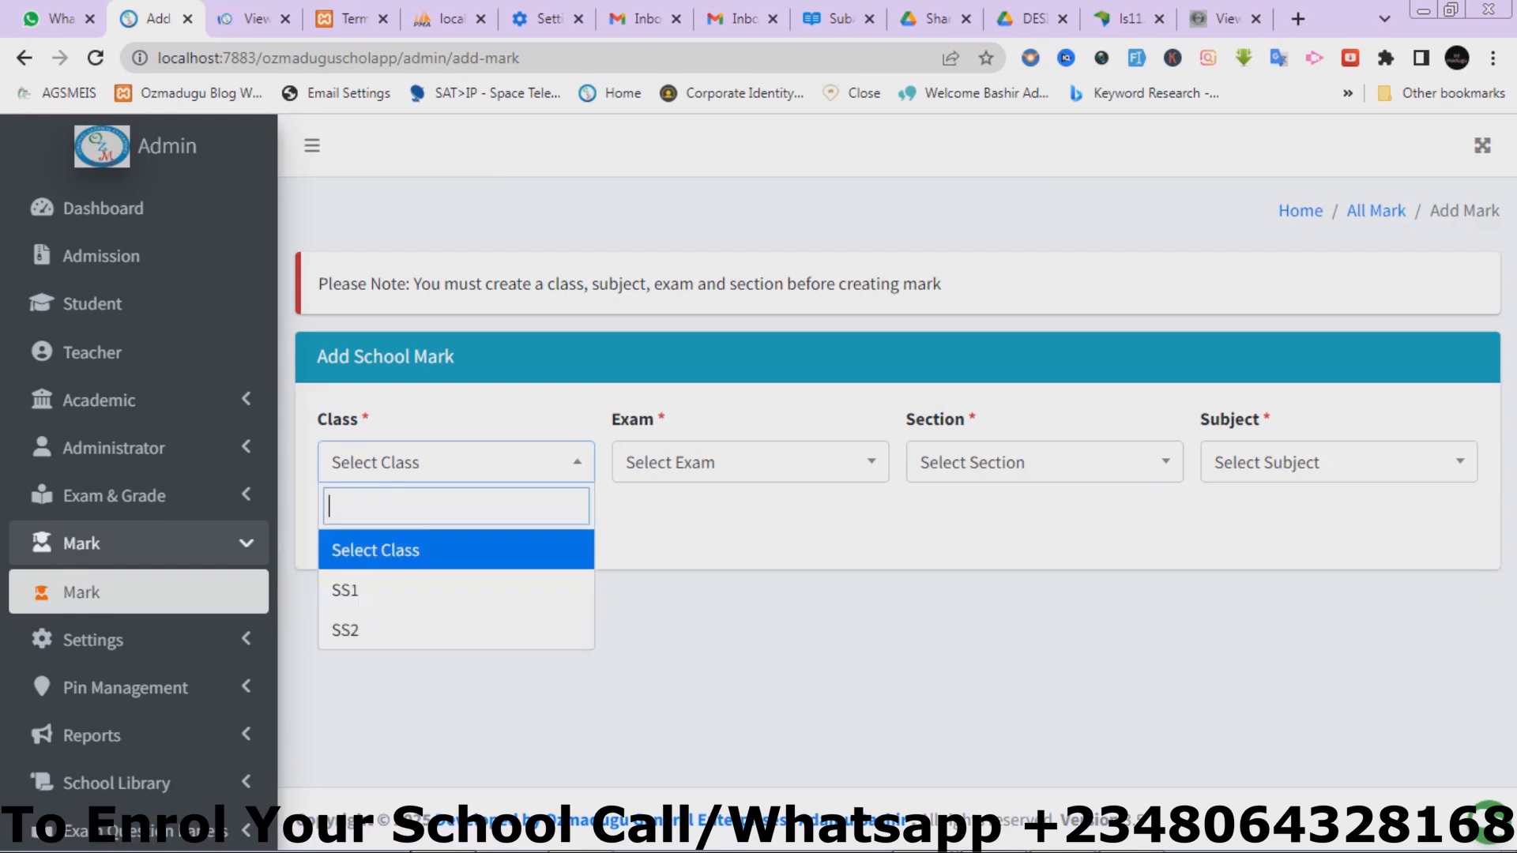
click(456, 590)
click(749, 462)
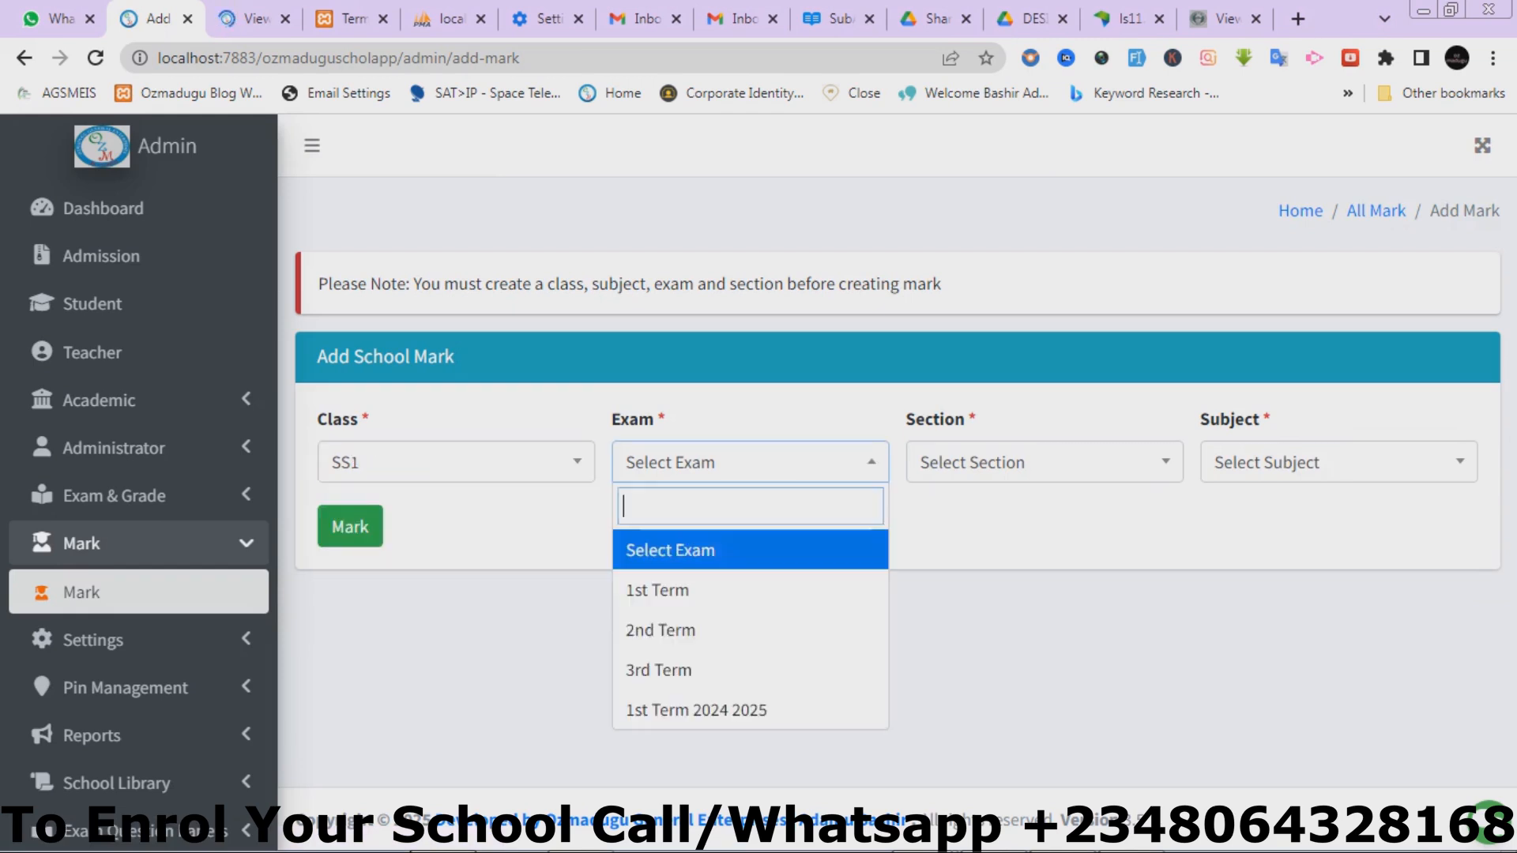
click(745, 708)
click(1044, 462)
click(1043, 592)
click(1339, 463)
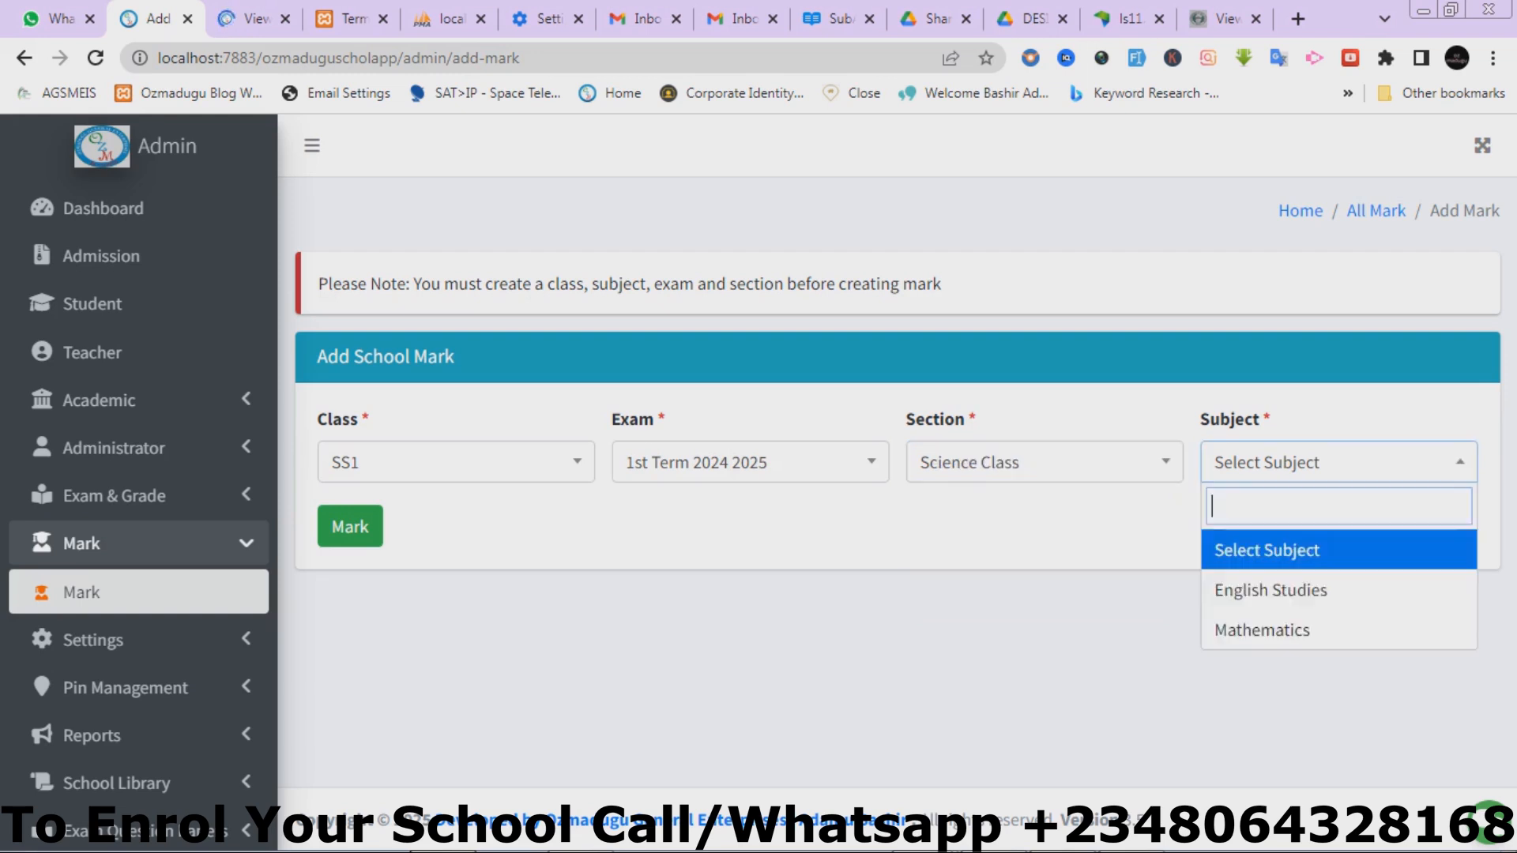
click(1274, 589)
click(350, 527)
drag(1508, 316, 1508, 605)
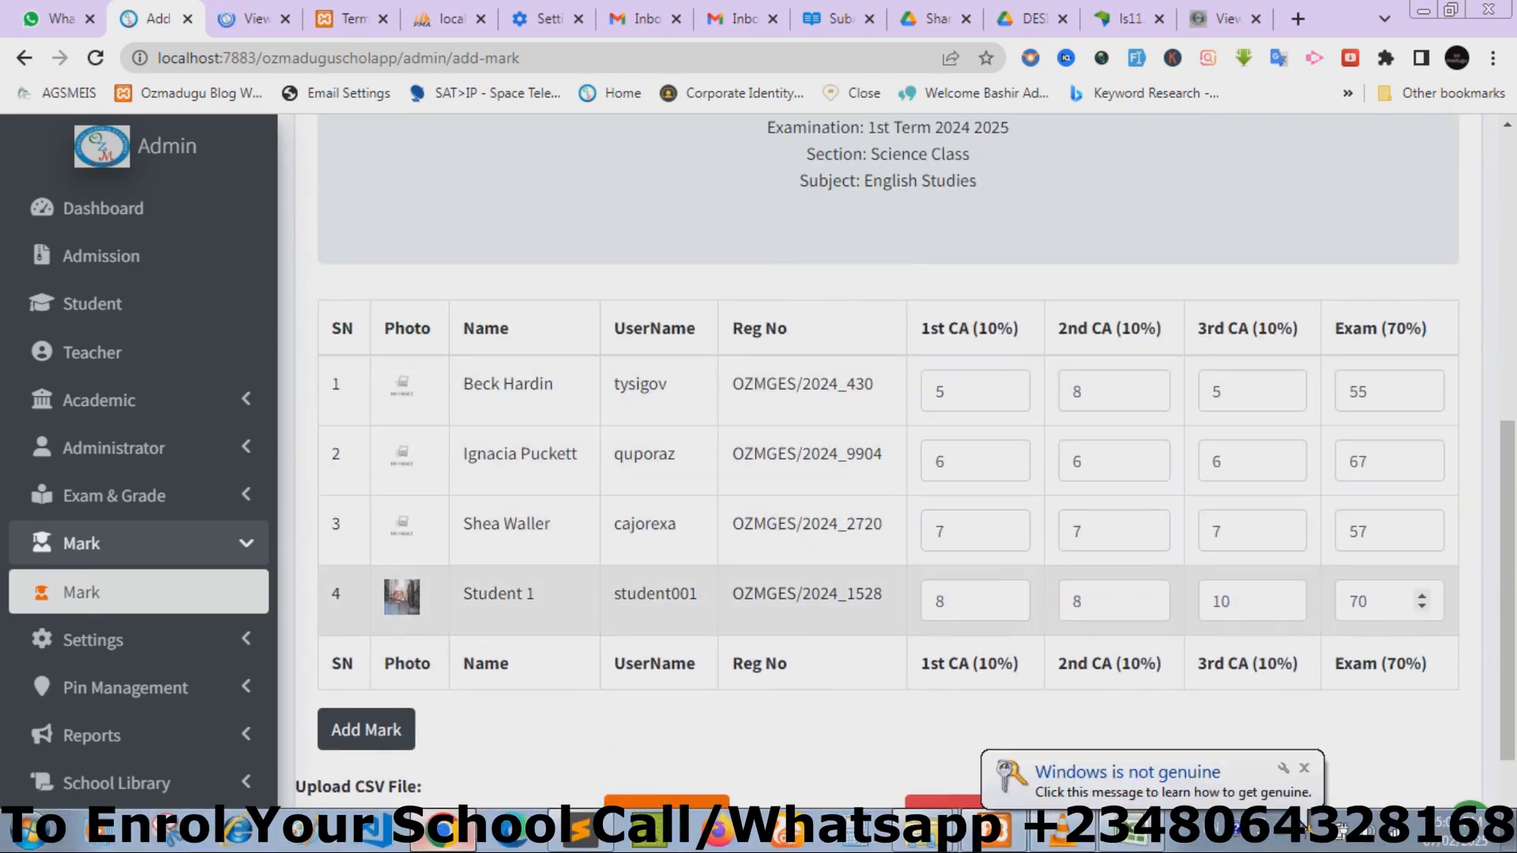
drag(1508, 584, 1508, 612)
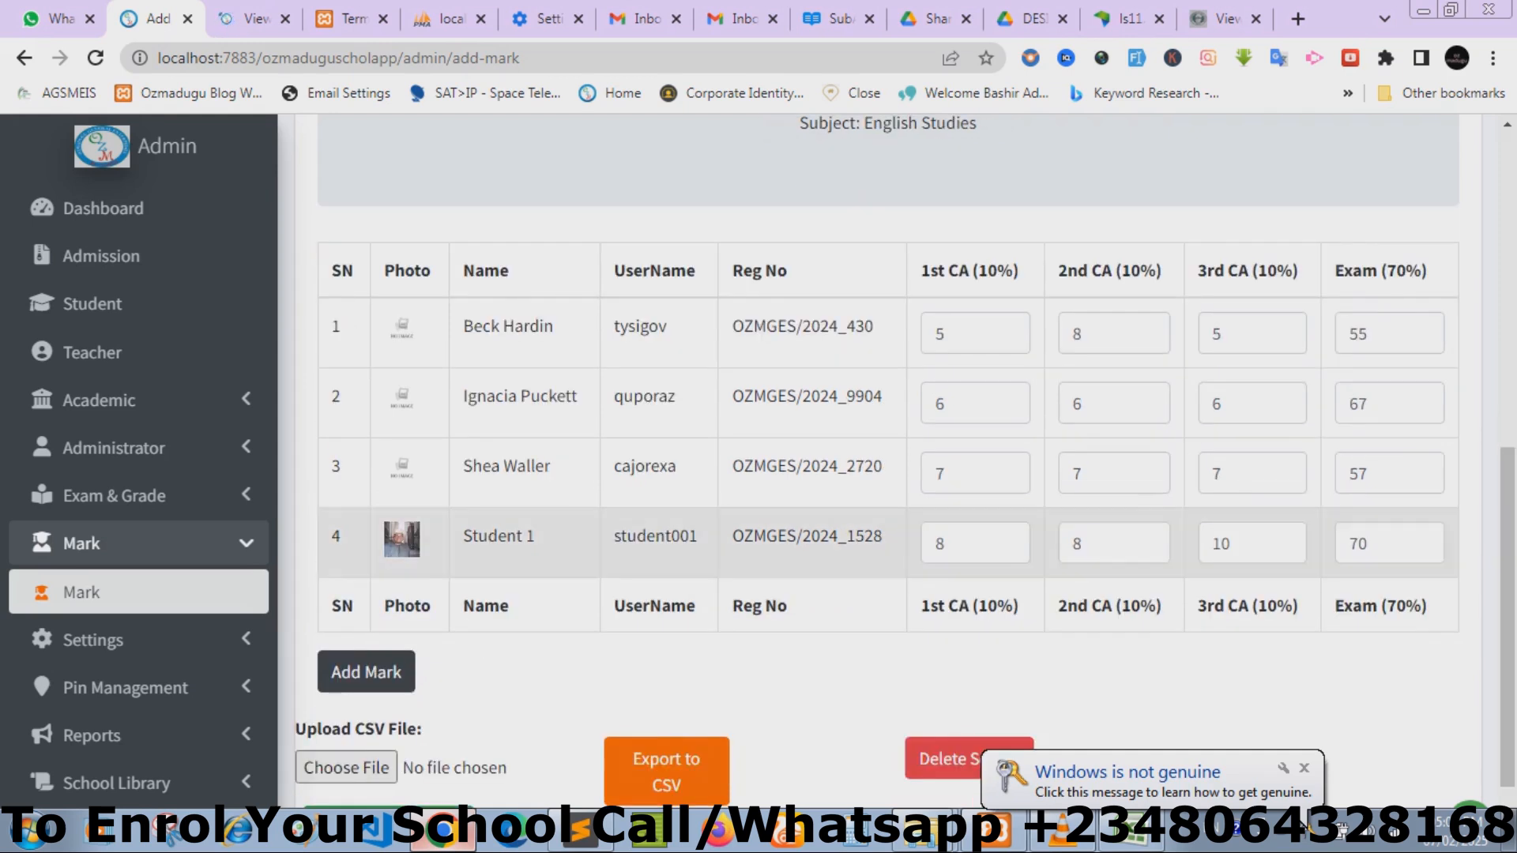
Step: Examine the open terminal report's English Studies scores alongside the marks page, ending on the marks page
click(346, 19)
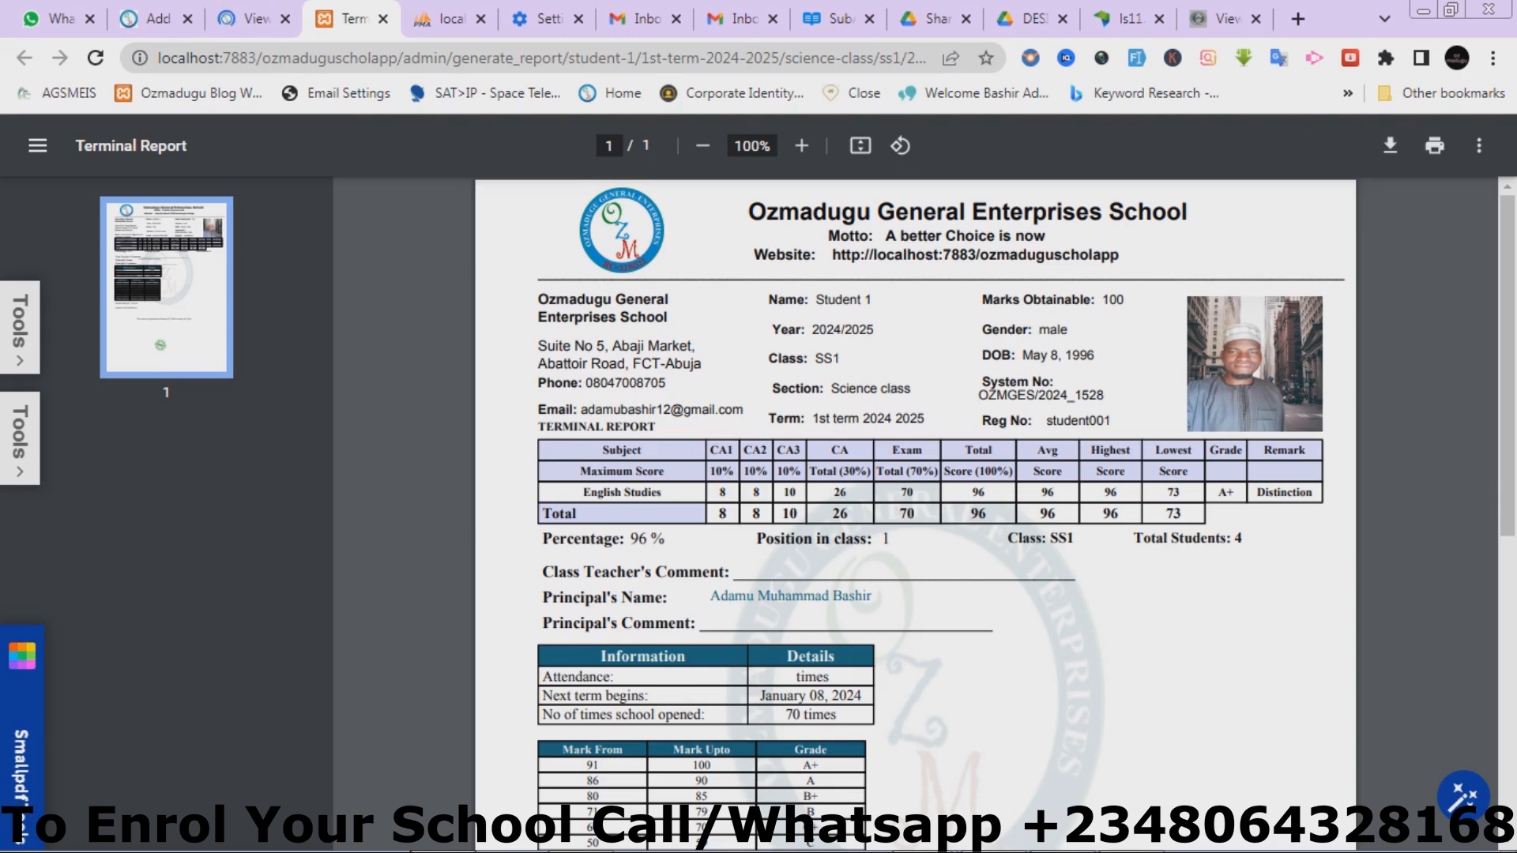
click(158, 18)
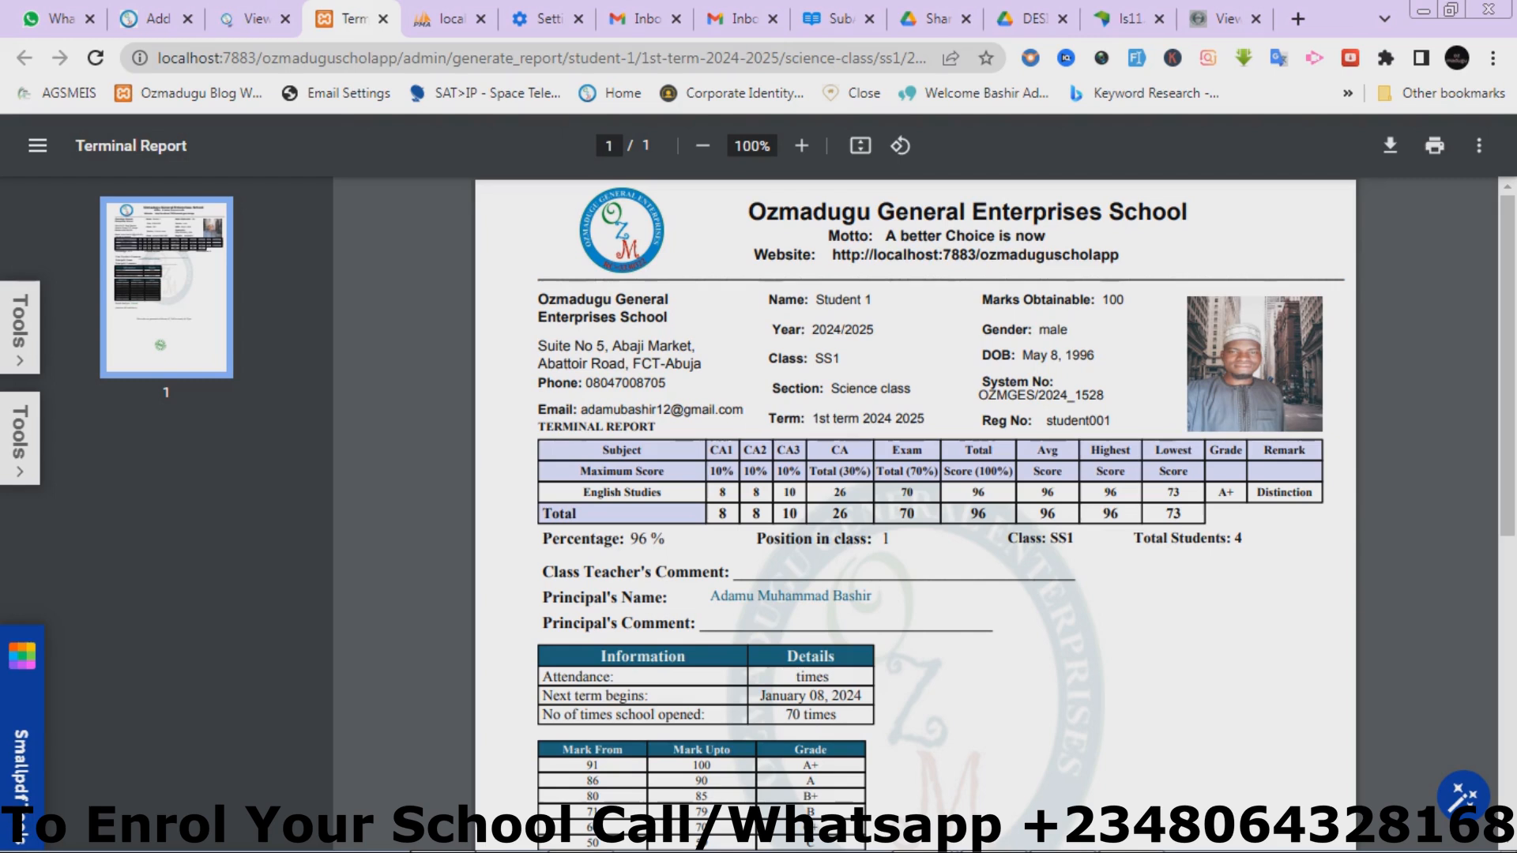
click(348, 19)
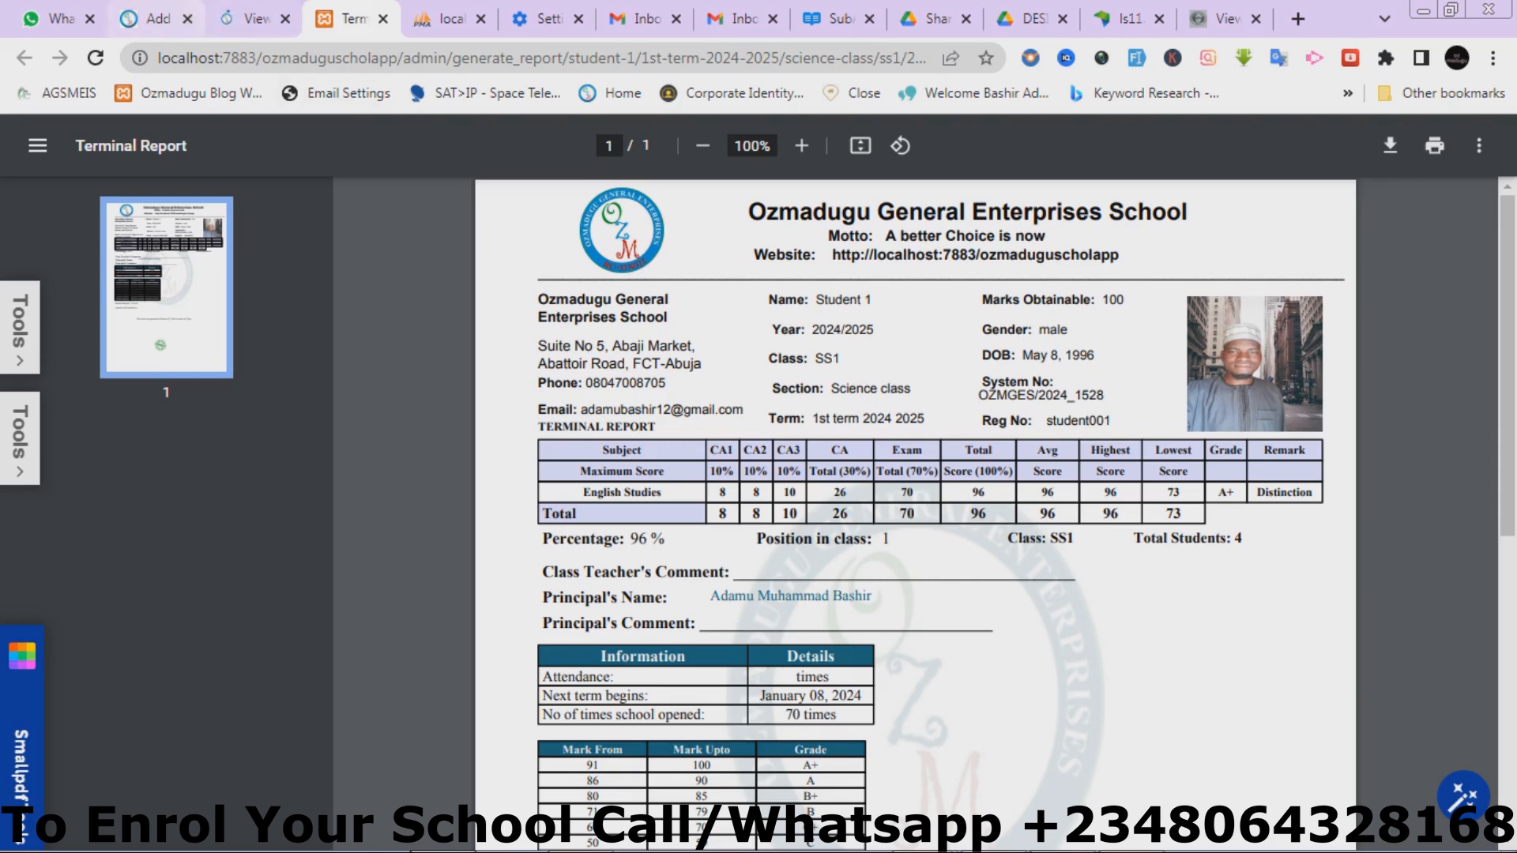
click(250, 19)
click(158, 19)
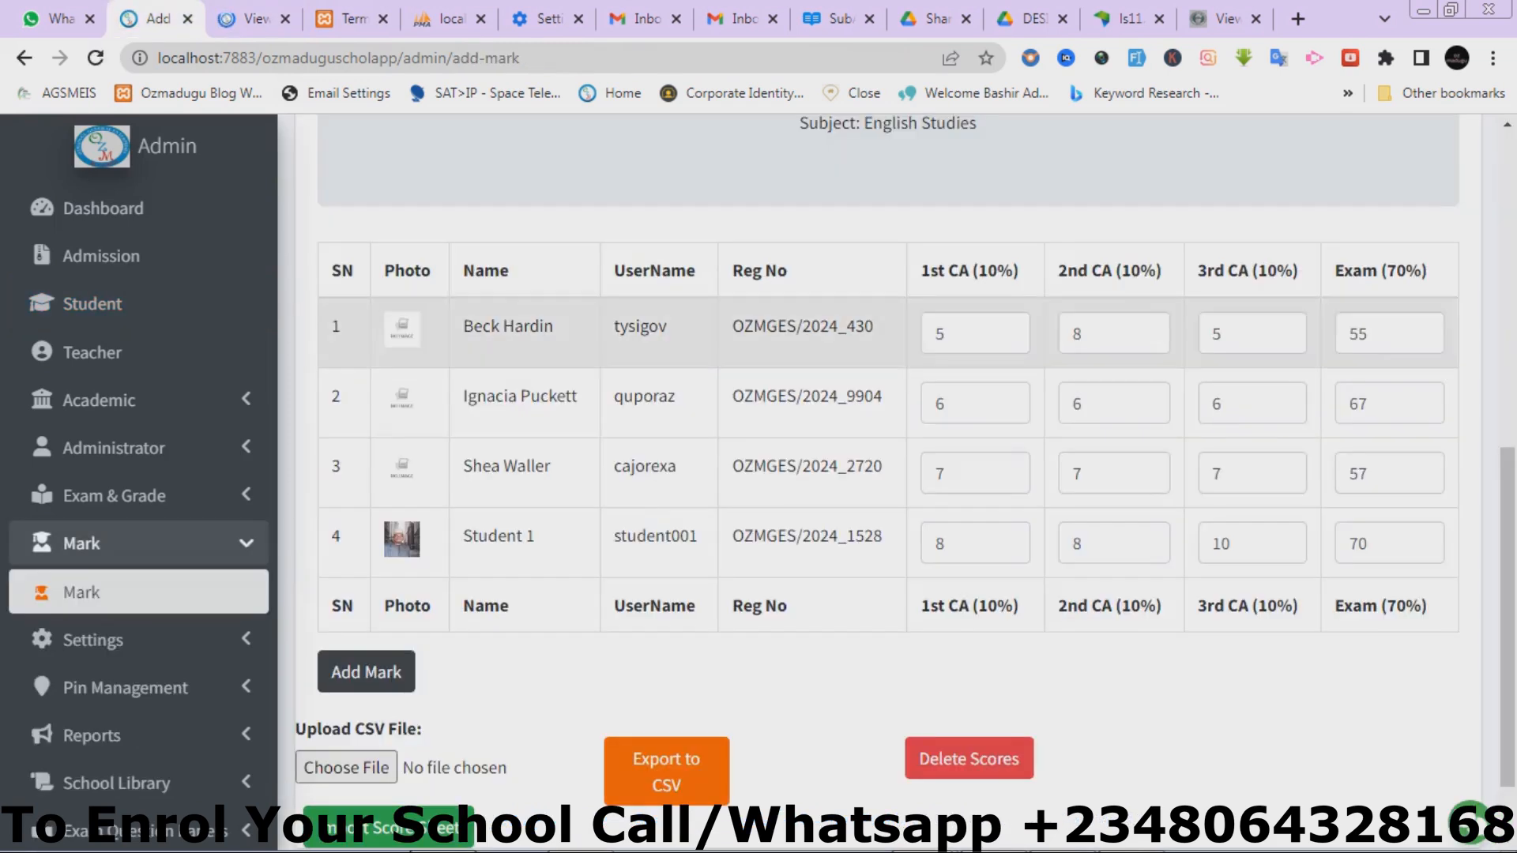
Step: Reload the marks page and open the Mathematics marks for SS1, 1st Term 2024 2025, Science Class
scroll(905, 484, up, 2)
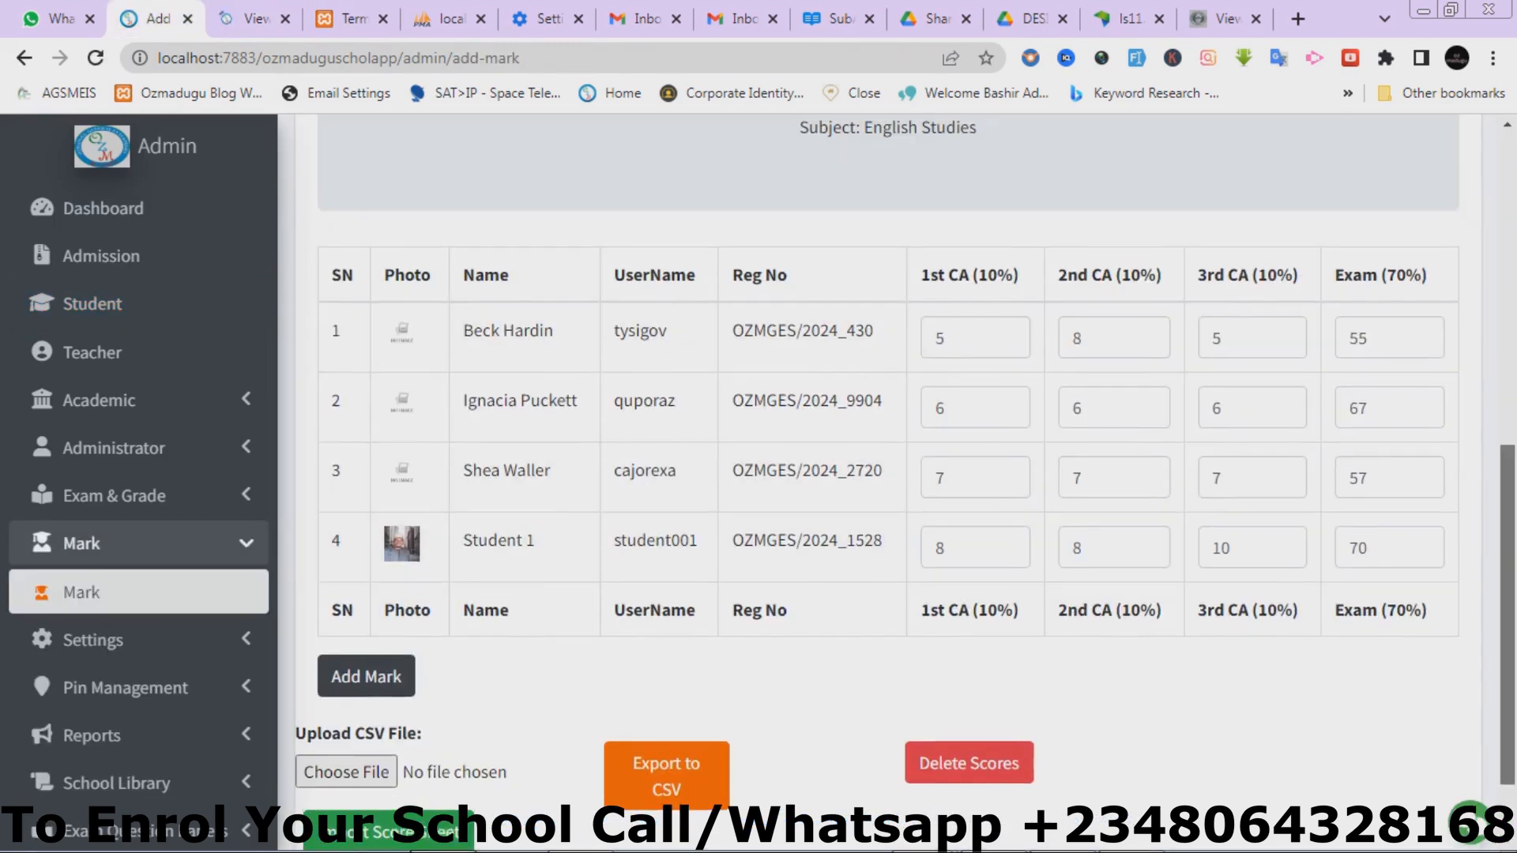
scroll(888, 475, up, 4)
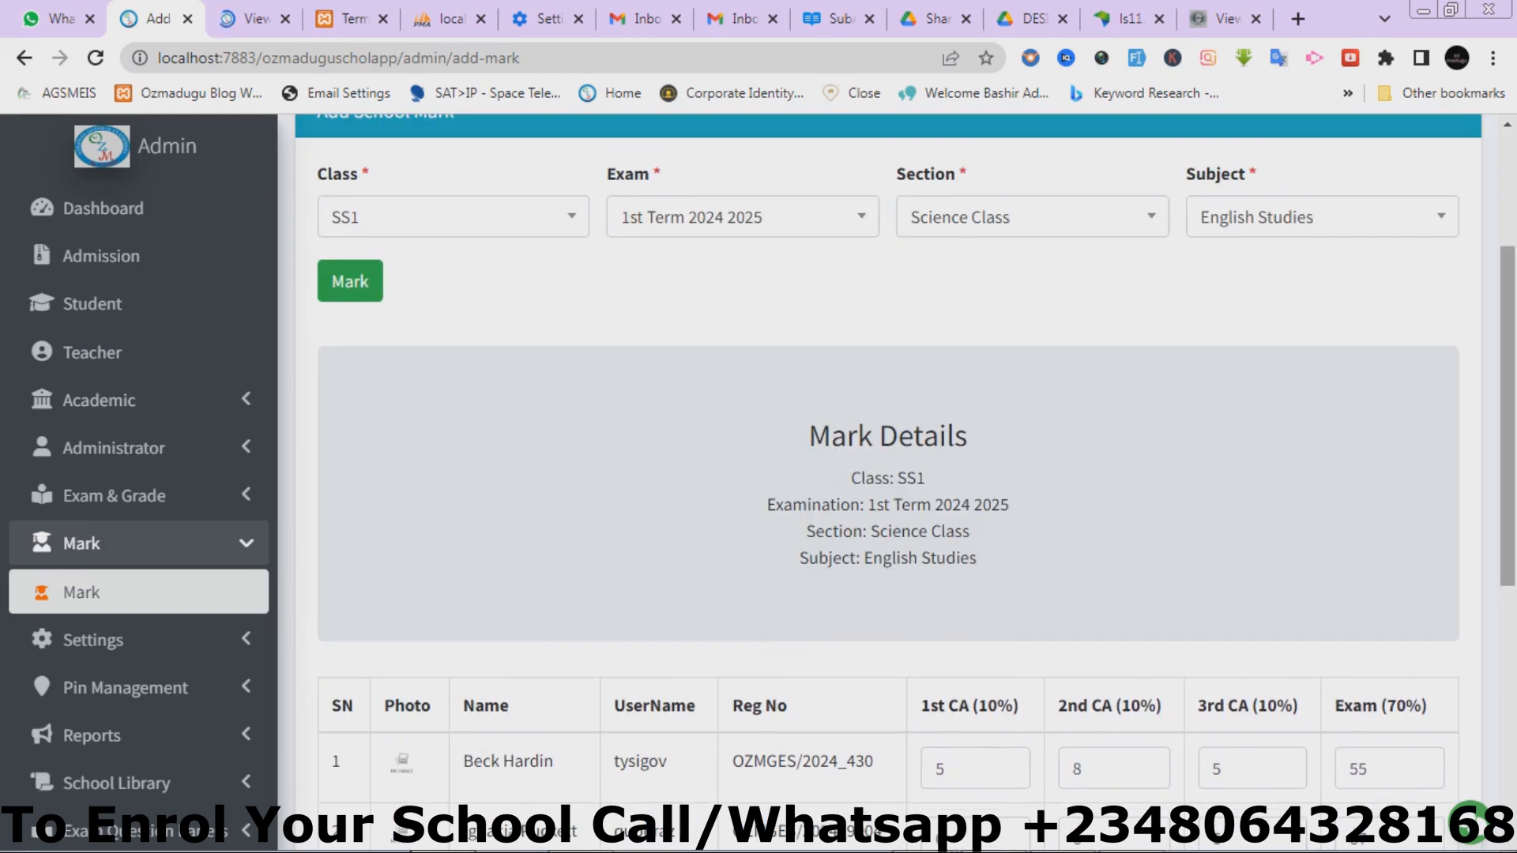
click(95, 57)
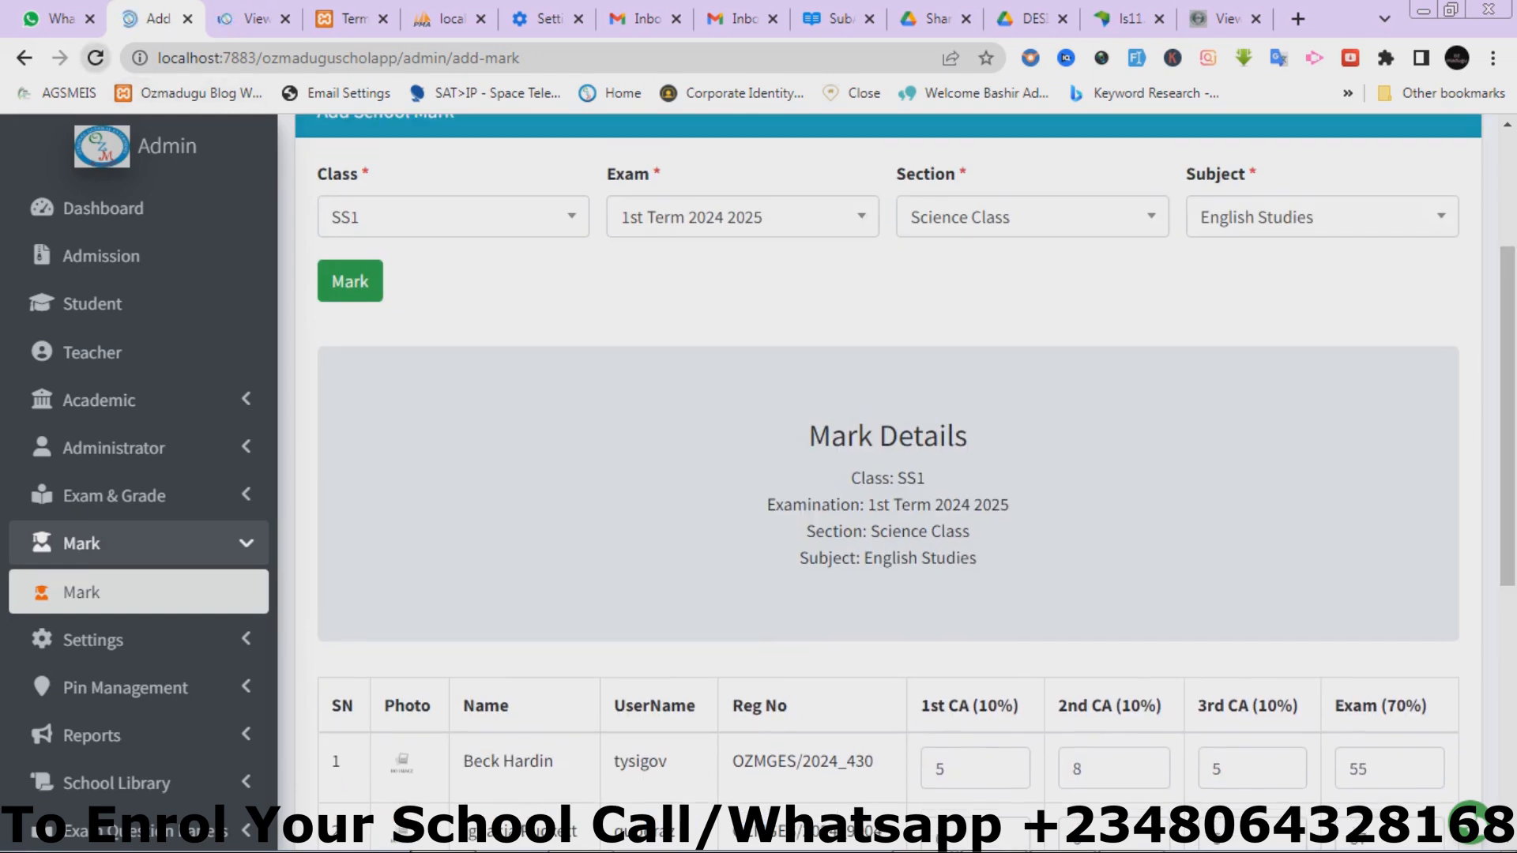
click(456, 462)
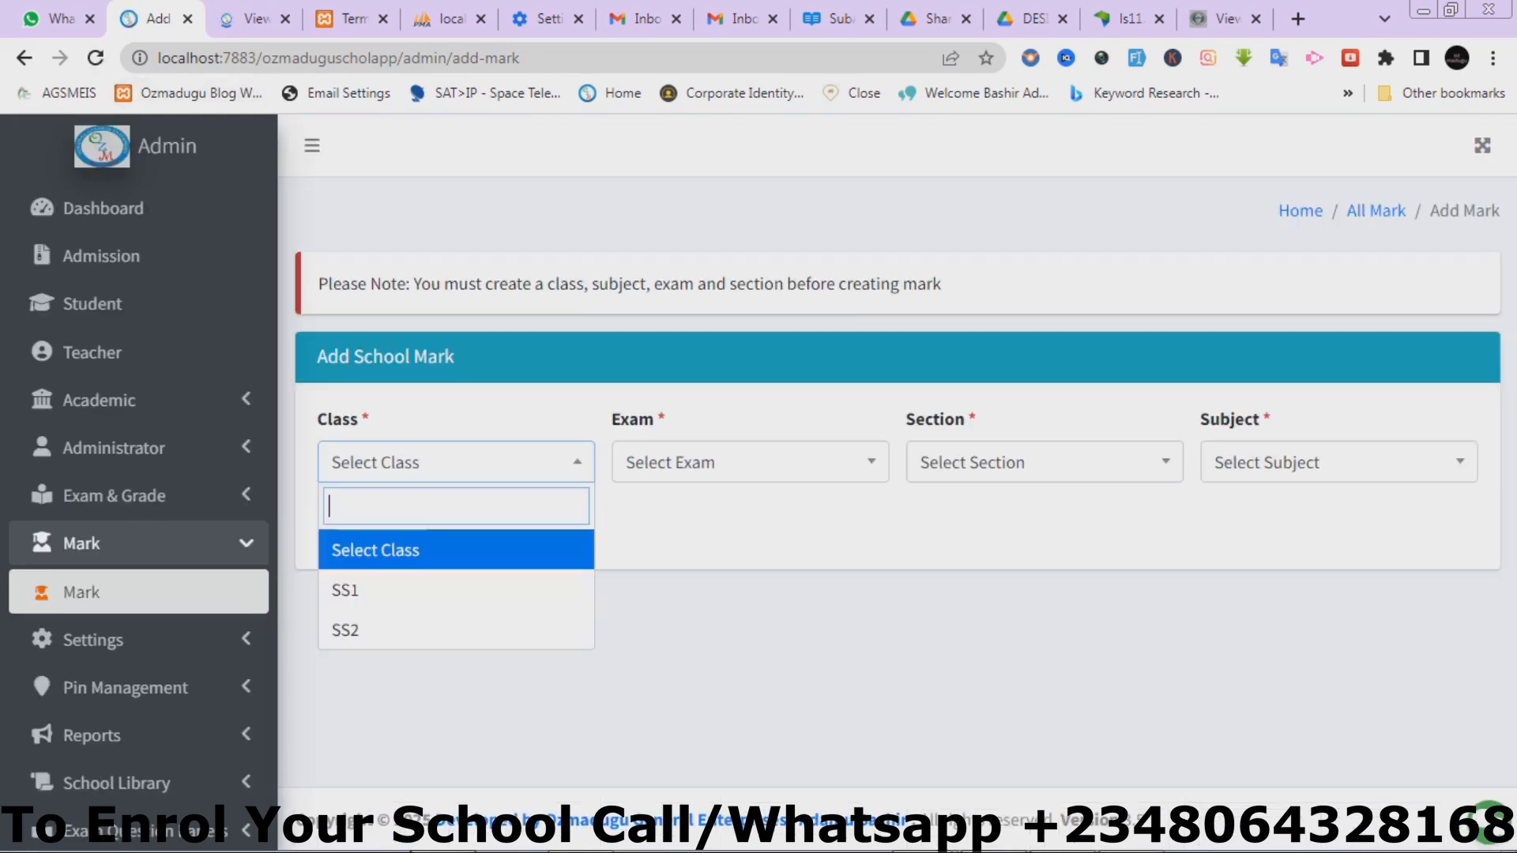
click(456, 590)
click(750, 462)
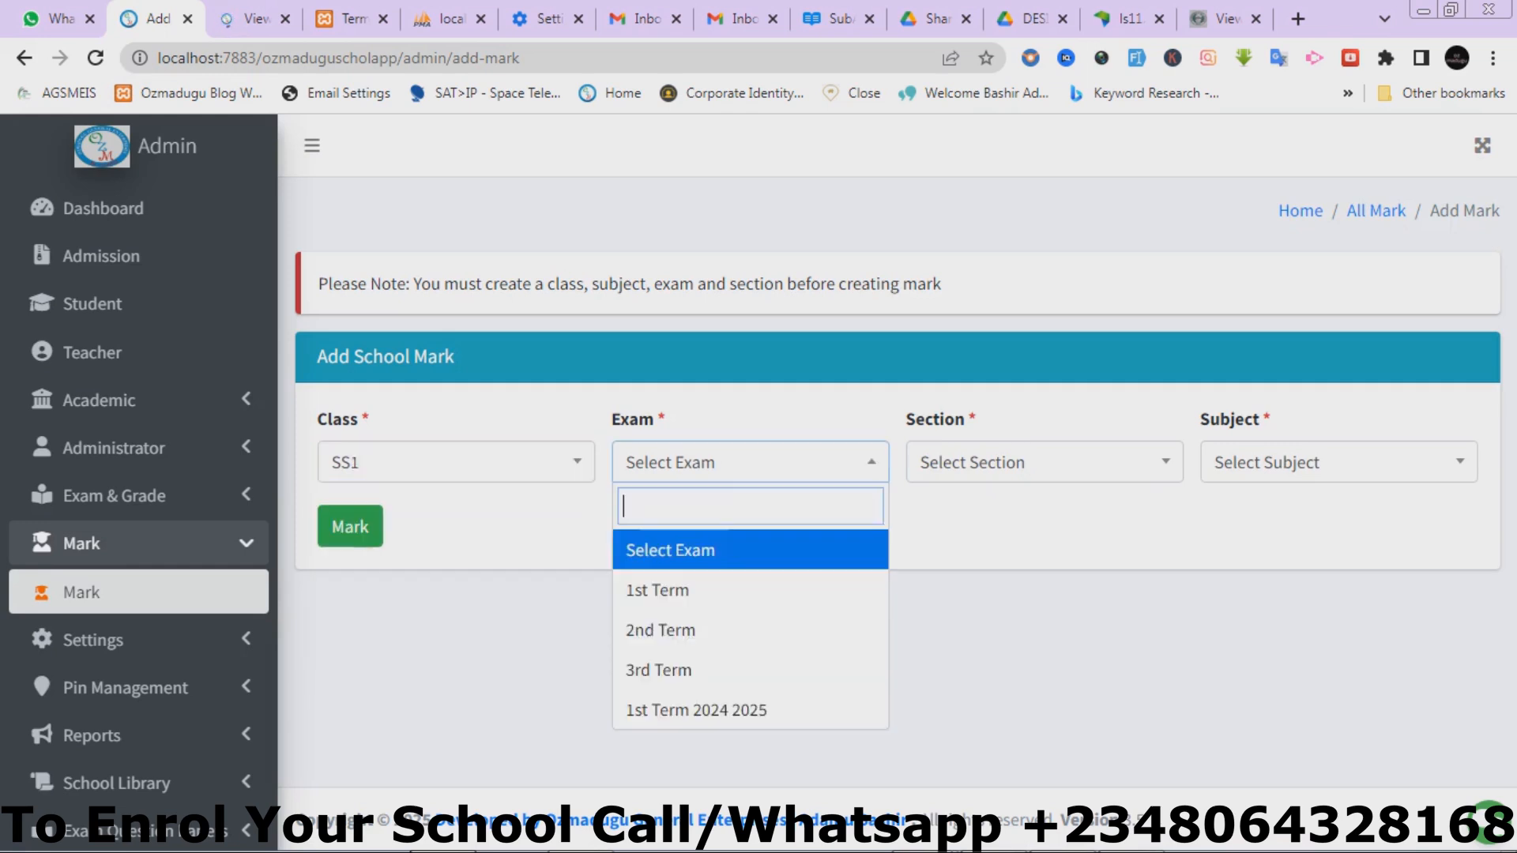
click(750, 709)
click(1043, 462)
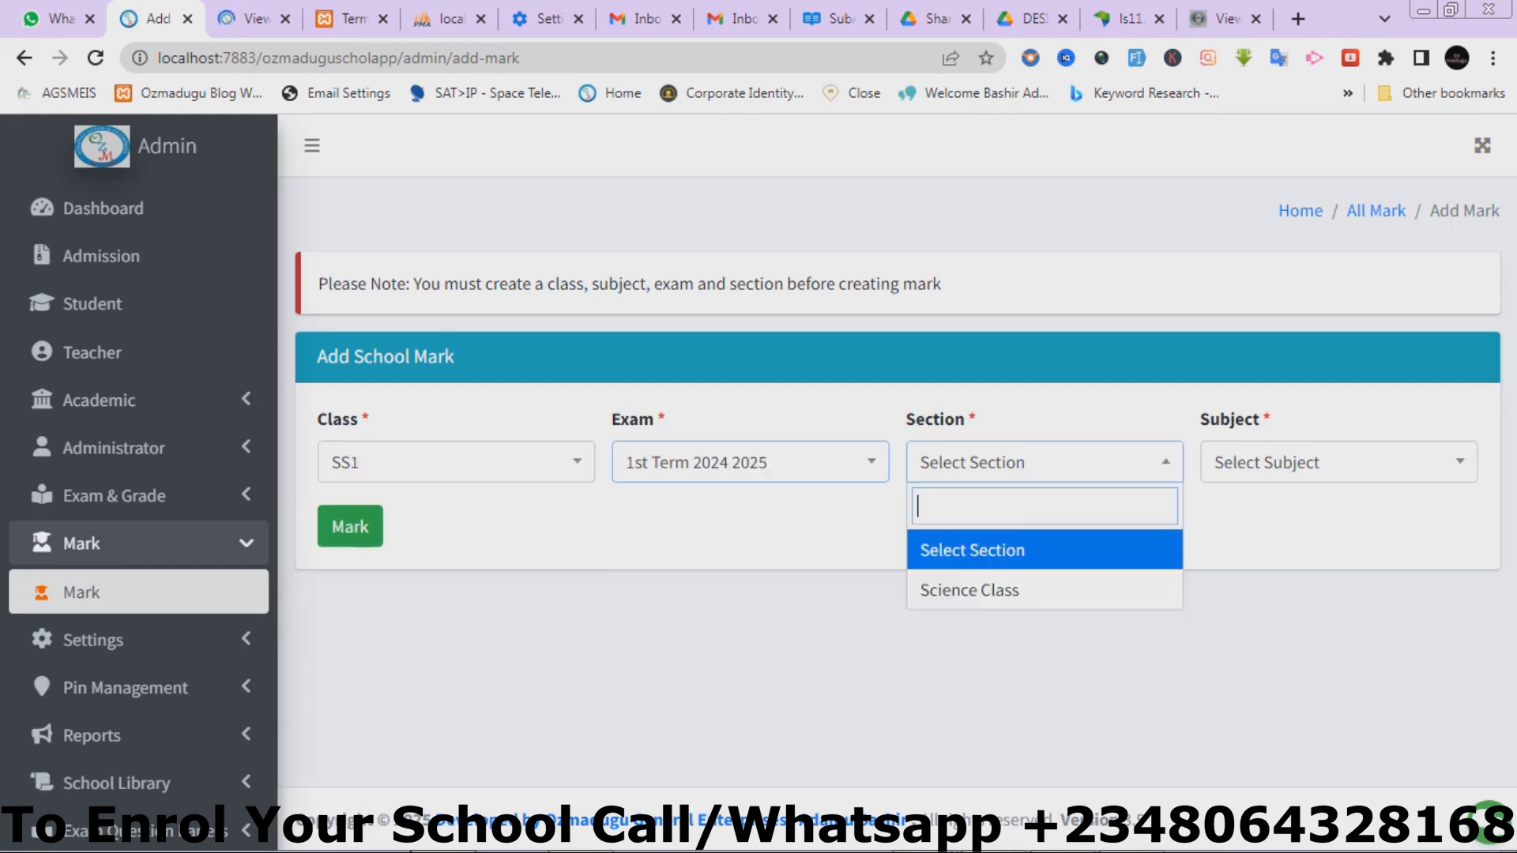
click(1044, 590)
click(1339, 463)
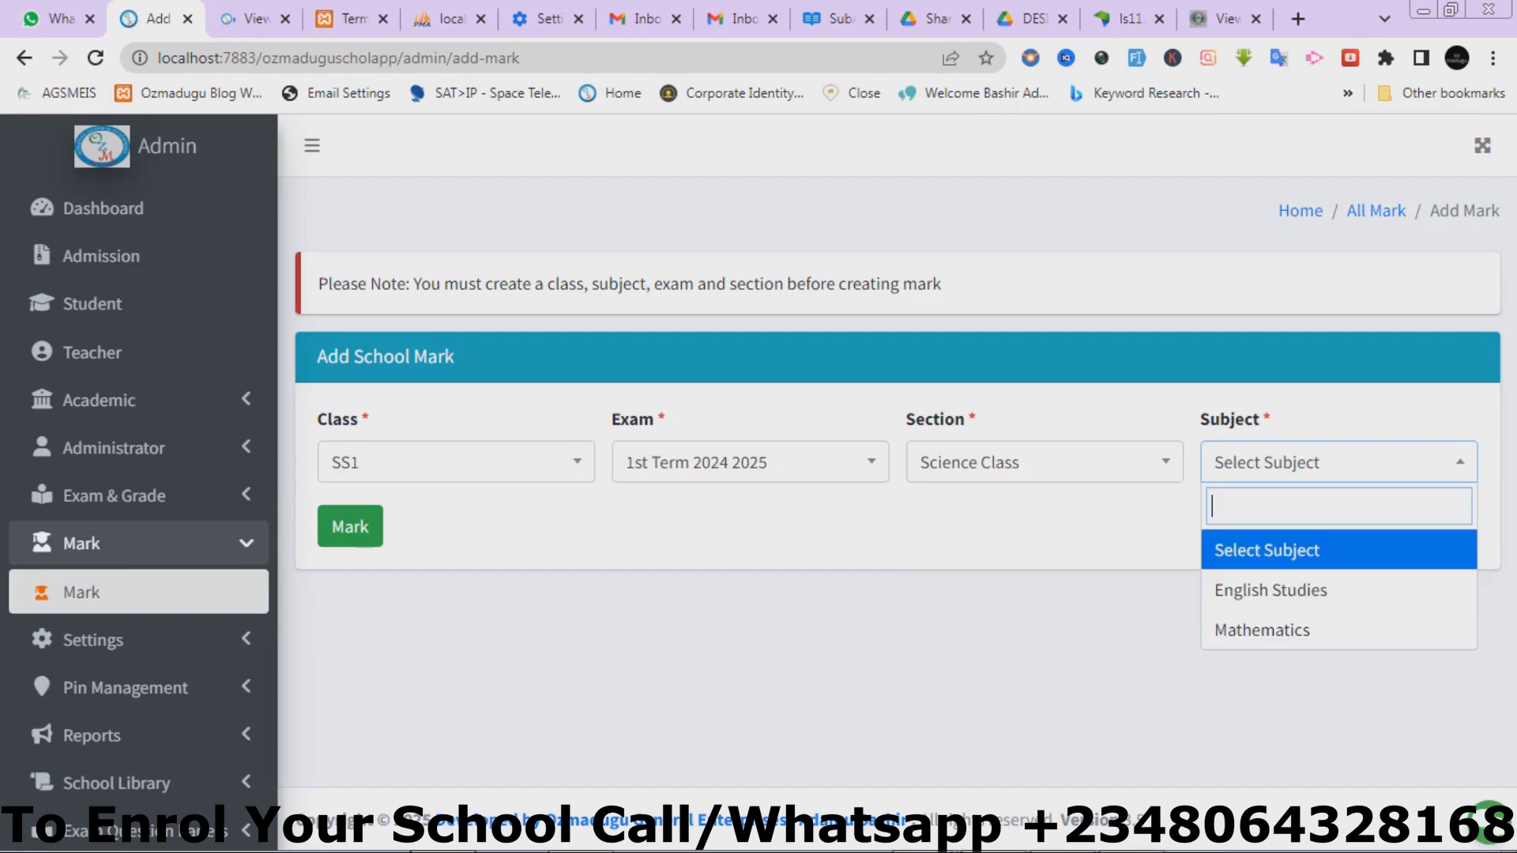
click(1339, 631)
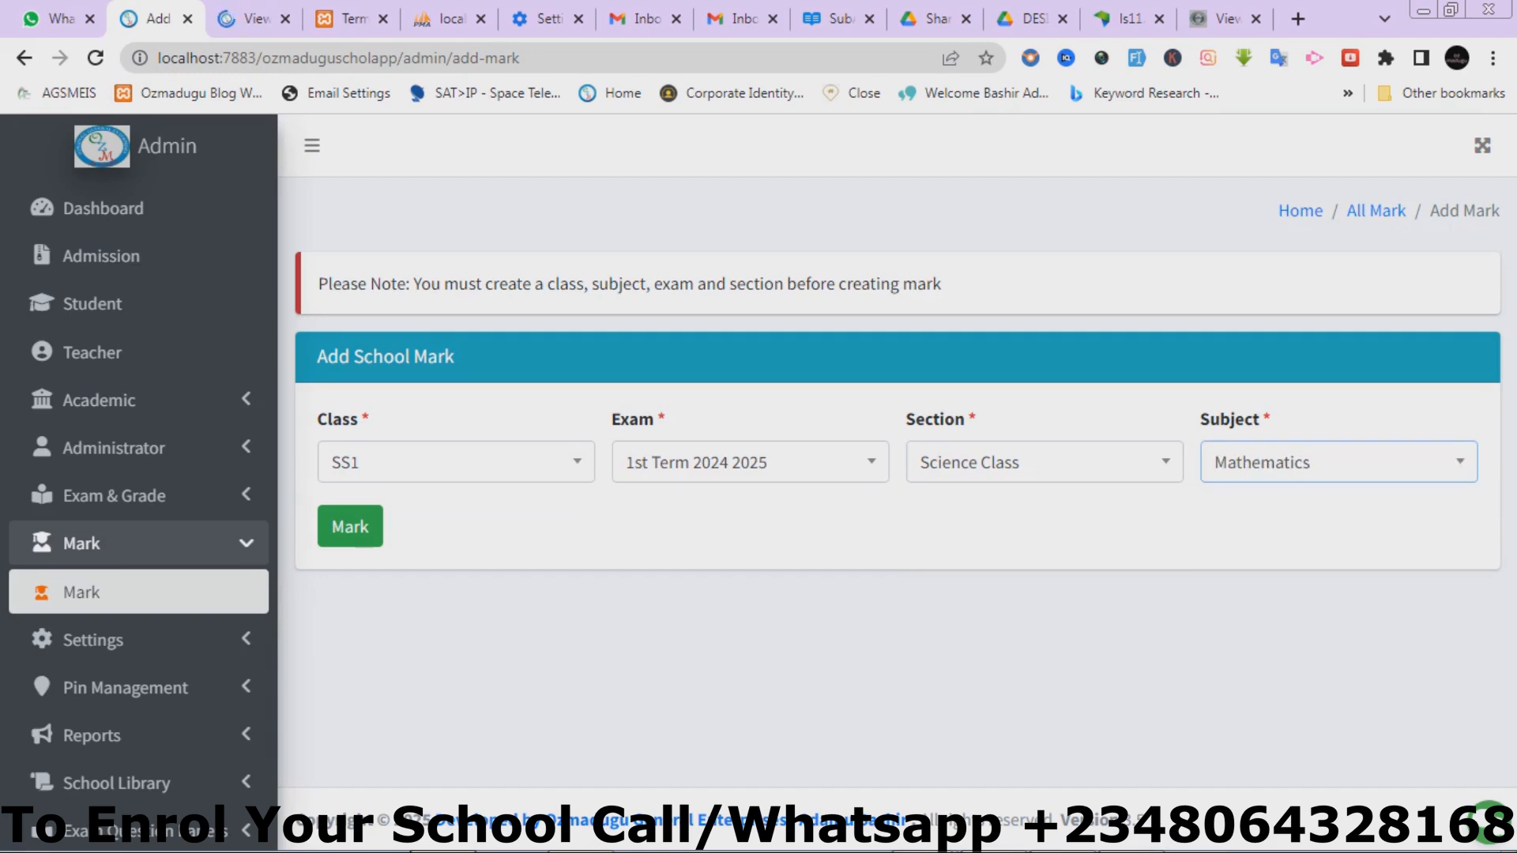
click(350, 527)
drag(1507, 316, 1507, 670)
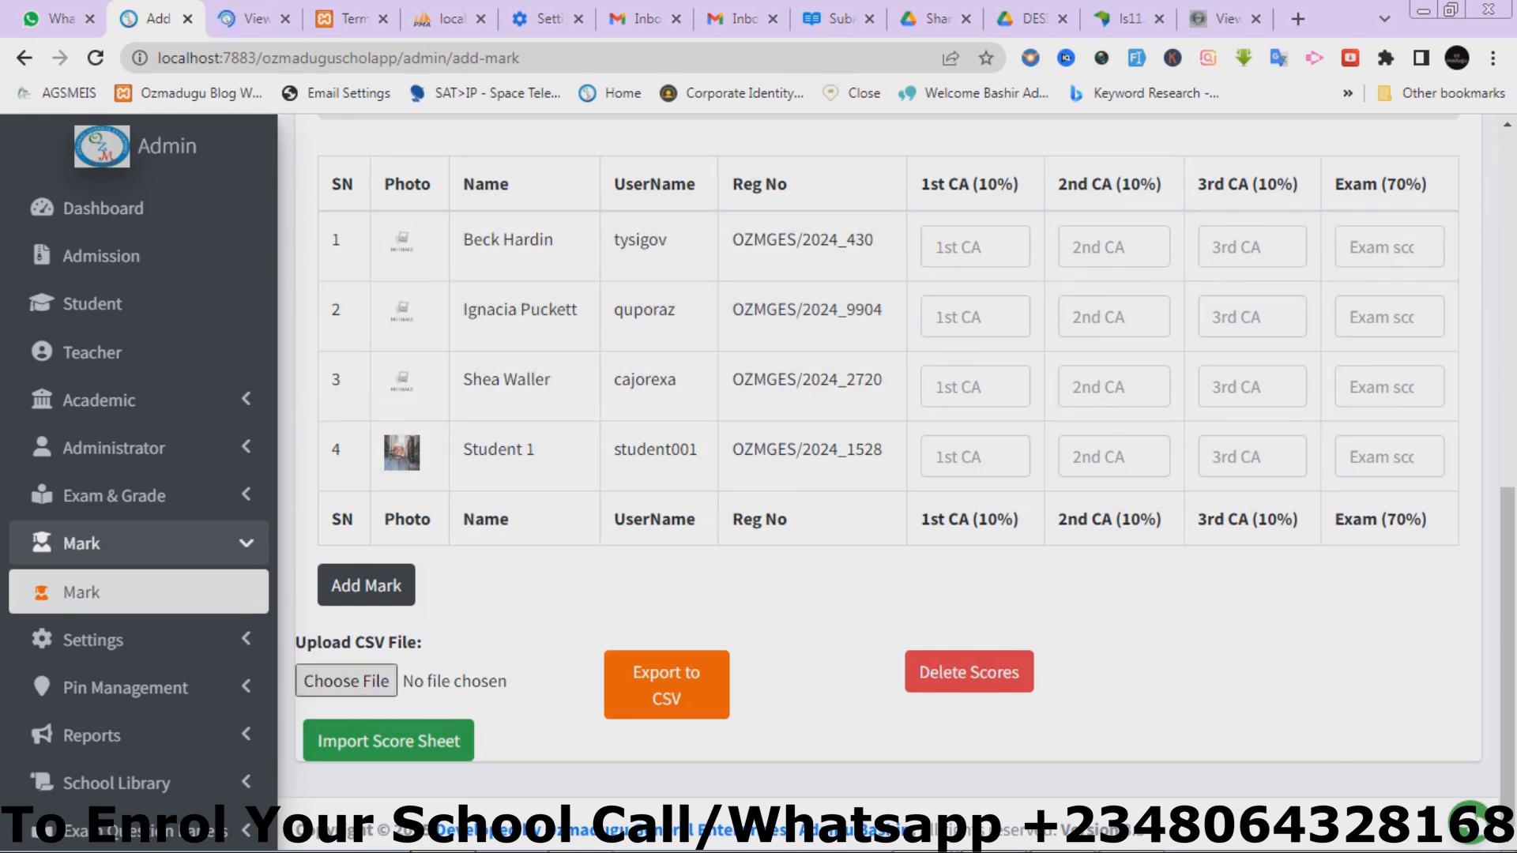
Step: Try to import the English Studies score sheet, English_Studies_1st_Term_2024_2025_SS1_Science_Class_2025, under Mathematics
click(346, 681)
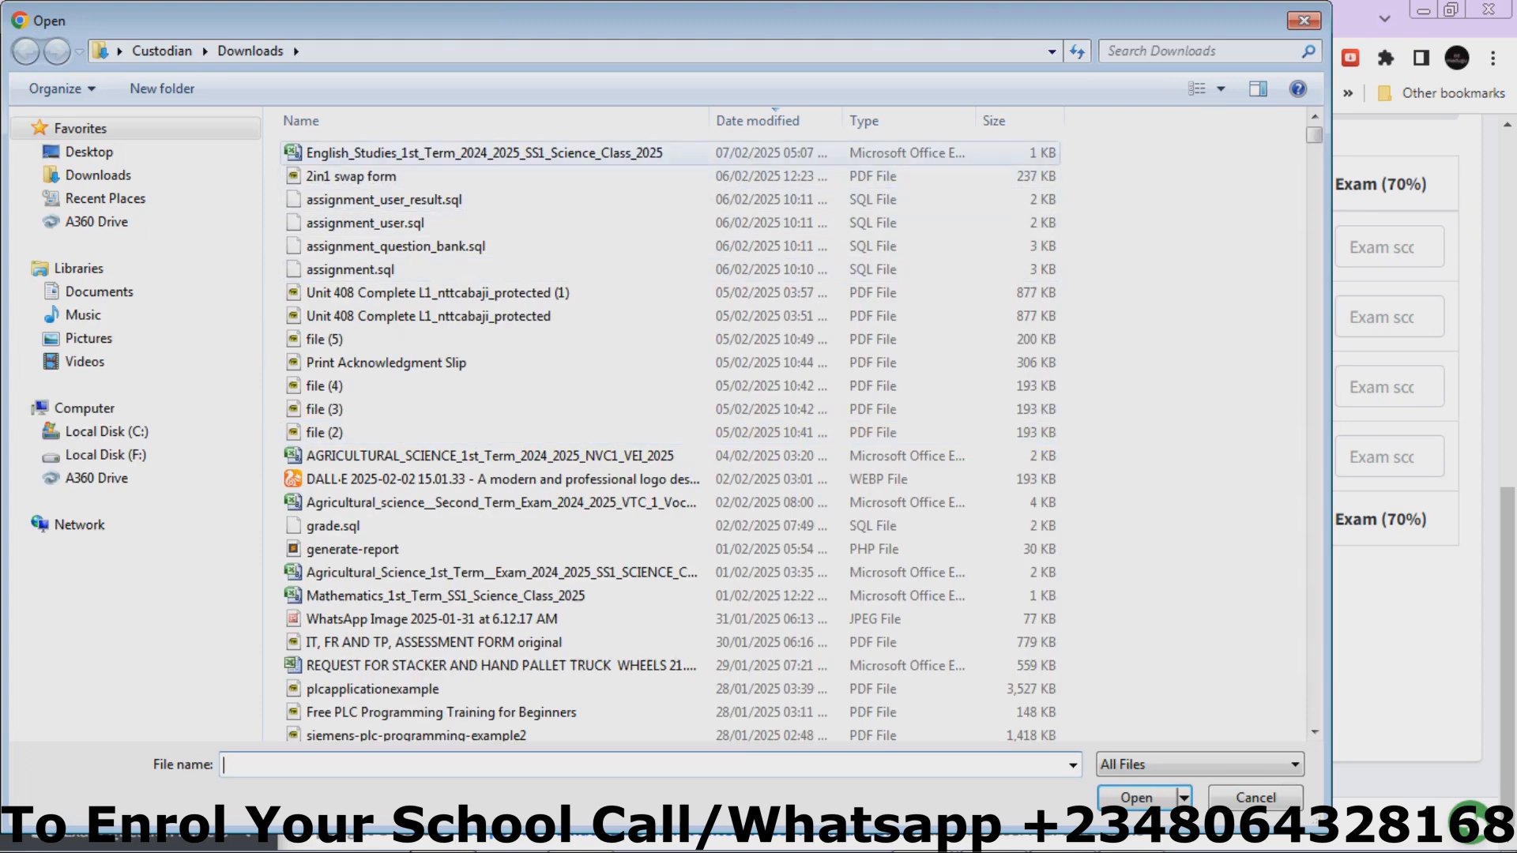
double_click(484, 153)
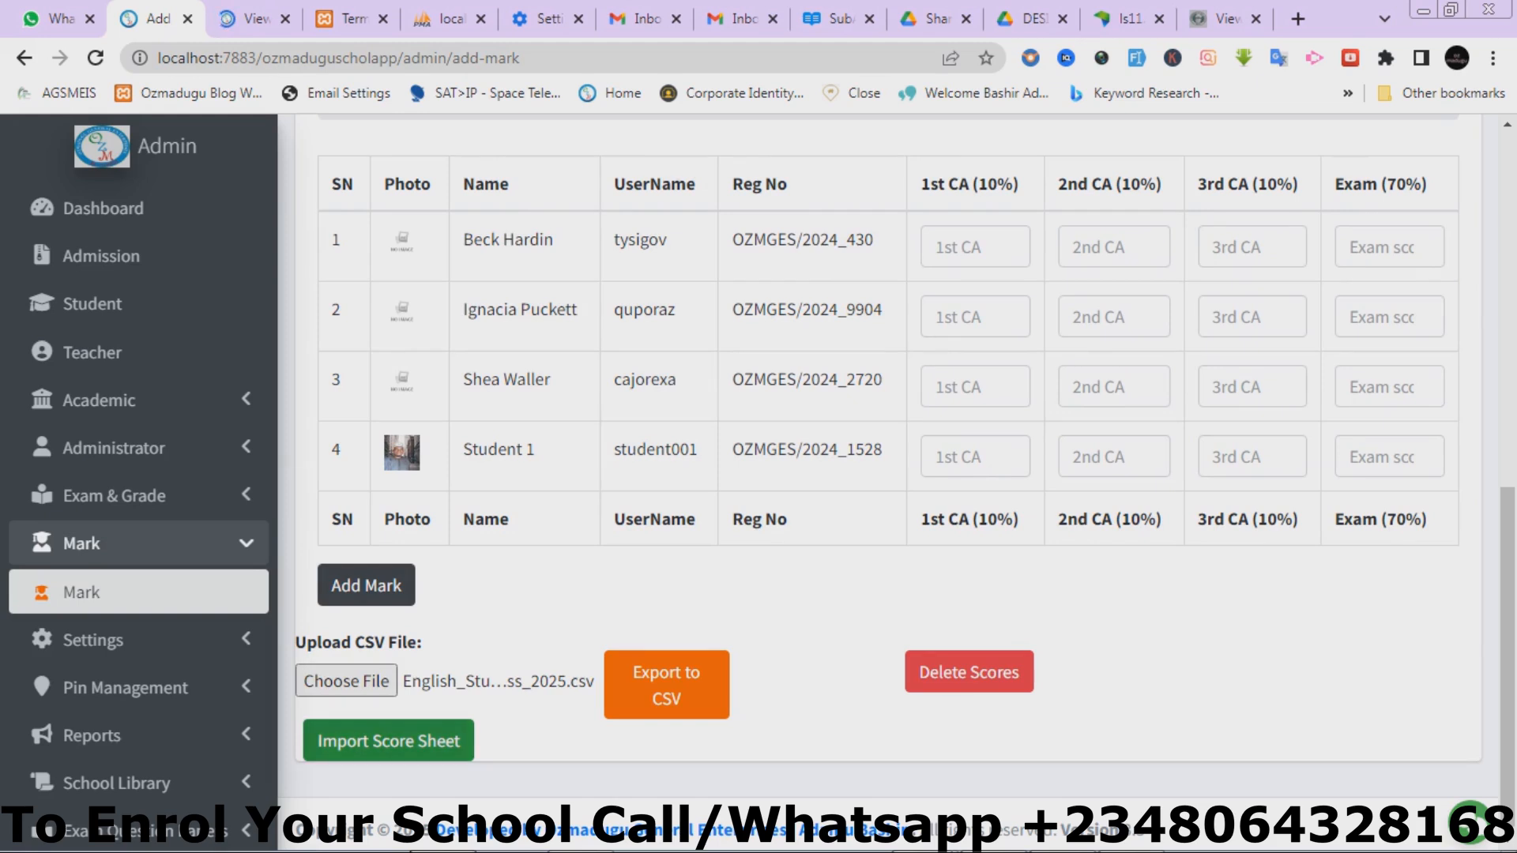
click(388, 741)
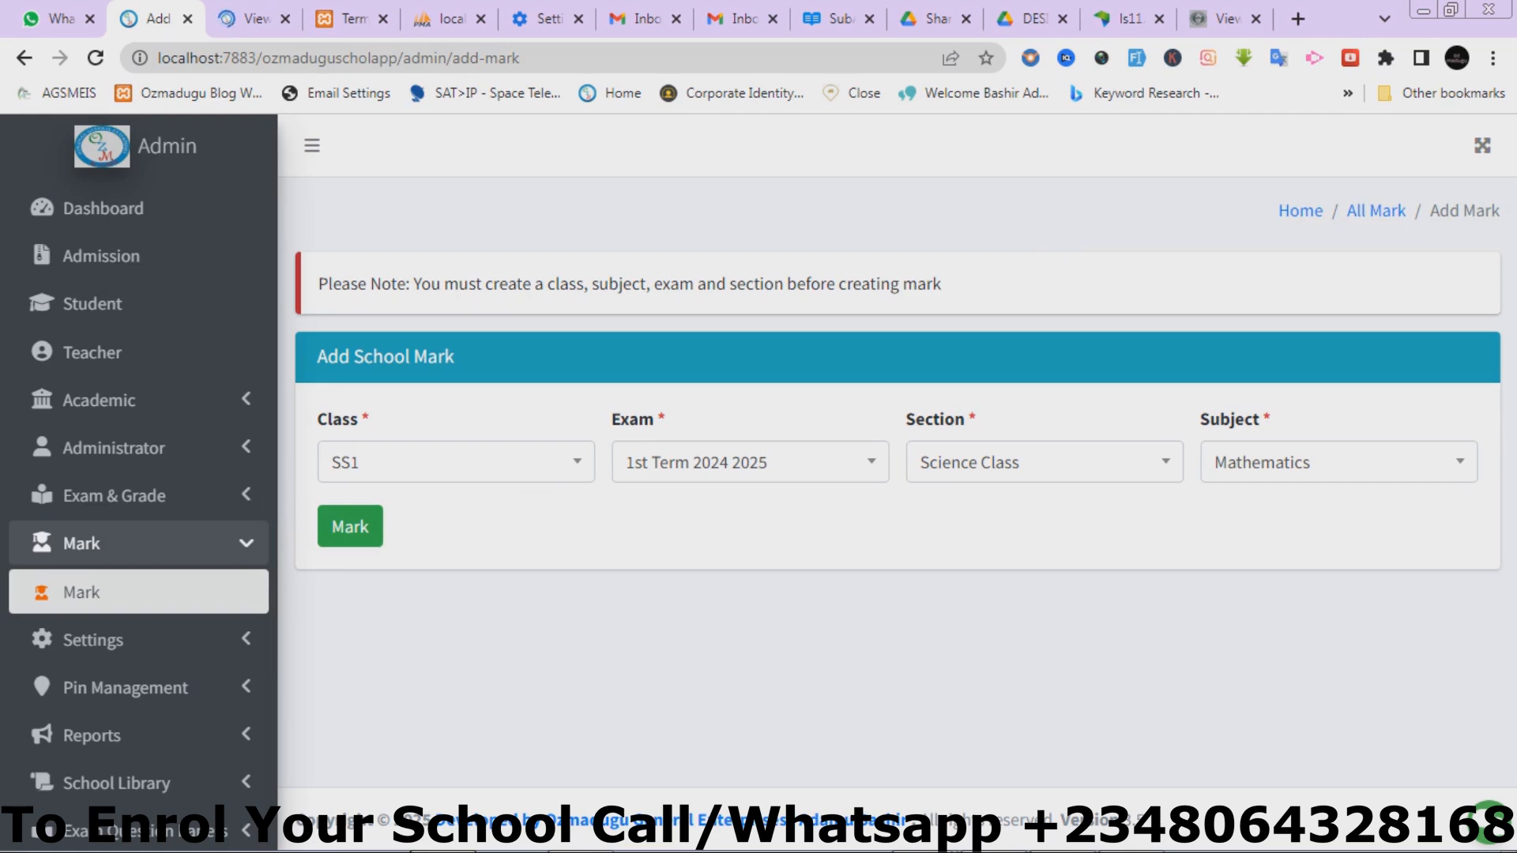
Step: Reopen the Mathematics marks, keeping SS1, 1st Term 2024 2025, and Science Class selected
click(456, 463)
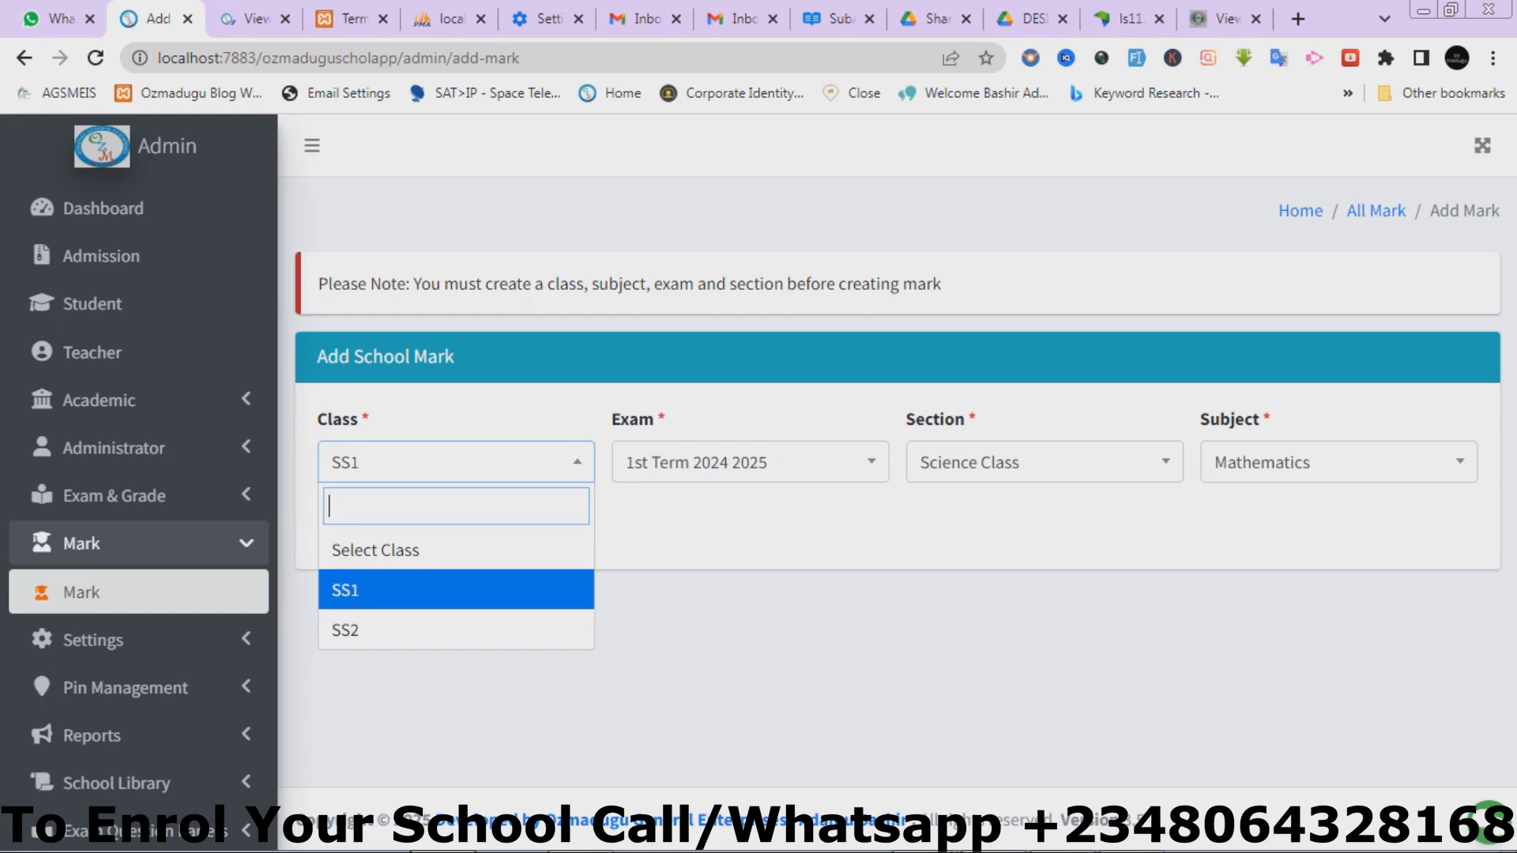
click(727, 531)
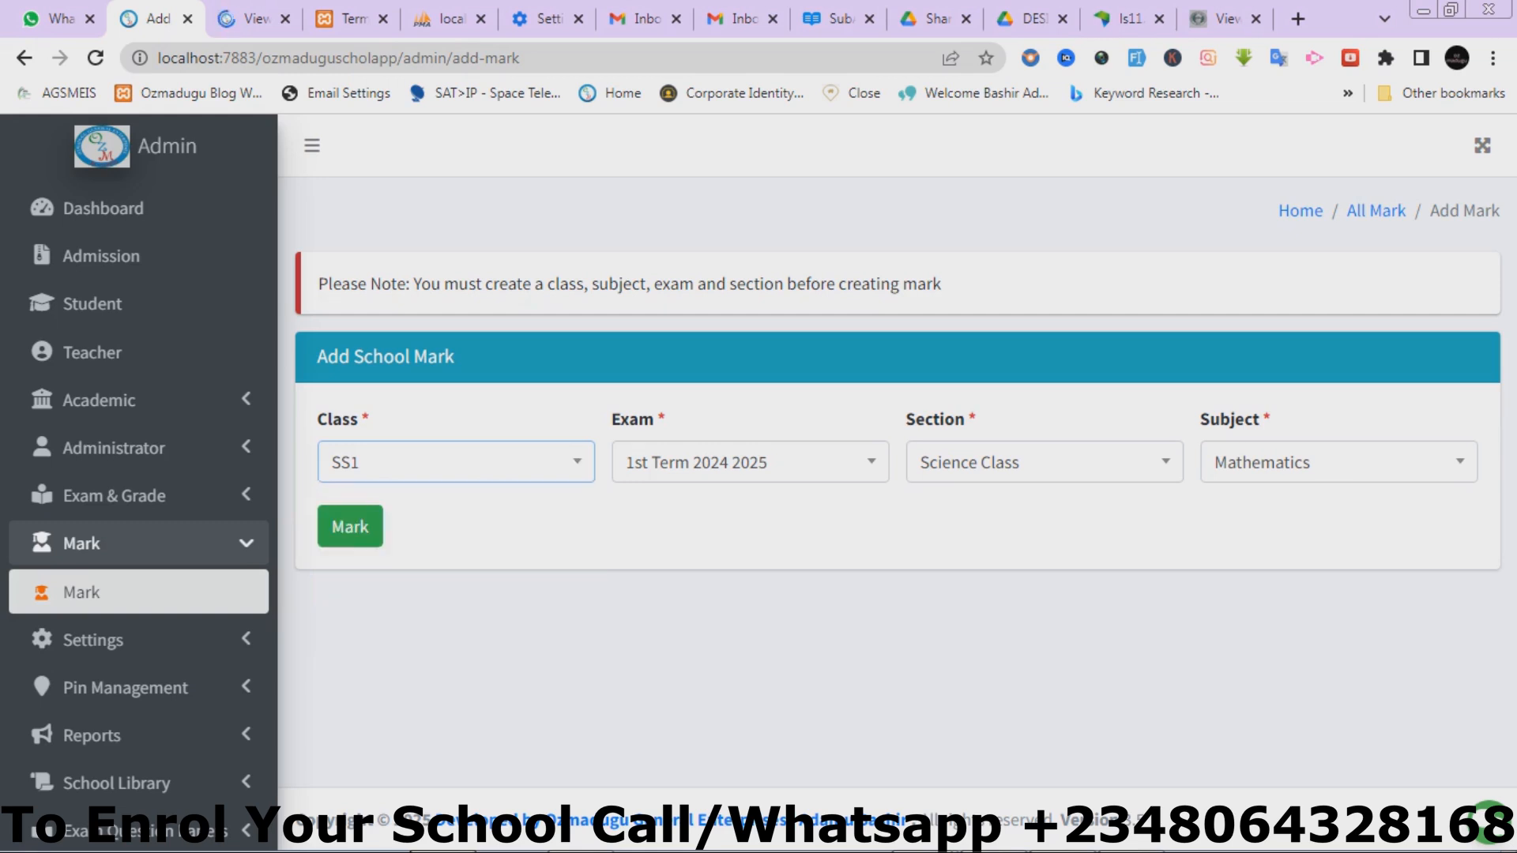
click(750, 462)
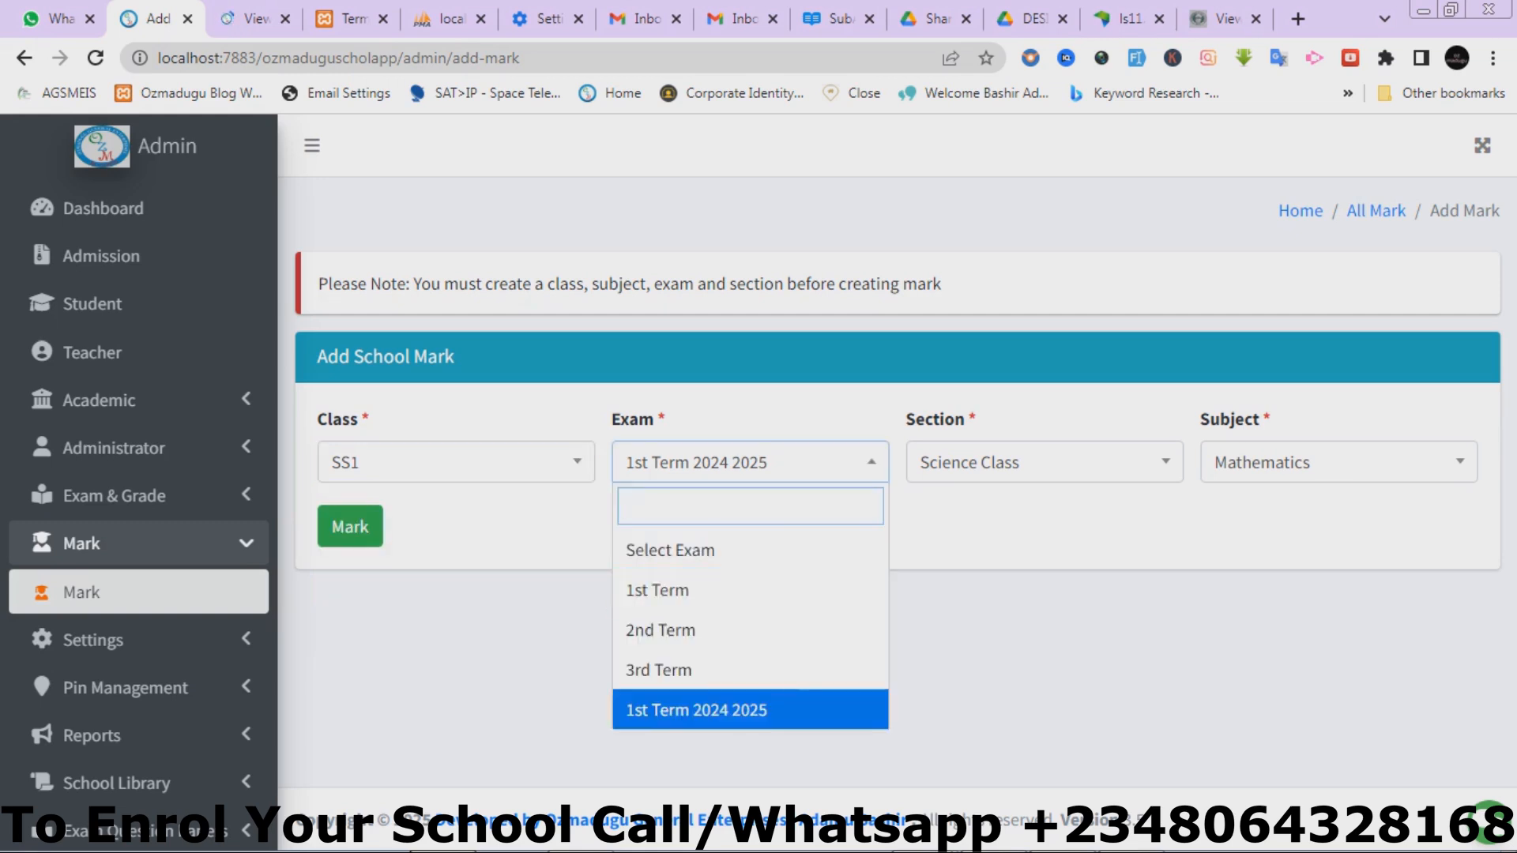
click(750, 462)
click(350, 526)
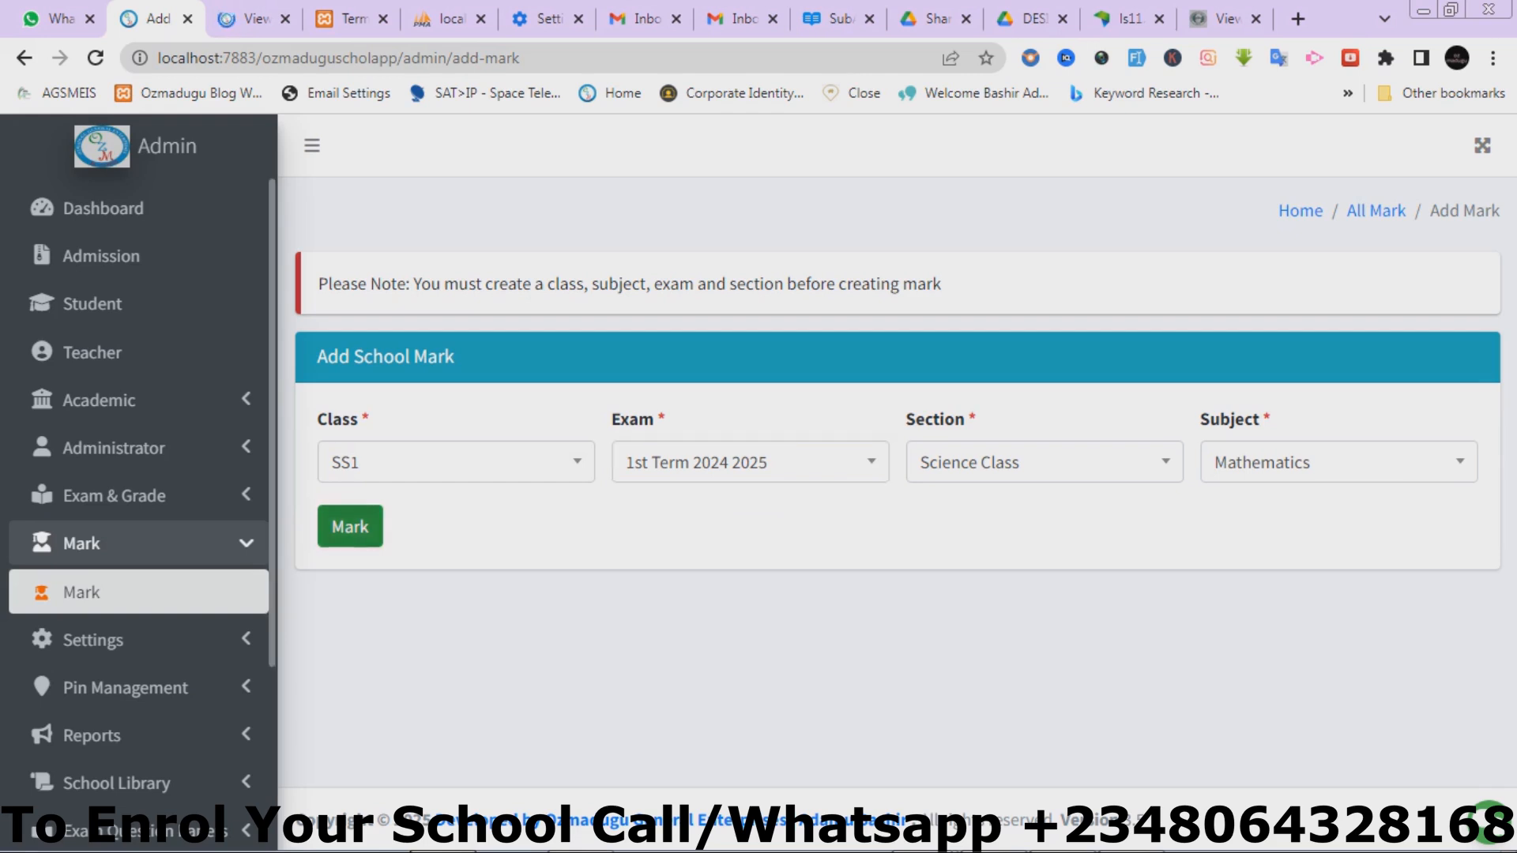
Step: Enter the first student's Mathematics scores: 1st CA 9, 2nd CA 8, 3rd CA 7, and Exam 67
scroll(897, 488, down, 9)
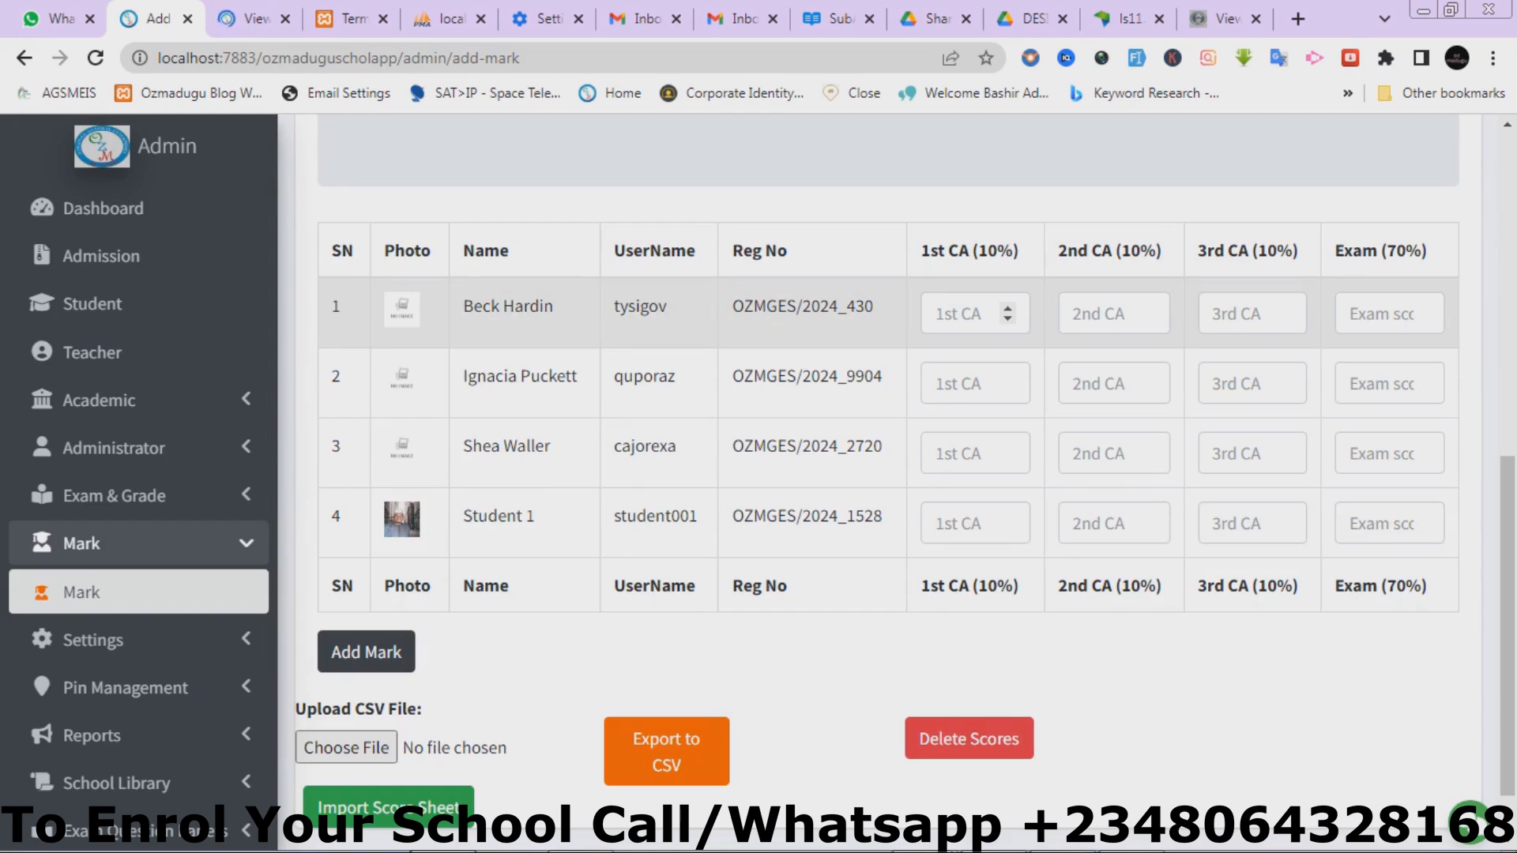
click(964, 314)
text(9)
key(Tab)
text(8)
key(Tab)
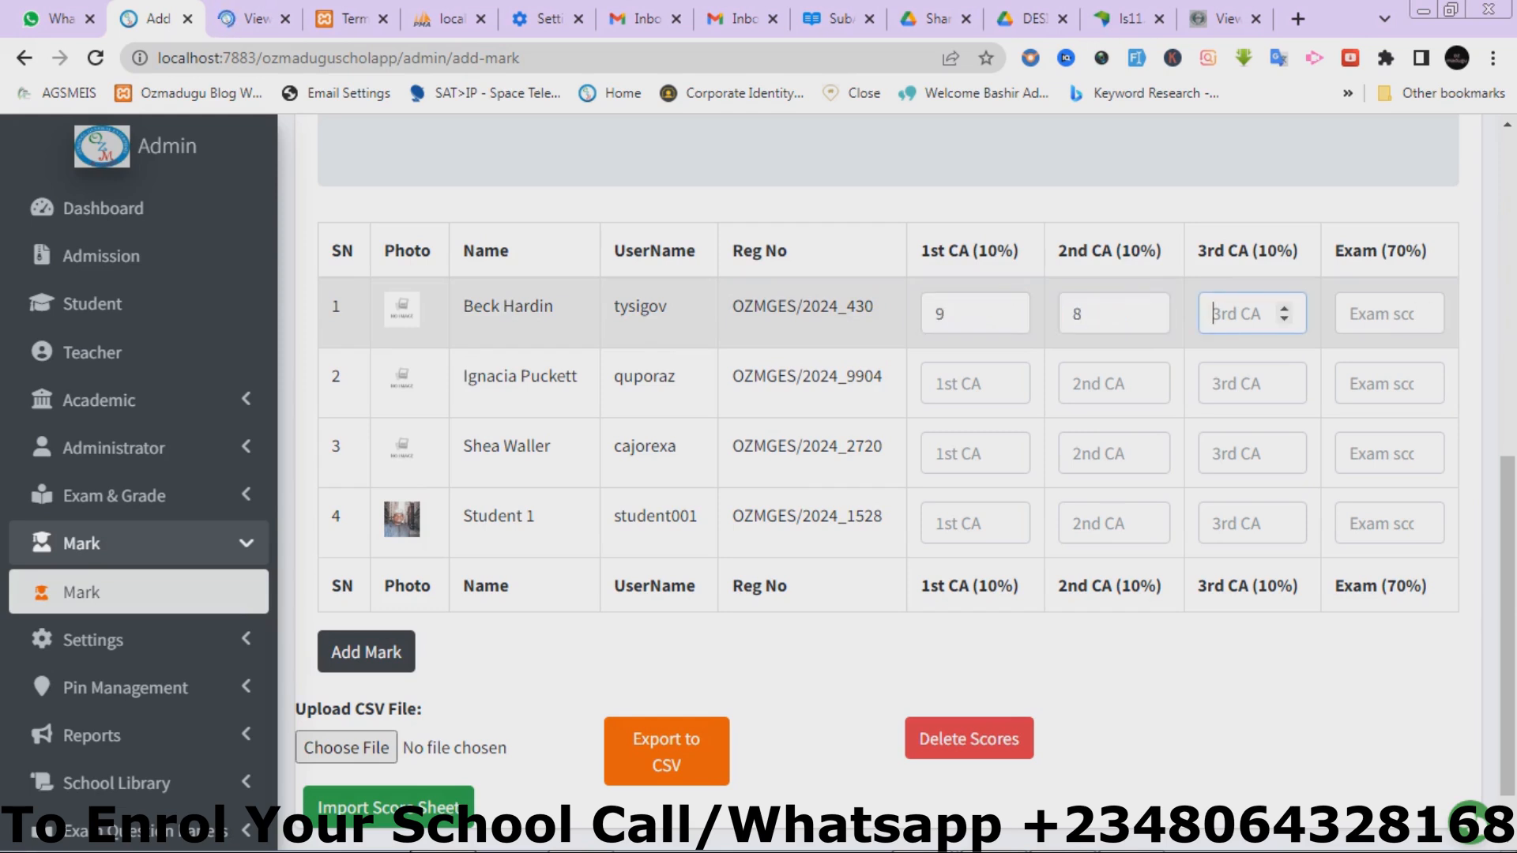
text(7)
key(Tab)
text(6)
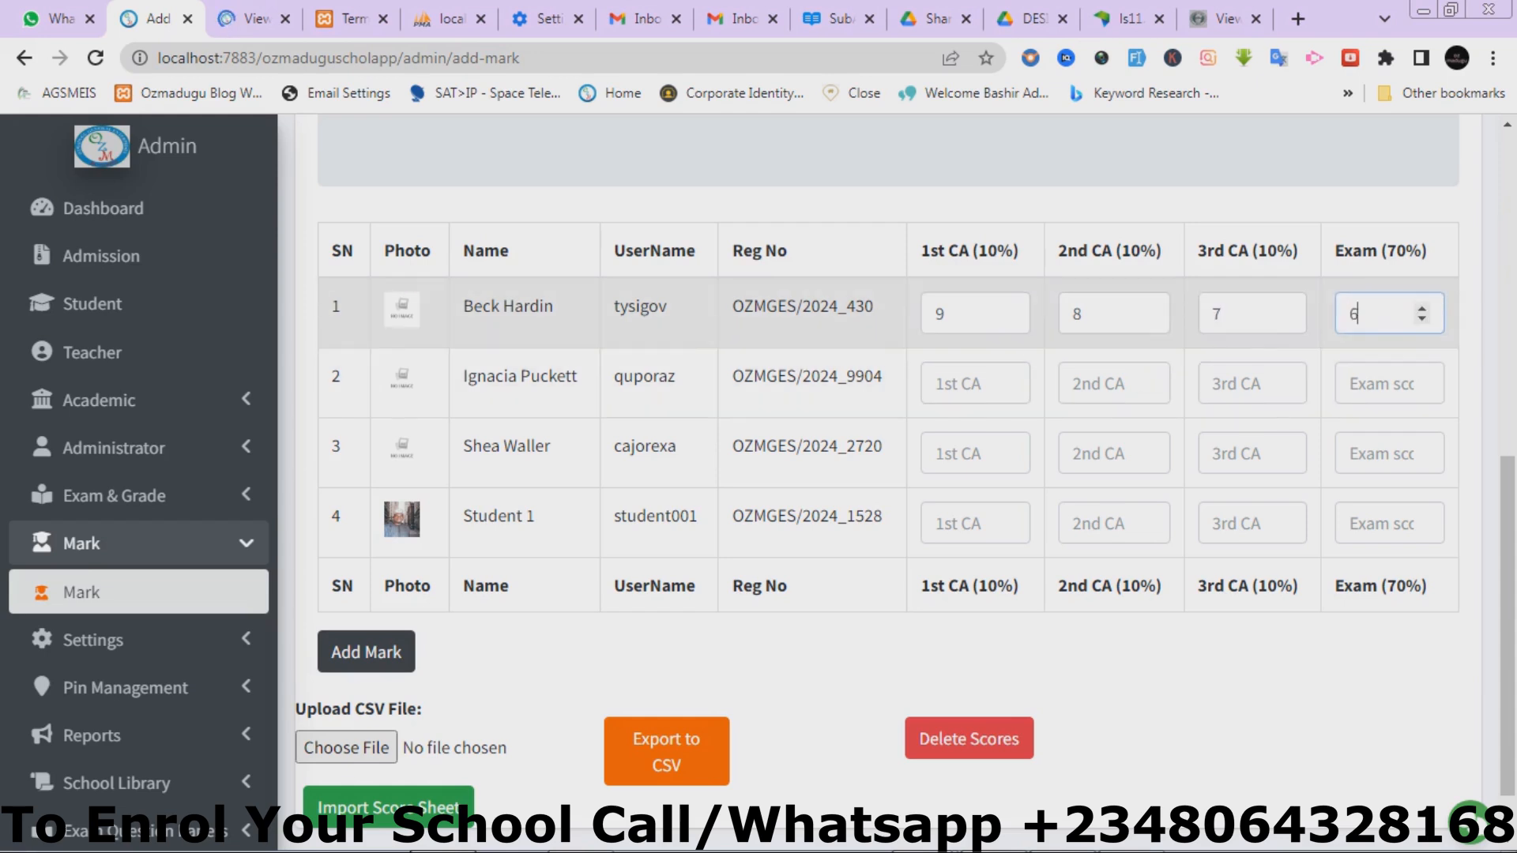
text(7)
key(Tab)
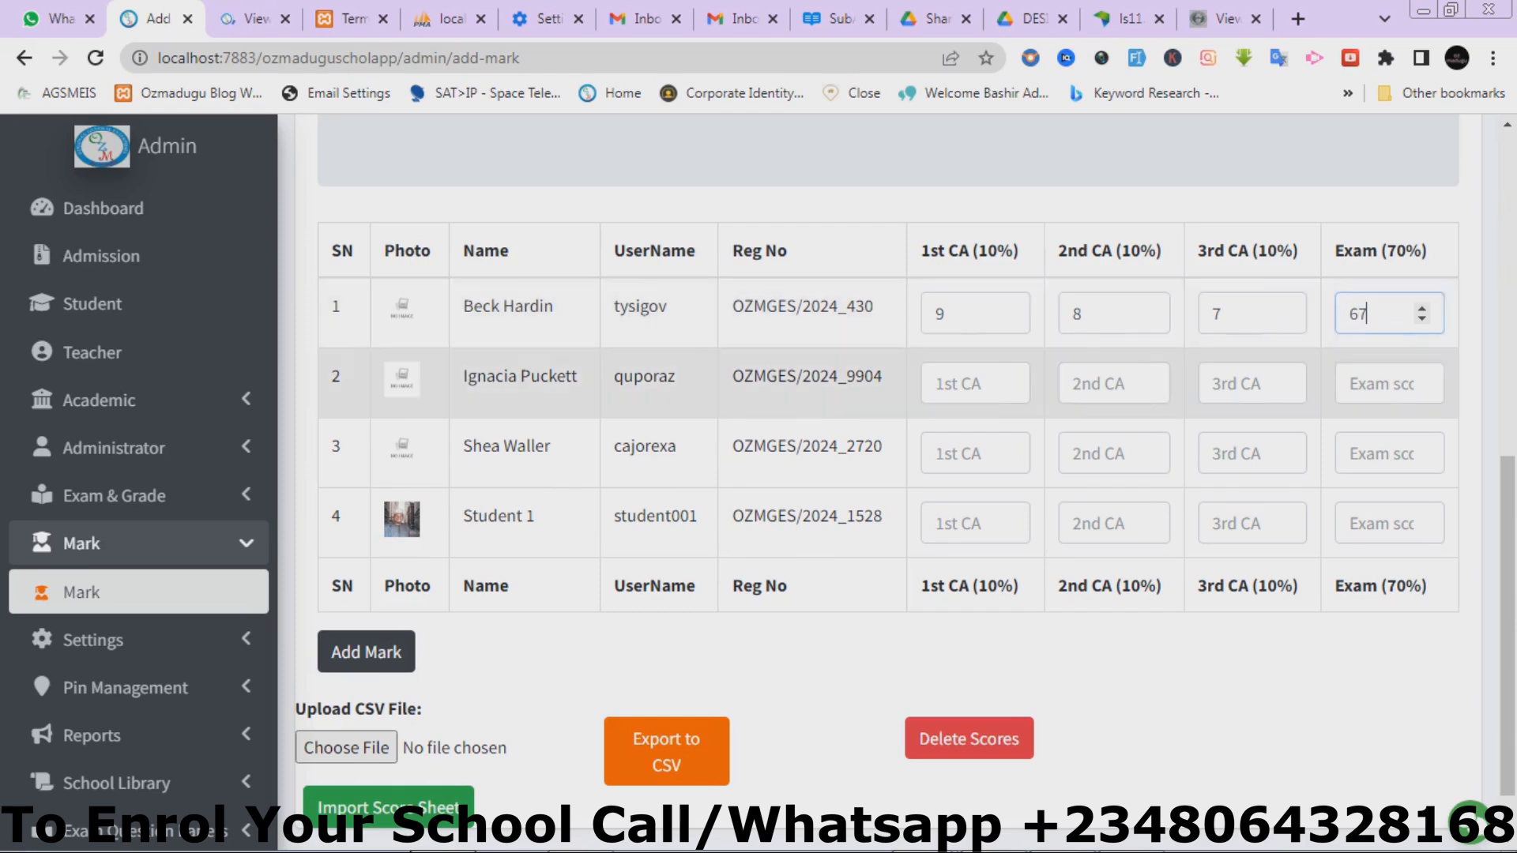
Step: Enter the second student's Mathematics scores: 1st CA 8, 2nd CA 5, 3rd CA 6, and Exam 68
text(8)
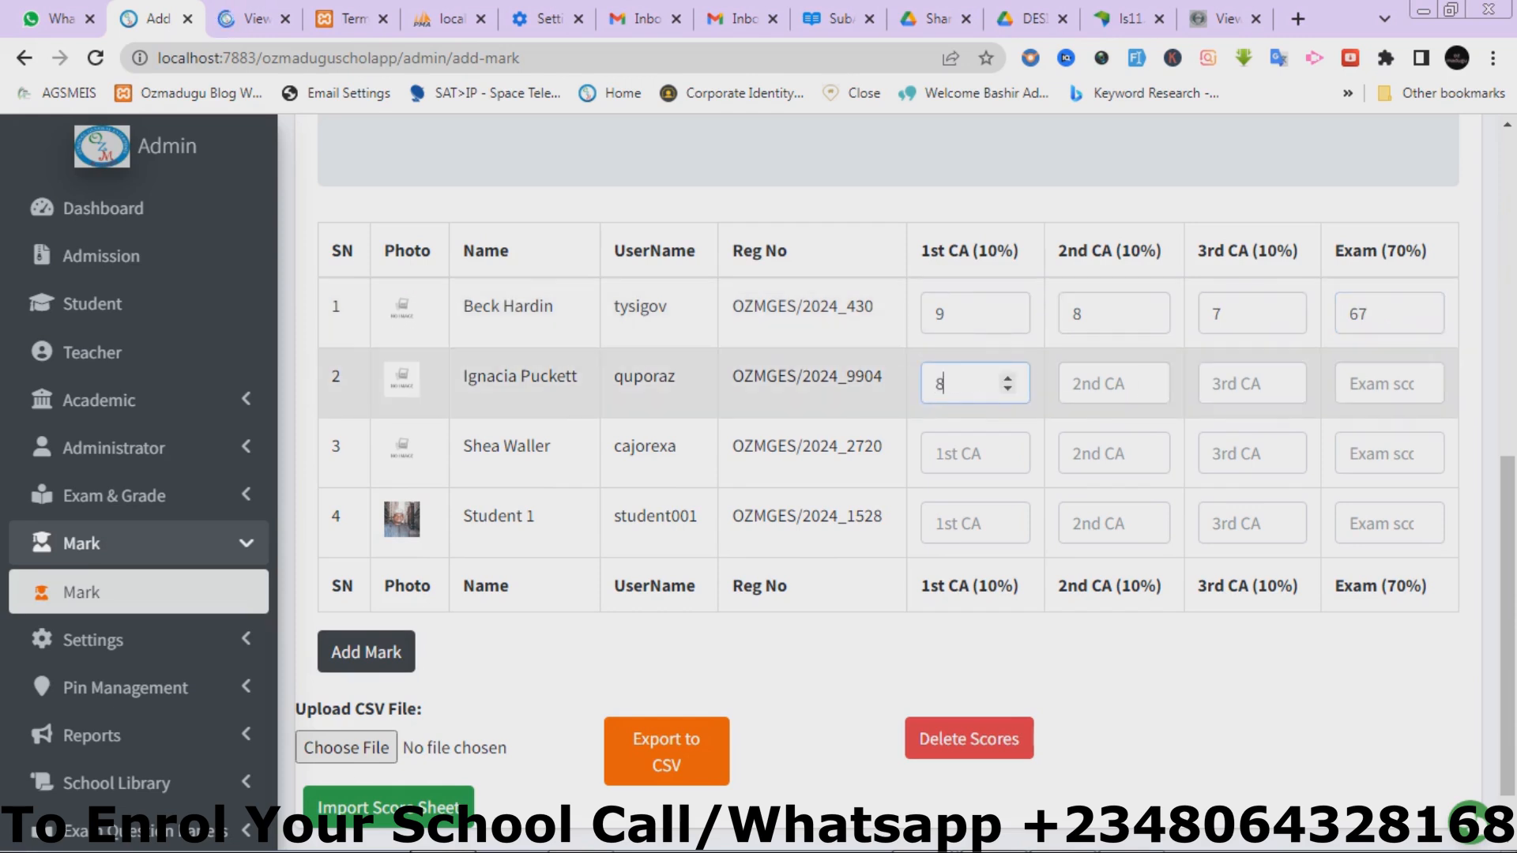
key(Tab)
text(5)
key(Tab)
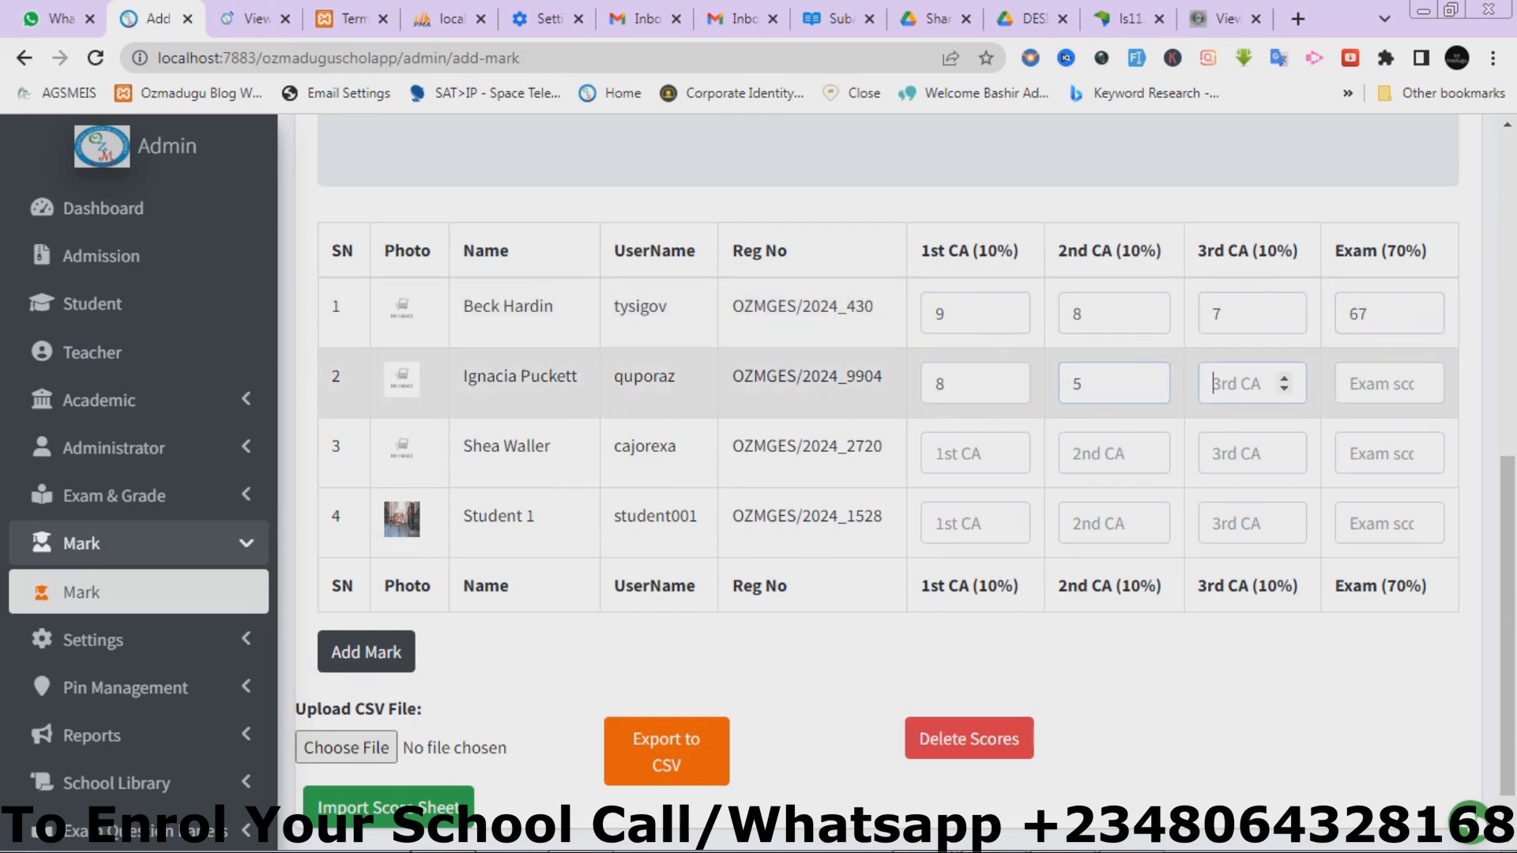
text(6)
key(Tab)
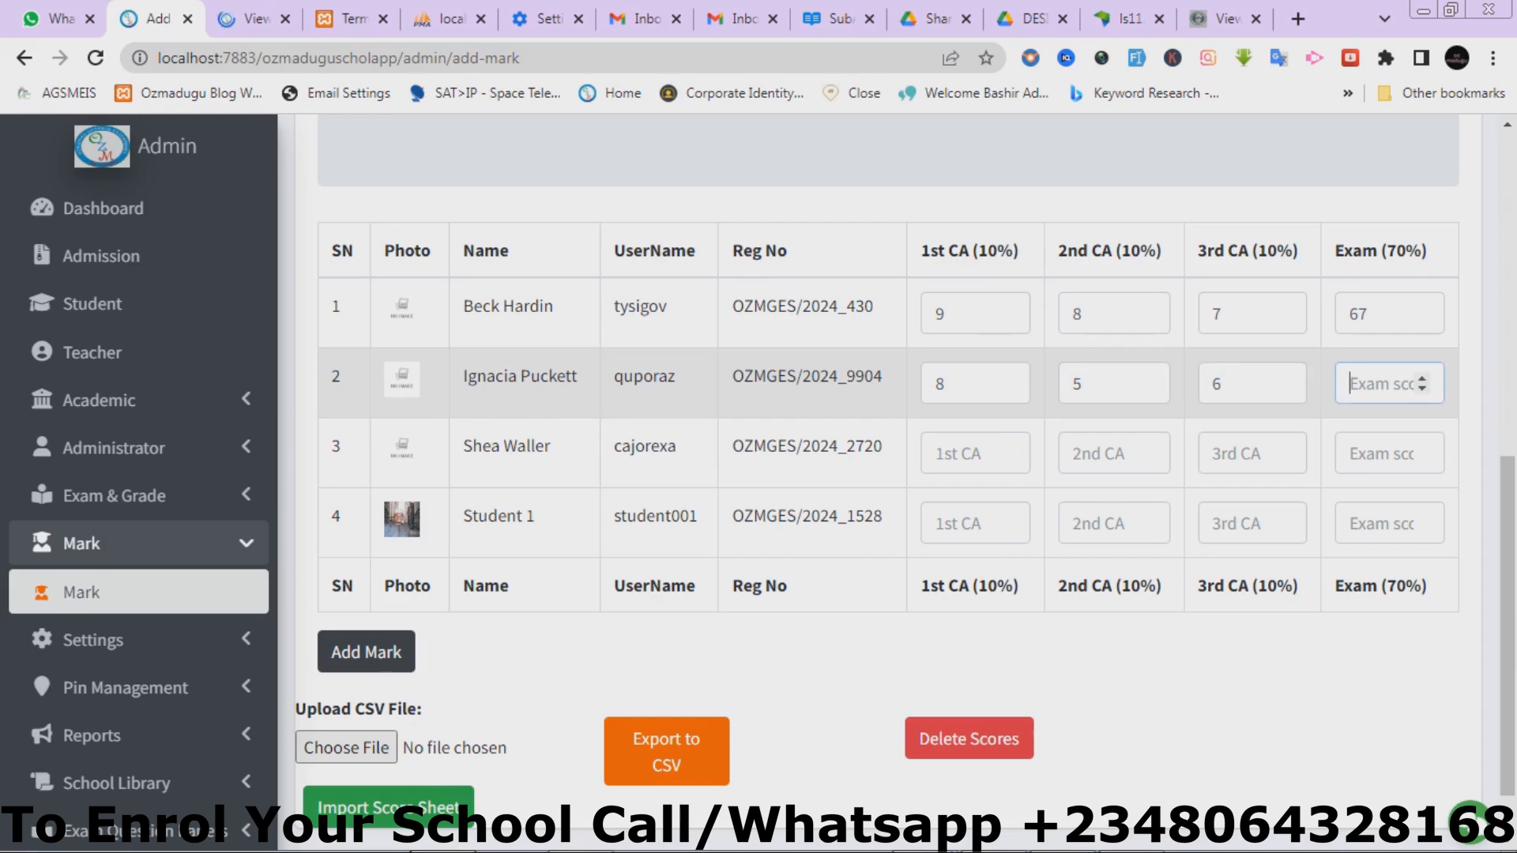
text(68)
key(Tab)
Step: Enter the third student's Mathematics scores: 1st CA 6, 2nd CA 5, 3rd CA 8, and Exam 69
text(6)
key(Tab)
text(5)
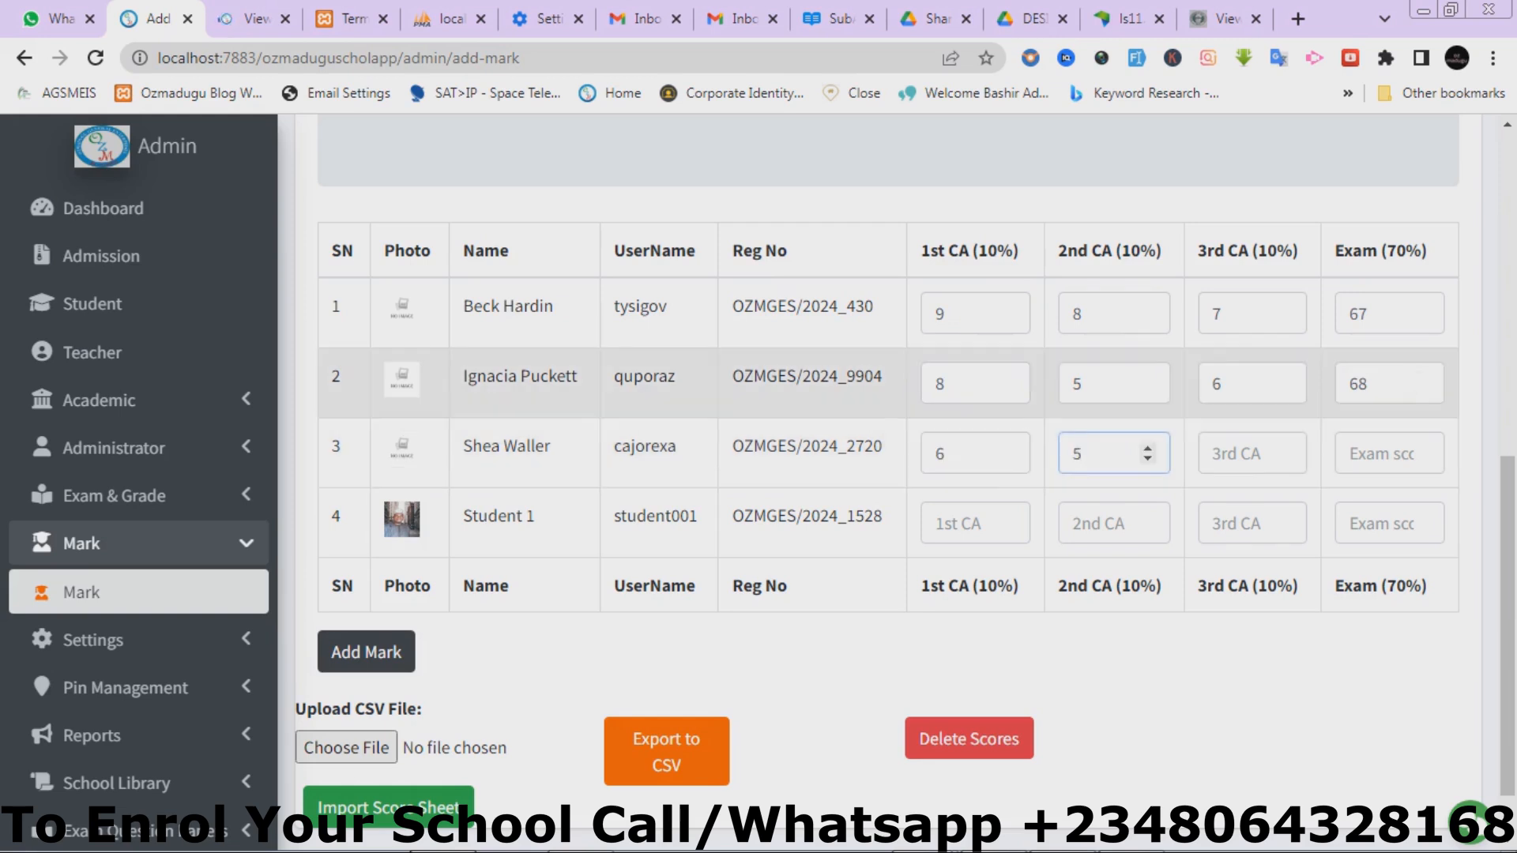
key(Tab)
text(8)
key(Tab)
text(69)
key(Tab)
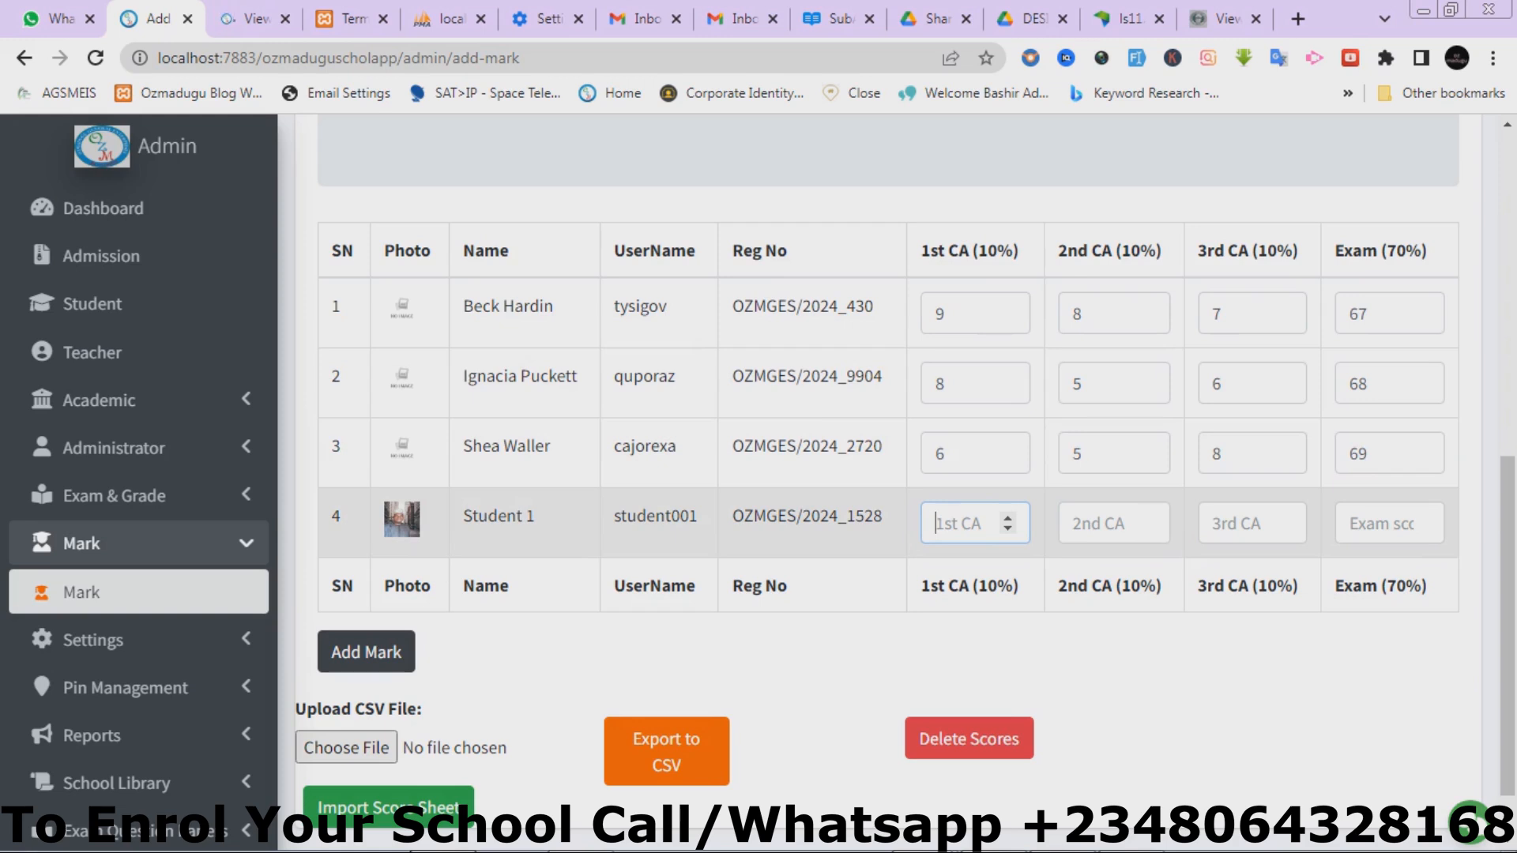
Step: Enter the fourth student's Mathematics scores as 1st CA 7, 2nd CA 8, 3rd CA 7, and Exam 60, and submit all marks
text(7)
key(Tab)
text(8)
key(Tab)
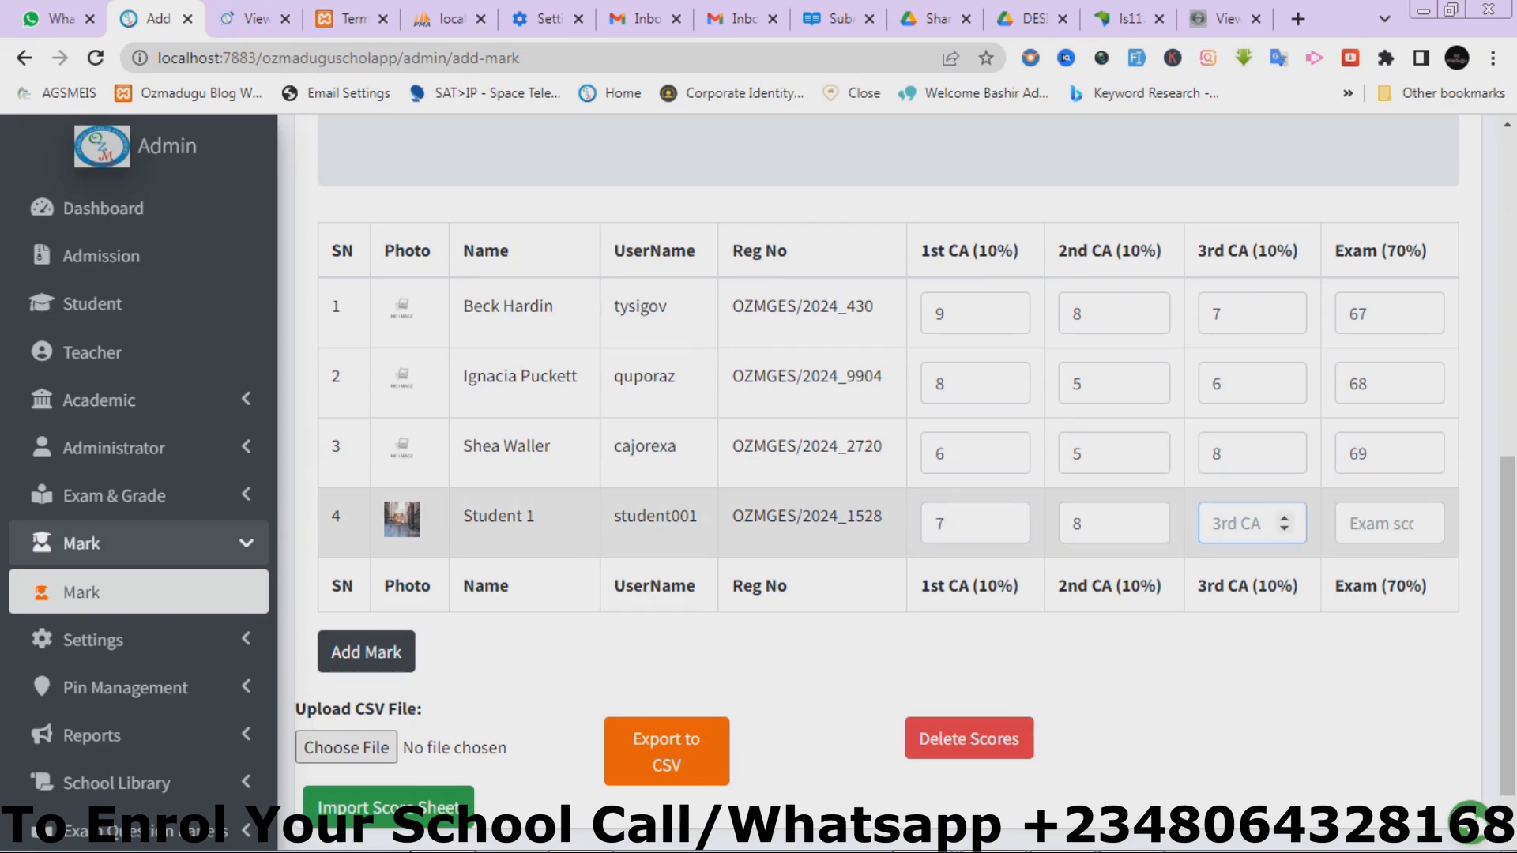
text(7)
key(Tab)
text(5)
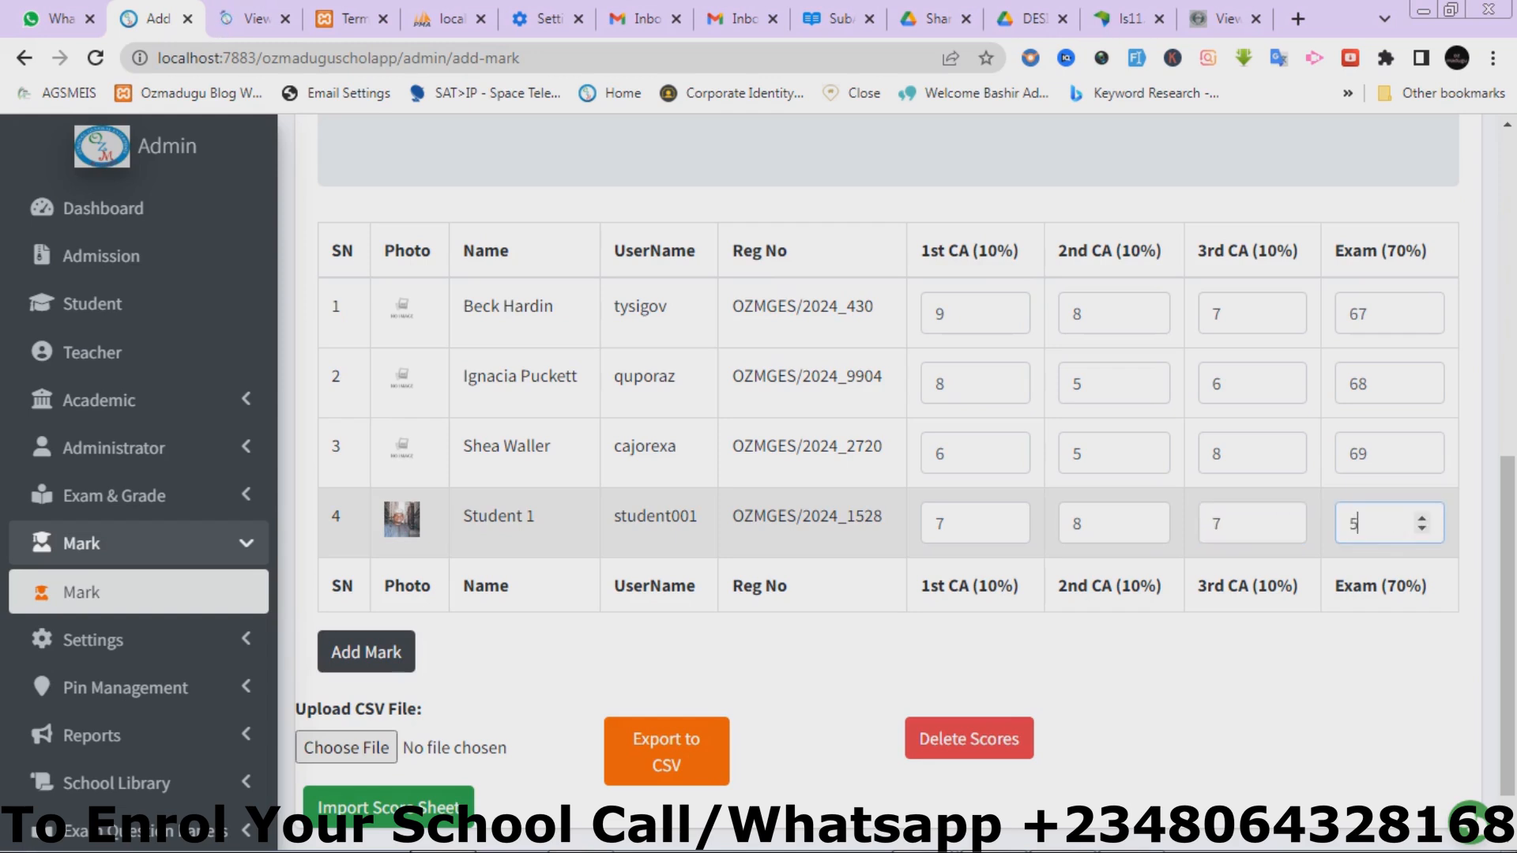
text(6)
key(BackSpace)
key(BackSpace)
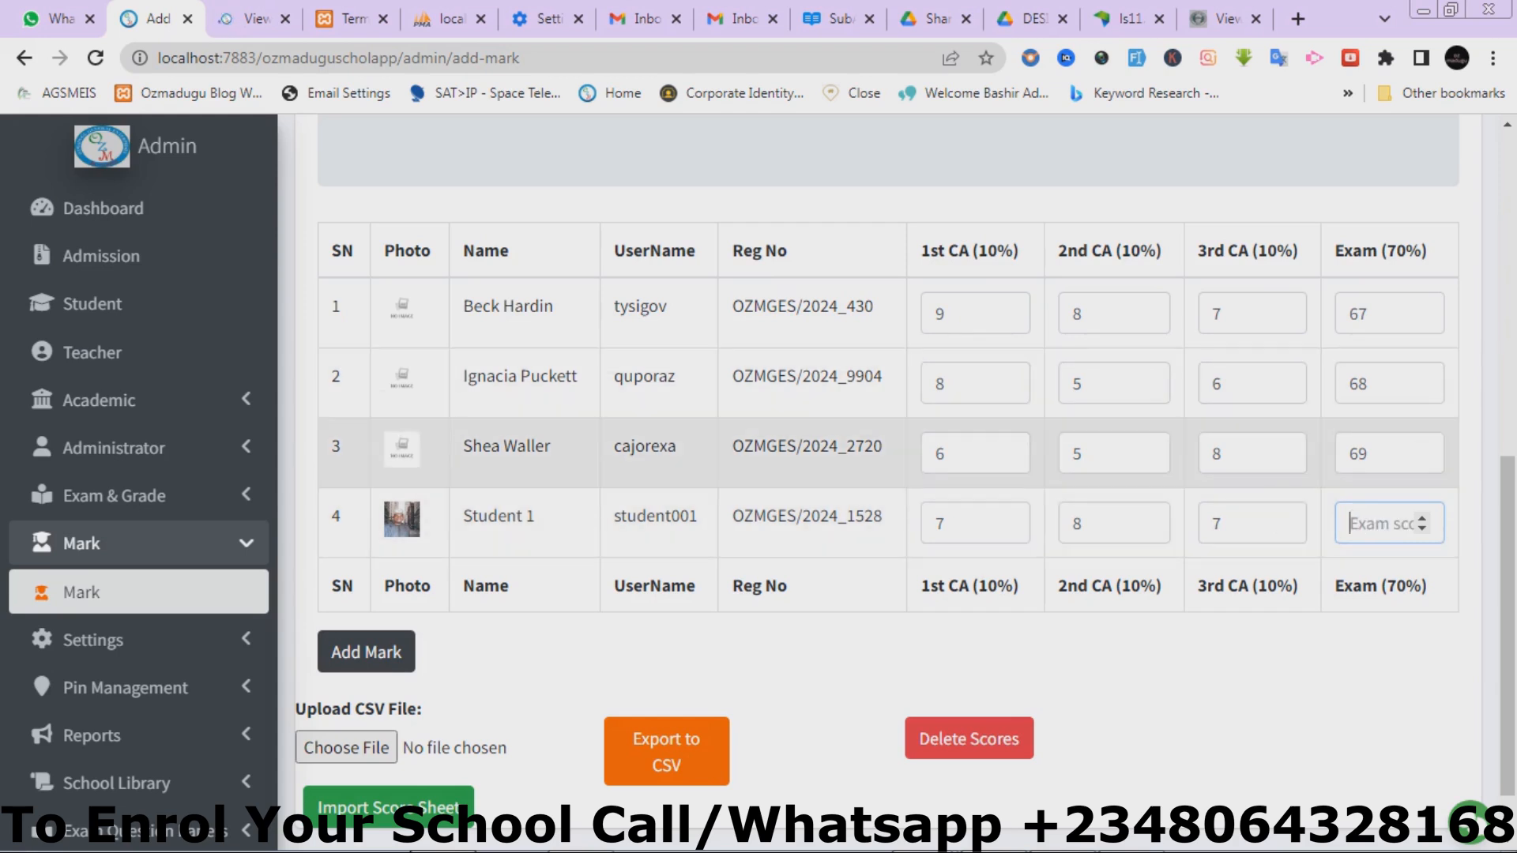
text(60)
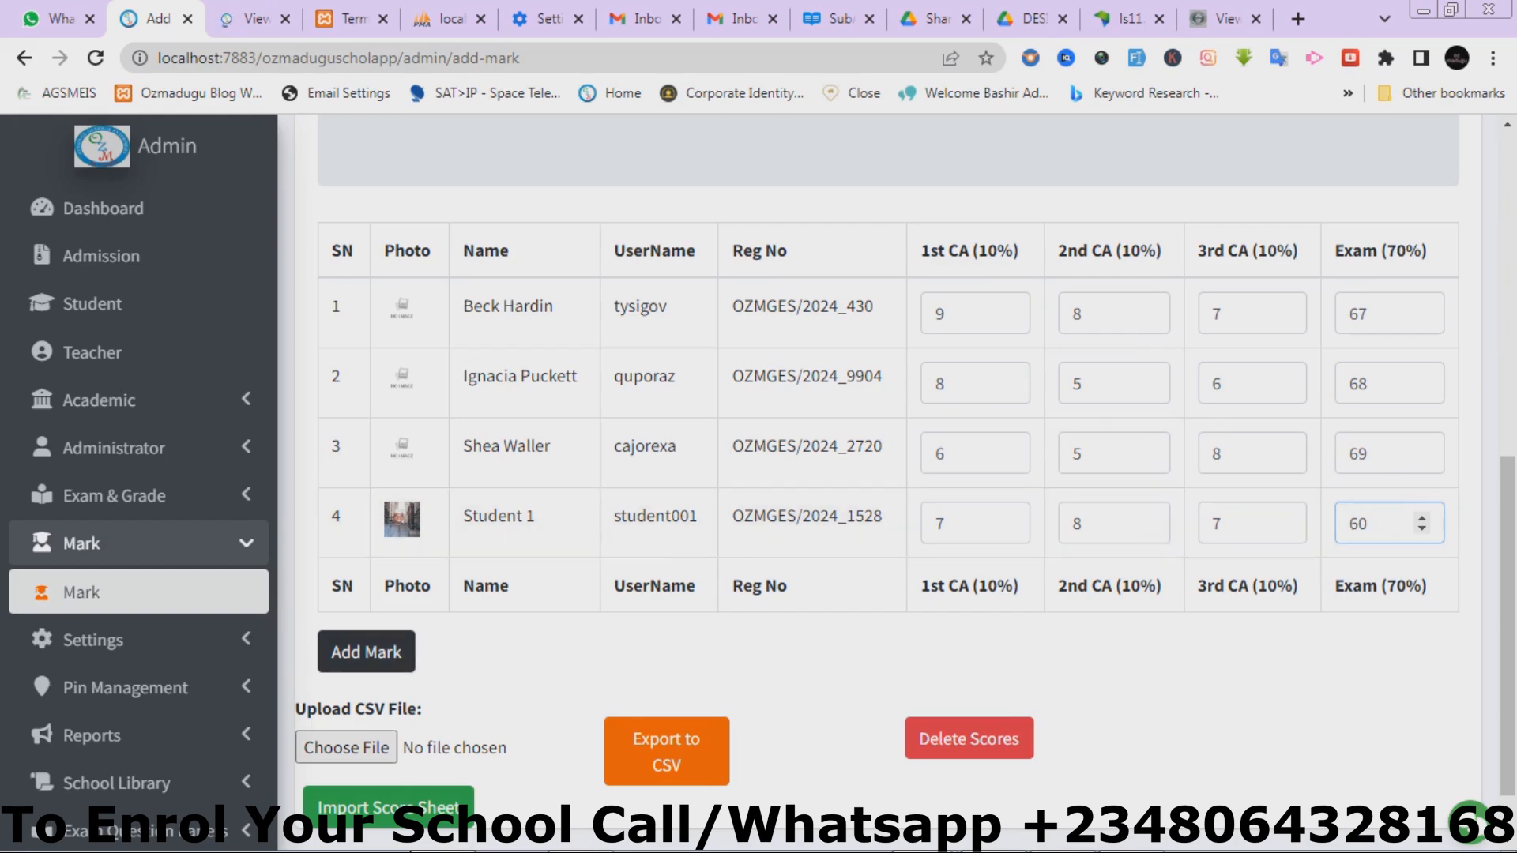
key(Return)
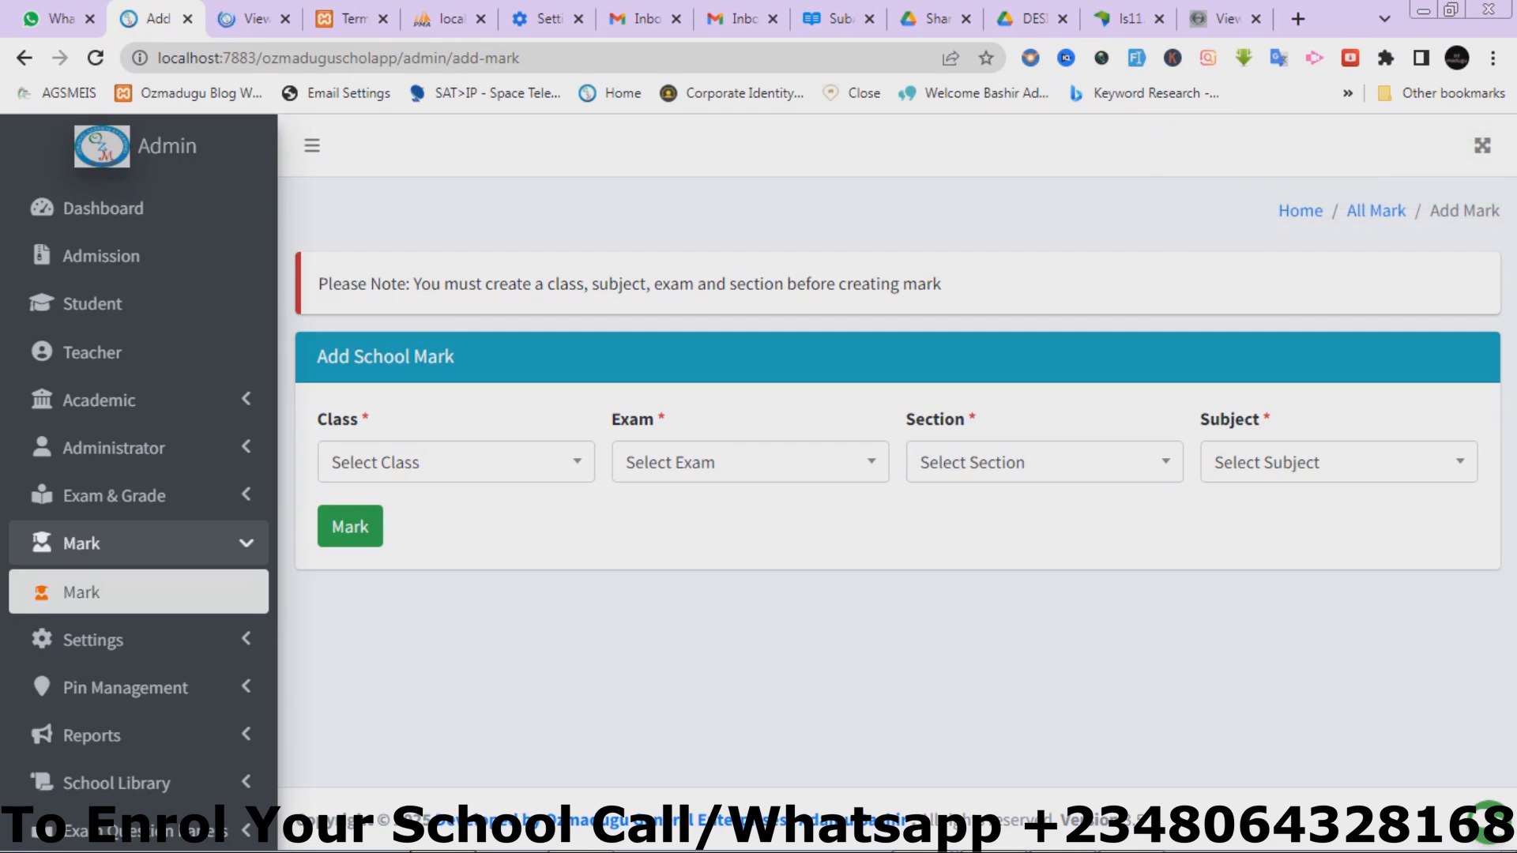
Step: Open the saved Mathematics marks for SS1, 1st Term 2024 2025, Science Class
click(456, 462)
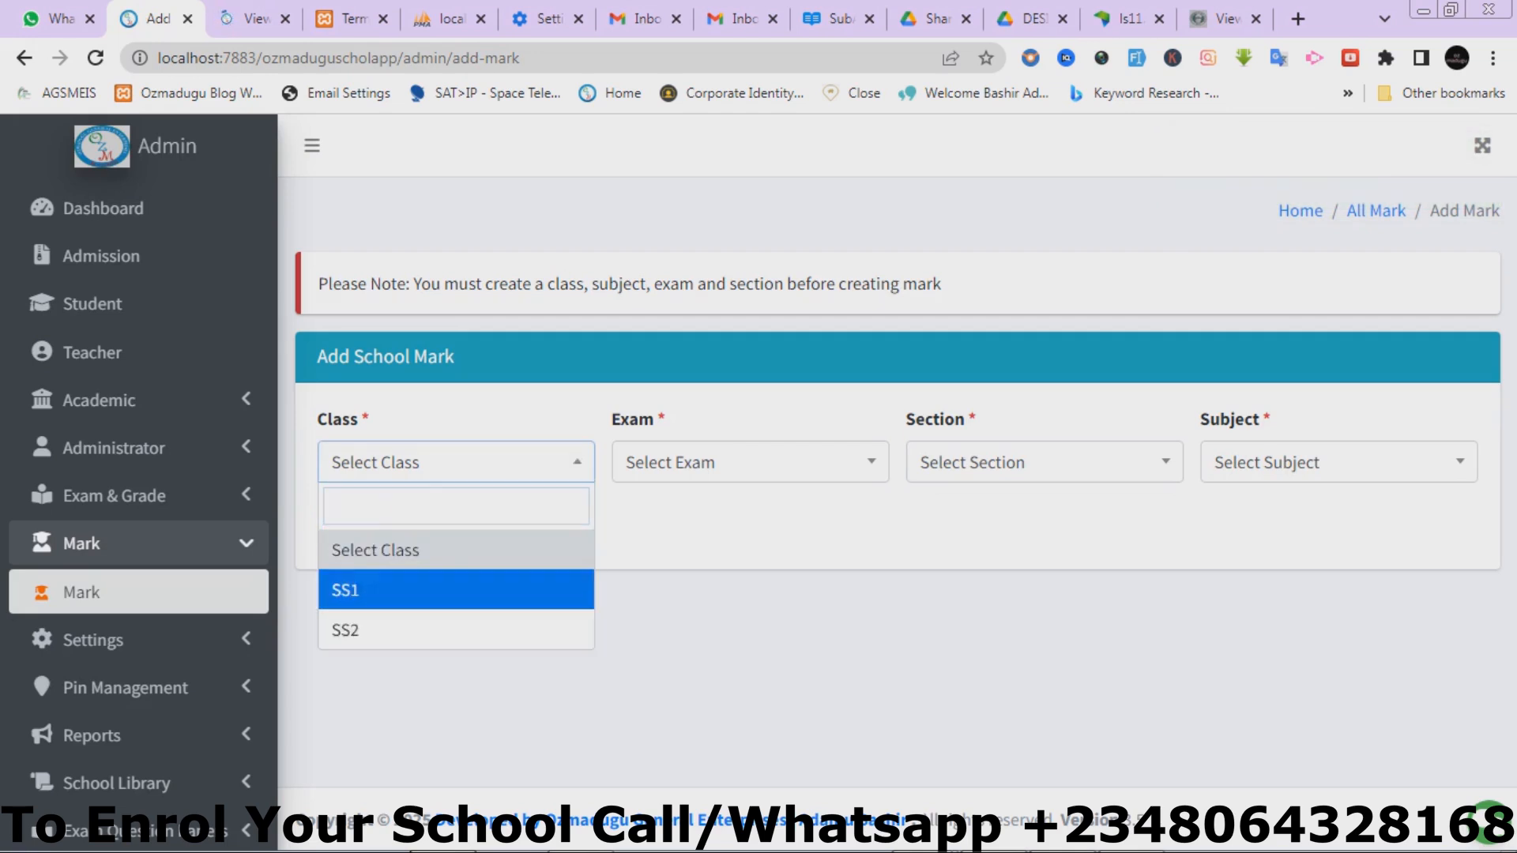
click(456, 590)
click(750, 463)
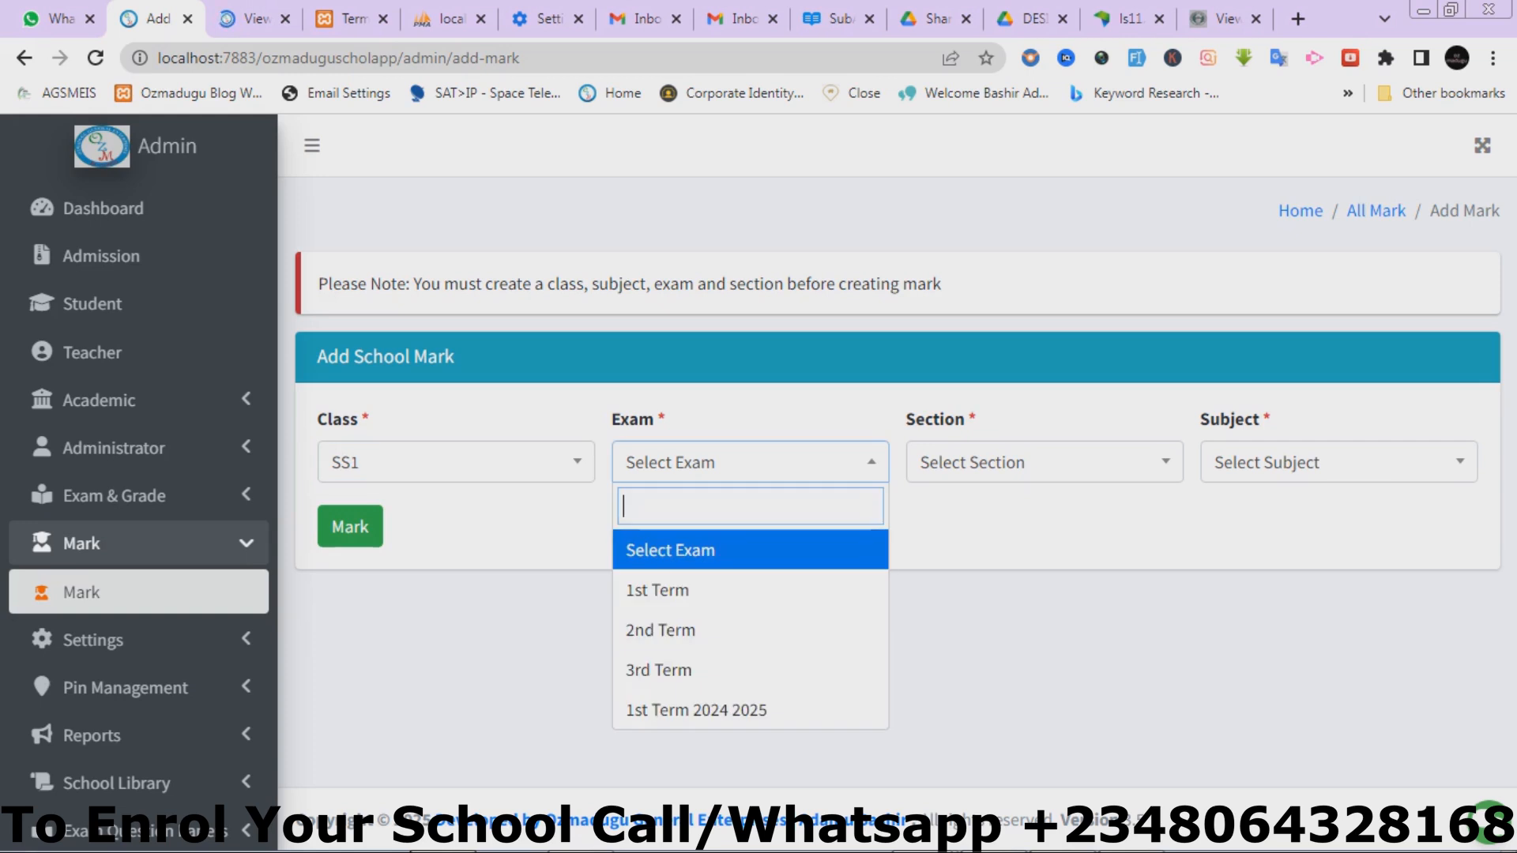
click(745, 708)
click(1043, 462)
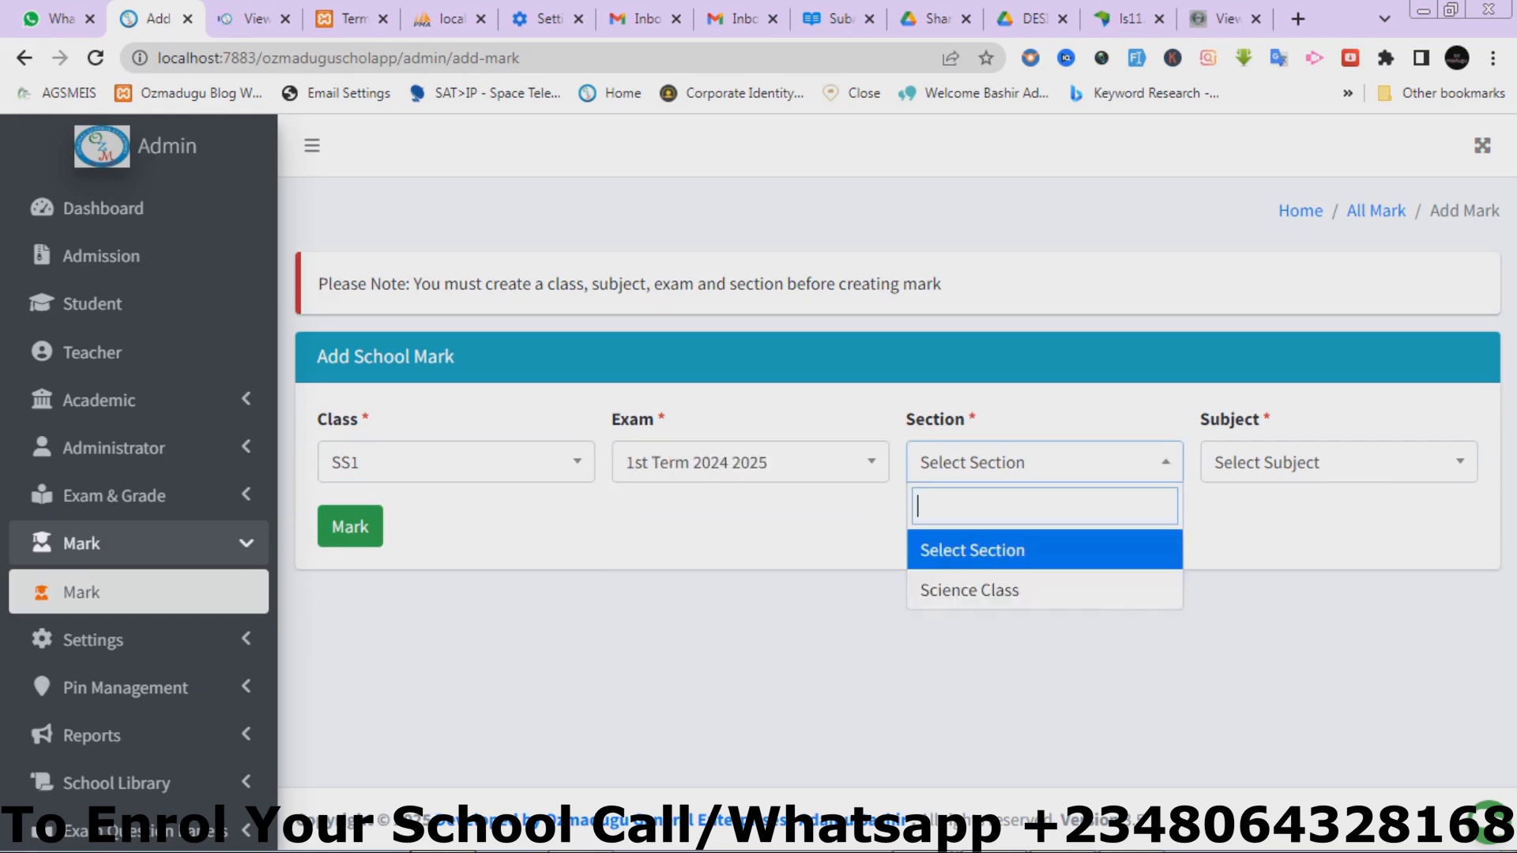
click(1044, 589)
click(1339, 462)
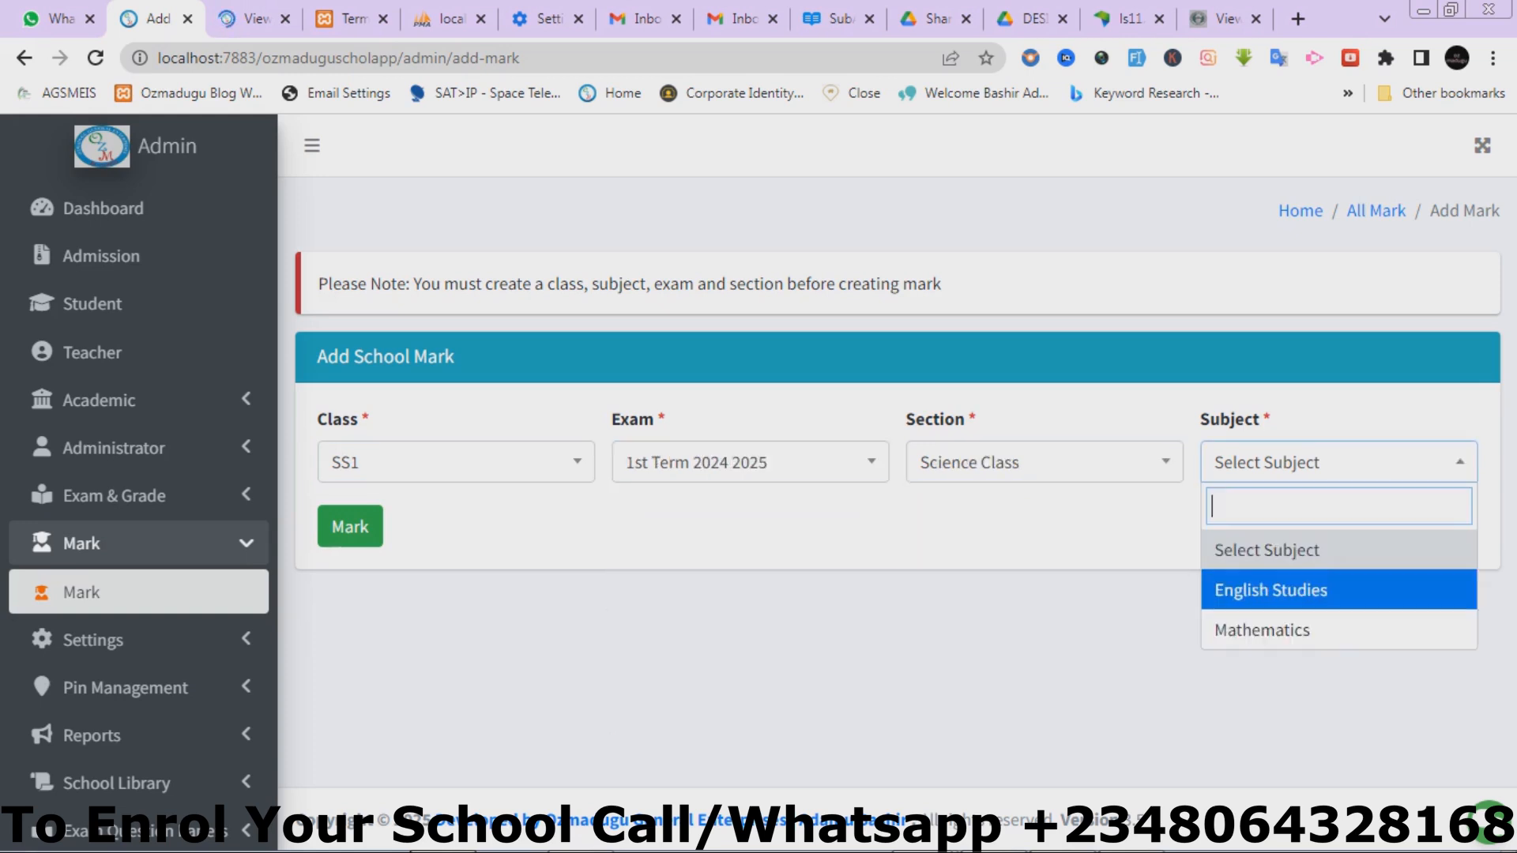
click(1262, 629)
click(350, 526)
scroll(897, 474, down, 8)
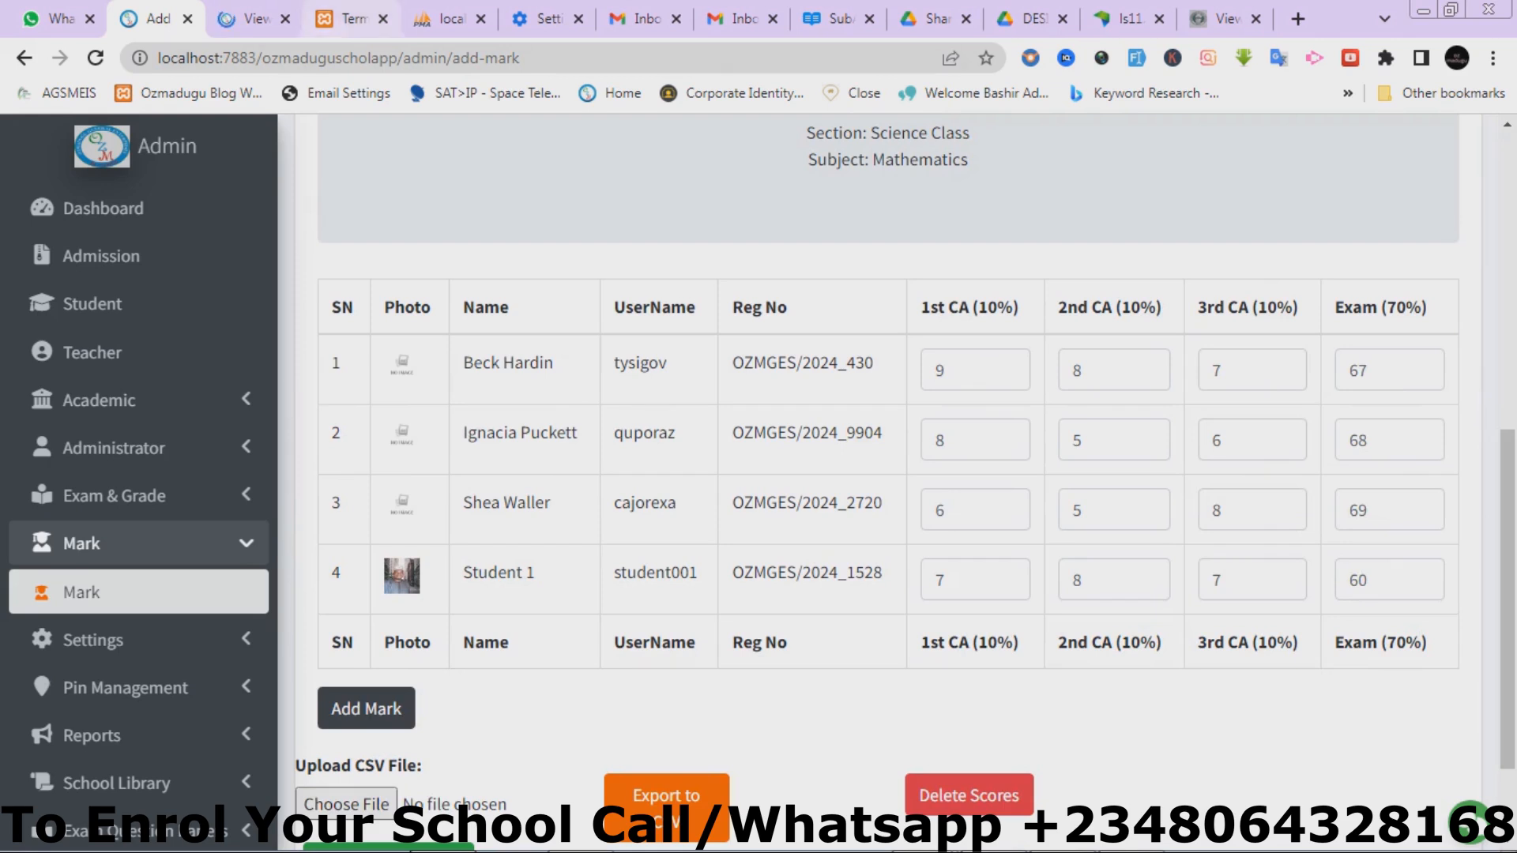
Step: Refresh the open terminal report, examine its Mathematics scores, and return to the marks page
click(348, 18)
click(95, 58)
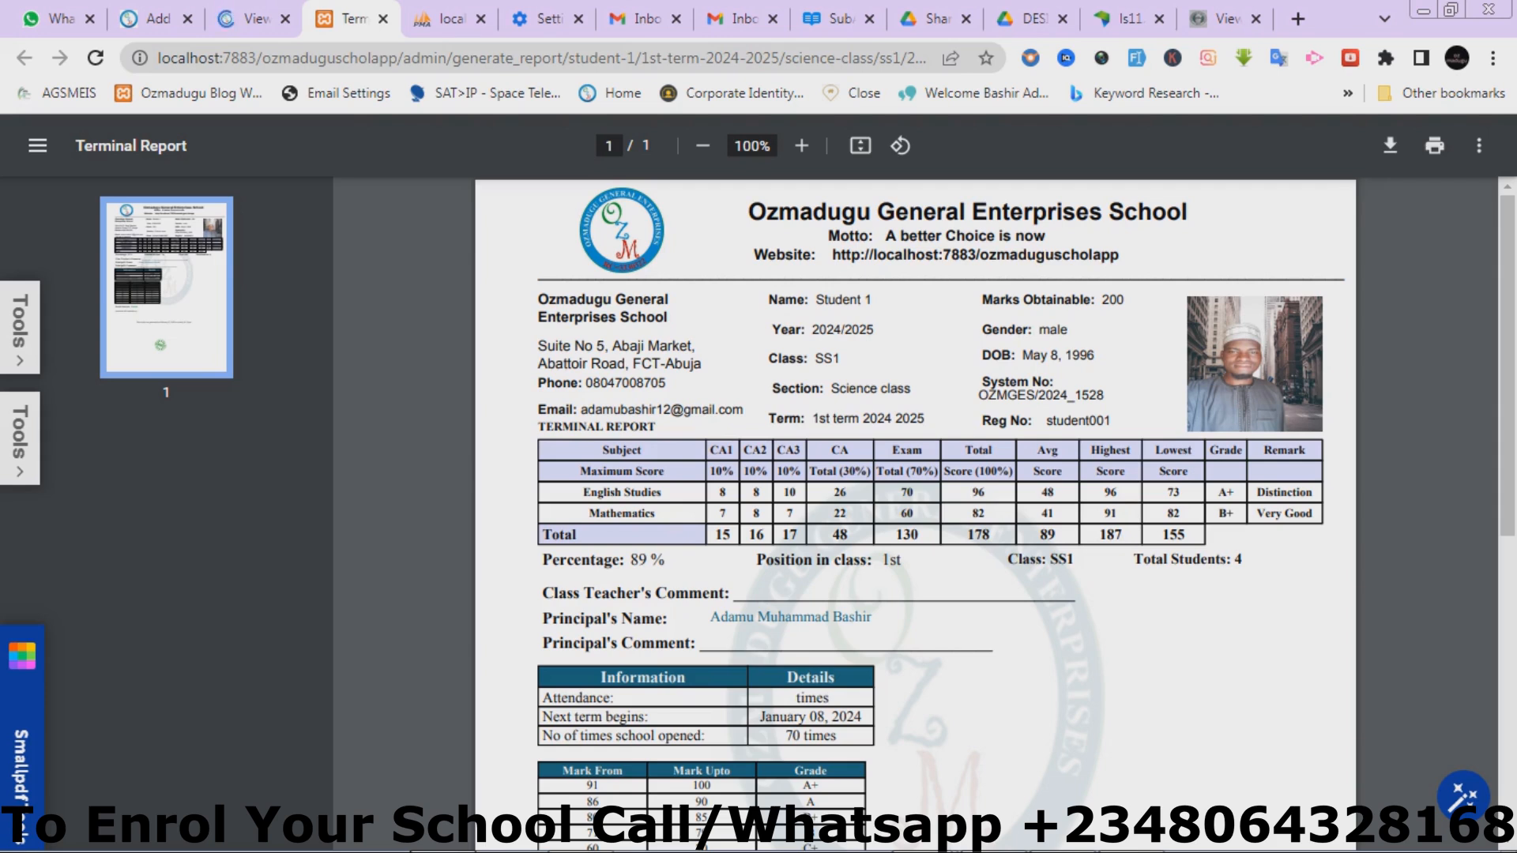
click(149, 19)
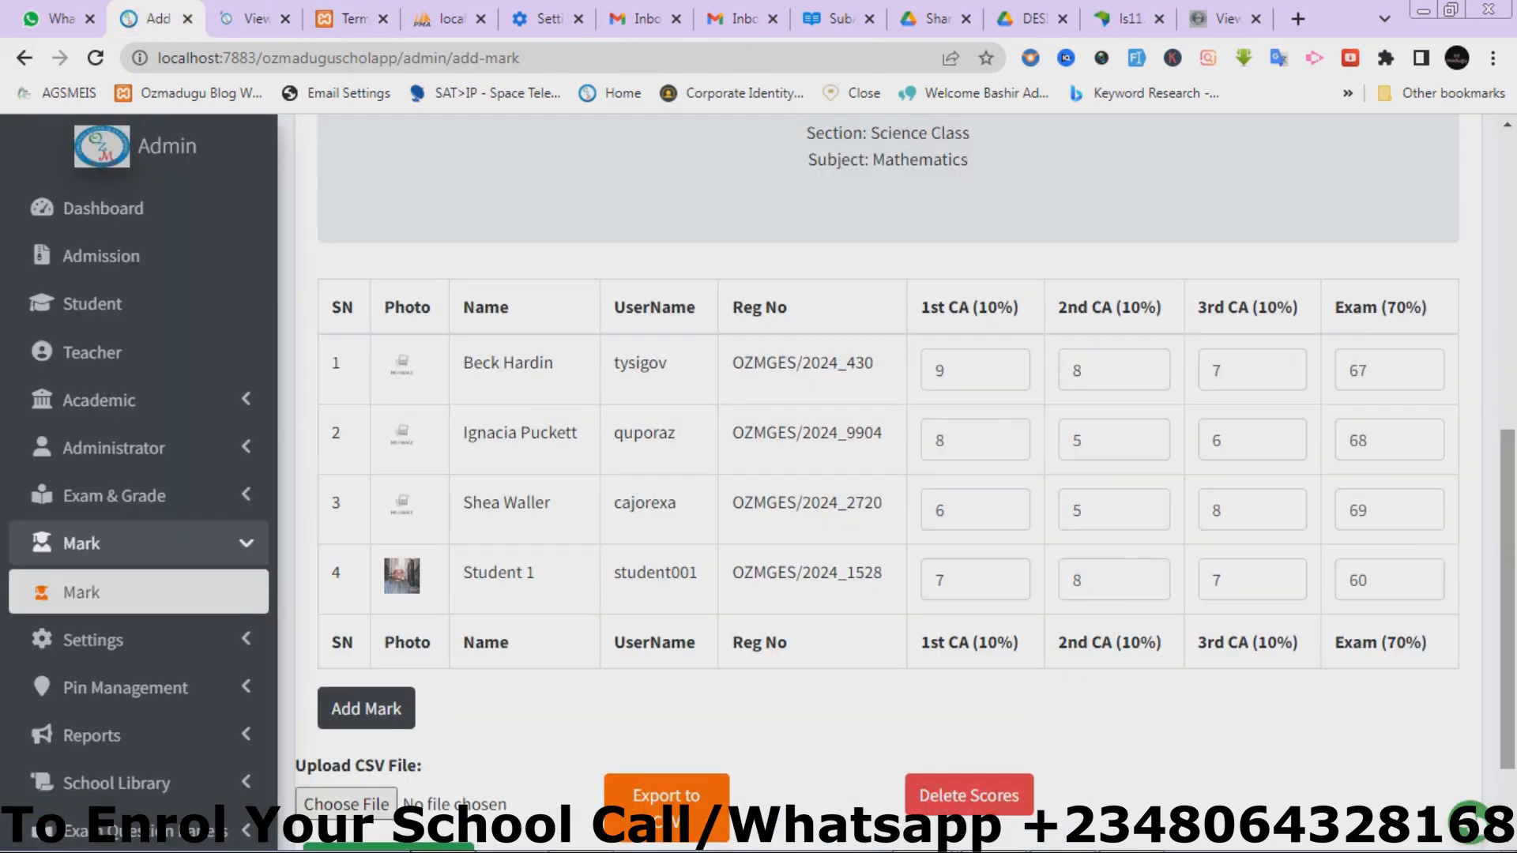
Step: Delete all students' Mathematics scores for the selected SS1 Science Class exam
scroll(904, 482, down, 2)
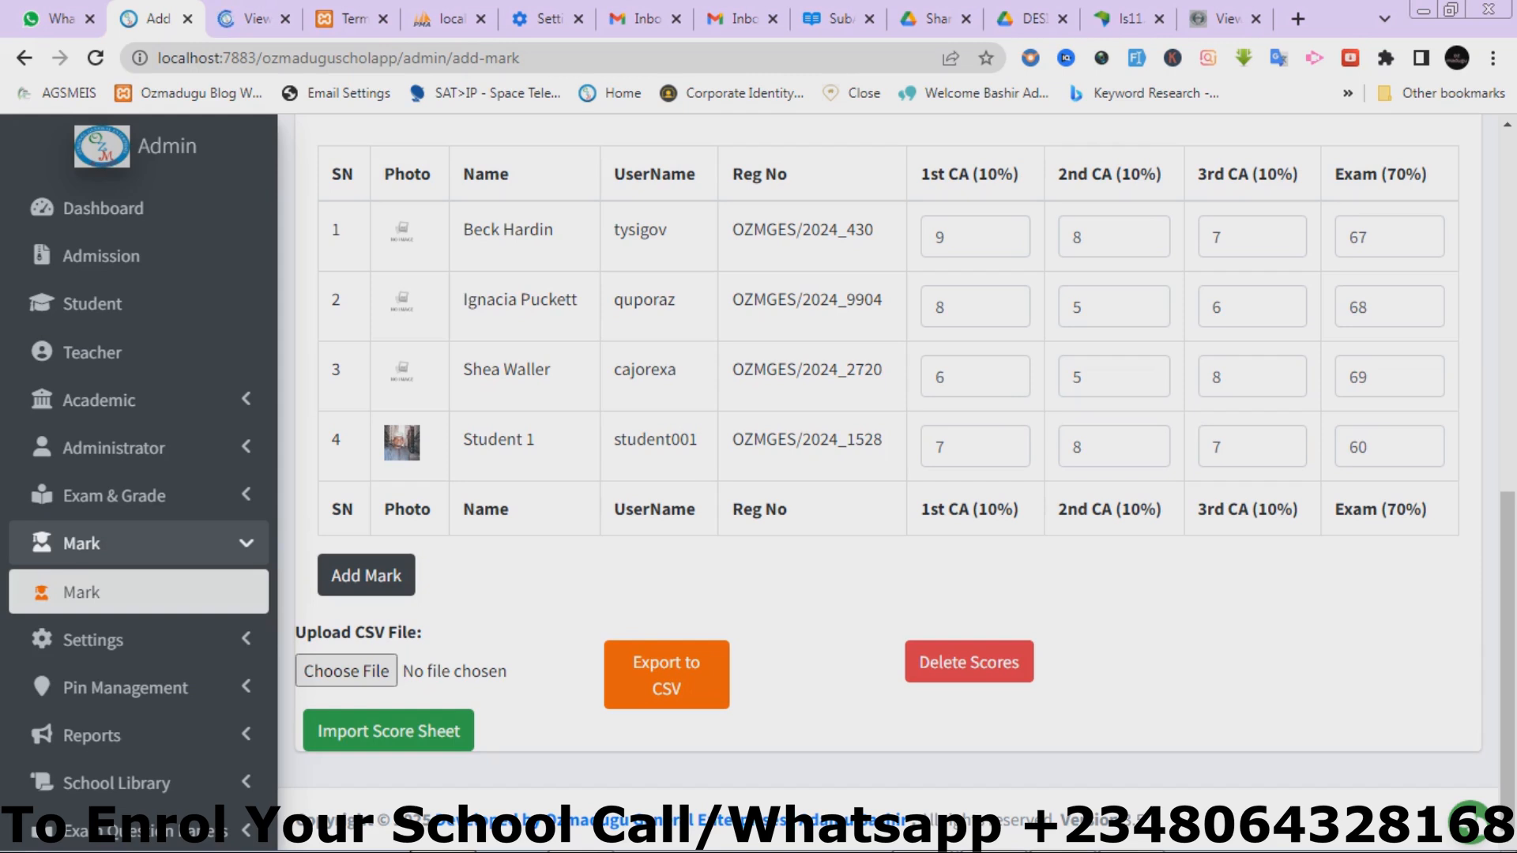
click(969, 662)
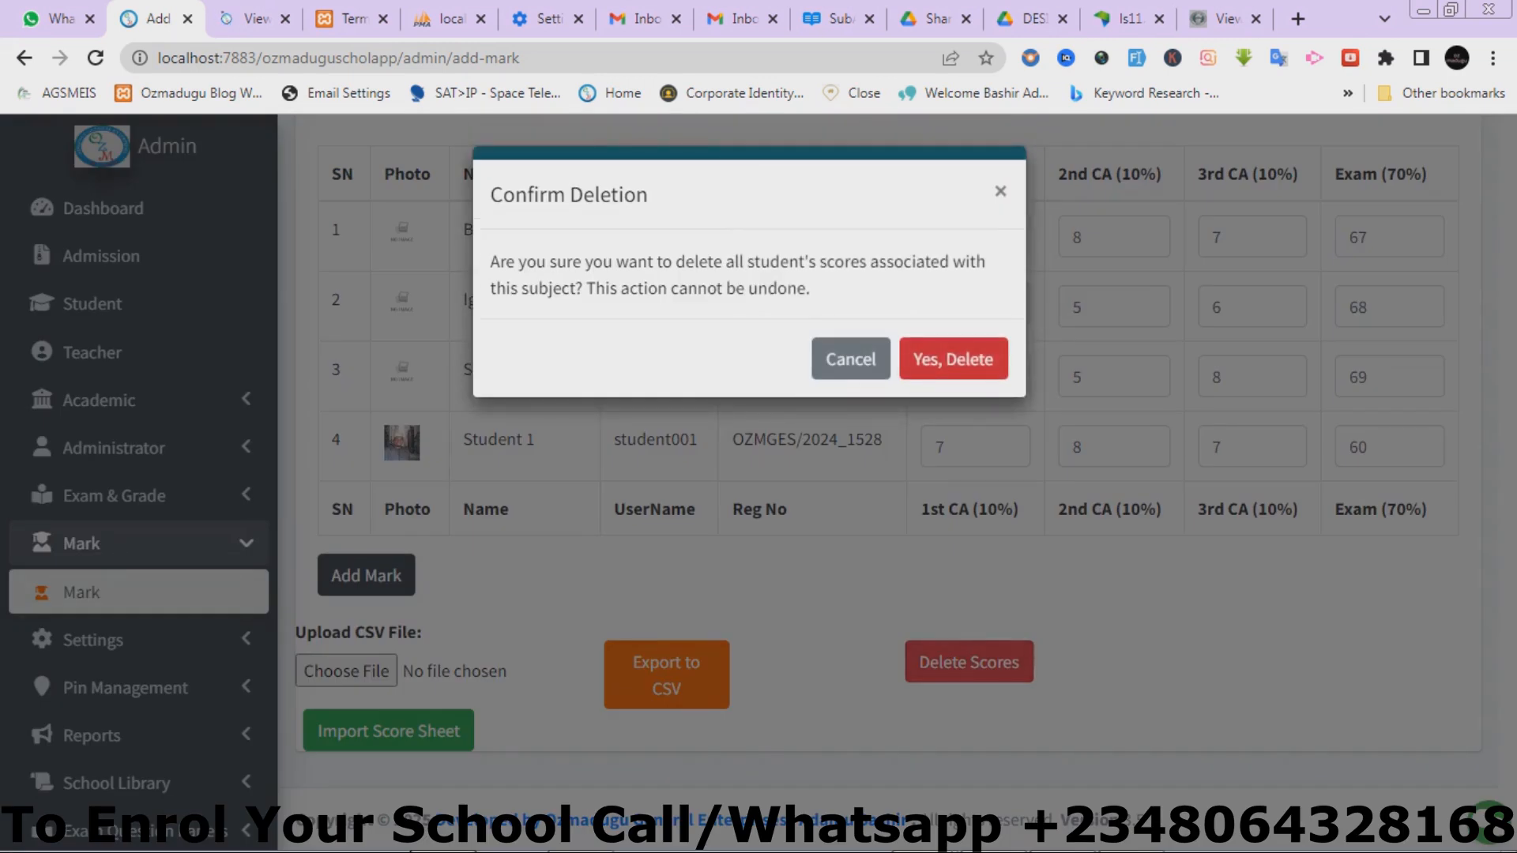
click(953, 359)
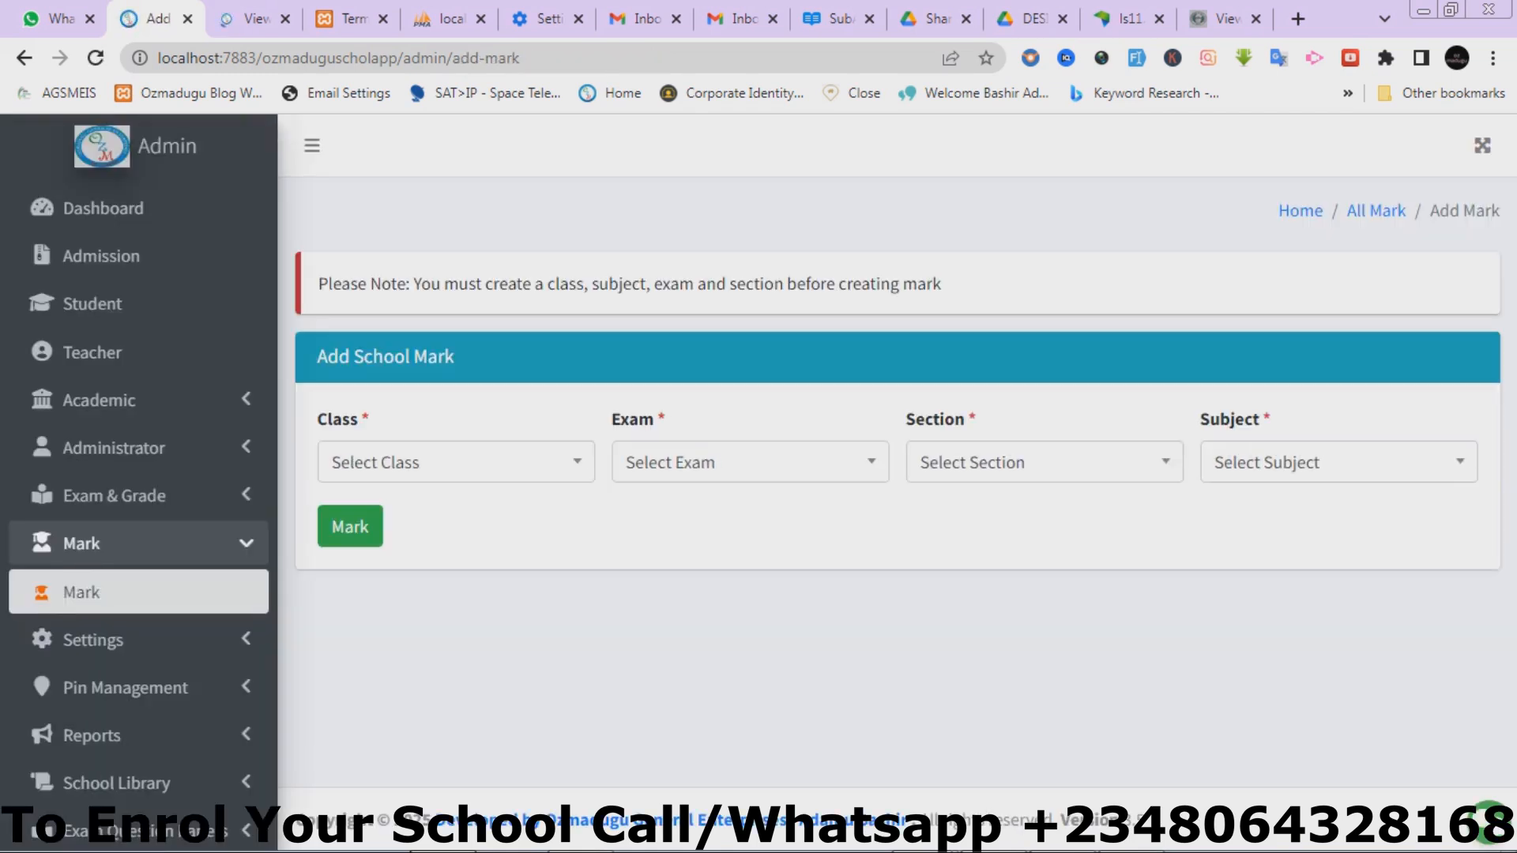
Step: Load the Mathematics marks for SS1, 1st Term 2024 2025, Science Class, and check the score fields after the deletion
click(456, 462)
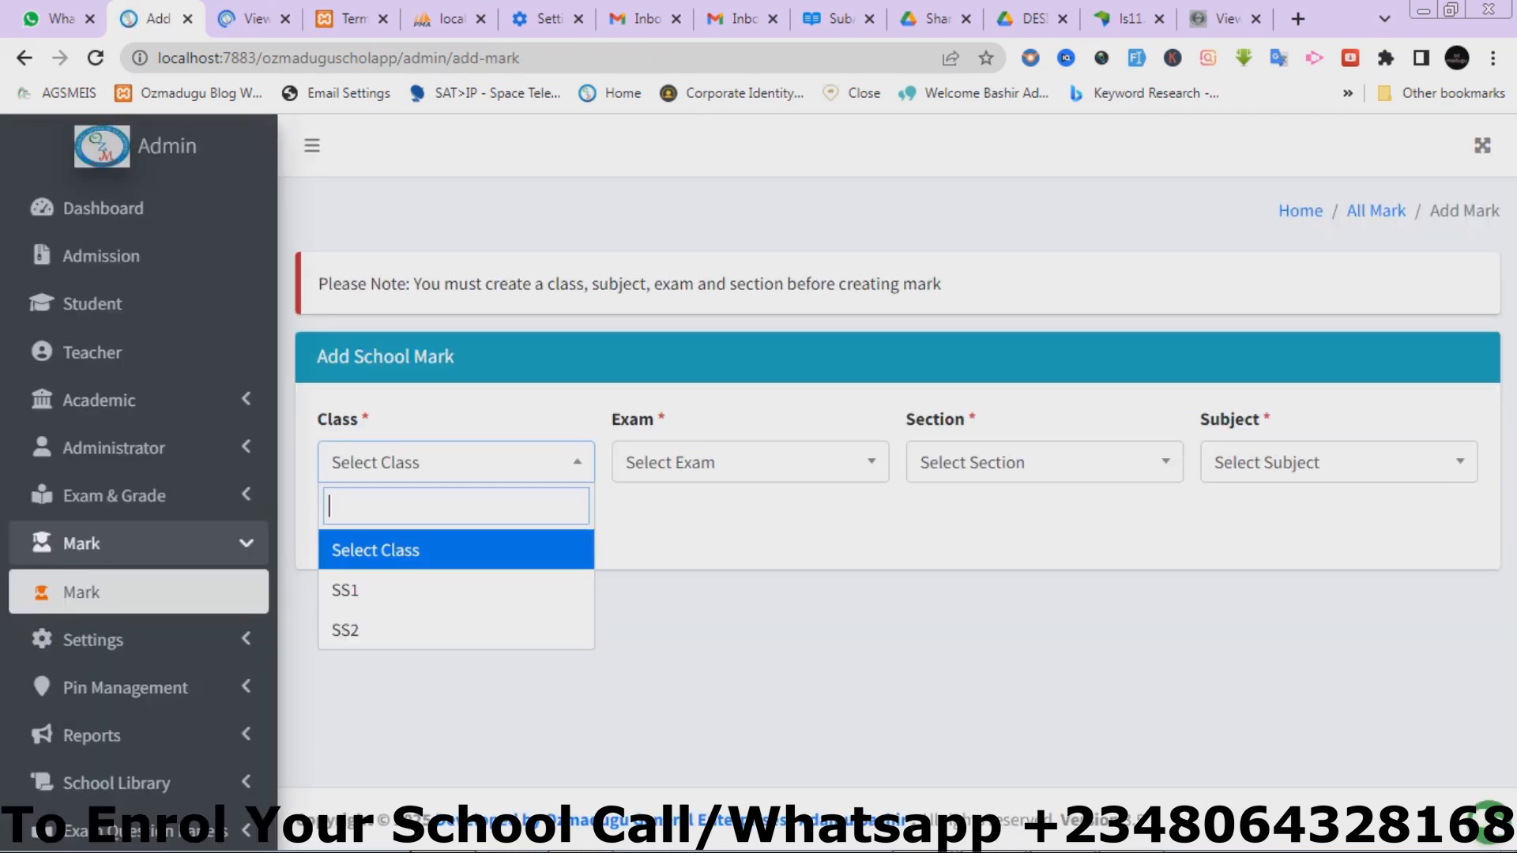
click(456, 590)
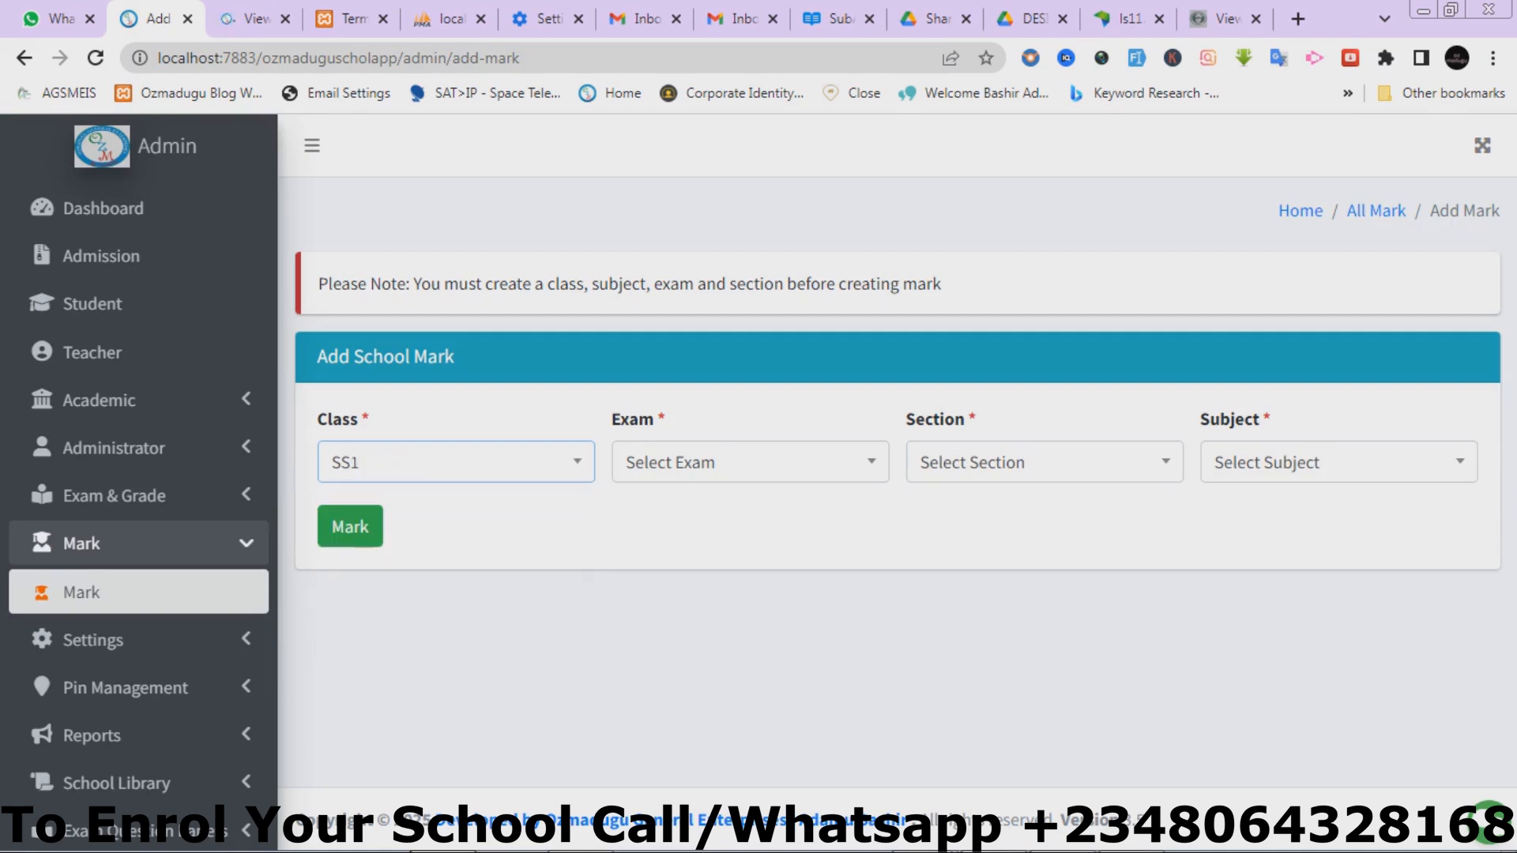
click(750, 463)
click(750, 708)
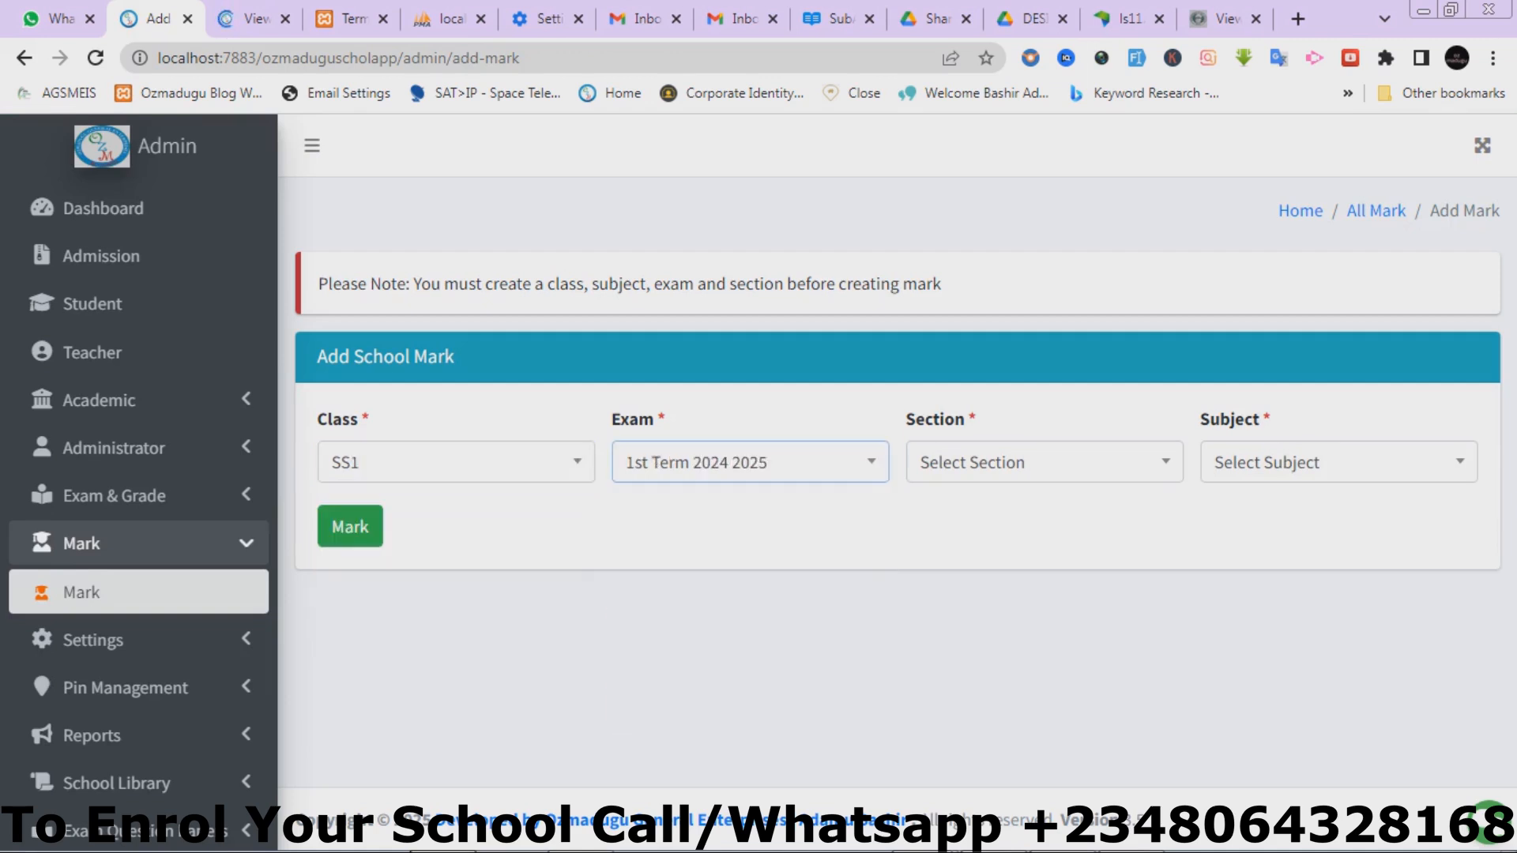
click(1043, 463)
click(1044, 589)
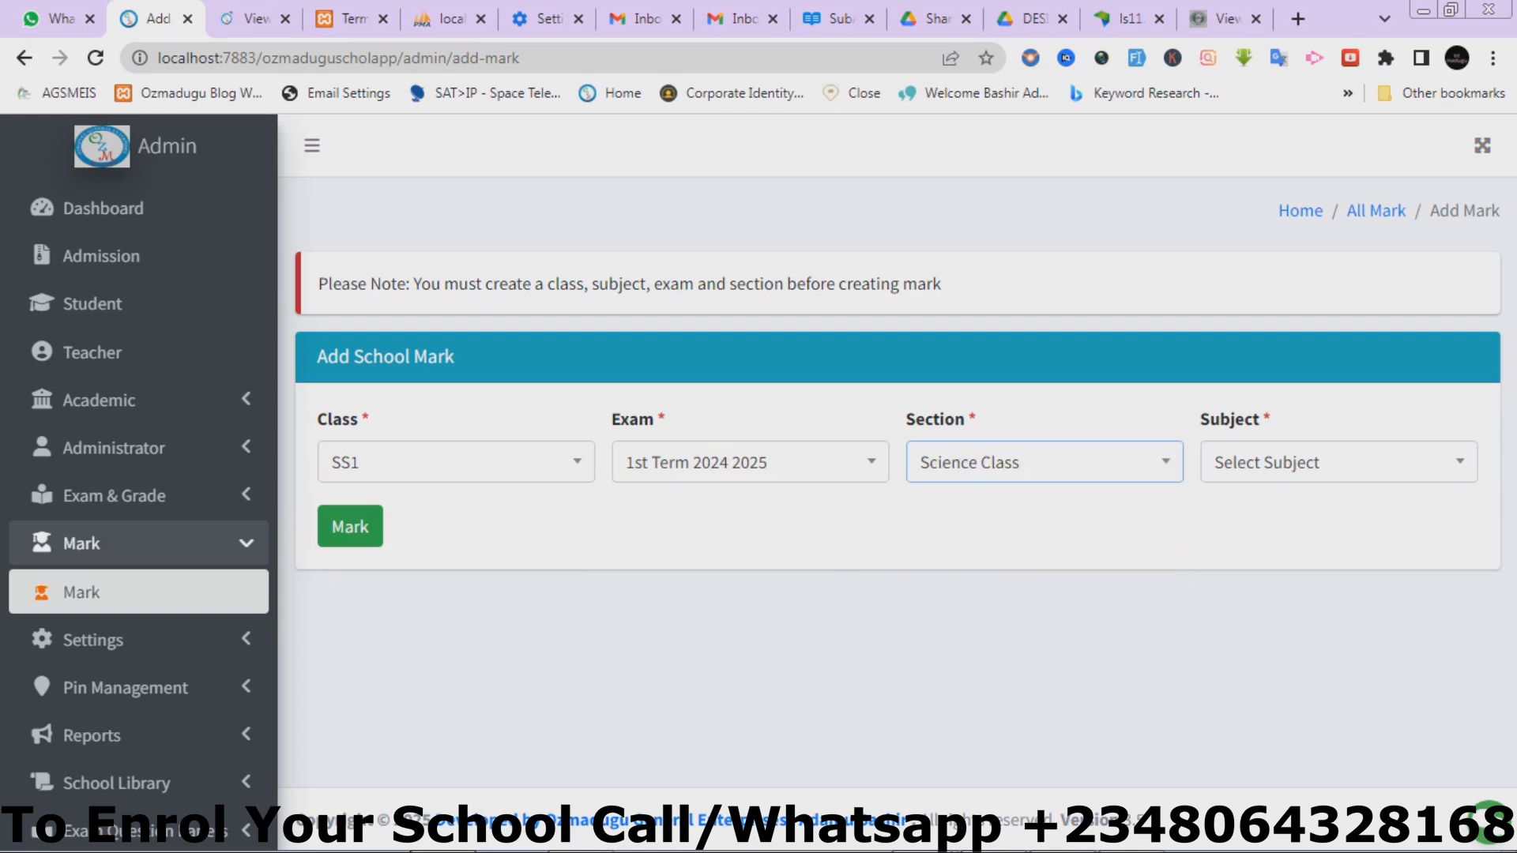
click(1339, 462)
key(Down)
key(Down)
key(Return)
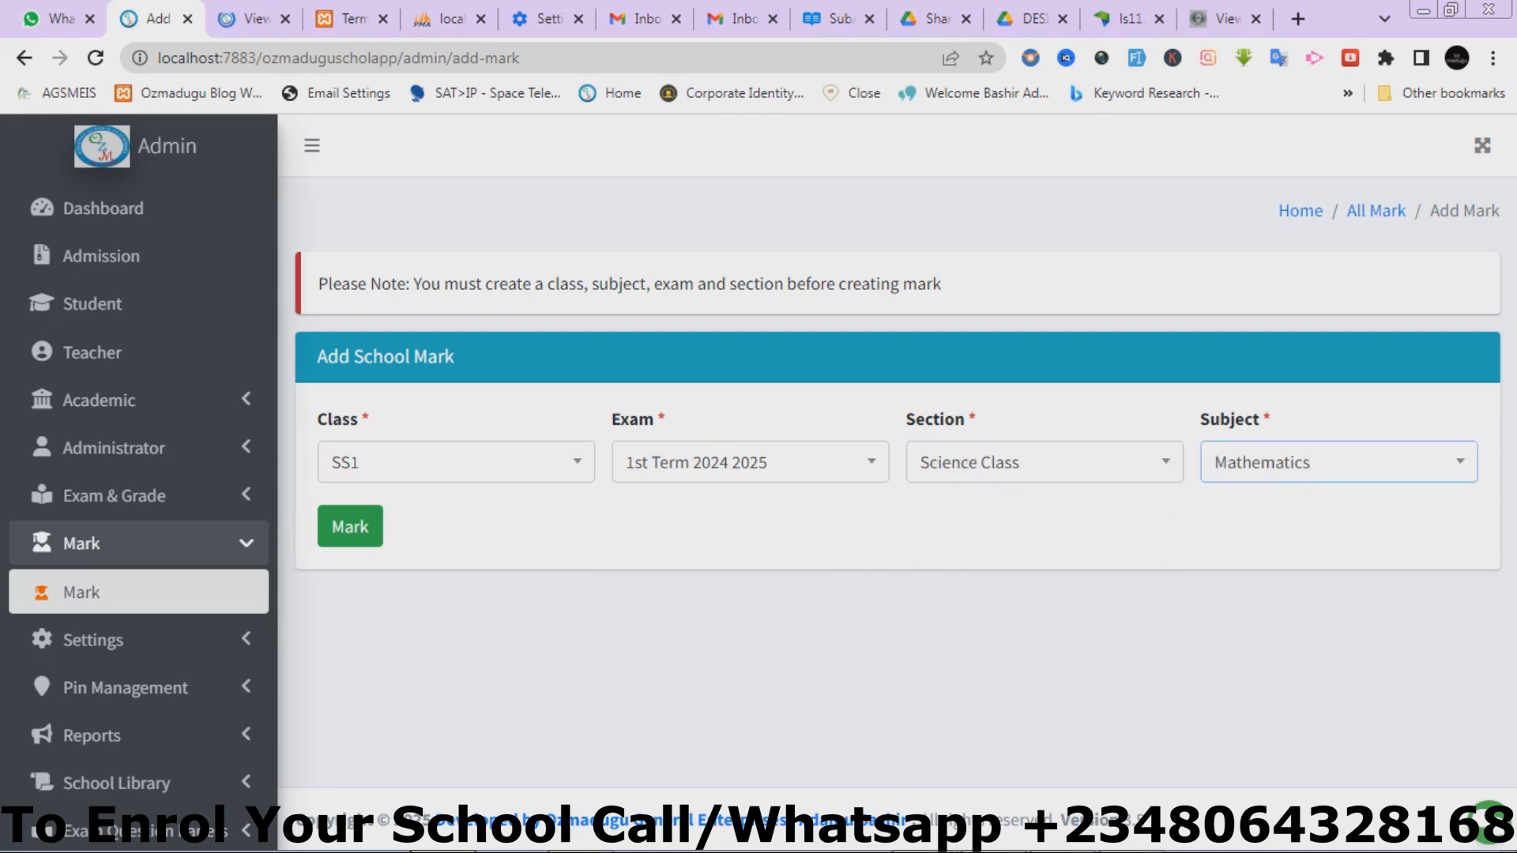
click(350, 526)
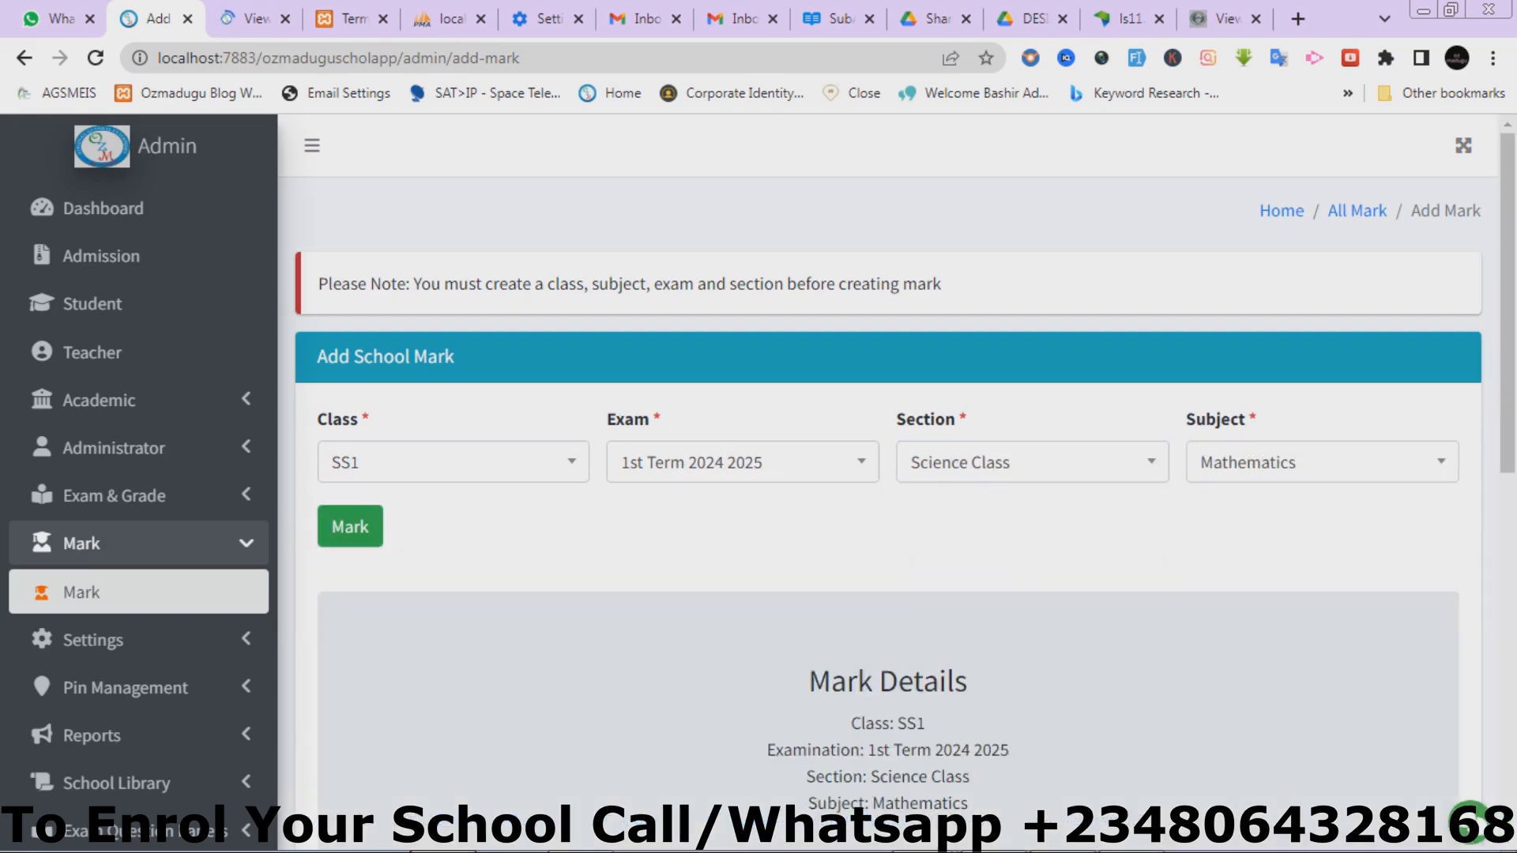
scroll(888, 474, down, 8)
scroll(888, 474, up, 1)
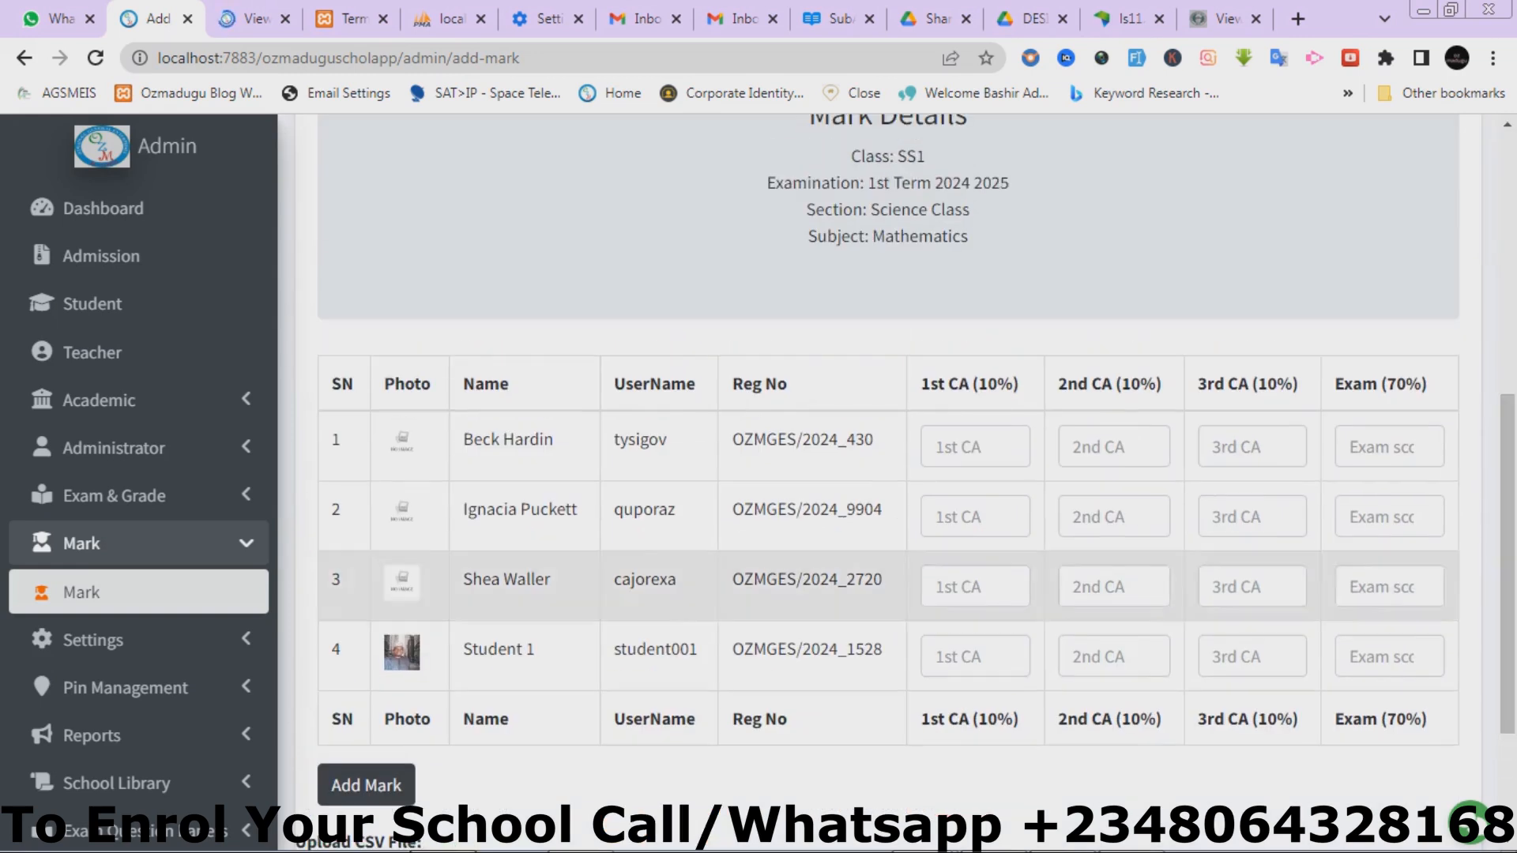
scroll(888, 474, up, 7)
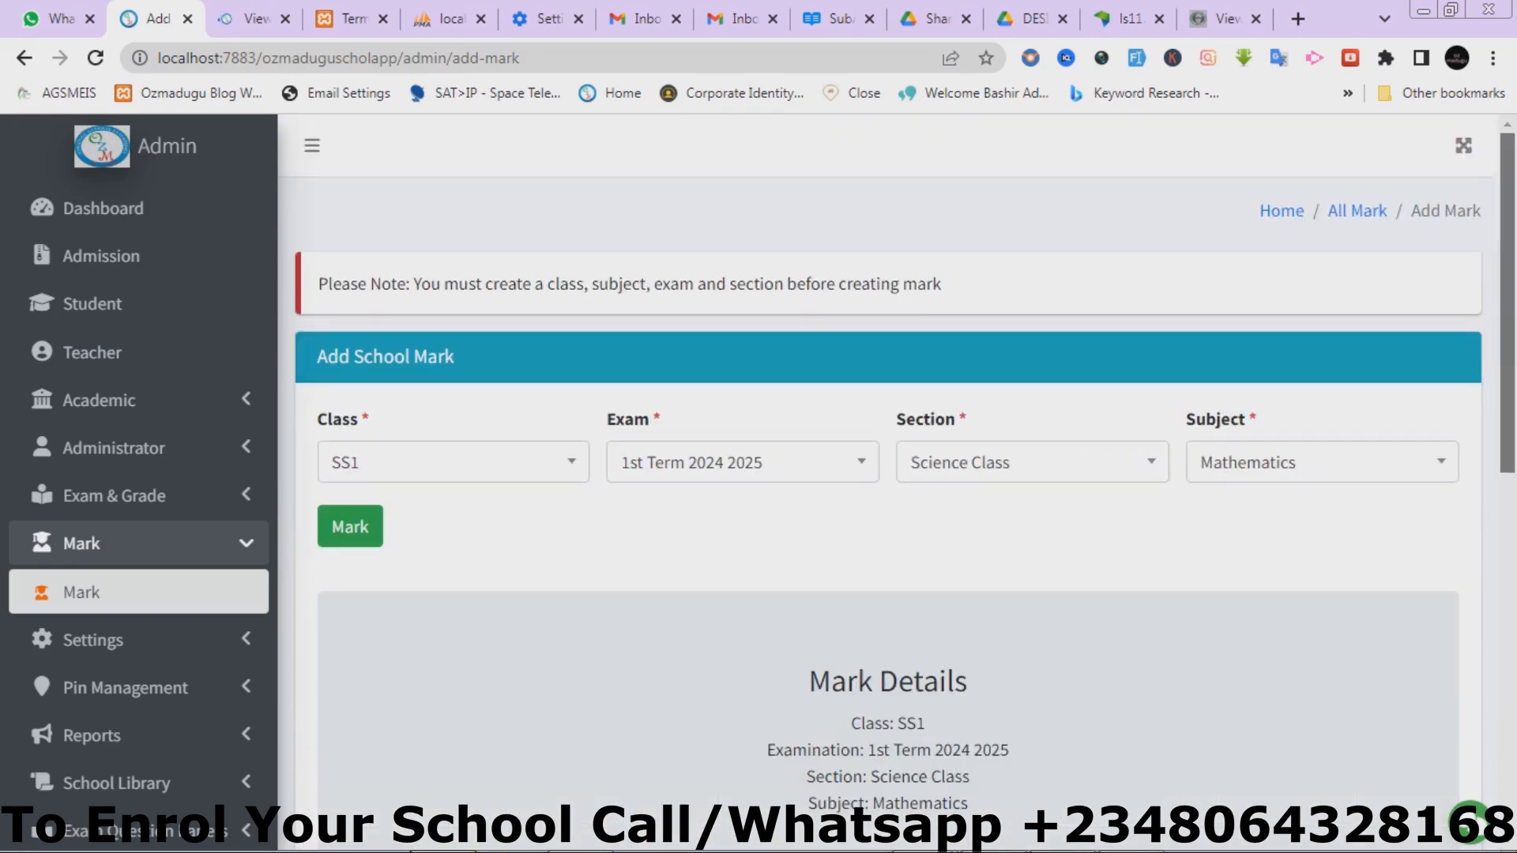
Step: Reload the marks page and open the English Studies marks for SS1, 1st Term 2024 2025, Science Class
key(F5)
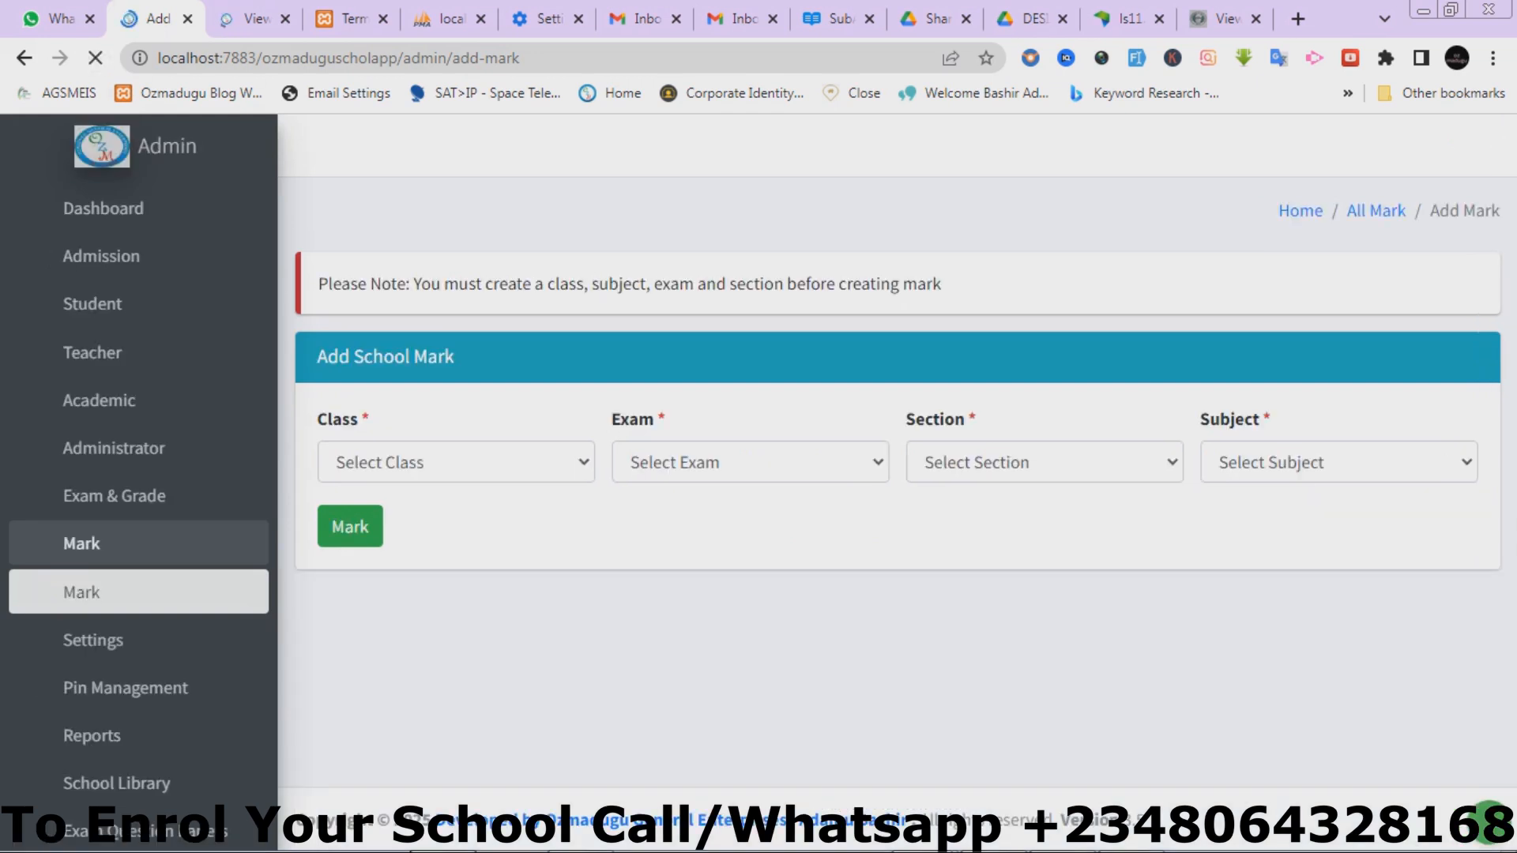
click(456, 466)
click(350, 478)
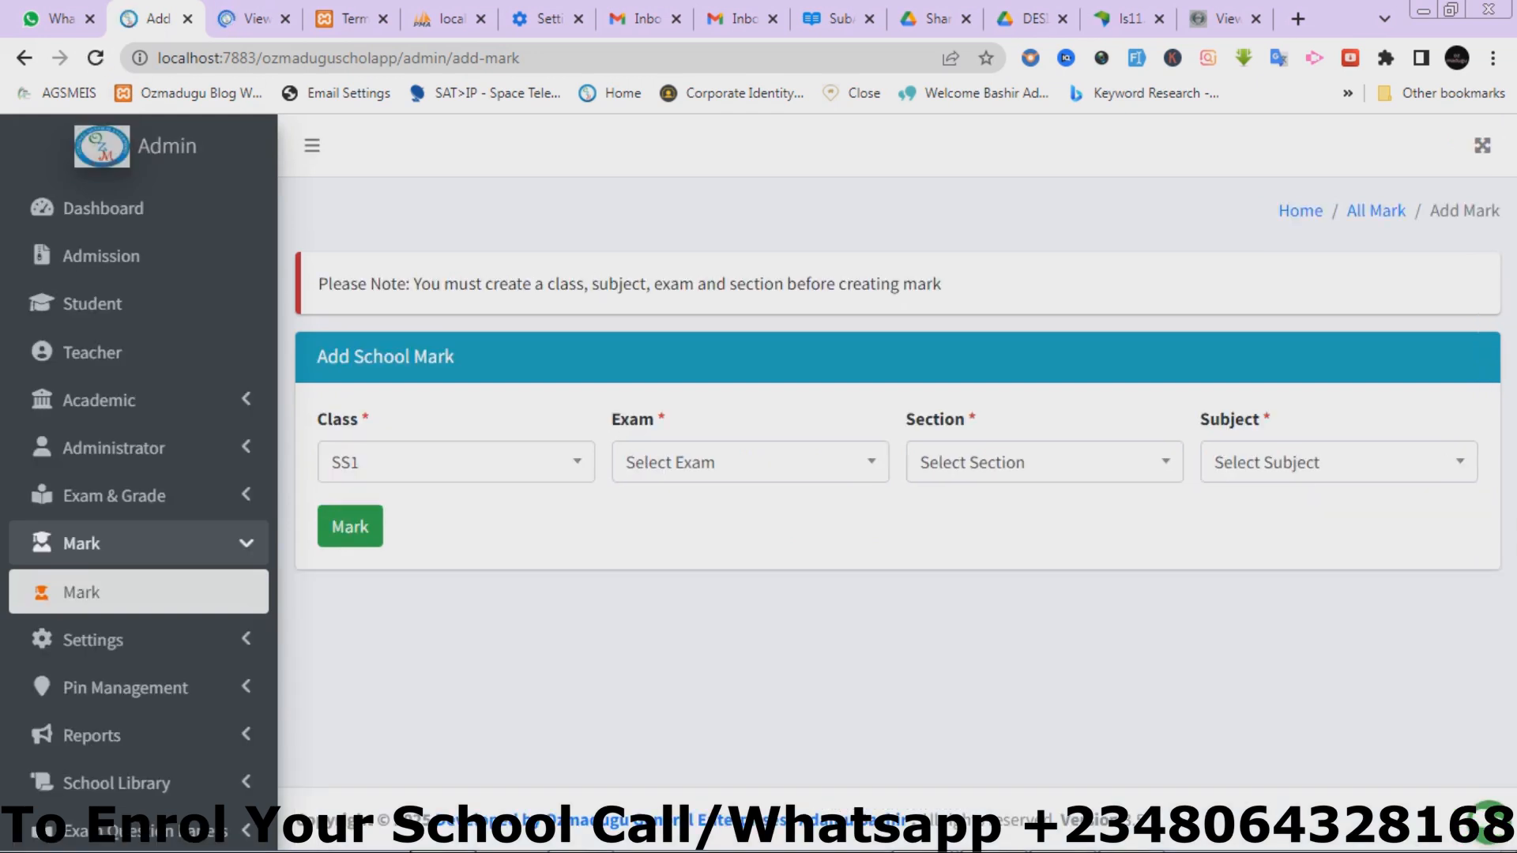
click(749, 463)
click(735, 710)
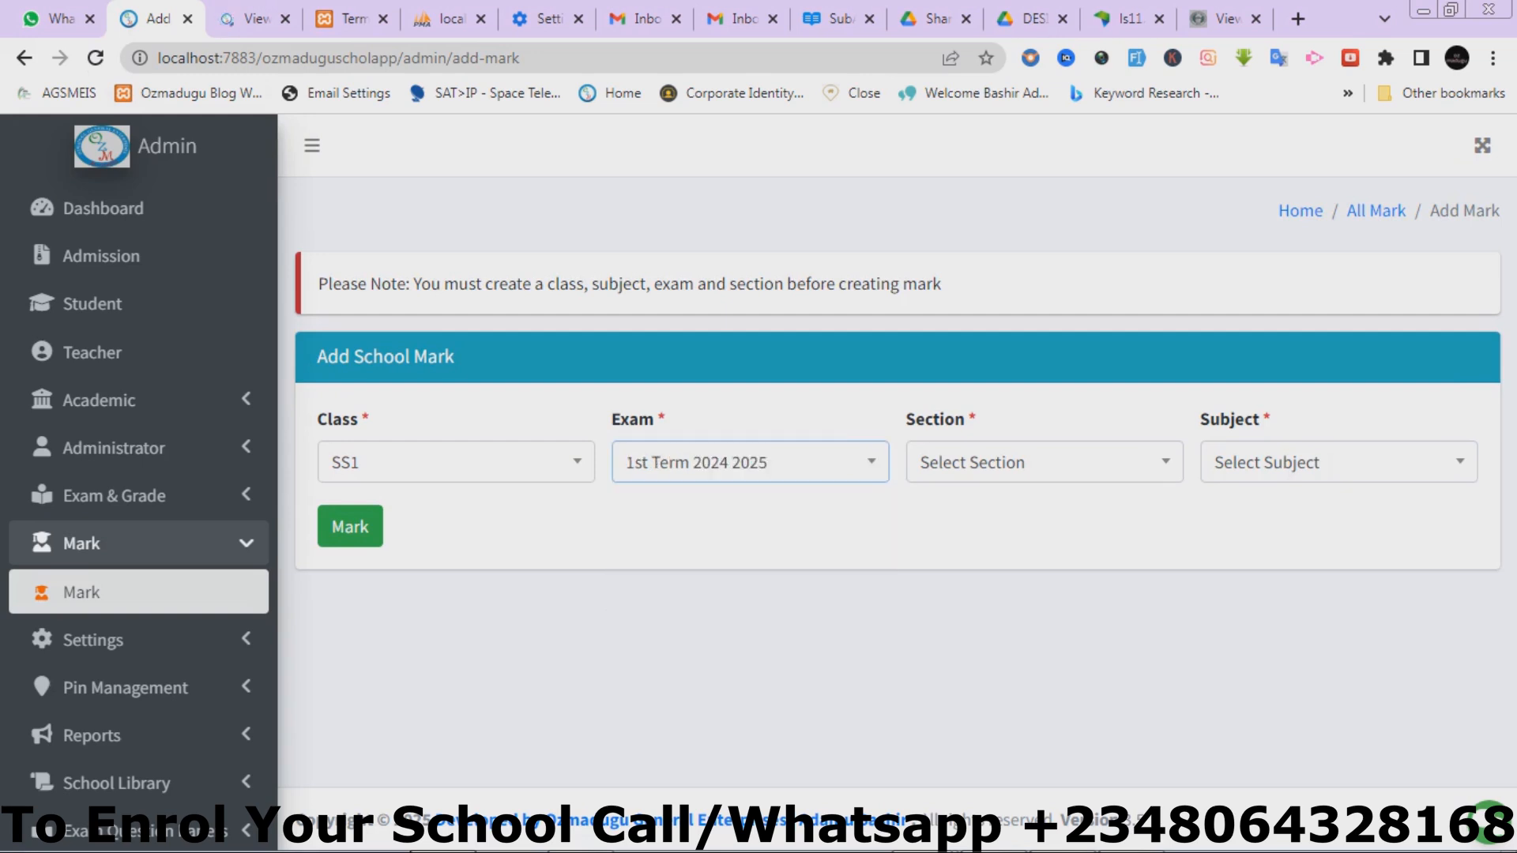
click(1043, 462)
click(970, 590)
click(1339, 462)
click(1270, 590)
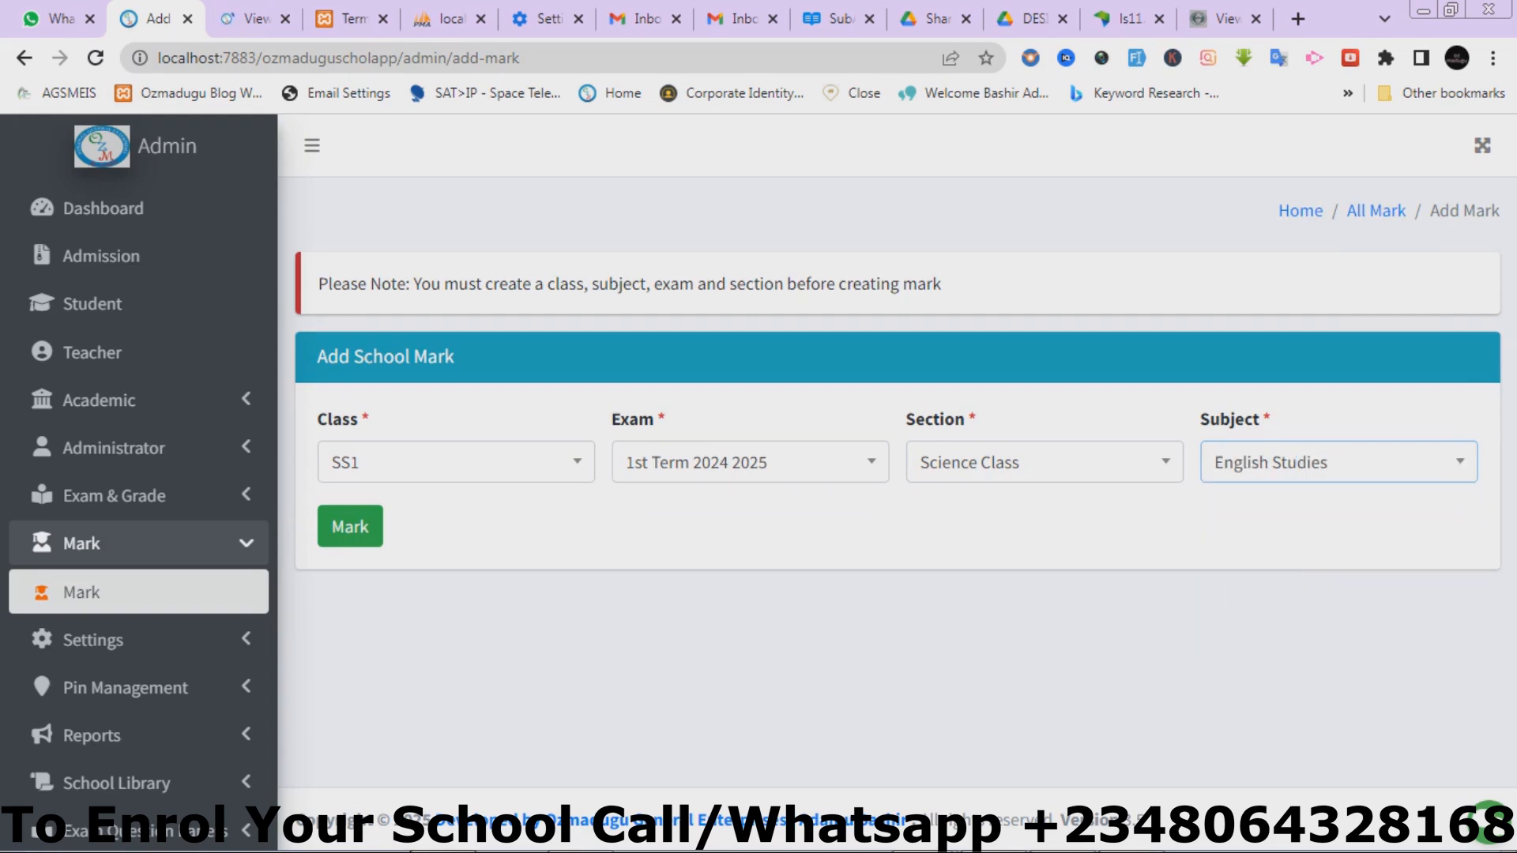
click(350, 526)
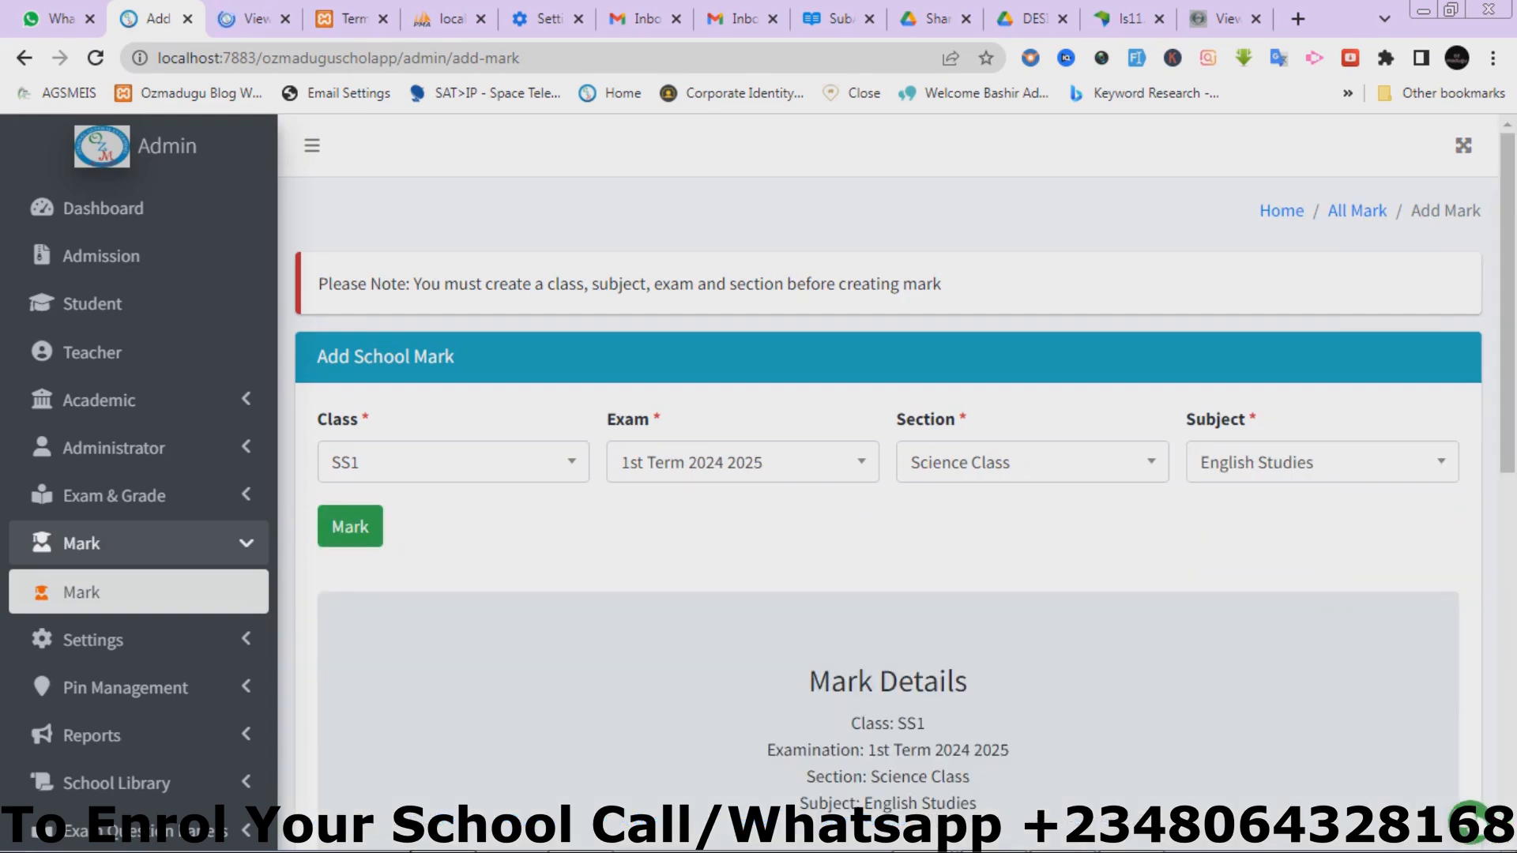
drag(1507, 316, 1508, 634)
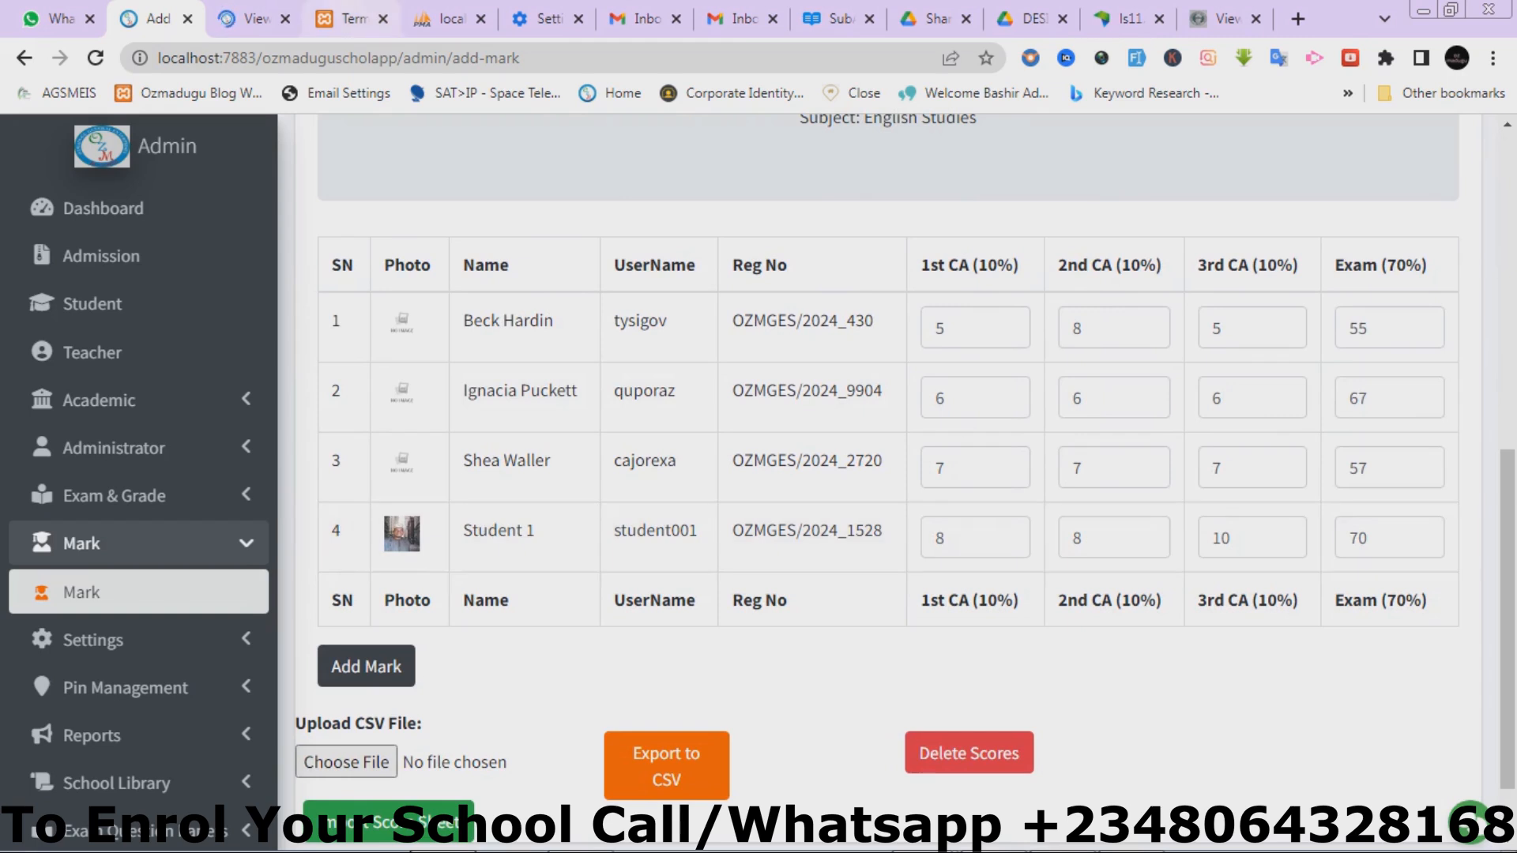
Step: Refresh the open terminal report, examine its English Studies scores, and return to the marks page
click(352, 19)
click(96, 58)
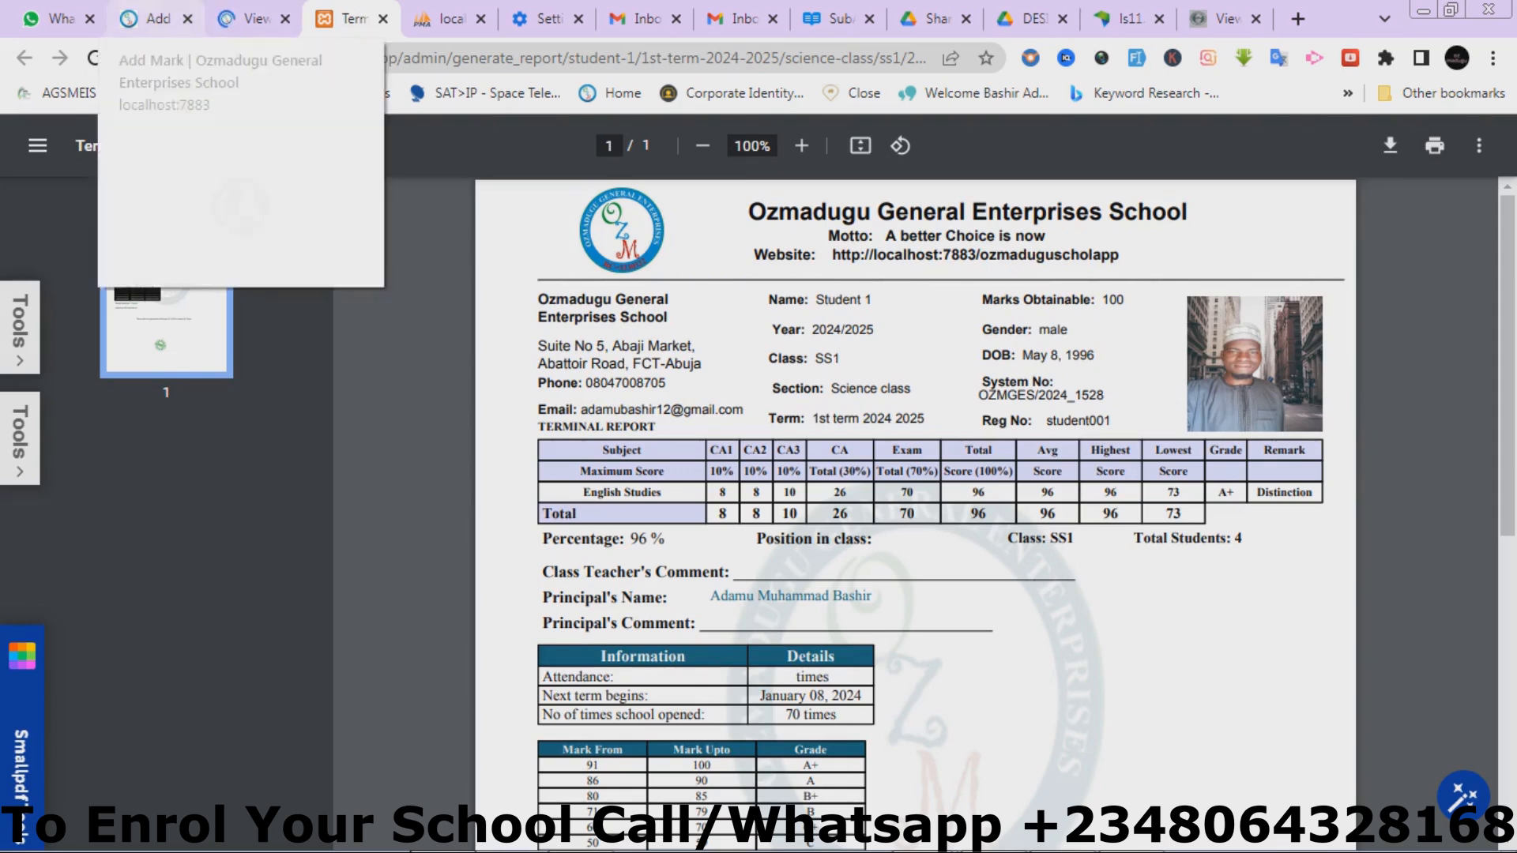
click(154, 18)
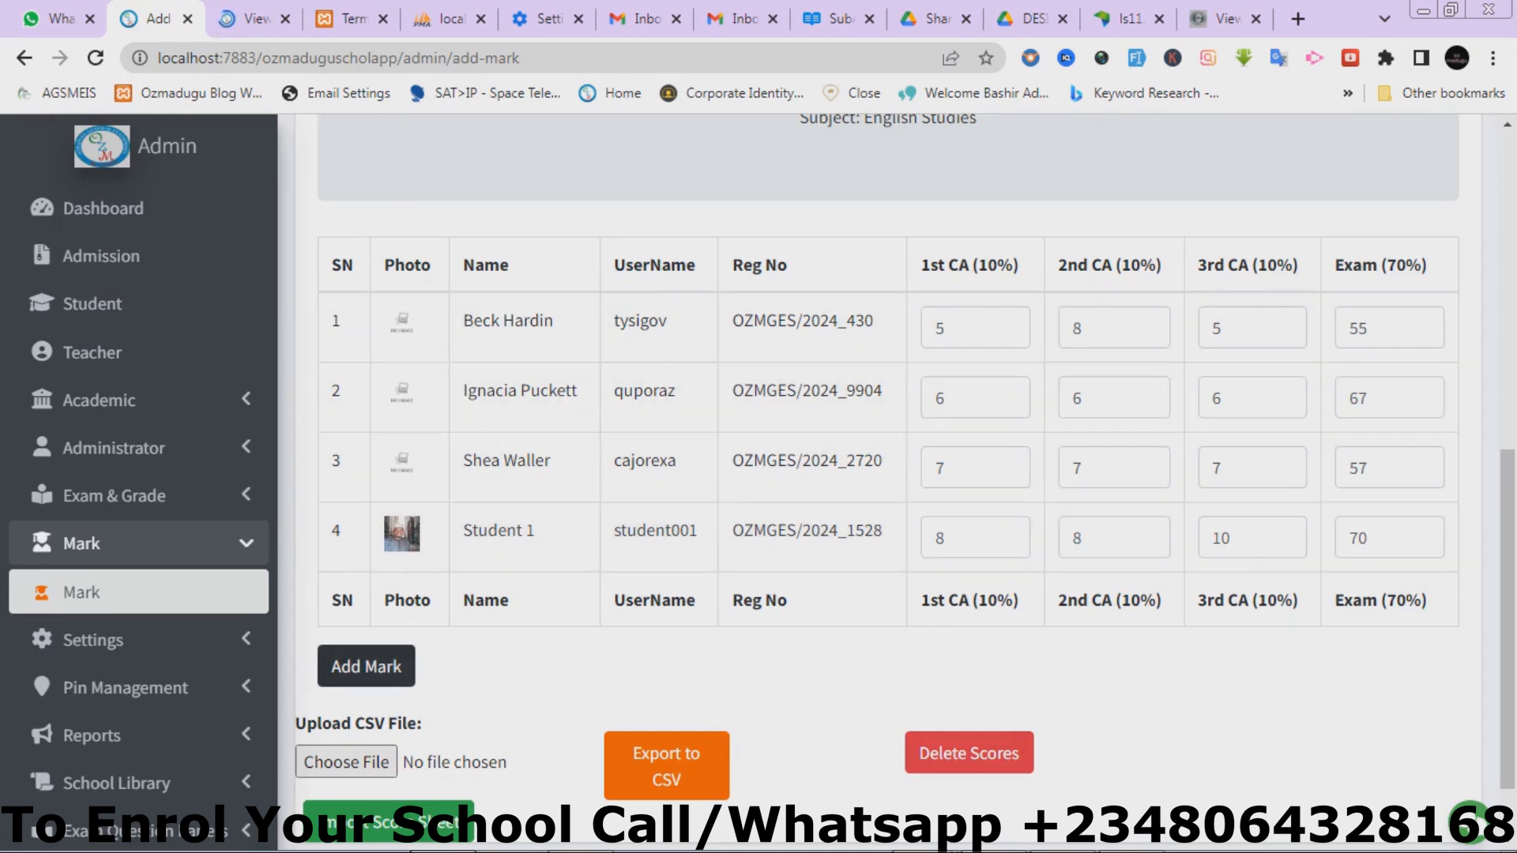
Step: Save the loaded English Studies marks, and reopen them for SS1, 1st Term 2024 2025, Science Class
click(366, 667)
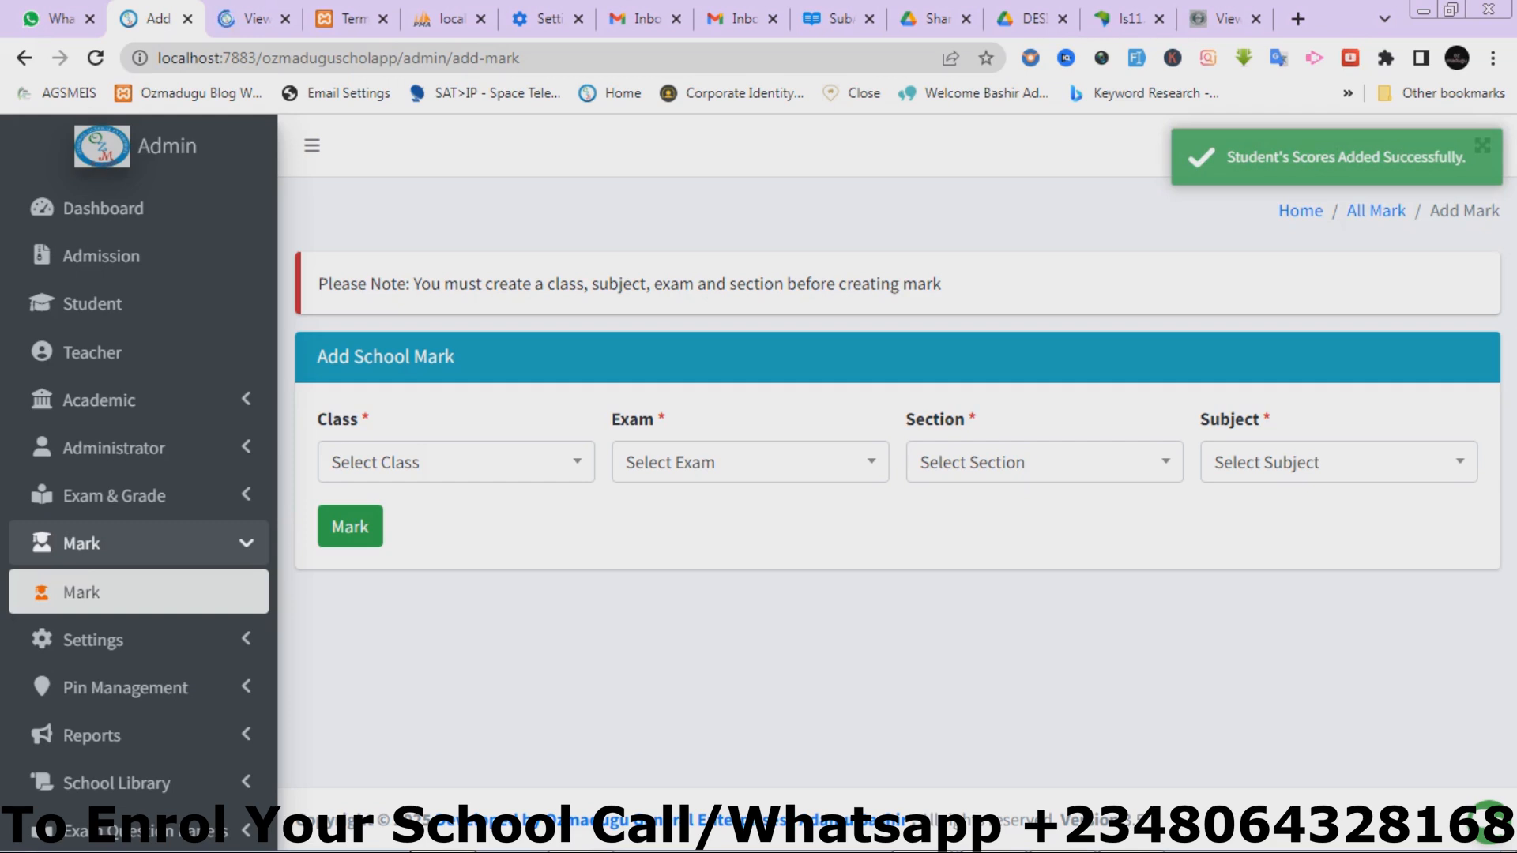
click(456, 463)
click(456, 589)
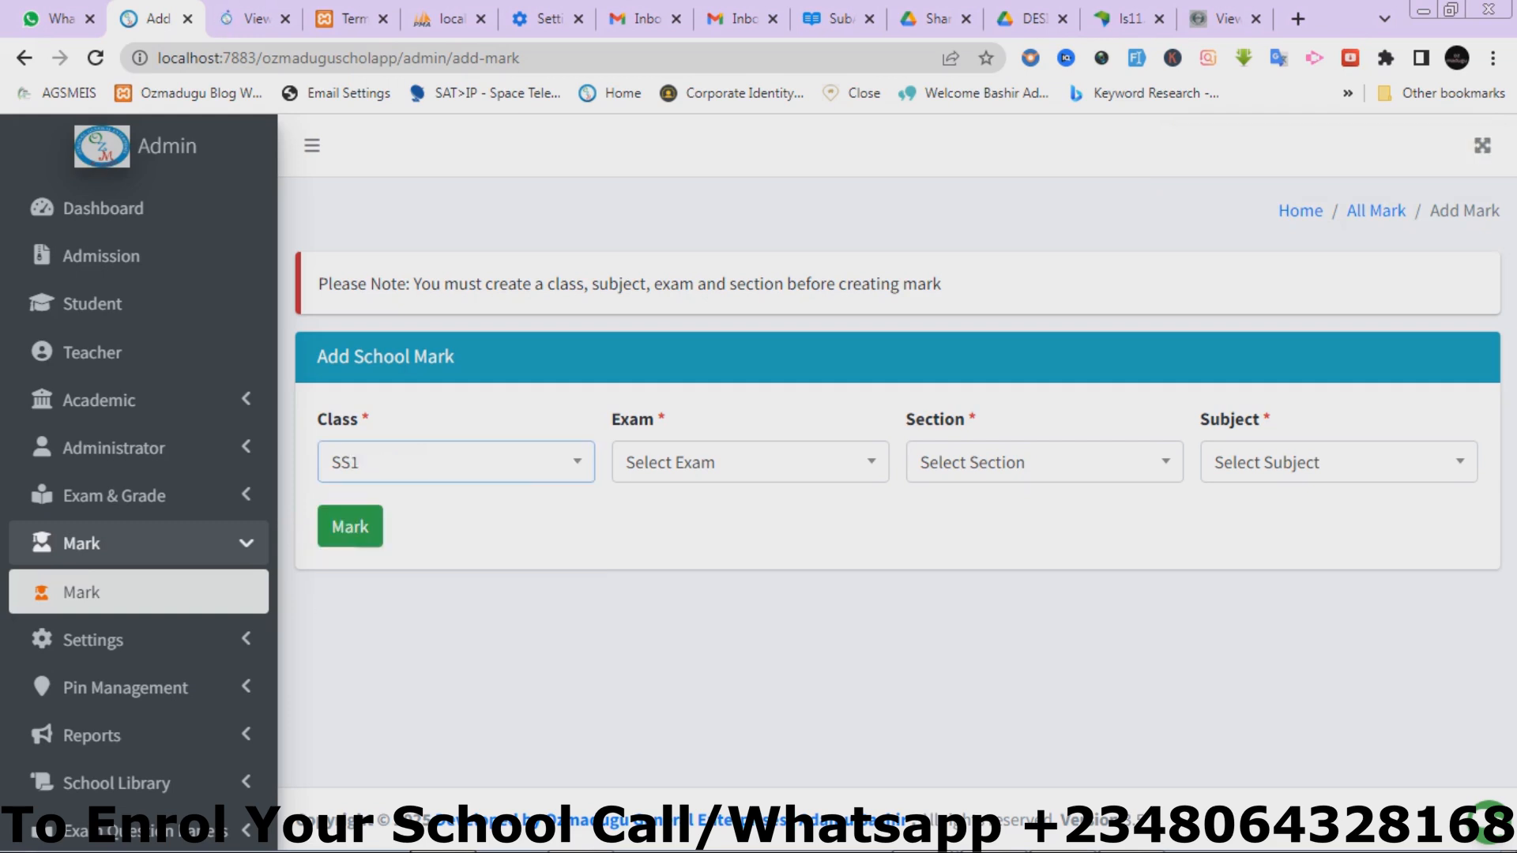
click(750, 462)
click(750, 709)
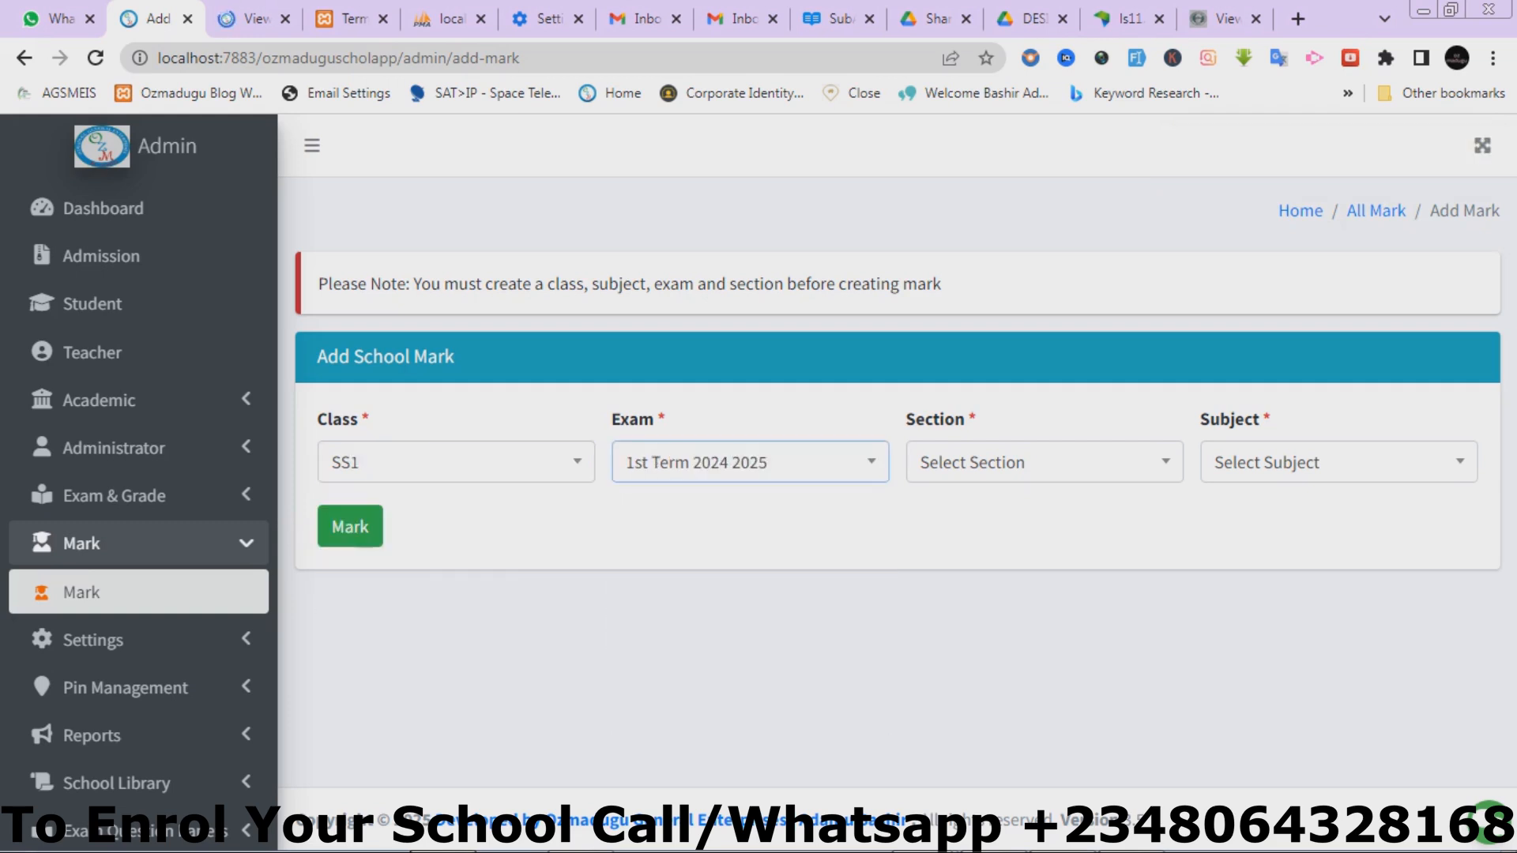
key(Tab)
key(Return)
key(Down)
key(Return)
key(Tab)
key(Return)
key(Down)
key(Down)
key(Up)
key(Return)
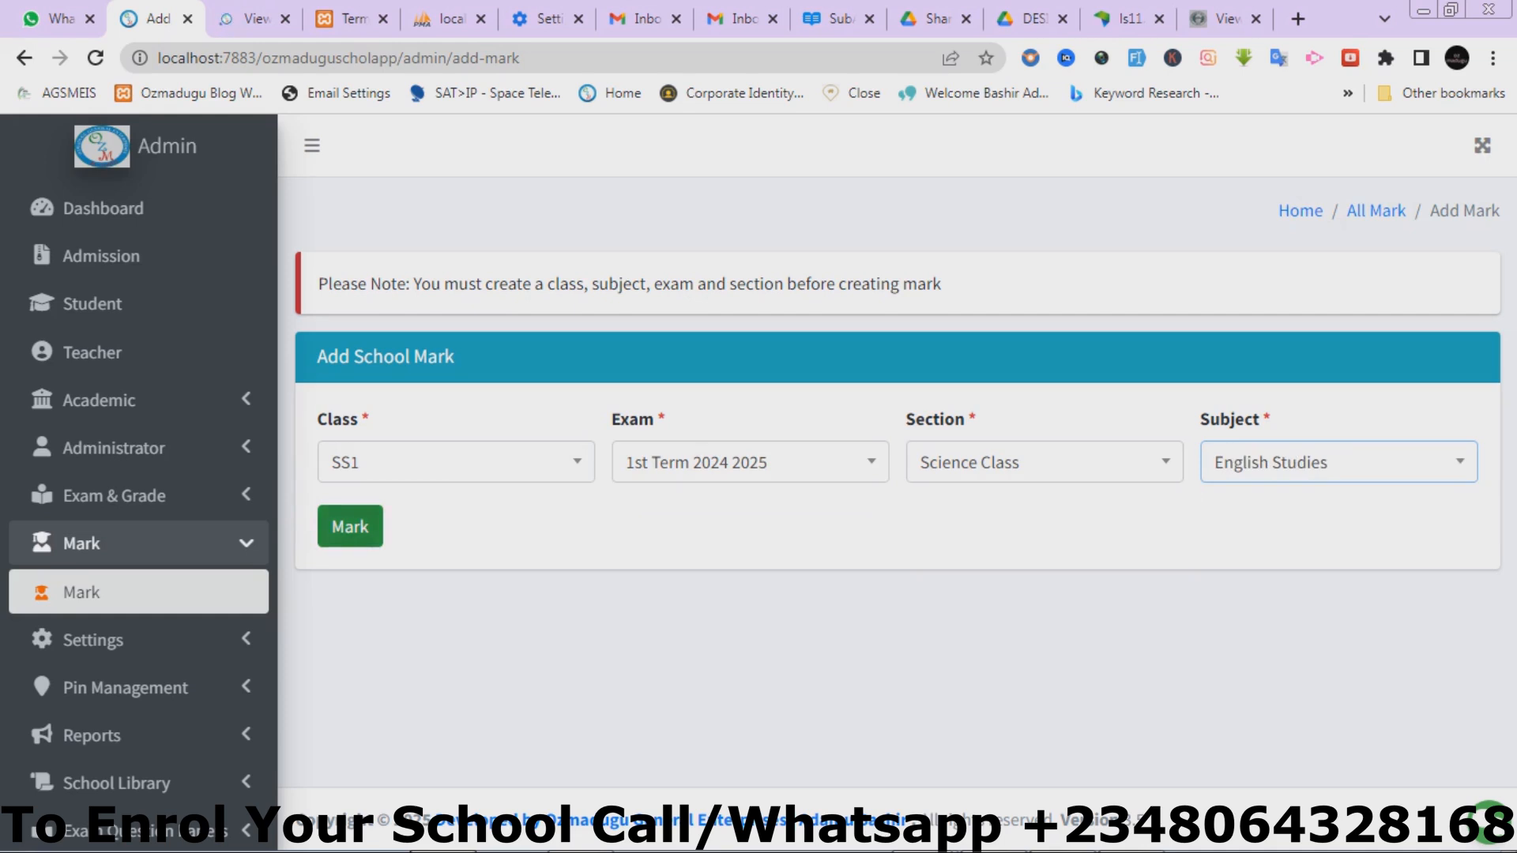
click(350, 527)
scroll(889, 482, down, 6)
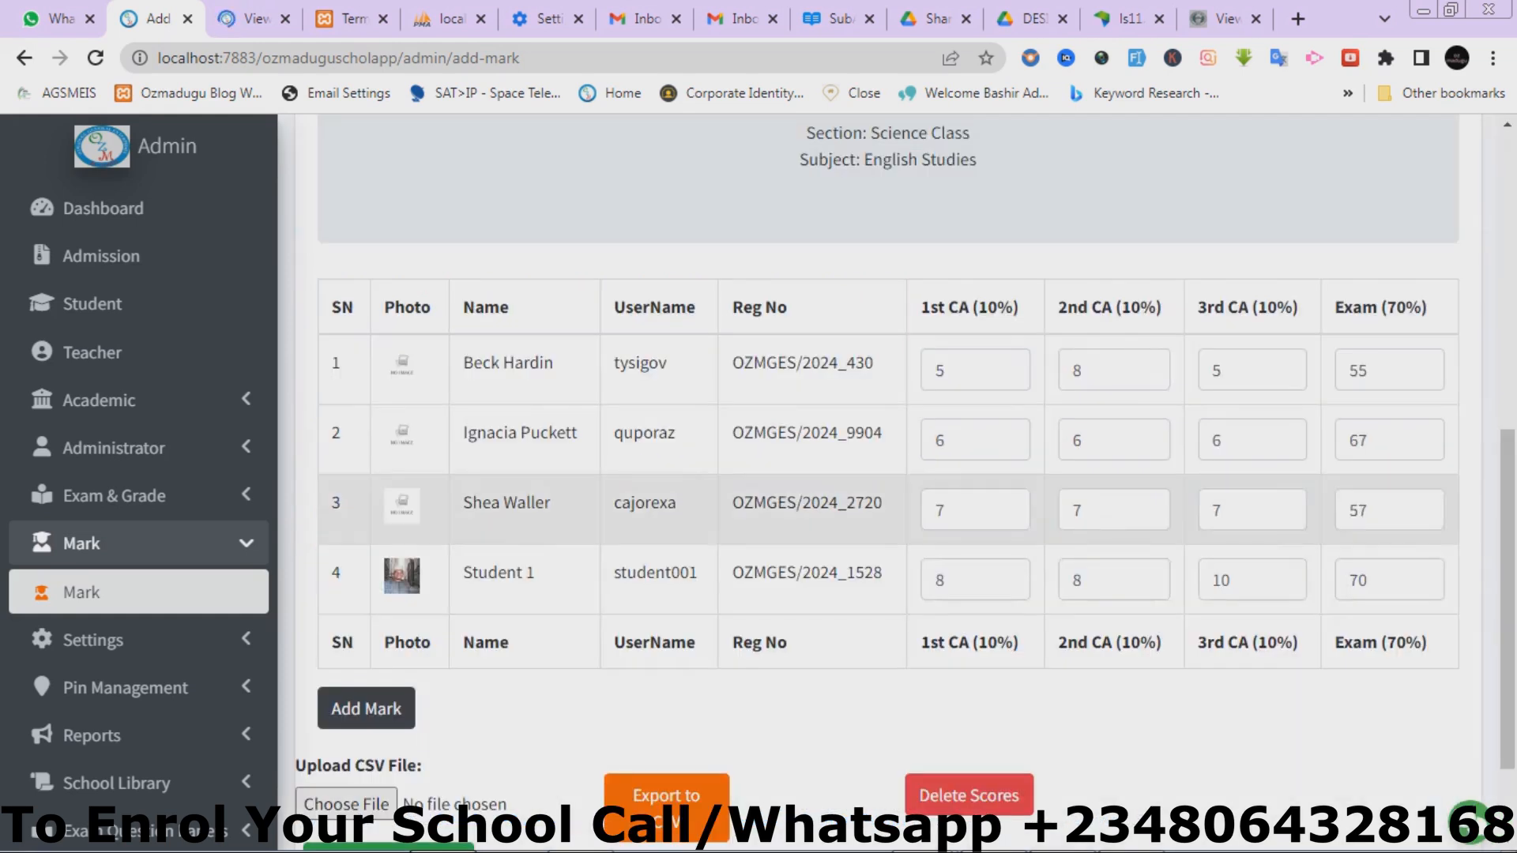
Step: Save the reopened English Studies marks again, refresh the terminal report, and return to the marks page
click(366, 709)
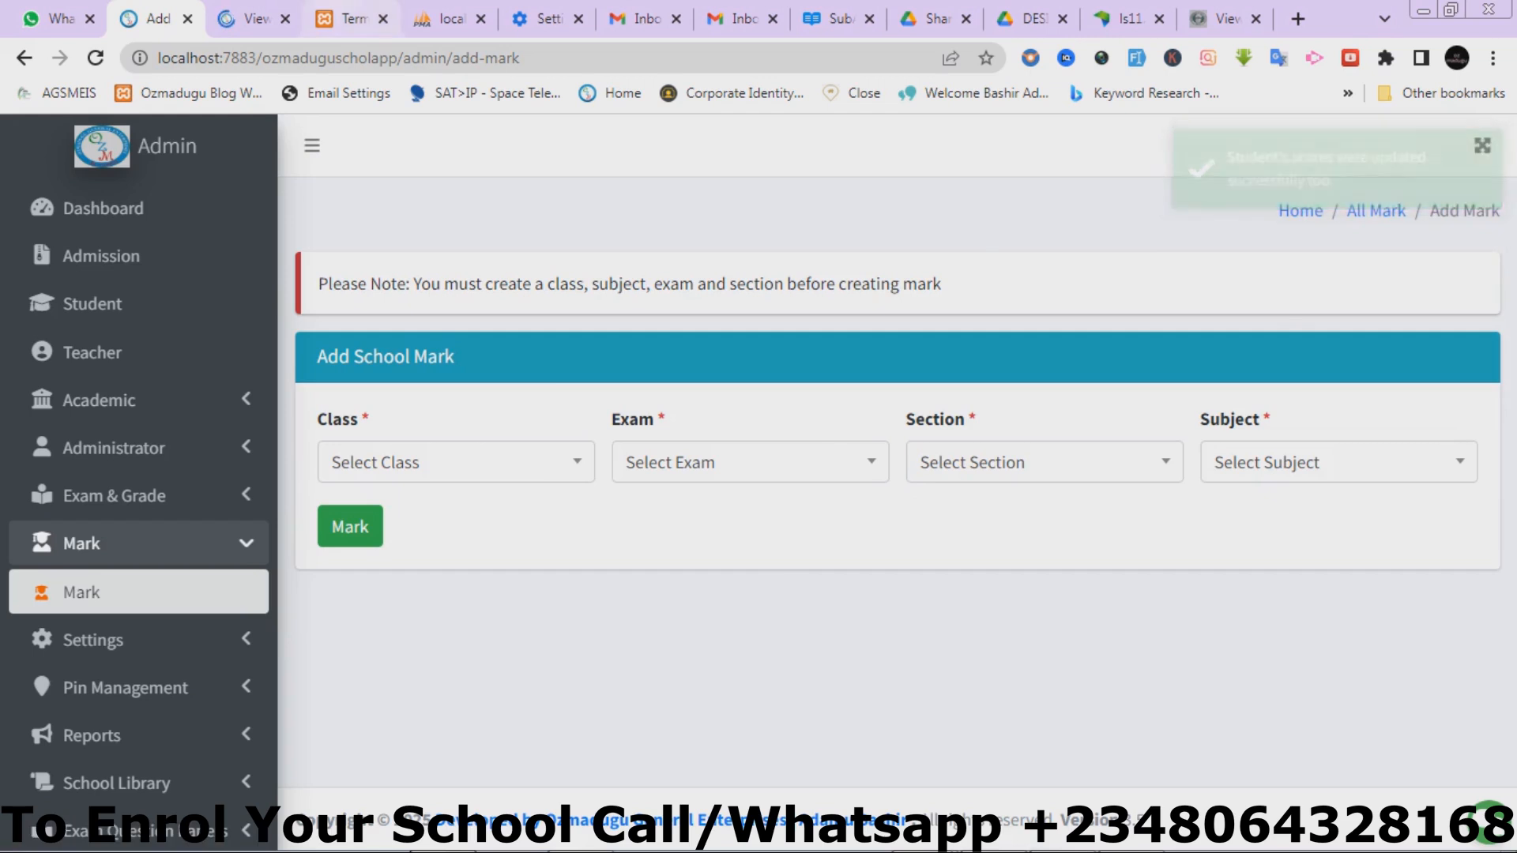
click(352, 19)
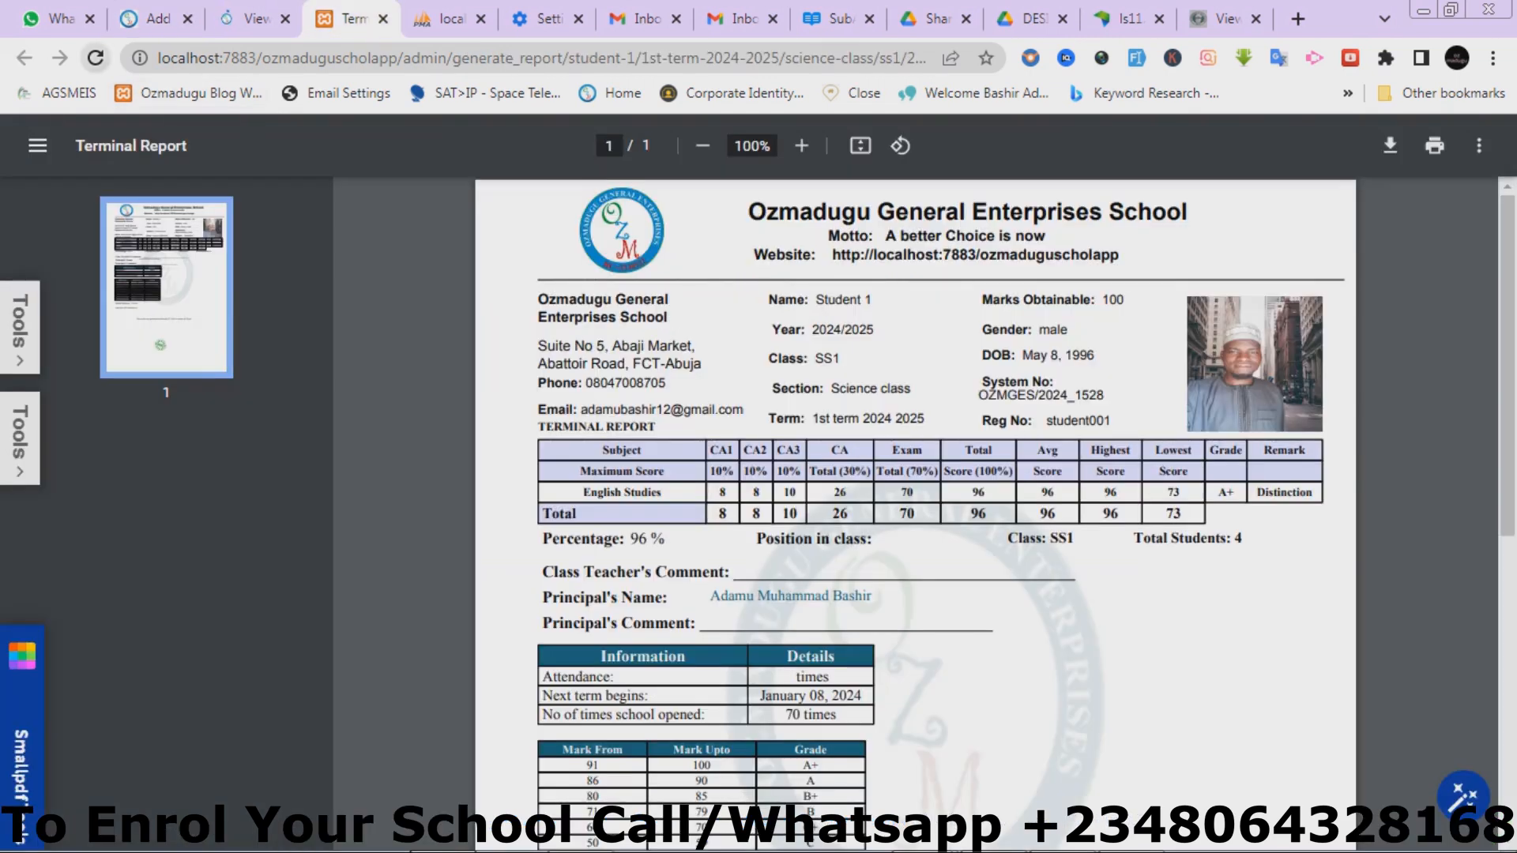
click(95, 57)
click(254, 19)
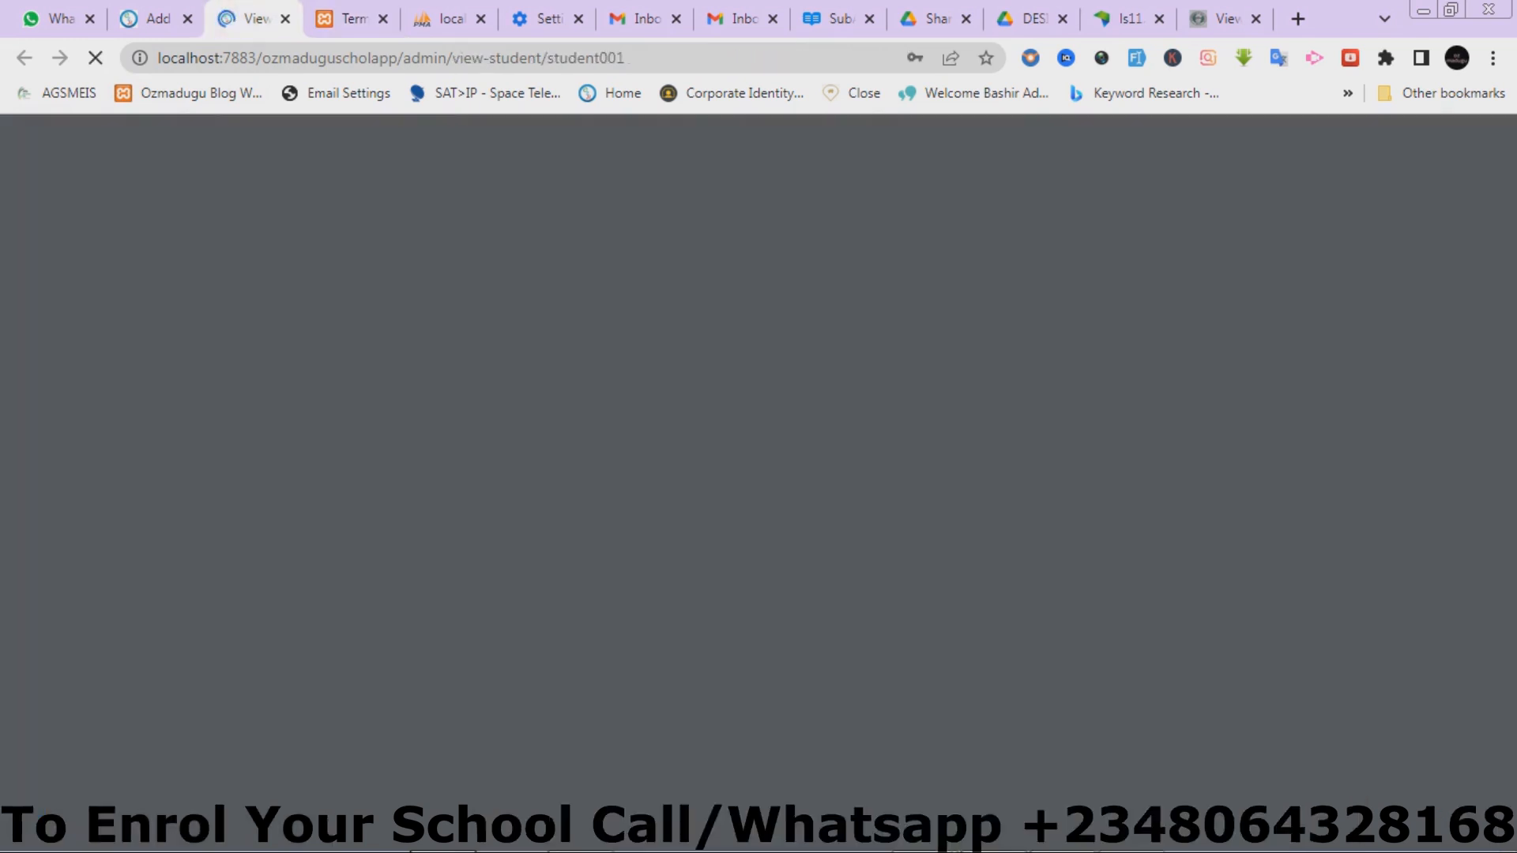
click(158, 19)
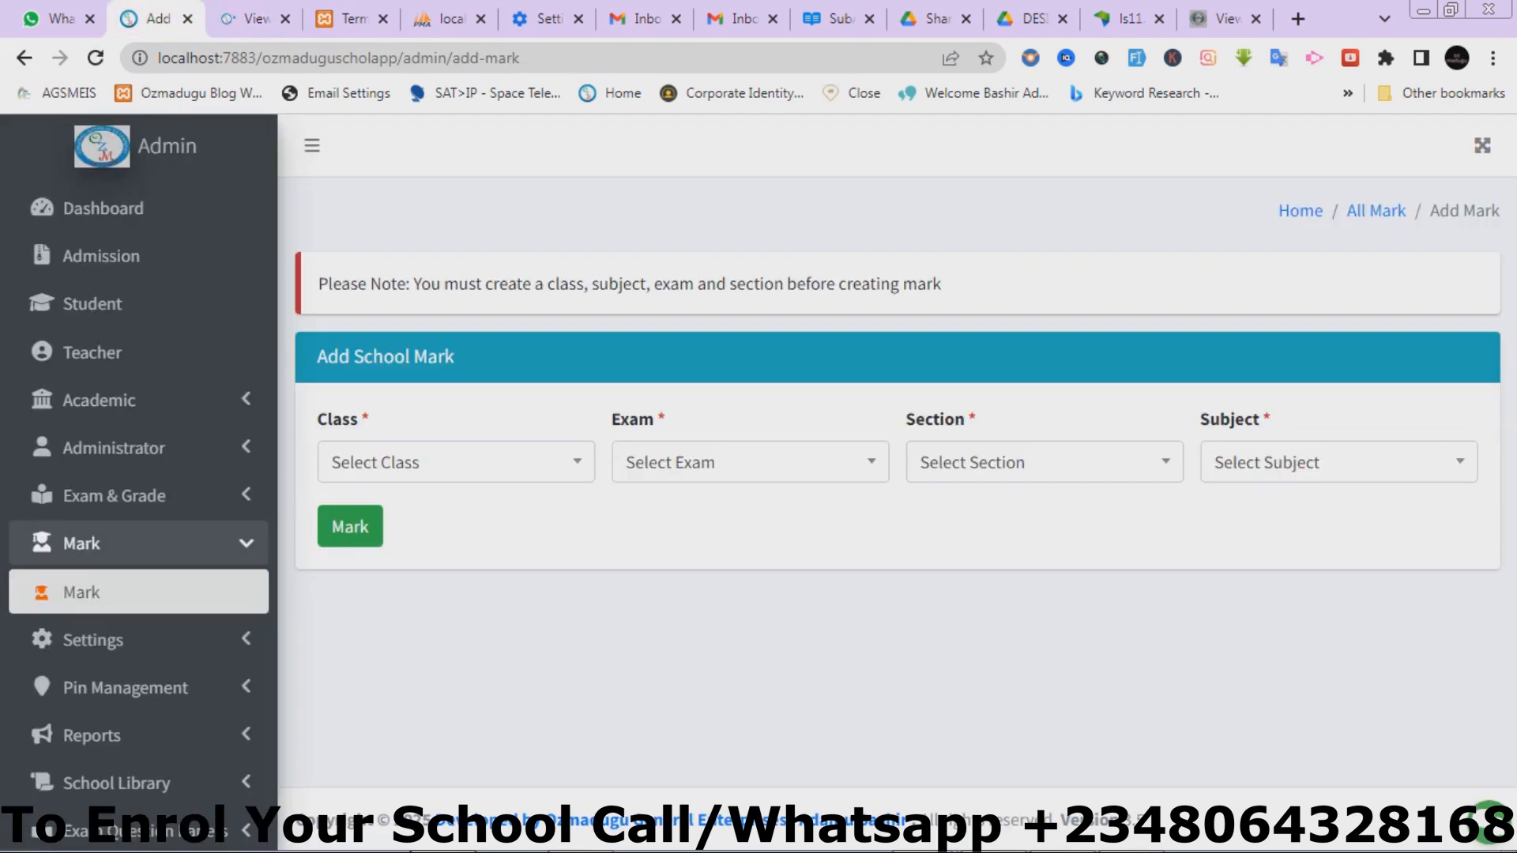